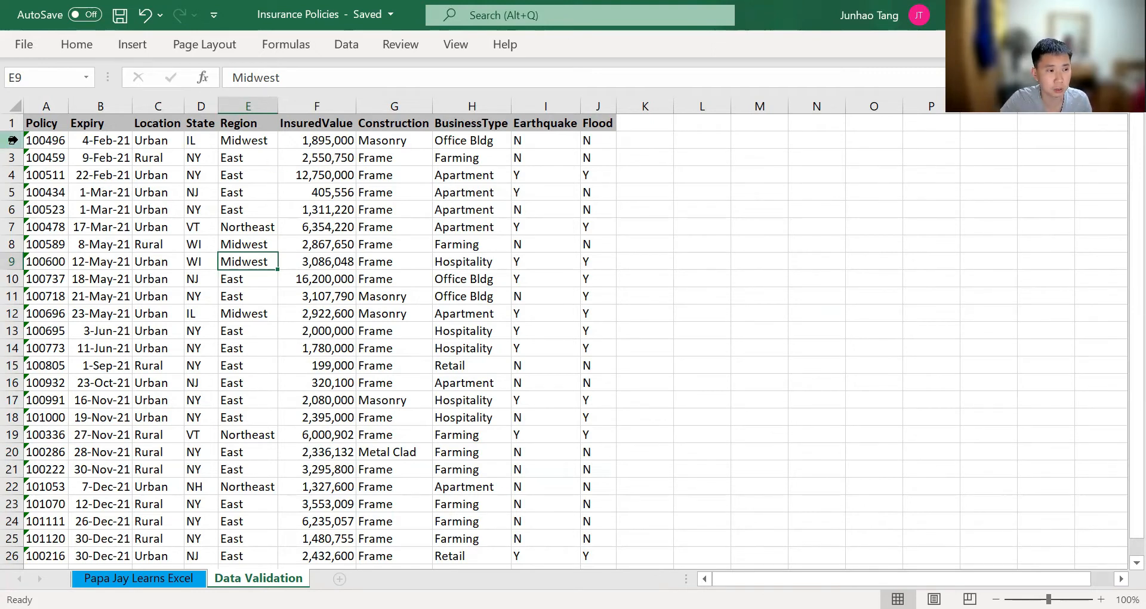
Examine the policy table and the entry choices offered for the first record's Earthquake and Flood cells
{"action": "left_click_drag", "start_coordinate": [45, 140], "coordinate": [591, 547]}
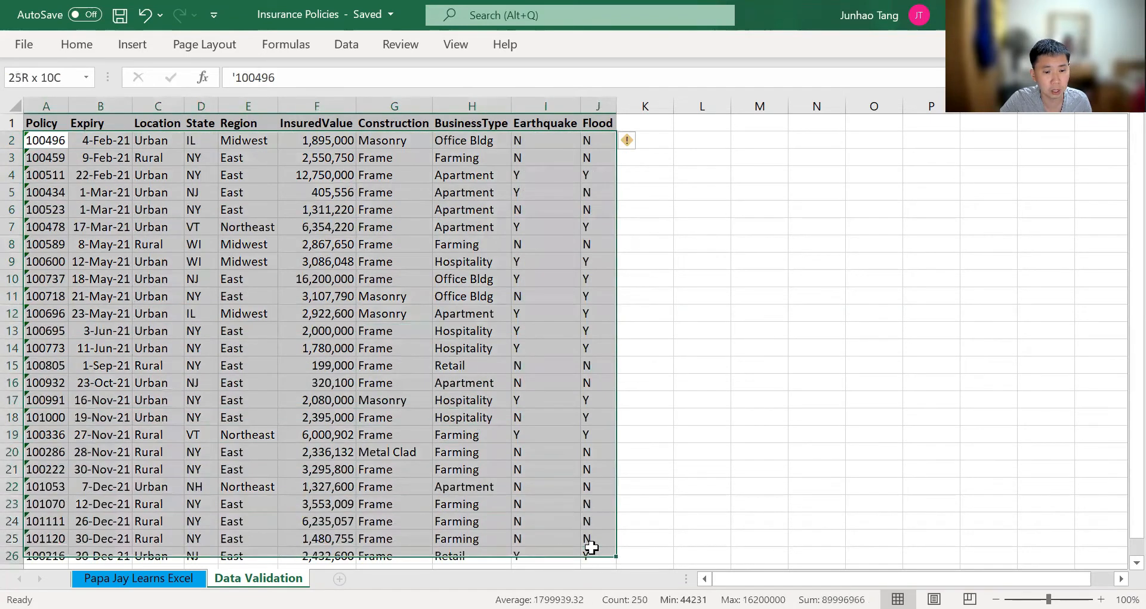
{"action": "left_click", "coordinate": [560, 452]}
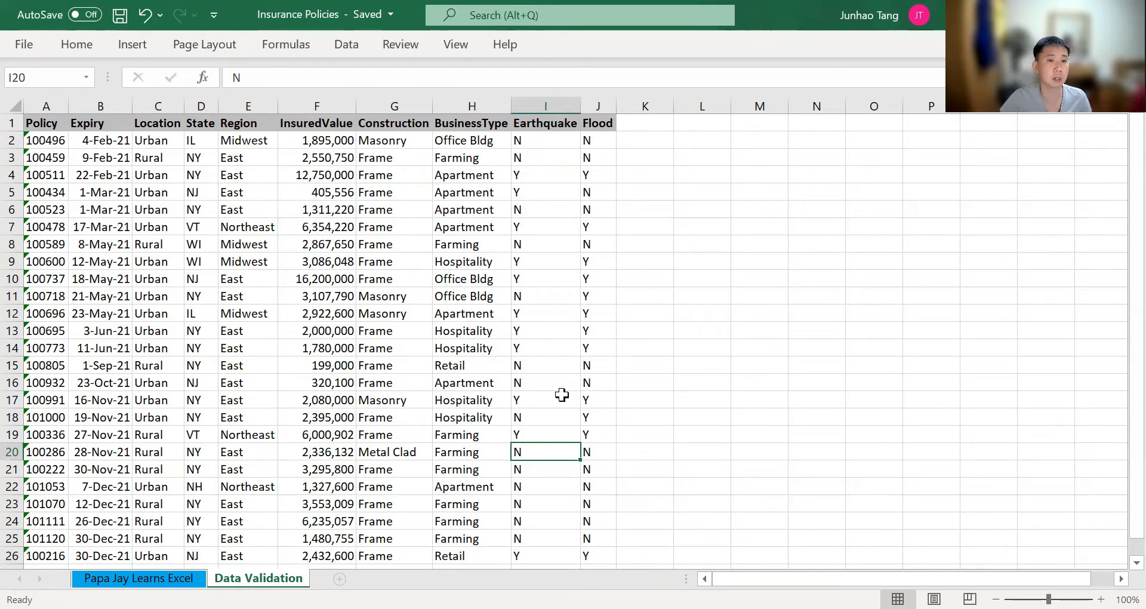
{"action": "key", "text": "Up"}
{"action": "key", "text": "ctrl+Up"}
{"action": "key", "text": "Down"}
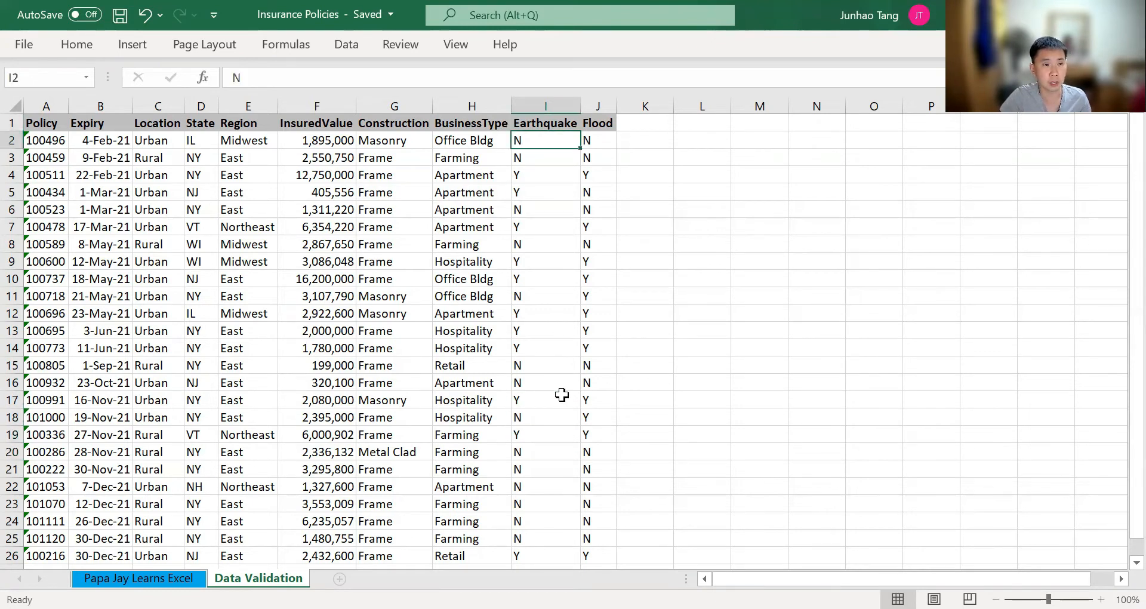
{"action": "key", "text": "alt+Down"}
{"action": "key", "text": "Down"}
{"action": "key", "text": "Return"}
{"action": "key", "text": "Up"}
{"action": "key", "text": "Down"}
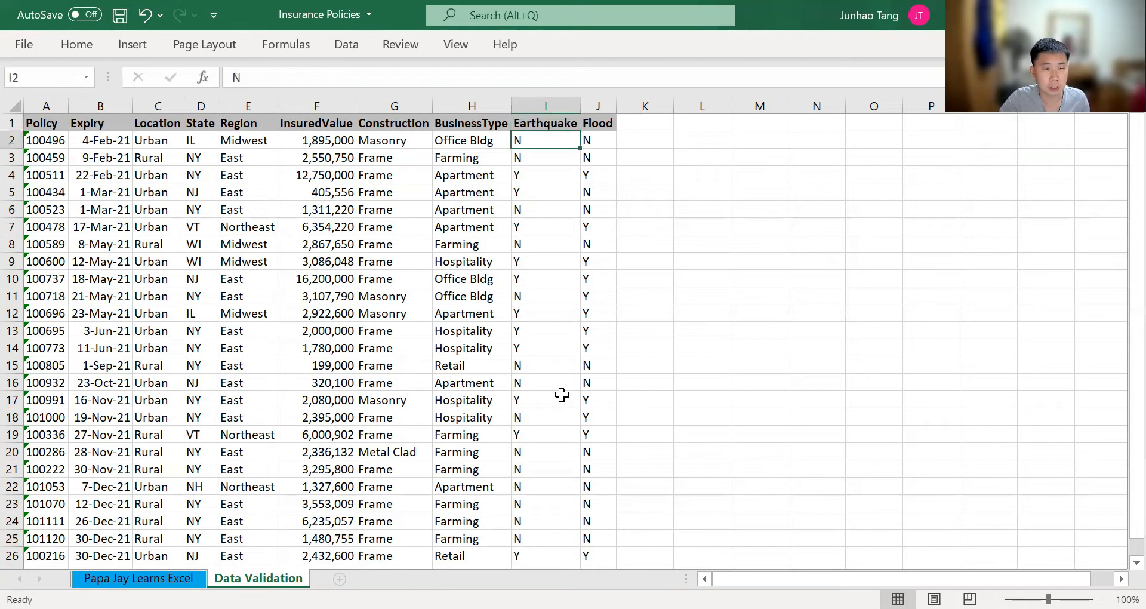
{"action": "key", "text": "alt+Down"}
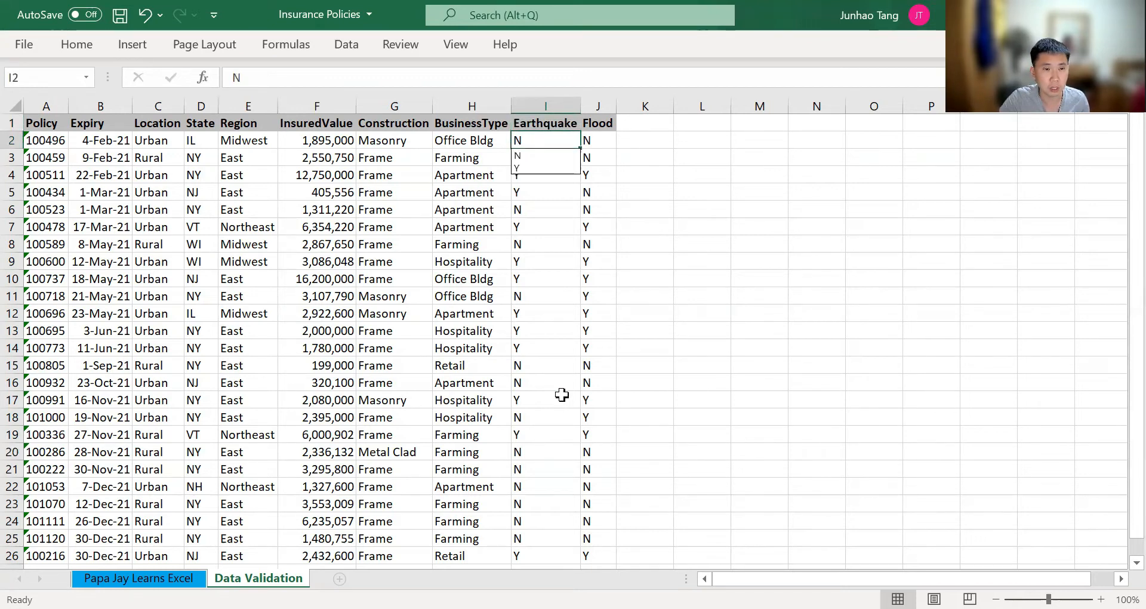
{"action": "key", "text": "Escape"}
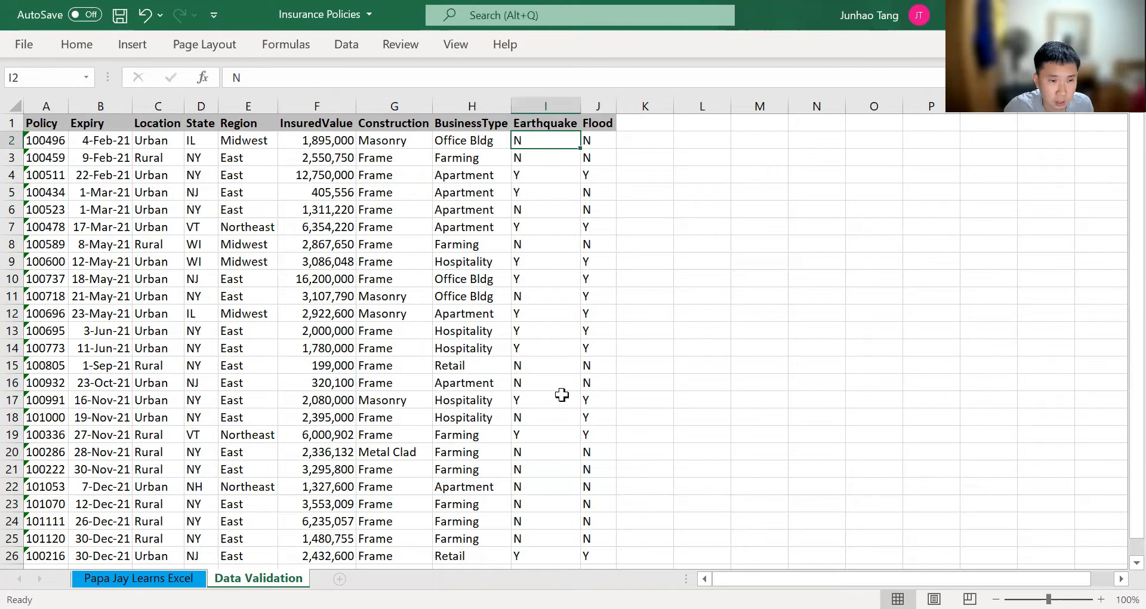
{"action": "key", "text": "Right"}
{"action": "key", "text": "alt+Down"}
{"action": "key", "text": "Escape"}
{"action": "key", "text": "Left"}
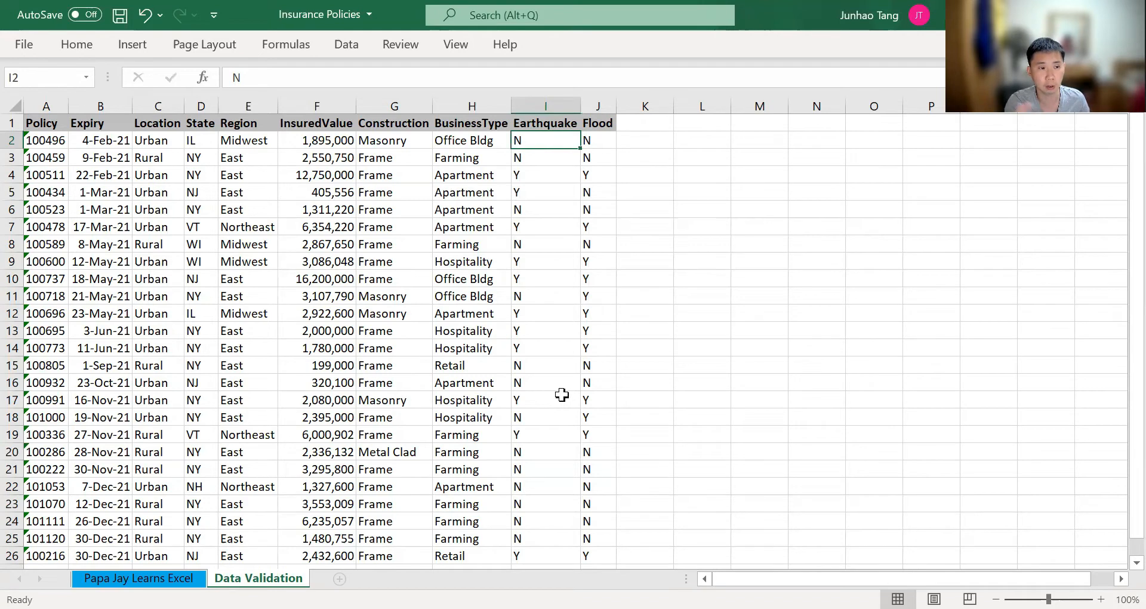
Examine the kinds of data held in the other columns, from BusinessType and InsuredValue back to Region and Expiry
{"action": "key", "text": "Left"}
{"action": "key", "text": "Left"}
{"action": "key", "text": "Left"}
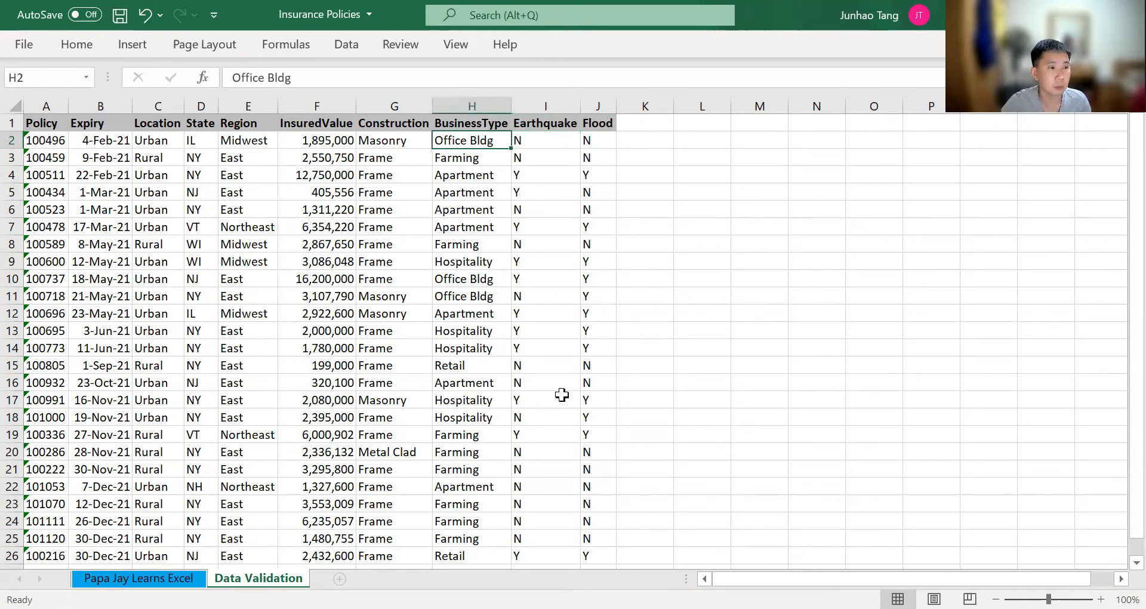
{"action": "key", "text": "ctrl+space"}
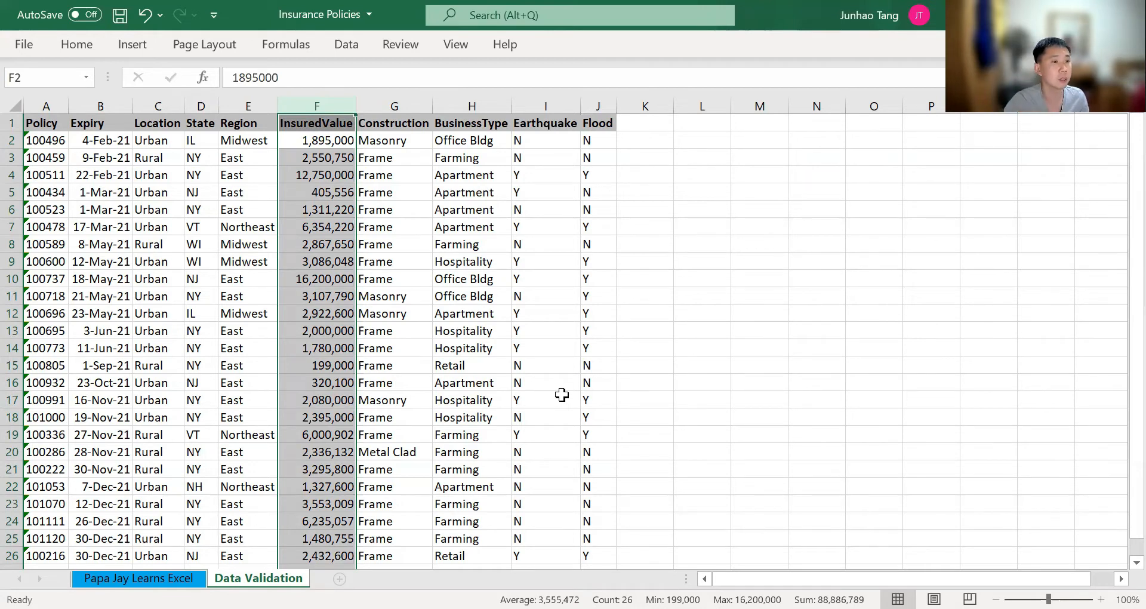
{"action": "key", "text": "Left"}
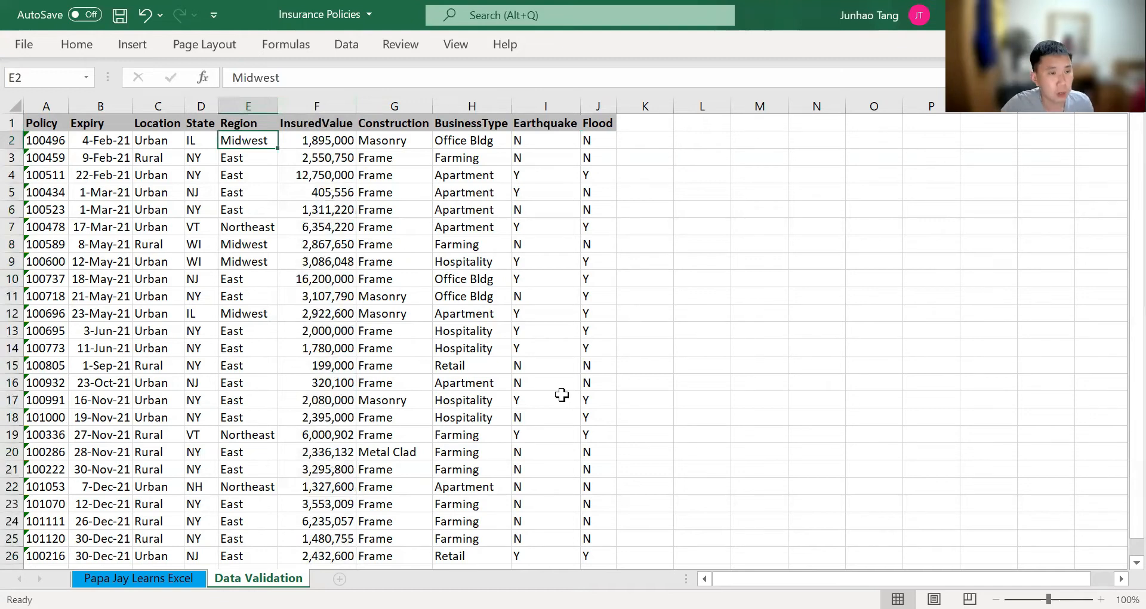
{"action": "key", "text": "Left"}
{"action": "key", "text": "Left"}
{"action": "key", "text": "Left"}
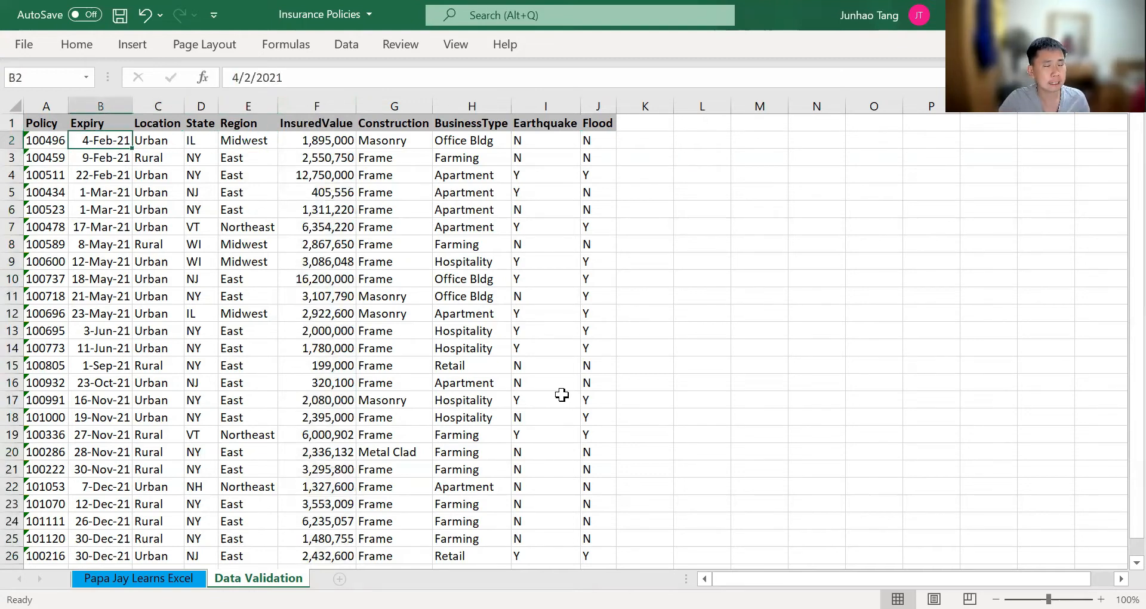
{"action": "key", "text": "Right"}
{"action": "key", "text": "Right"}
{"action": "key", "text": "Right"}
{"action": "key", "text": "Right"}
{"action": "key", "text": "Right"}
{"action": "key", "text": "Right"}
{"action": "key", "text": "Right"}
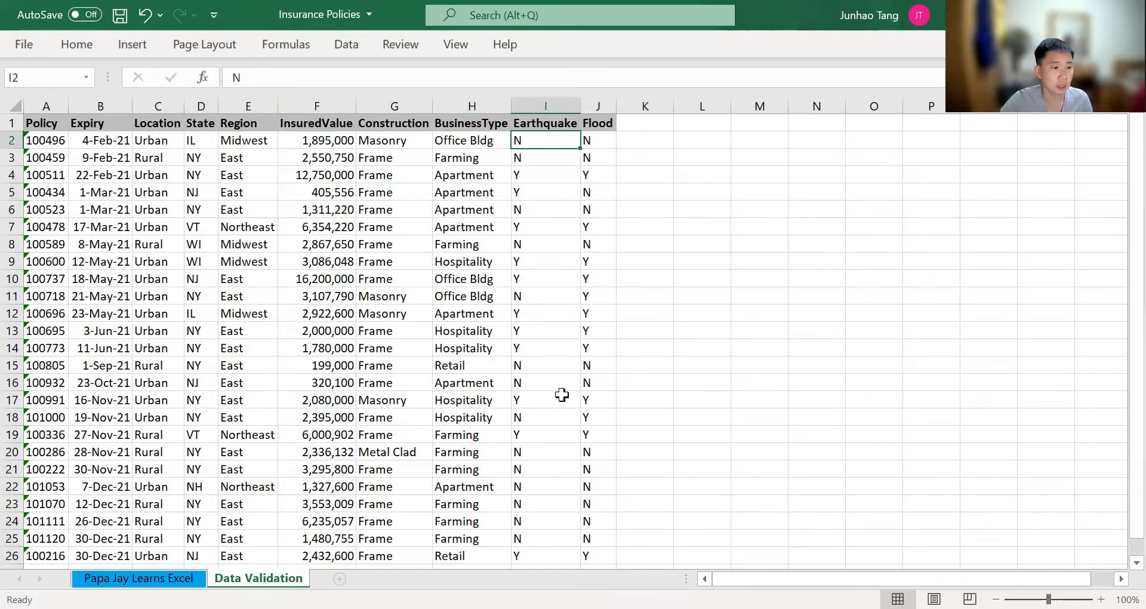
Examine the extent of the Earthquake entries and the blank rows below the last policy
{"action": "key", "text": "ctrl+Down"}
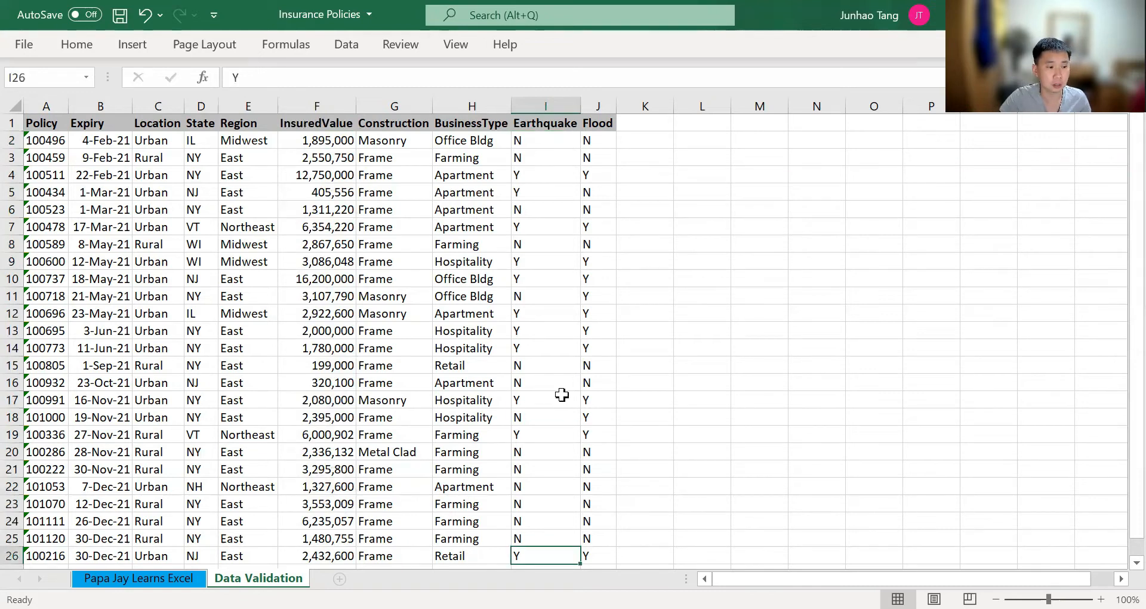
{"action": "key", "text": "ctrl+shift+Up"}
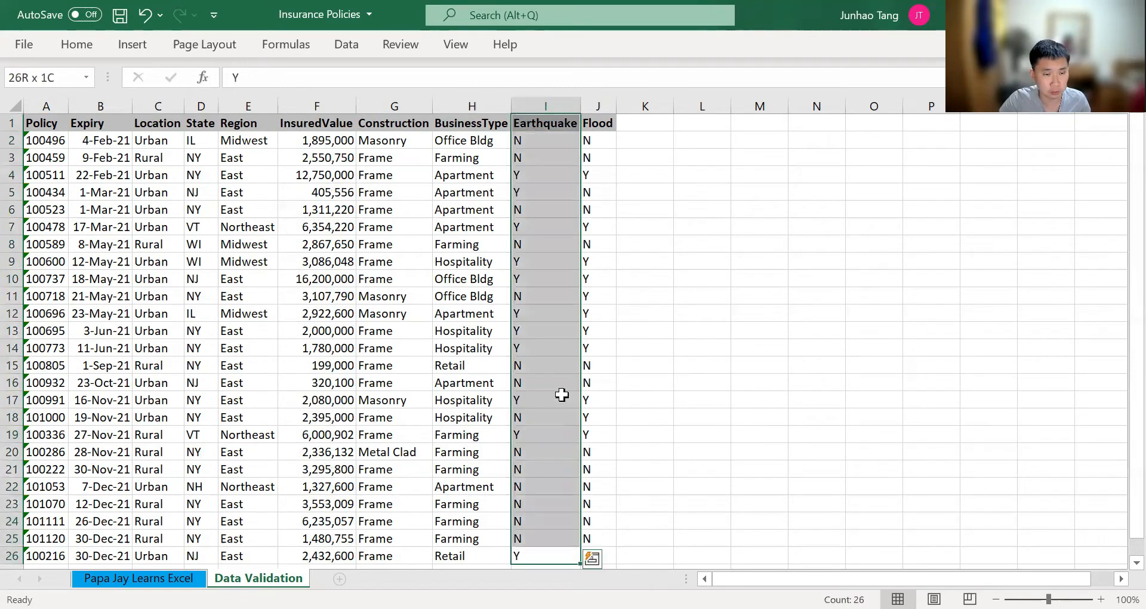
{"action": "key", "text": "shift+Down"}
{"action": "key", "text": "Down"}
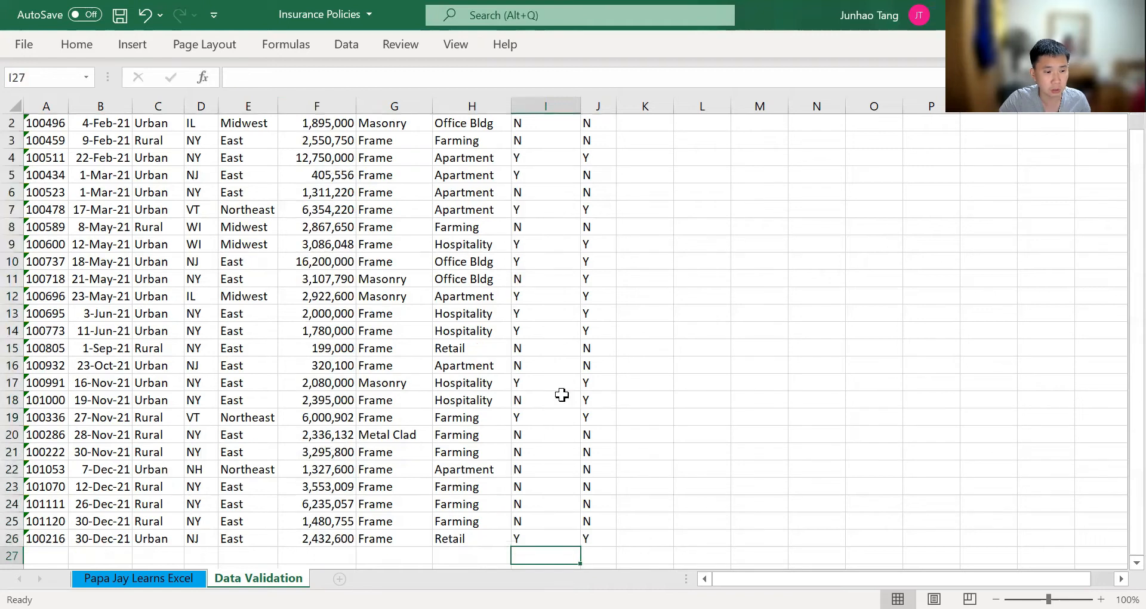
{"action": "key", "text": "Left"}
{"action": "key", "text": "Left"}
{"action": "key", "text": "Left"}
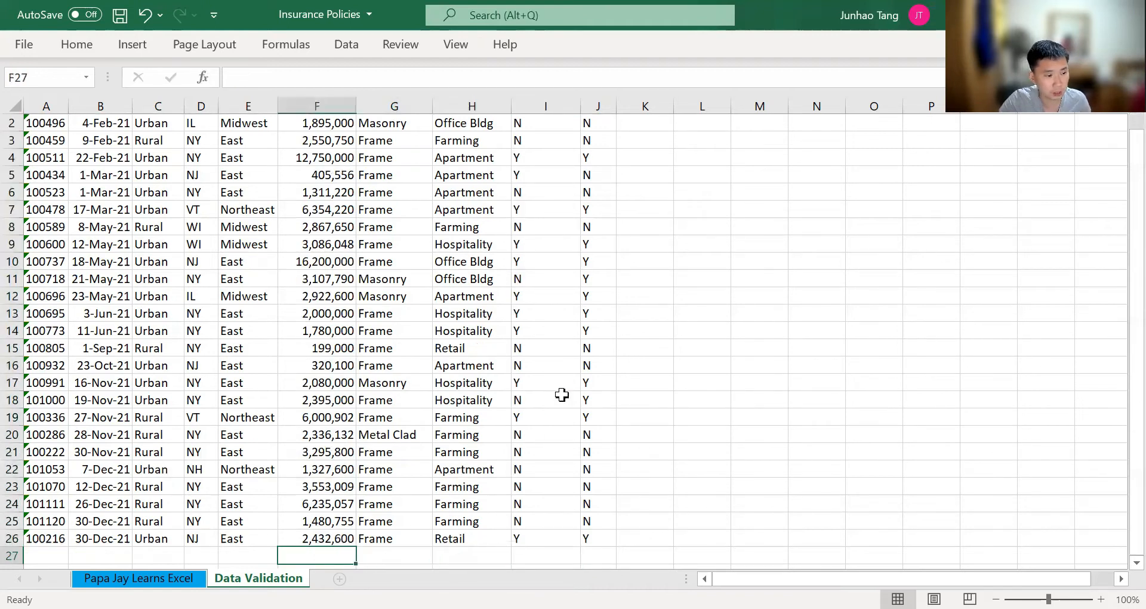
{"action": "key", "text": "shift+space"}
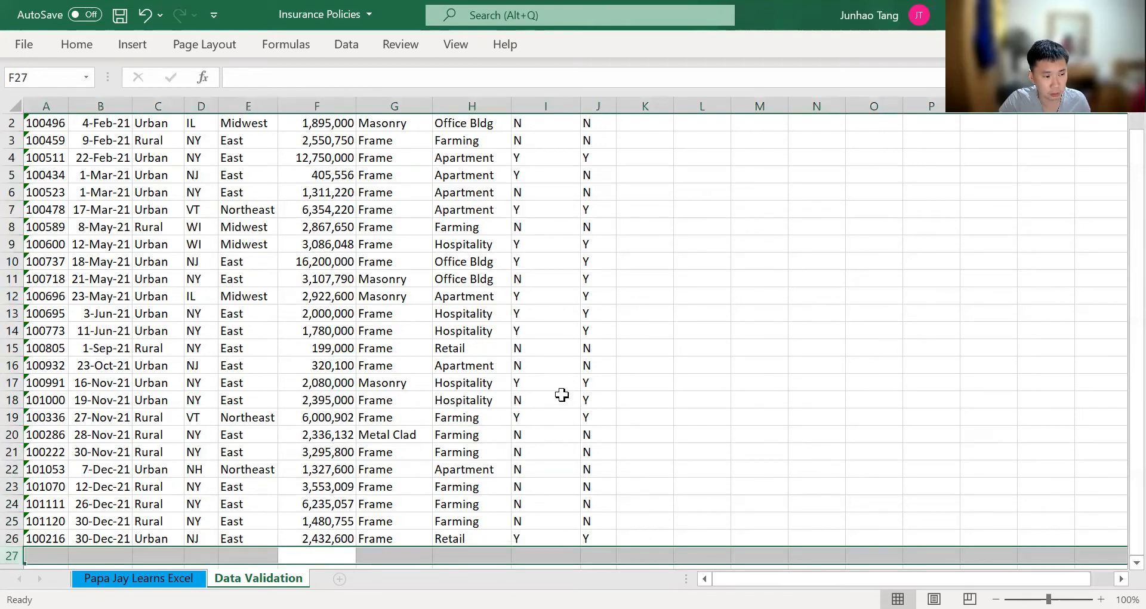
{"action": "key", "text": "Down"}
{"action": "key", "text": "Left"}
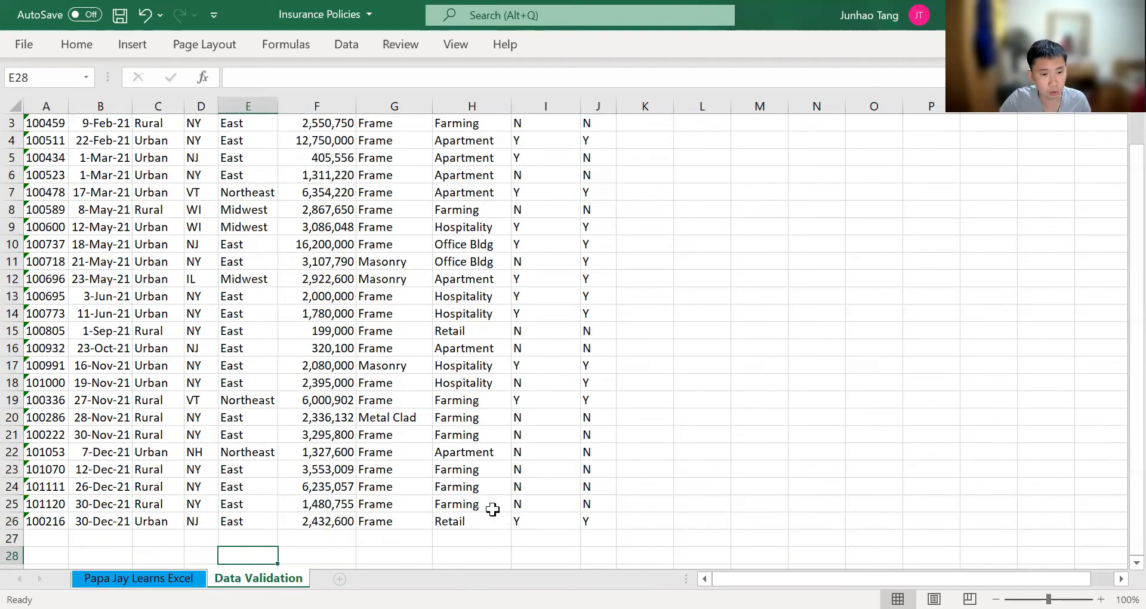
Enter the test values Yes, Maybe and No in Earthquake cells I27 to I29 below the last record
{"action": "left_click", "coordinate": [553, 538]}
{"action": "type", "text": "Yes"}
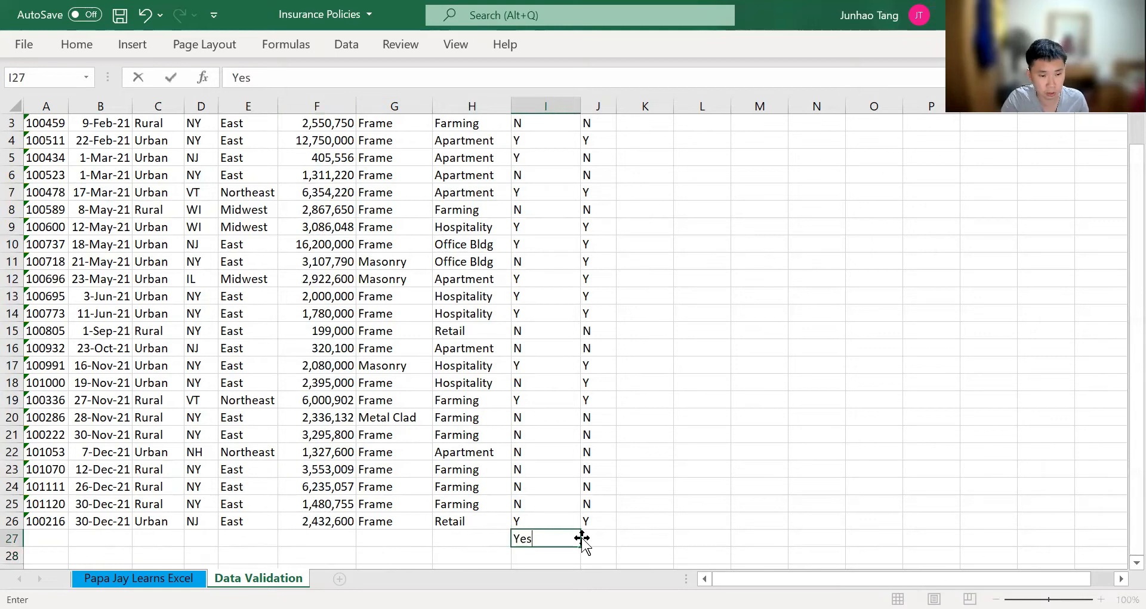
{"action": "key", "text": "Return"}
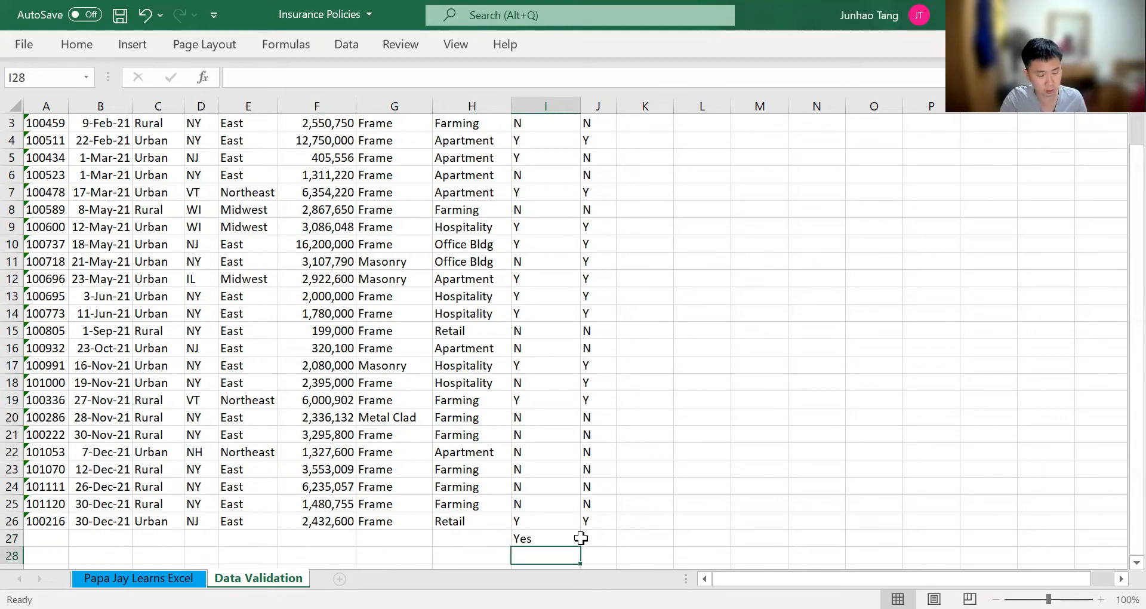
{"action": "type", "text": "Maybe"}
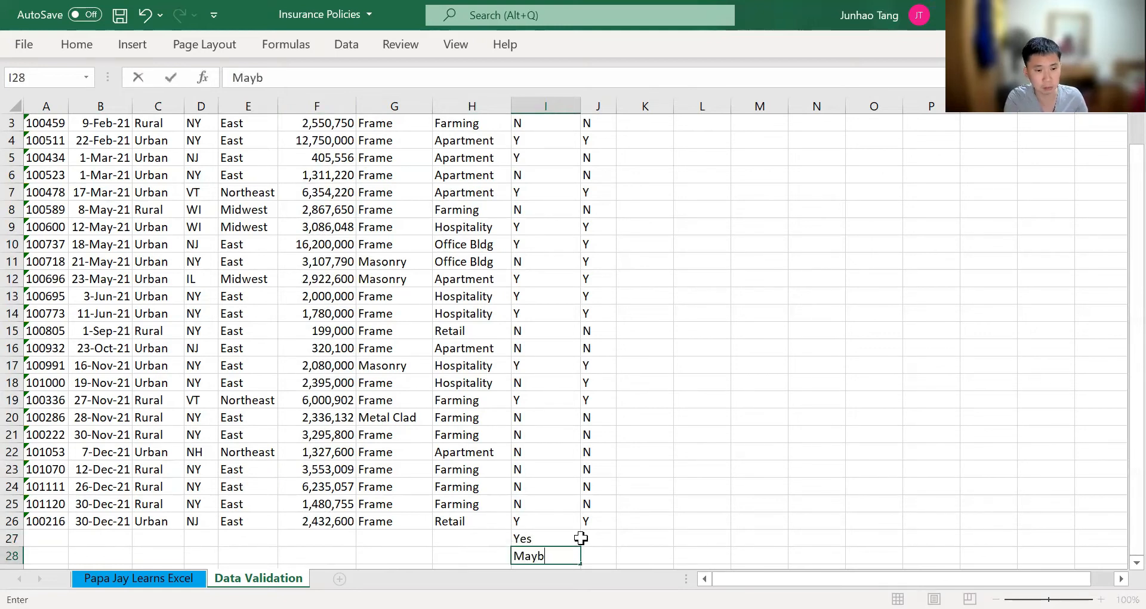
{"action": "key", "text": "Return"}
{"action": "type", "text": "No"}
{"action": "key", "text": "Return"}
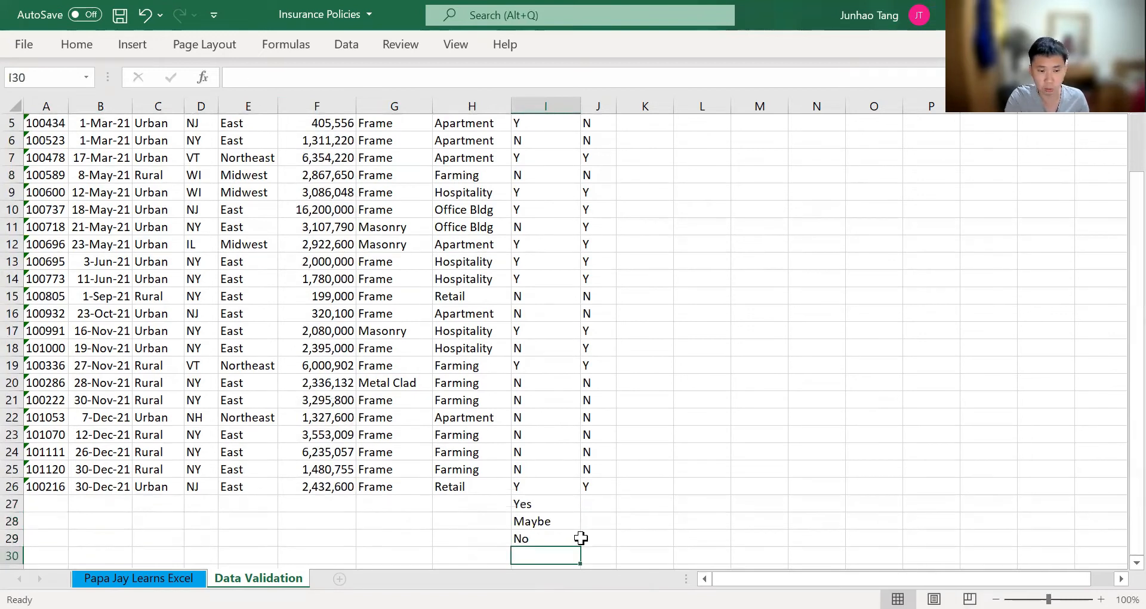
Clear the three test entries from cells I27 to I29
{"action": "key", "text": "Up"}
{"action": "key", "text": "Up"}
{"action": "key", "text": "Up"}
{"action": "key", "text": "shift+Down"}
{"action": "key", "text": "shift+Down"}
{"action": "key", "text": "Delete"}
Select the Earthquake cells from I2 down to I31, including the blank rows below the last policy
{"action": "key", "text": "Up"}
{"action": "key", "text": "Up"}
{"action": "key", "text": "Up"}
{"action": "key", "text": "ctrl+Up"}
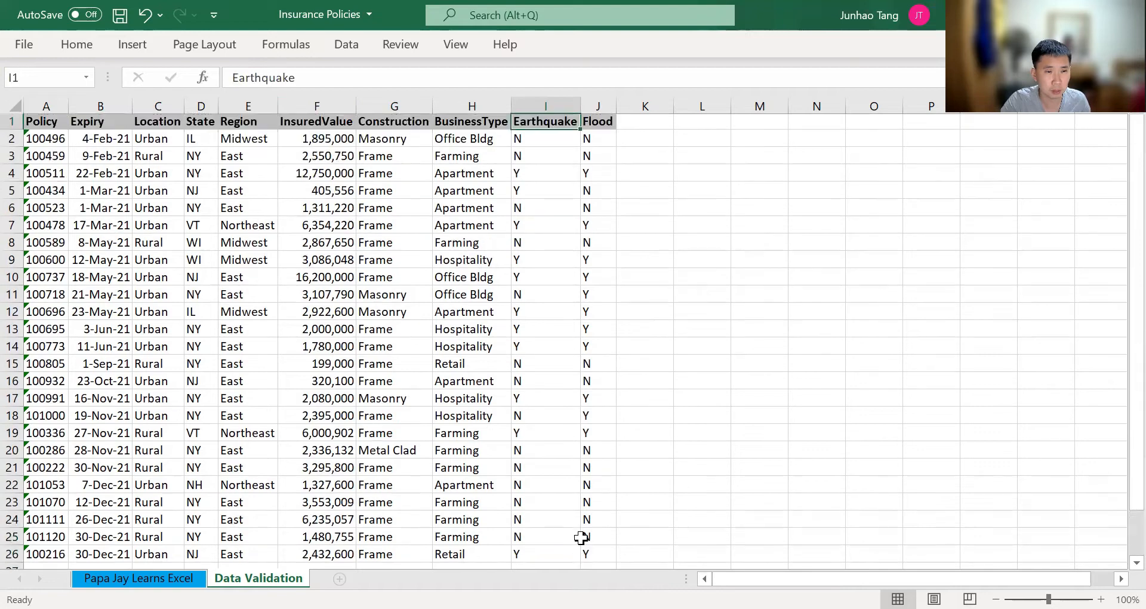
{"action": "key", "text": "Down"}
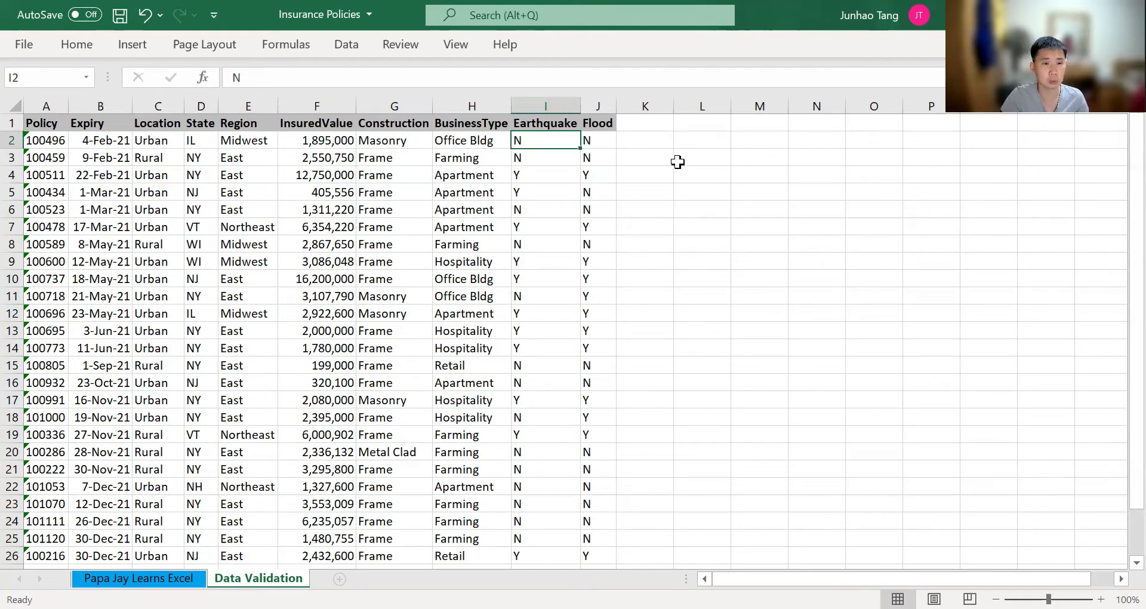
{"action": "key", "text": "ctrl+shift+Down"}
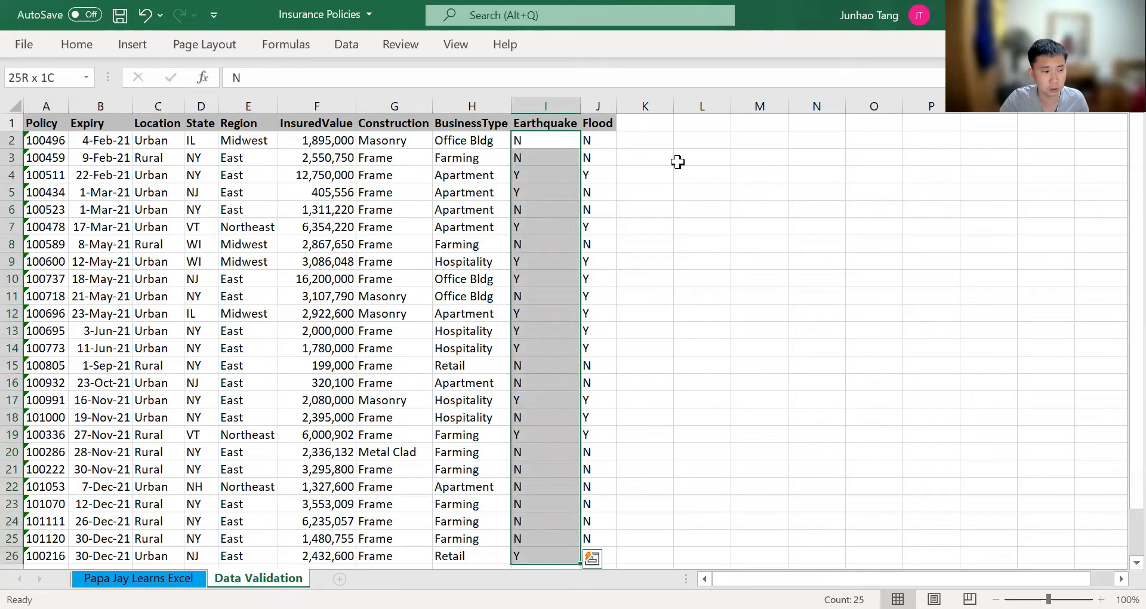
{"action": "key", "text": "shift+Down"}
{"action": "key", "text": "shift+Down"}
{"action": "key", "text": "shift+Down"}
{"action": "key", "text": "shift+Down"}
{"action": "key", "text": "shift+Down"}
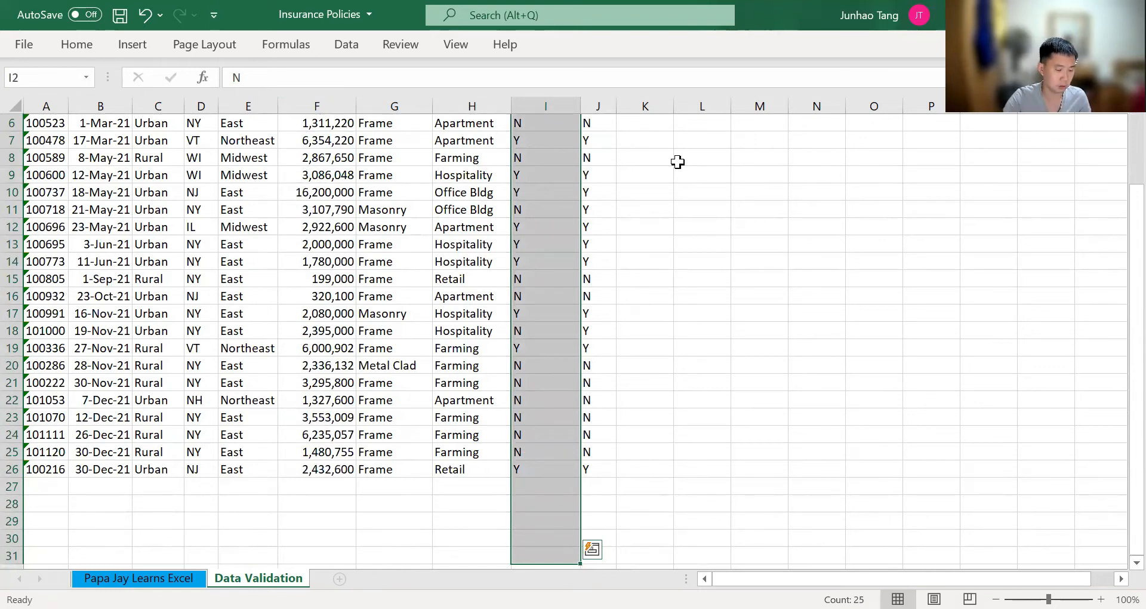
Apply data validation to the selected Earthquake cells, allowing a List with the source Y,N
{"action": "key", "text": "alt"}
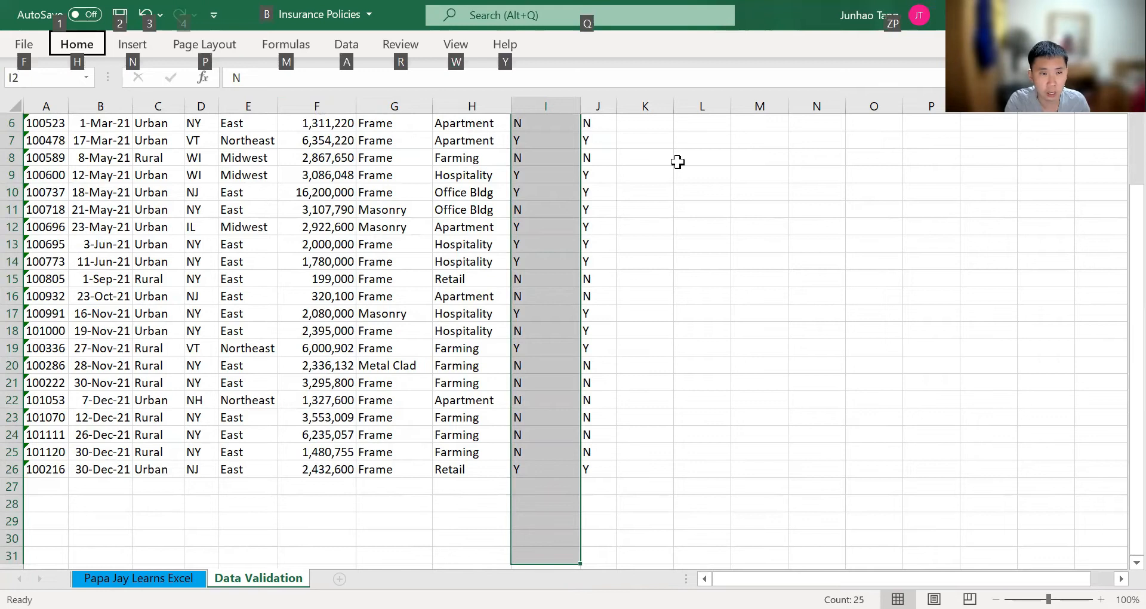
{"action": "key", "text": "a"}
{"action": "key", "text": "v"}
{"action": "key", "text": "v"}
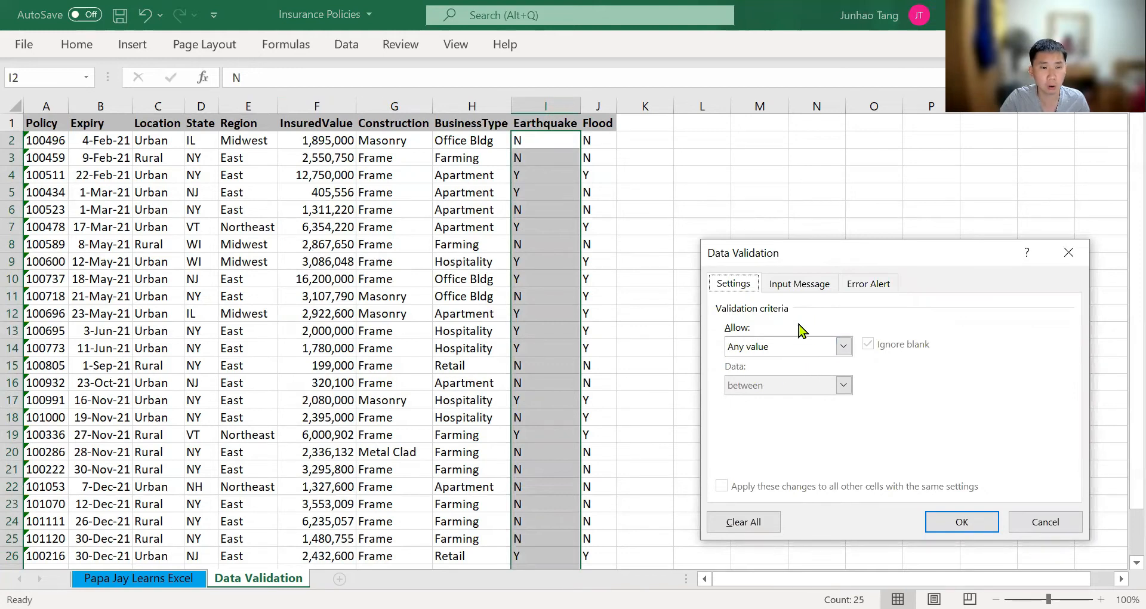
{"action": "left_click", "coordinate": [803, 358]}
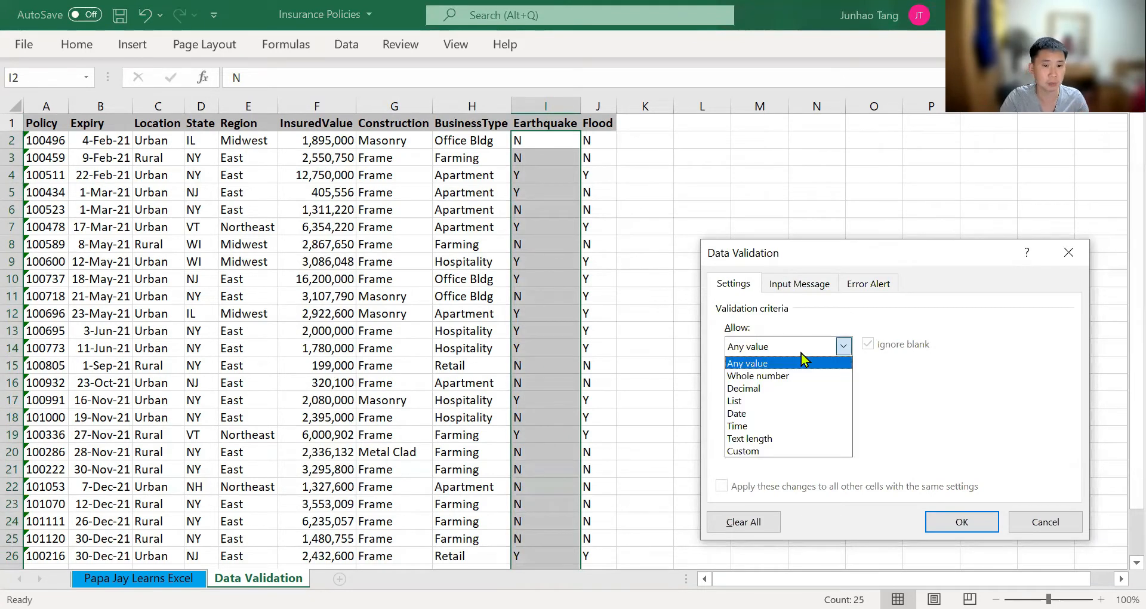
{"action": "left_click", "coordinate": [770, 403]}
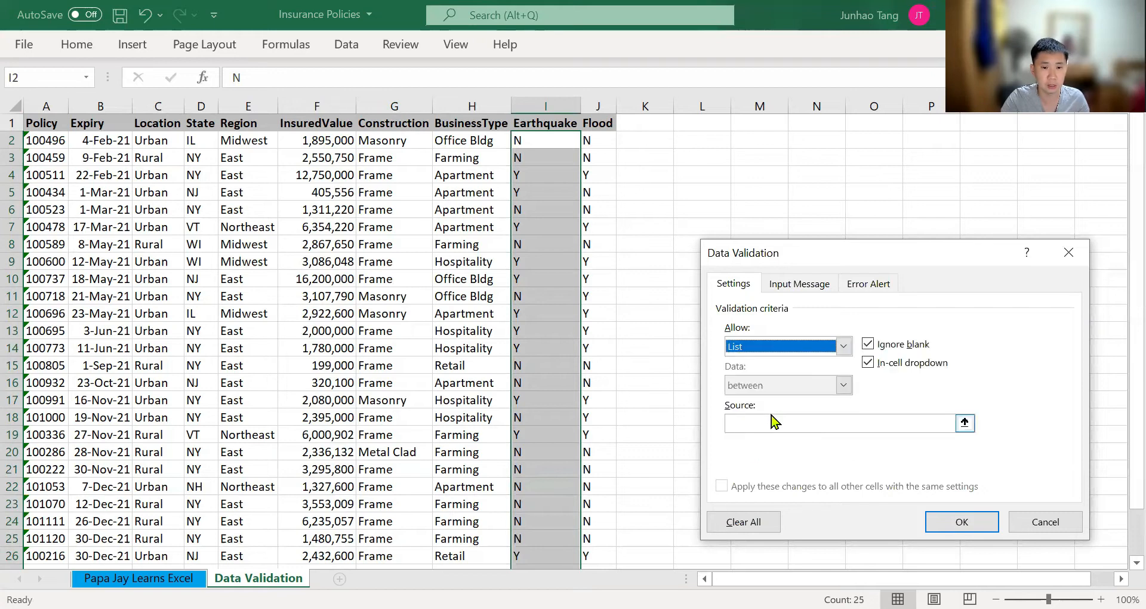
{"action": "left_click", "coordinate": [796, 423]}
{"action": "type", "text": "Y"}
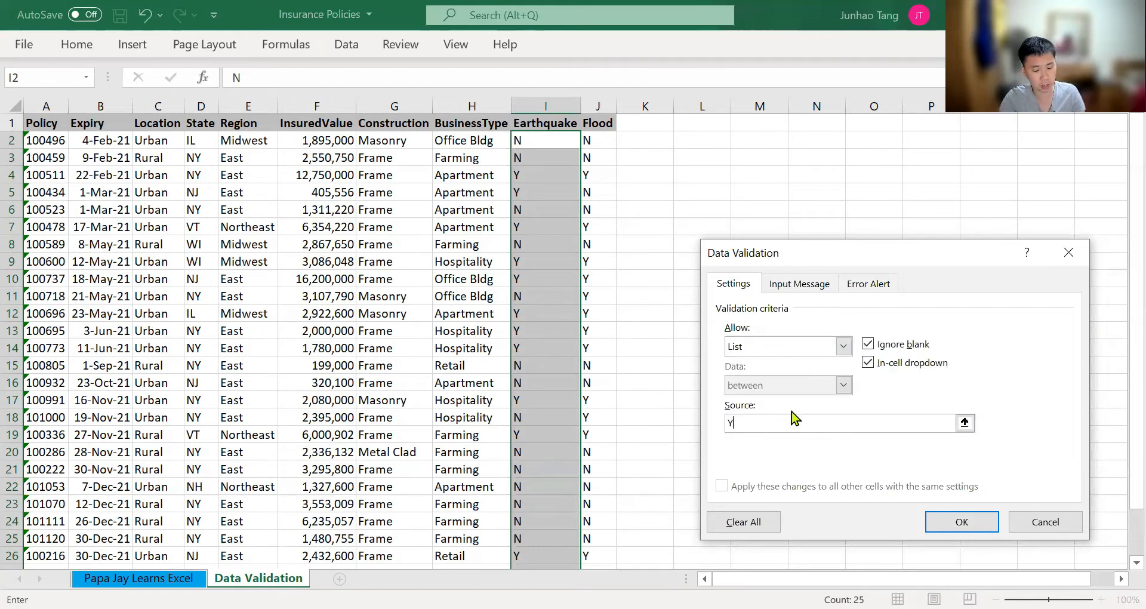
{"action": "type", "text": ",N"}
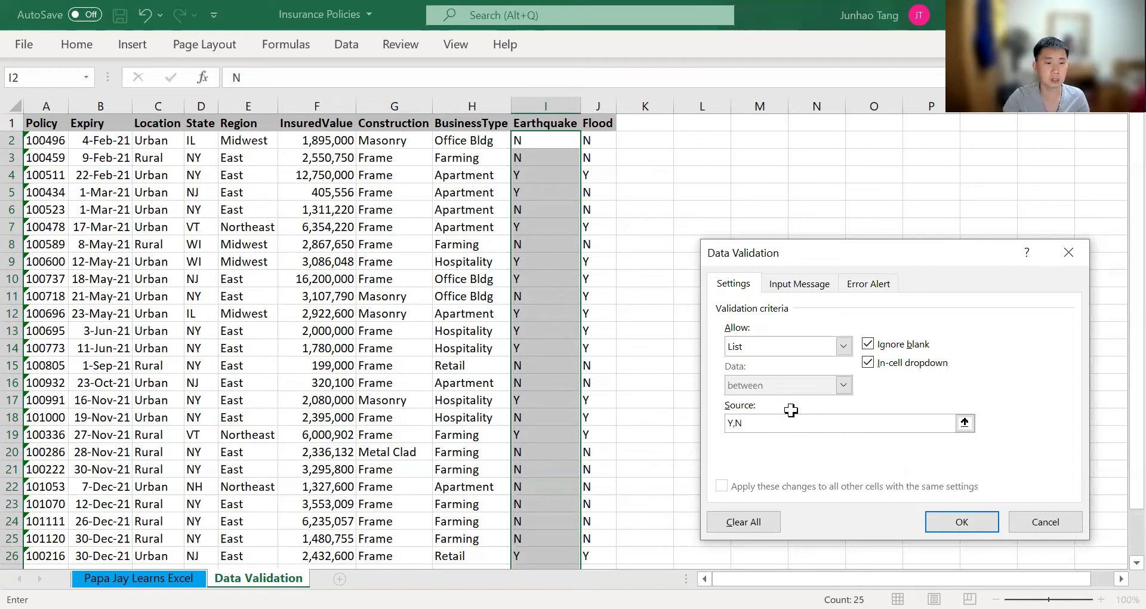
{"action": "key", "text": "Return"}
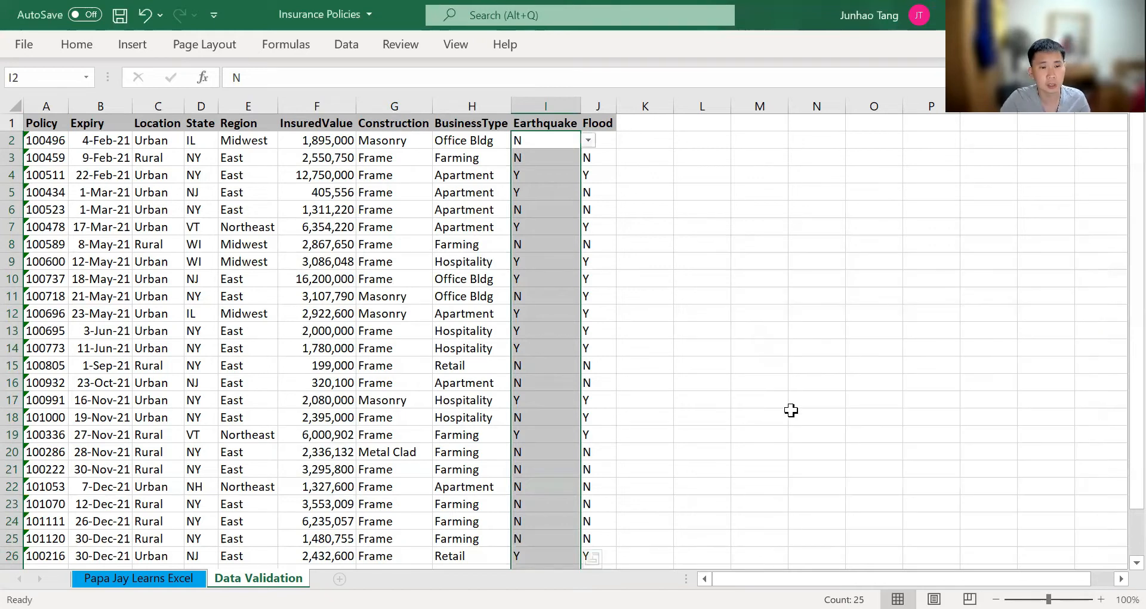
Check several lower Earthquake cells for the in-cell dropdown
{"action": "left_click", "coordinate": [573, 449]}
{"action": "key", "text": "Down"}
{"action": "key", "text": "Down"}
{"action": "key", "text": "Down"}
{"action": "key", "text": "Down"}
{"action": "key", "text": "Down"}
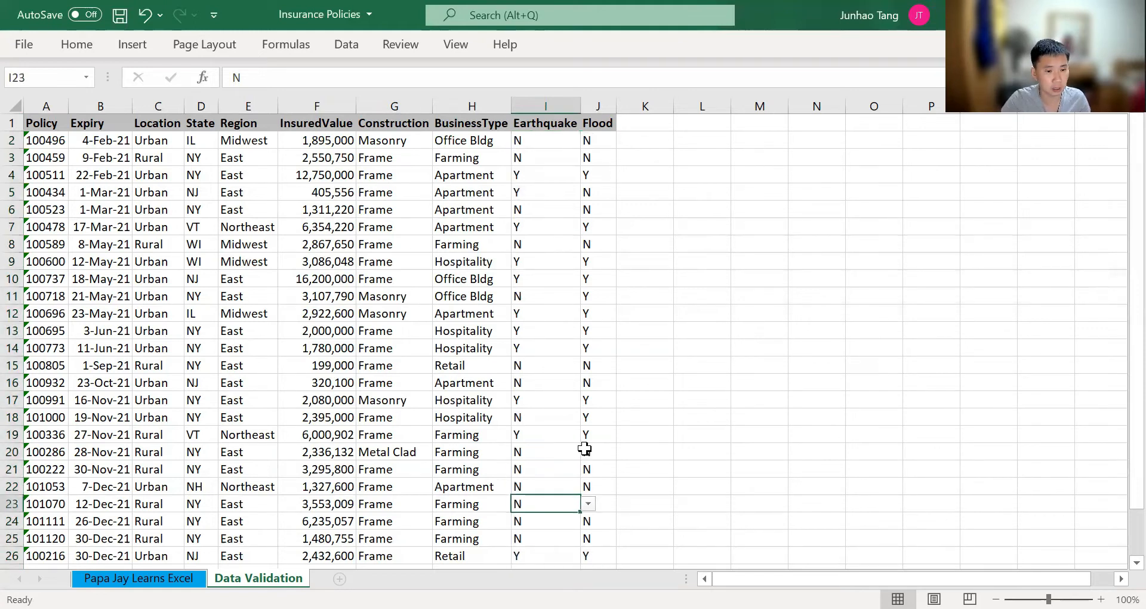
{"action": "key", "text": "Up"}
{"action": "key", "text": "Up"}
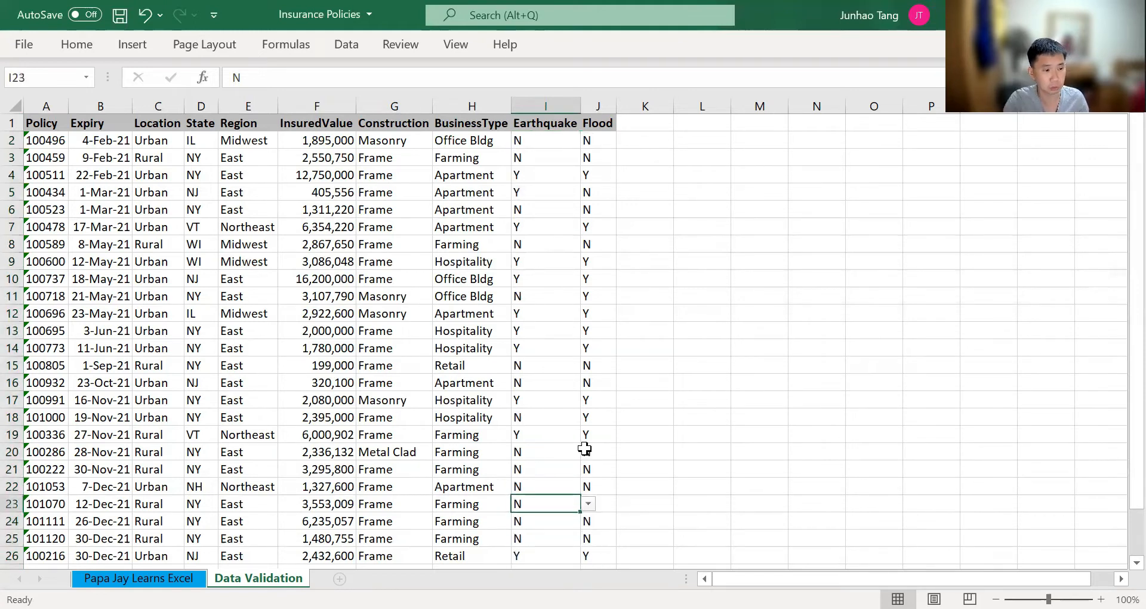
Clear all contents from row 23 down through the last policy rows
{"action": "key", "text": "Up"}
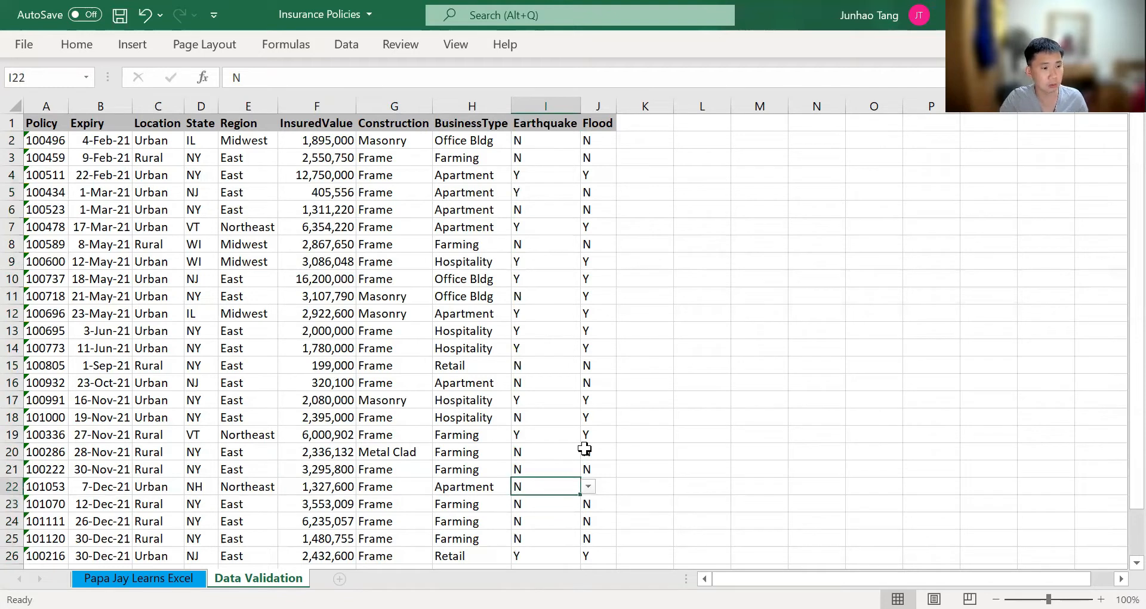
{"action": "key", "text": "Down"}
{"action": "key", "text": "BackSpace"}
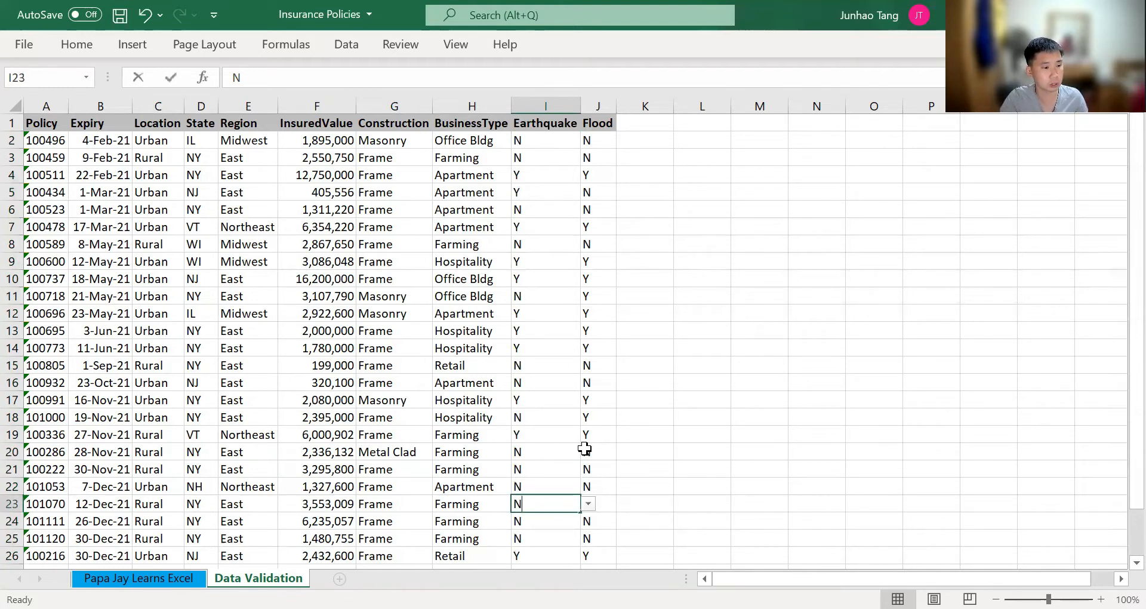
{"action": "key", "text": "Escape"}
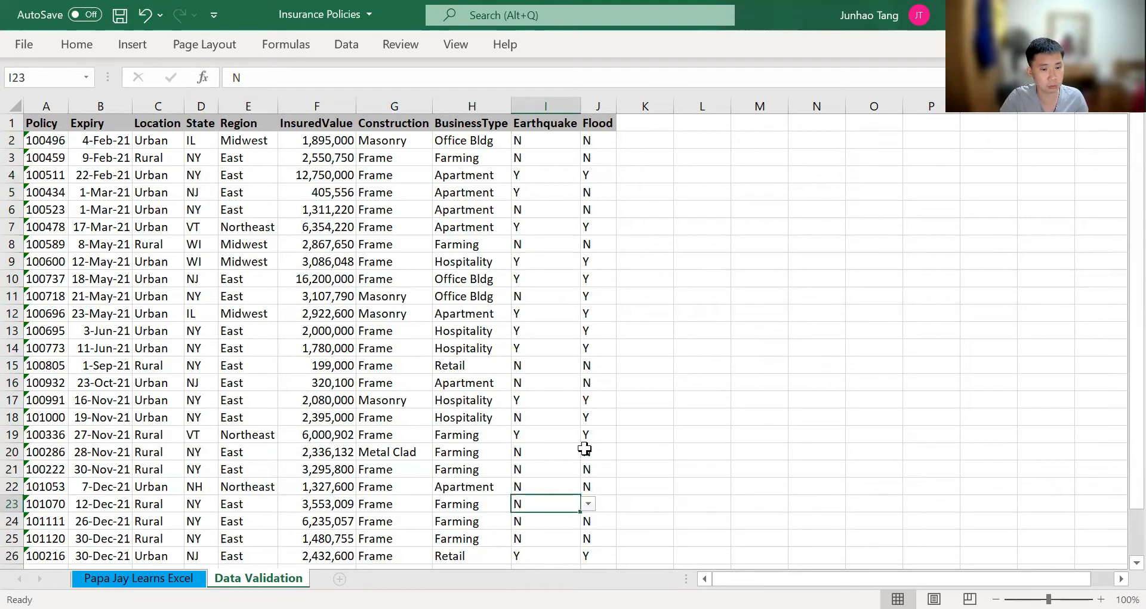
{"action": "key", "text": "shift+space"}
{"action": "key", "text": "ctrl+shift+Down"}
{"action": "key", "text": "Delete"}
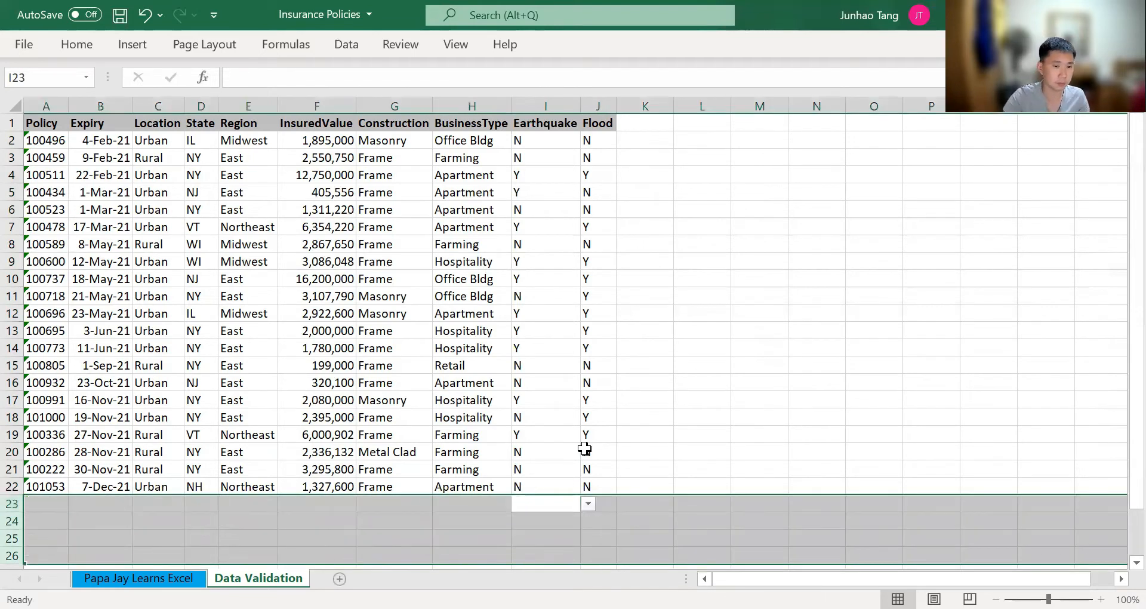
{"action": "key", "text": "Up"}
{"action": "key", "text": "Down"}
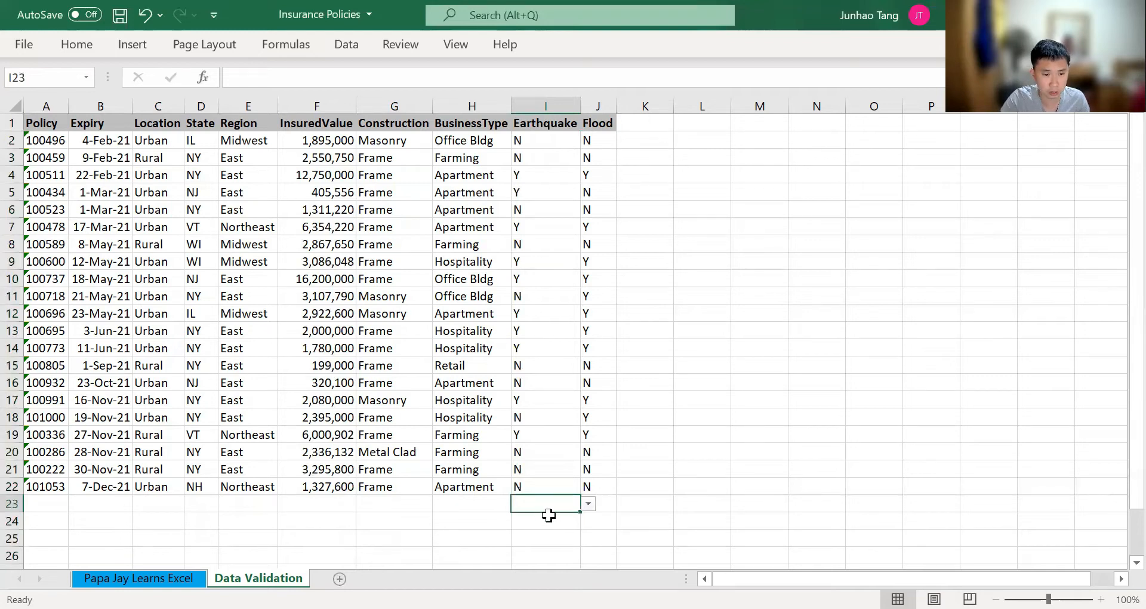
View the dropdown options of the blank Earthquake cell I23 and try entering Yes there
{"action": "key", "text": "alt+Down"}
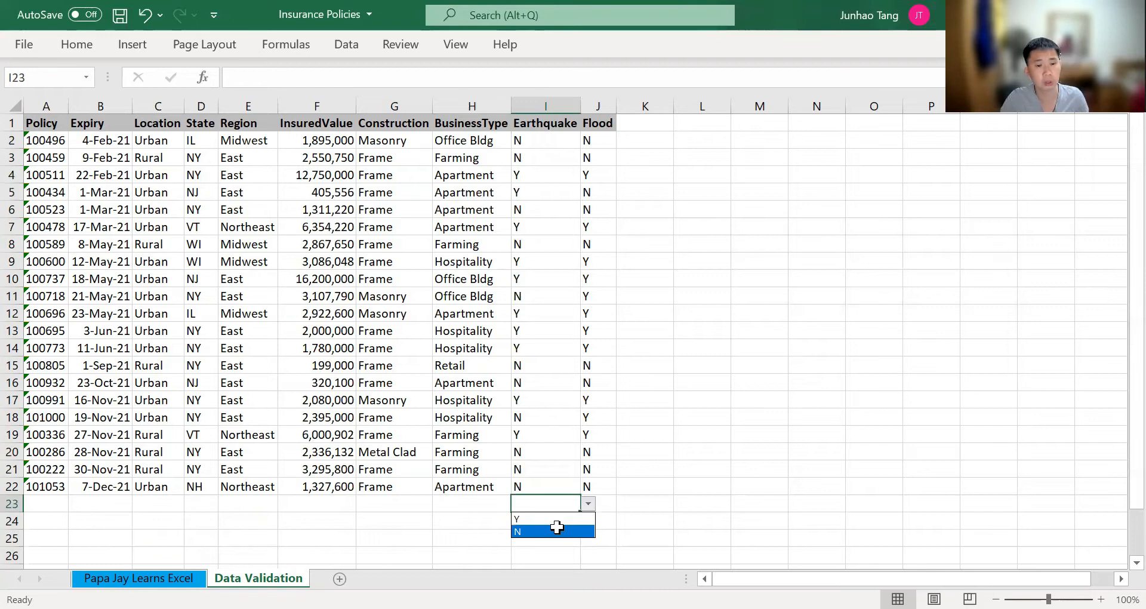
{"action": "key", "text": "Escape"}
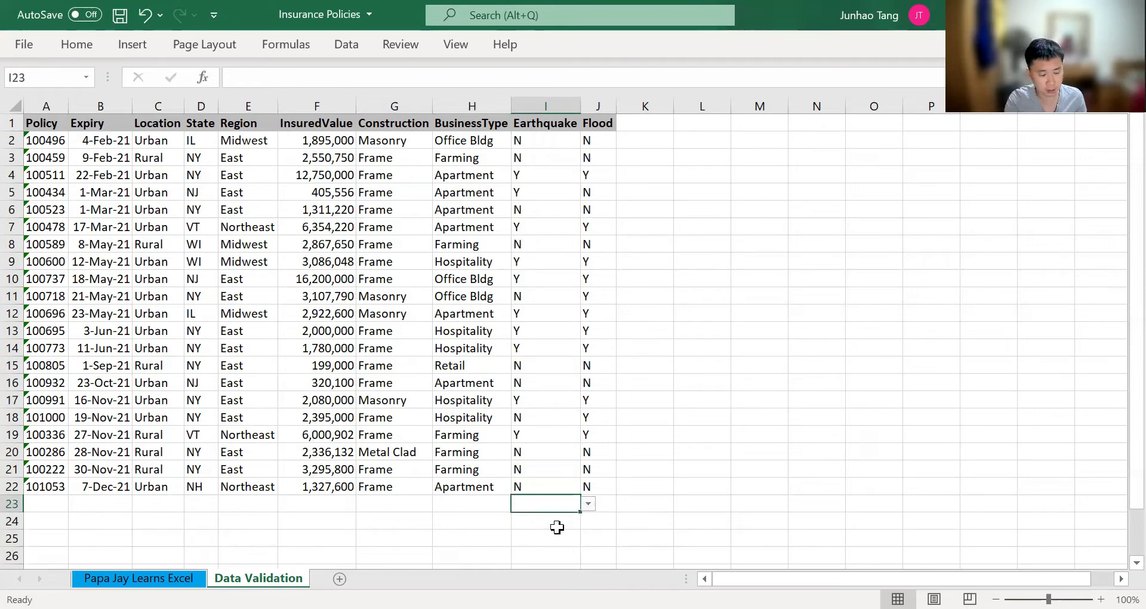
{"action": "type", "text": "Yes"}
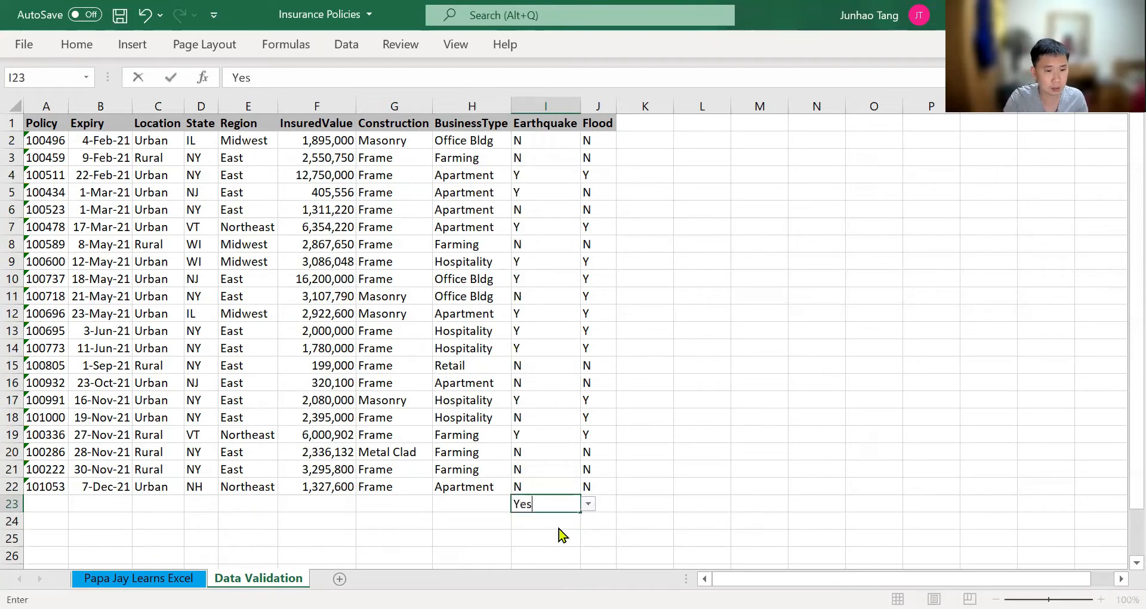
{"action": "key", "text": "Return"}
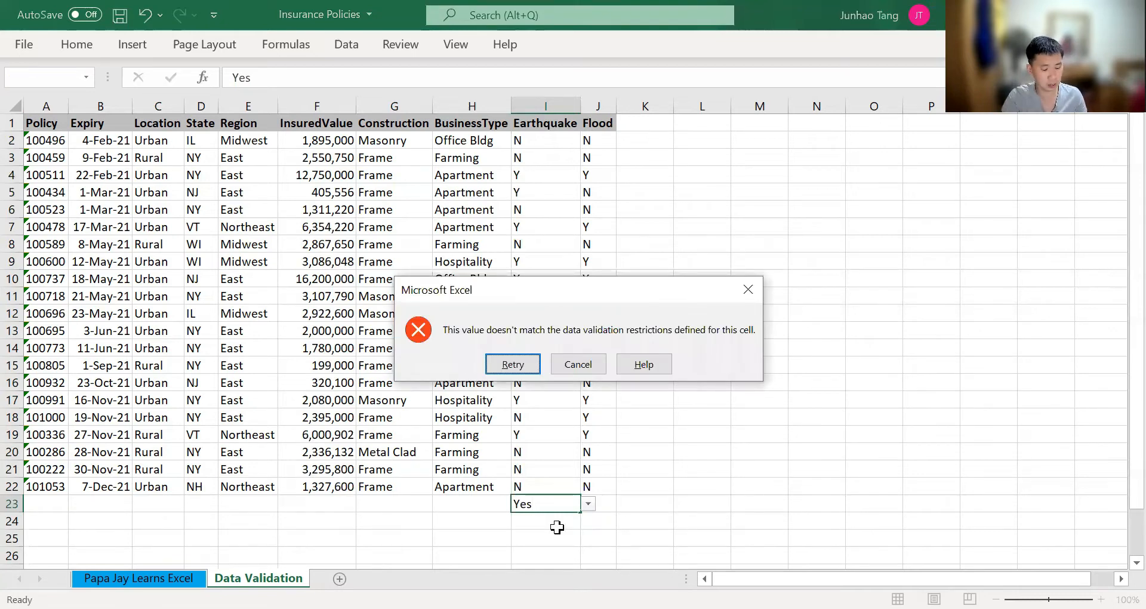
{"action": "key", "text": "Escape"}
Try entering Maybe in the blank Earthquake cell I23
{"action": "type", "text": "Masy"}
{"action": "key", "text": "BackSpace"}
{"action": "key", "text": "BackSpace"}
{"action": "type", "text": "ybe"}
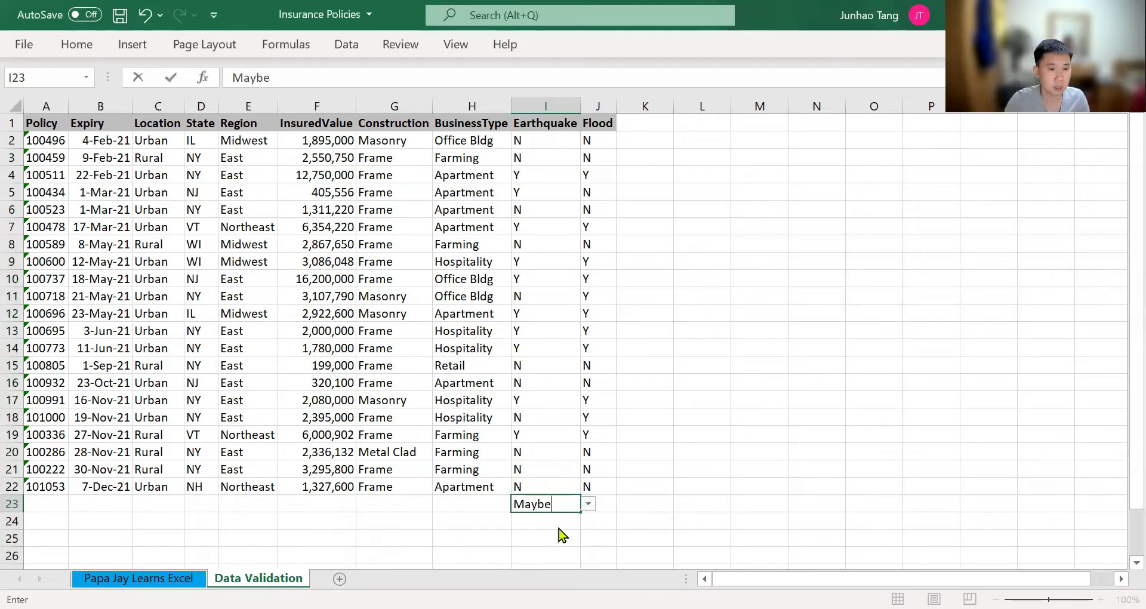
{"action": "key", "text": "Return"}
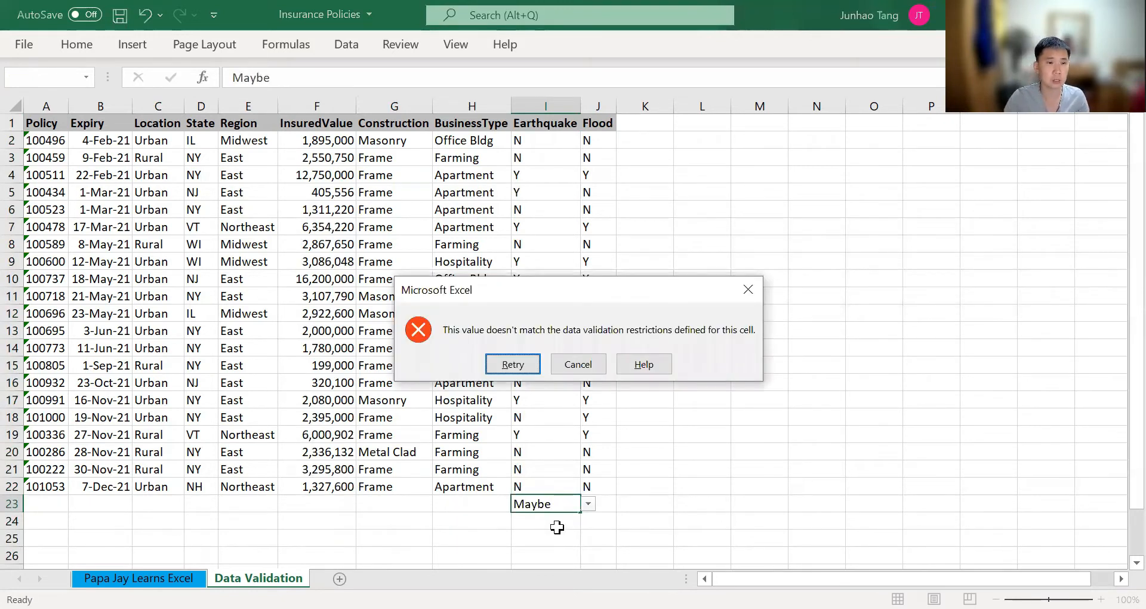
{"action": "key", "text": "Escape"}
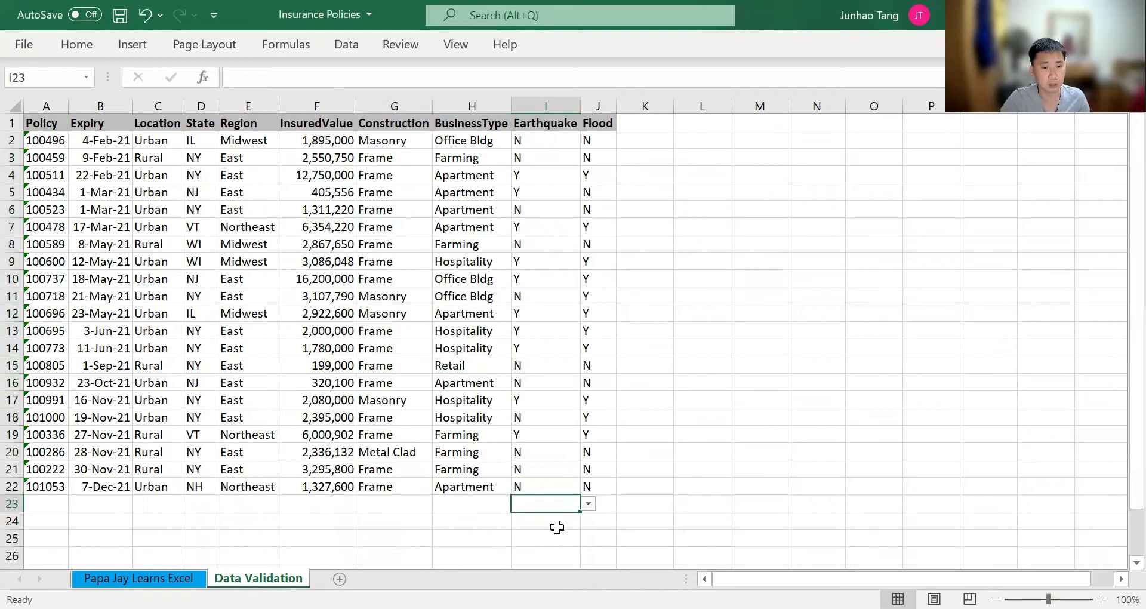
Select the Flood cells from J2 downward, including the blank rows below the last policy
{"action": "key", "text": "Right"}
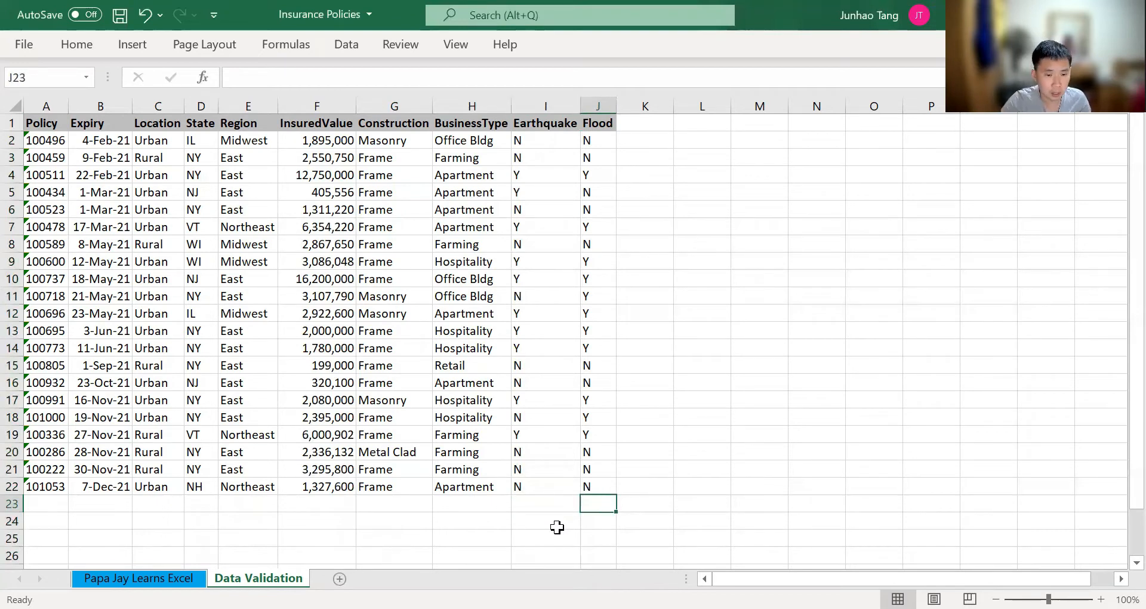
{"action": "key", "text": "Up"}
{"action": "key", "text": "ctrl+Up"}
{"action": "key", "text": "Down"}
{"action": "key", "text": "Left"}
{"action": "key", "text": "ctrl+Down"}
{"action": "key", "text": "Down"}
{"action": "key", "text": "Down"}
{"action": "key", "text": "Down"}
{"action": "key", "text": "Down"}
{"action": "key", "text": "Down"}
{"action": "key", "text": "Down"}
{"action": "key", "text": "Up"}
{"action": "key", "text": "ctrl+Up"}
{"action": "key", "text": "ctrl+Up"}
{"action": "key", "text": "Down"}
{"action": "key", "text": "Right"}
{"action": "key", "text": "ctrl+shift+Down"}
{"action": "key", "text": "shift+Down"}
{"action": "key", "text": "shift+Down"}
{"action": "key", "text": "shift+Down"}
{"action": "key", "text": "shift+Down"}
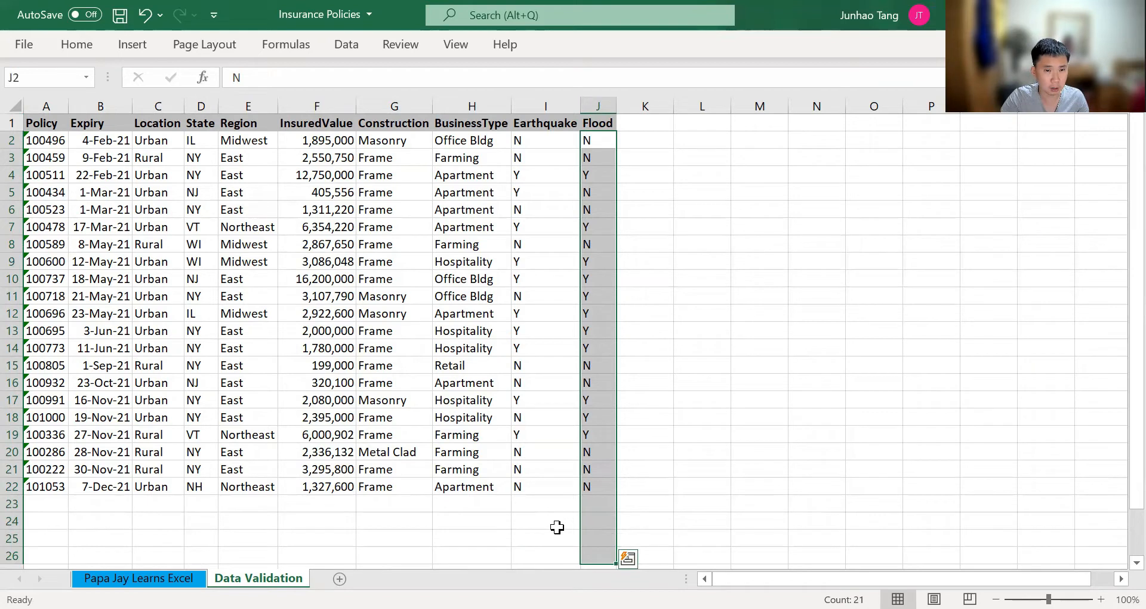
Set up data validation for the selected Flood cells, allowing a List with the source Y,N
{"action": "key", "text": "alt"}
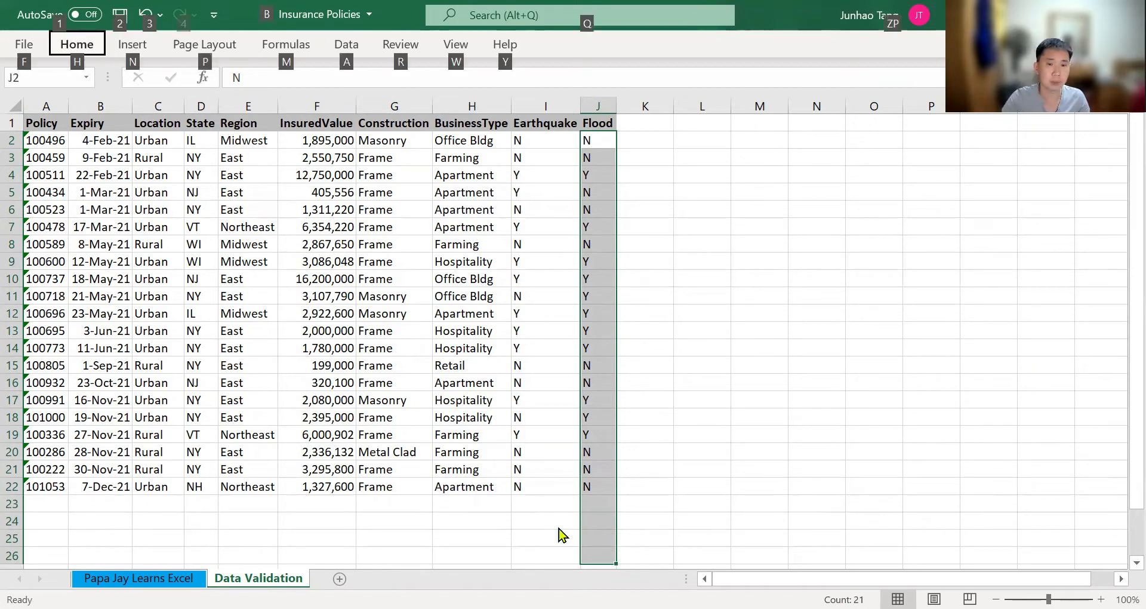
{"action": "key", "text": "a"}
{"action": "key", "text": "v"}
{"action": "key", "text": "v"}
{"action": "key", "text": "alt+Down"}
{"action": "key", "text": "Down"}
{"action": "key", "text": "Down"}
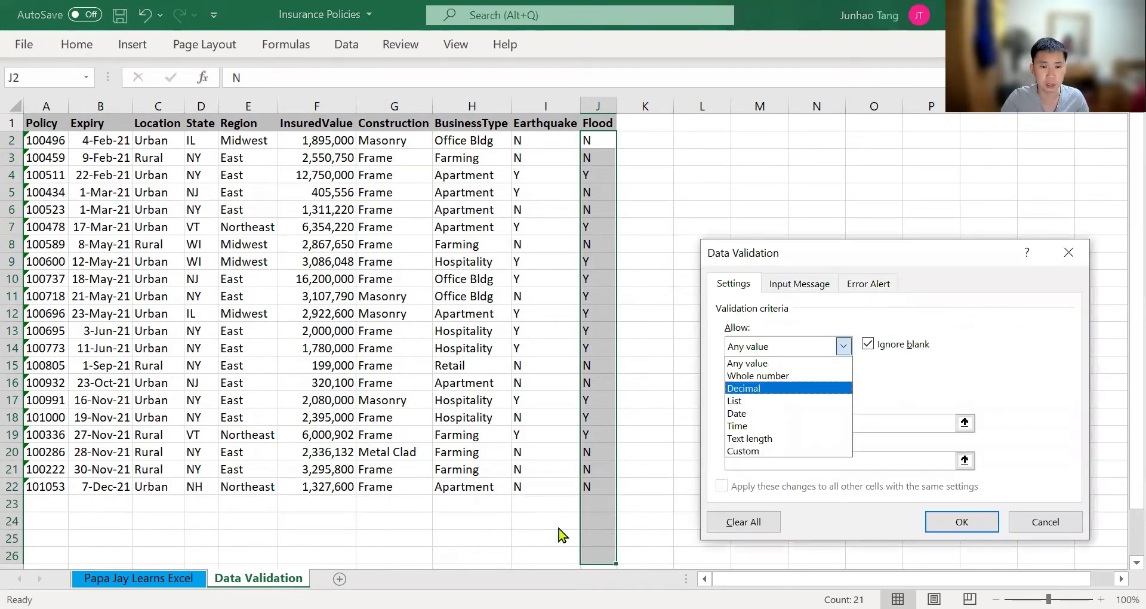
{"action": "key", "text": "Down"}
{"action": "key", "text": "Return"}
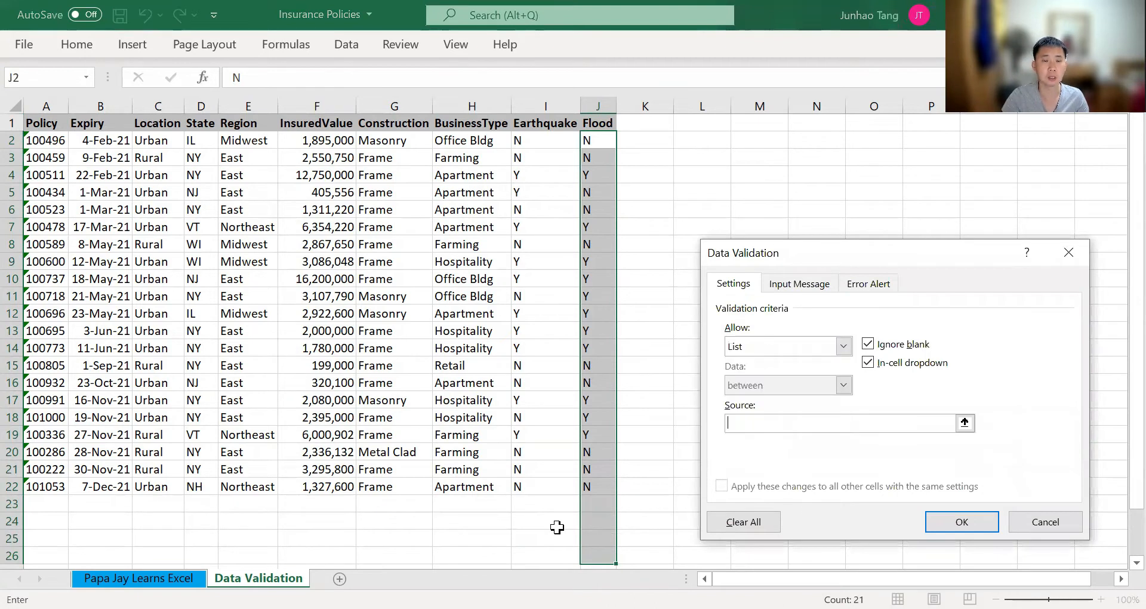
{"action": "type", "text": "Y,"}
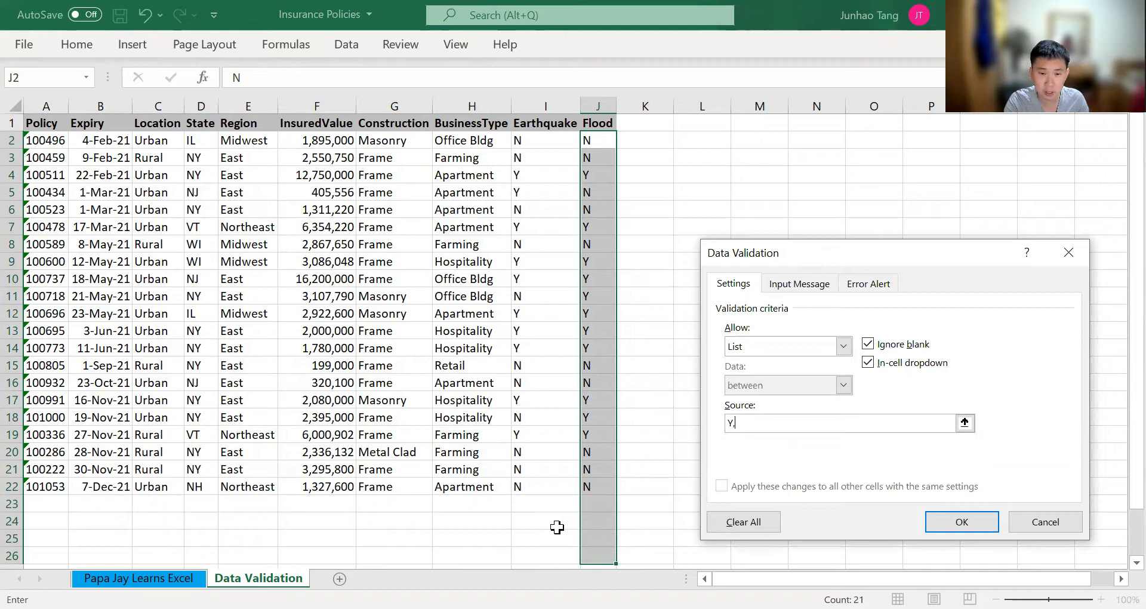
{"action": "type", "text": "N"}
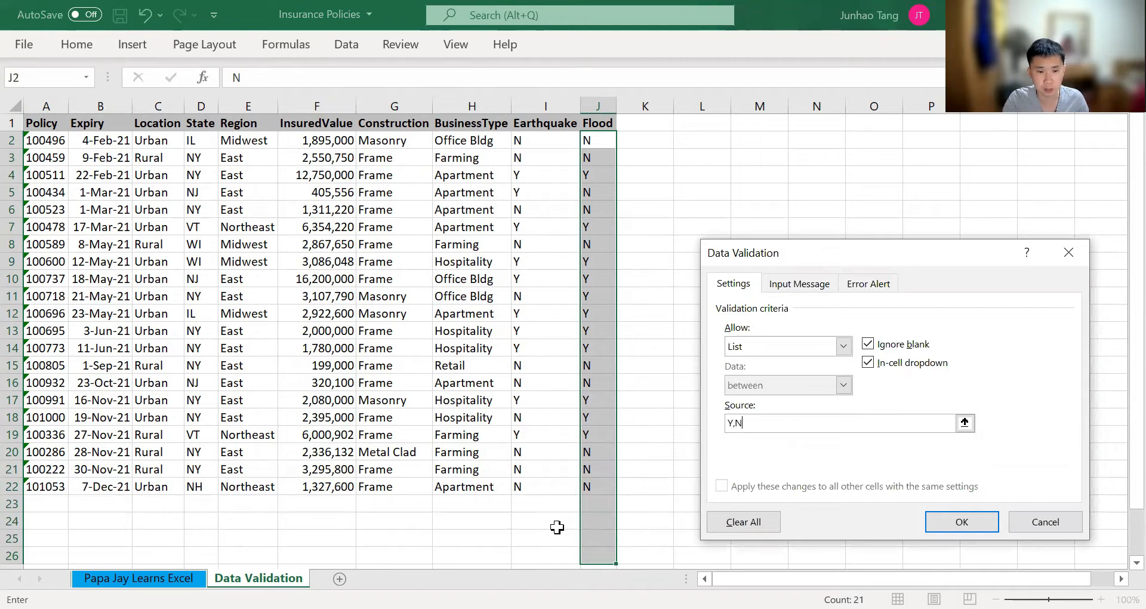
Try cell M2 as the list source in place of Y,N, and discard the validation settings
{"action": "key", "text": "BackSpace"}
{"action": "key", "text": "BackSpace"}
{"action": "key", "text": "BackSpace"}
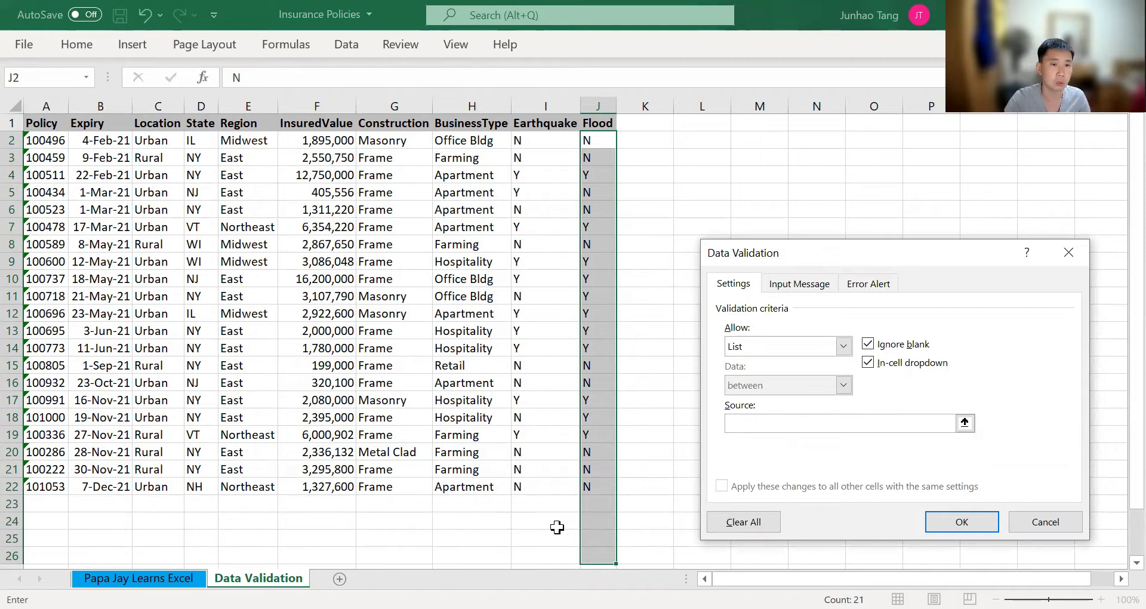
{"action": "left_click", "coordinate": [767, 141]}
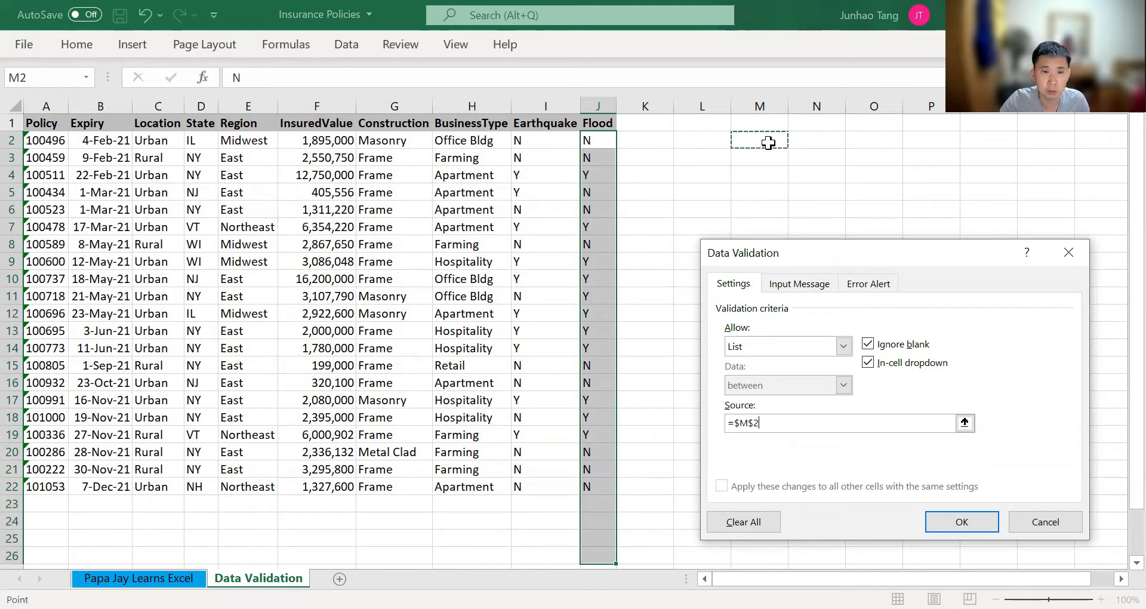
{"action": "type", "text": "Y"}
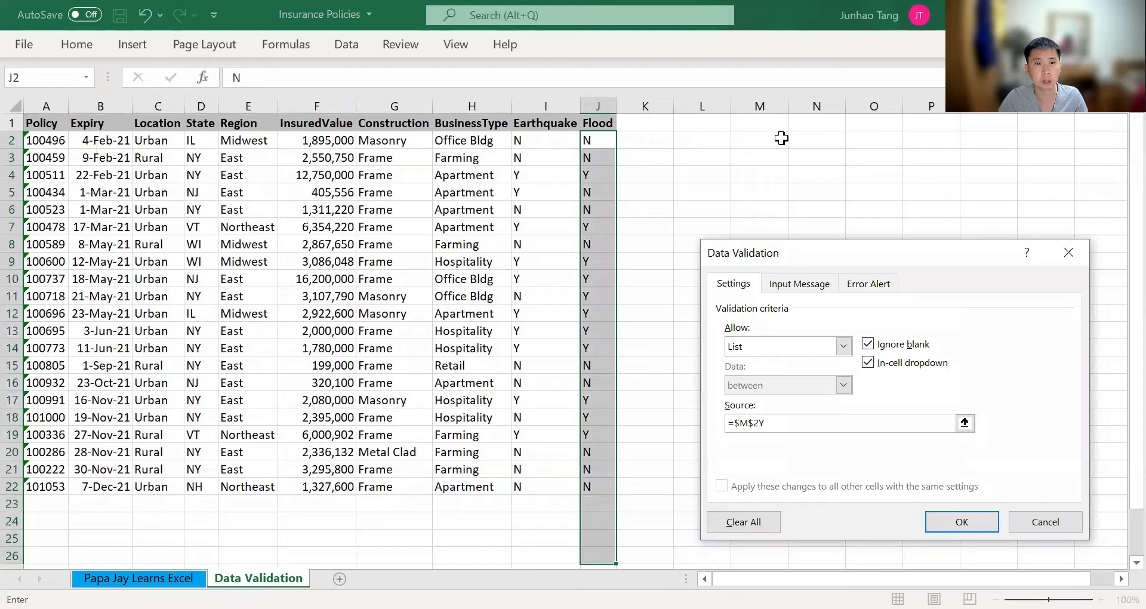
{"action": "key", "text": "Escape"}
Enter the list values Y in cell M2 and N in cell M3
{"action": "left_click", "coordinate": [769, 141]}
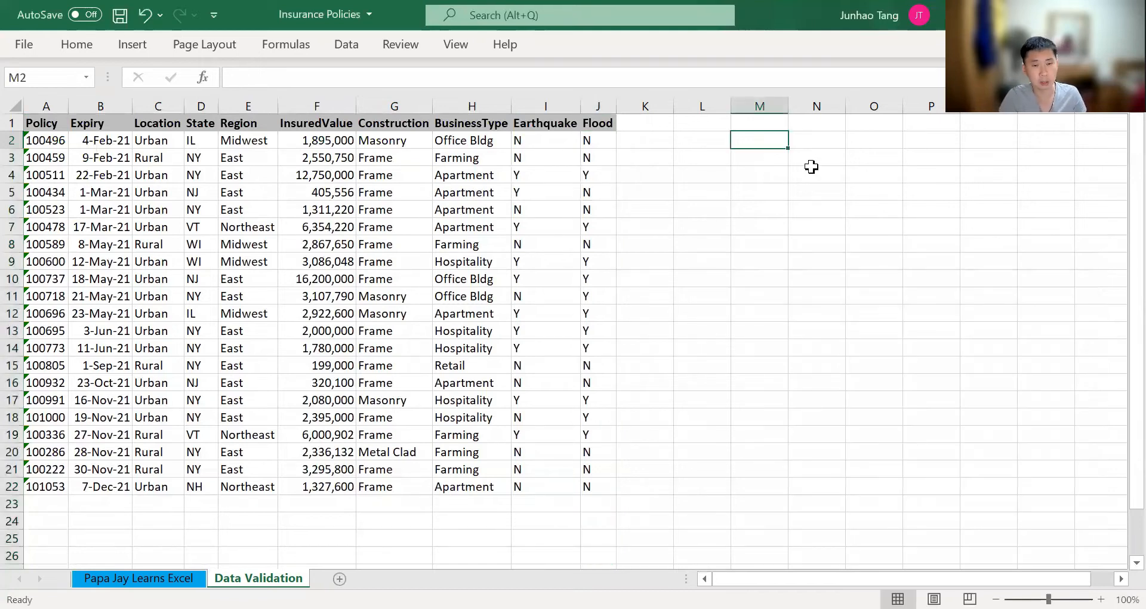
{"action": "type", "text": "Y"}
{"action": "key", "text": "Return"}
{"action": "type", "text": "N"}
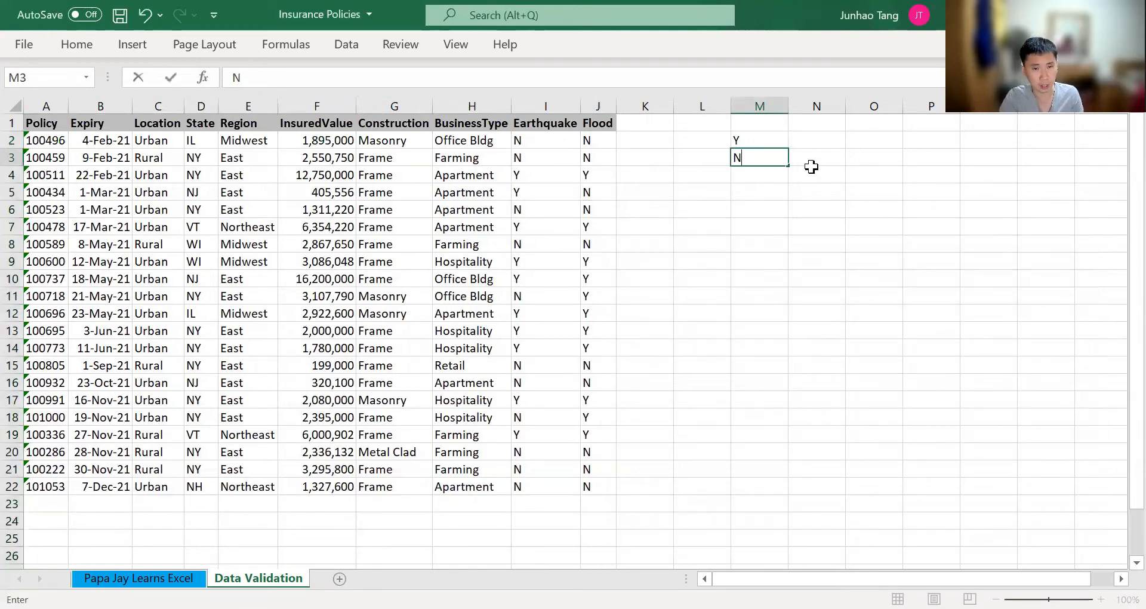
{"action": "key", "text": "Return"}
Select the Flood column cells from J2 down past the last policy into the blank rows
{"action": "key", "text": "Left"}
{"action": "key", "text": "Left"}
{"action": "key", "text": "Left"}
{"action": "key", "text": "Left"}
{"action": "key", "text": "Right"}
{"action": "key", "text": "Up"}
{"action": "key", "text": "Up"}
{"action": "key", "text": "shift+Down"}
{"action": "key", "text": "shift+Down"}
{"action": "key", "text": "shift+Down"}
{"action": "key", "text": "shift+Down"}
{"action": "key", "text": "shift+Down"}
{"action": "key", "text": "shift+Down"}
{"action": "key", "text": "shift+Down"}
{"action": "key", "text": "shift+Down"}
{"action": "key", "text": "shift+Down"}
{"action": "key", "text": "shift+Down"}
{"action": "key", "text": "shift+Down"}
{"action": "key", "text": "shift+Down"}
{"action": "key", "text": "shift+Down"}
{"action": "key", "text": "shift+Down"}
{"action": "key", "text": "shift+Down"}
{"action": "key", "text": "shift+Down"}
{"action": "key", "text": "shift+Down"}
{"action": "key", "text": "shift+Down"}
{"action": "key", "text": "shift+Down"}
{"action": "key", "text": "shift+Down"}
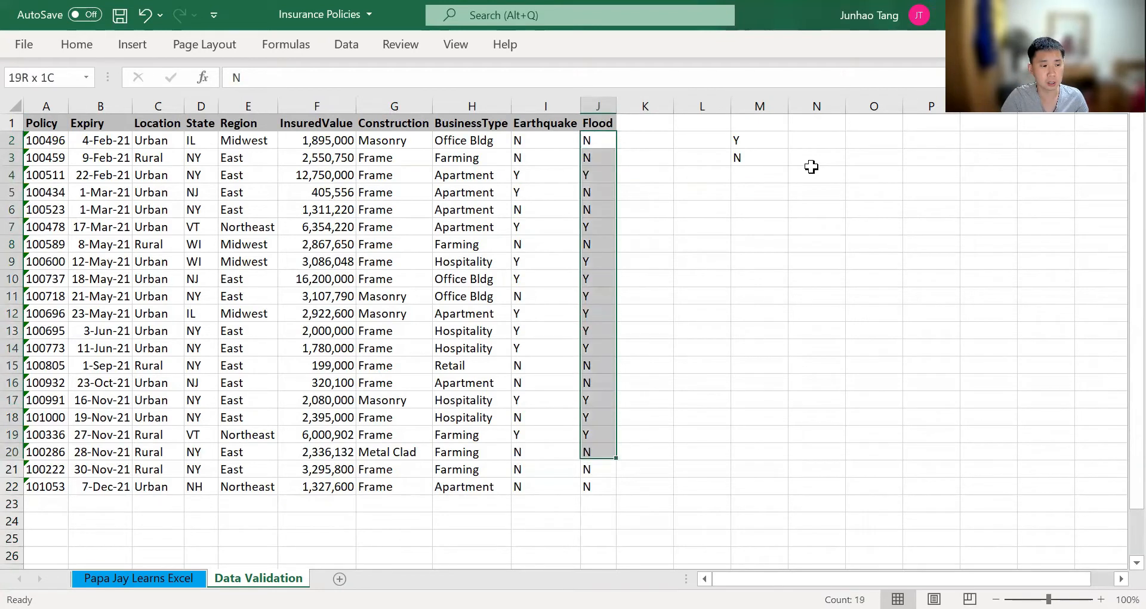
{"action": "key", "text": "shift+Down"}
{"action": "key", "text": "shift+Down"}
Apply data validation to the selected Flood cells, allowing a List with the source =$M$2:$M$3
{"action": "key", "text": "alt"}
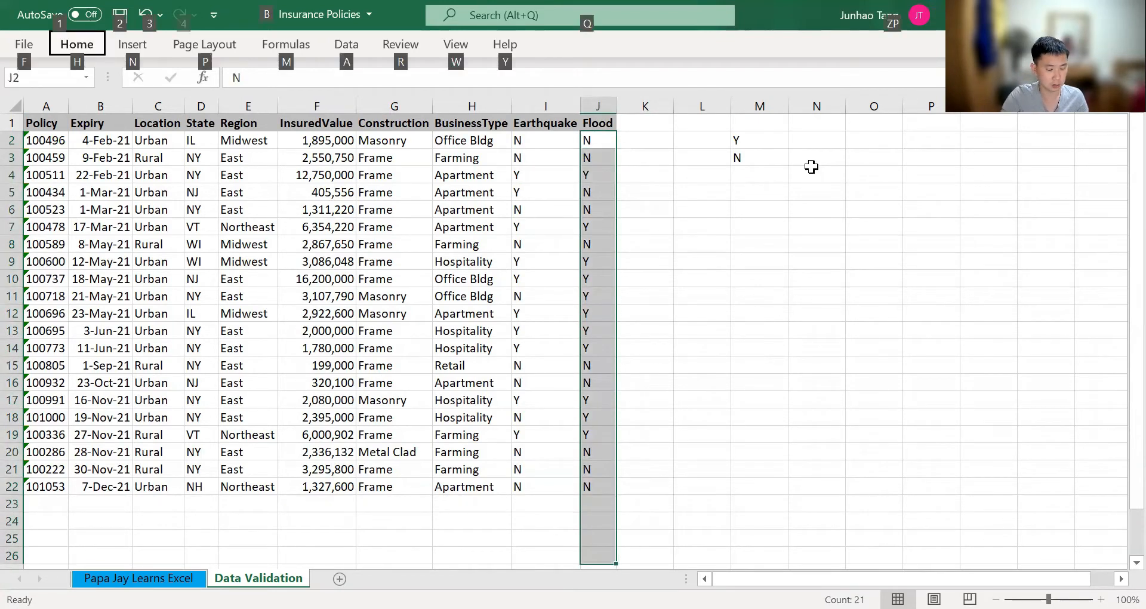
{"action": "key", "text": "a"}
{"action": "key", "text": "v"}
{"action": "key", "text": "v"}
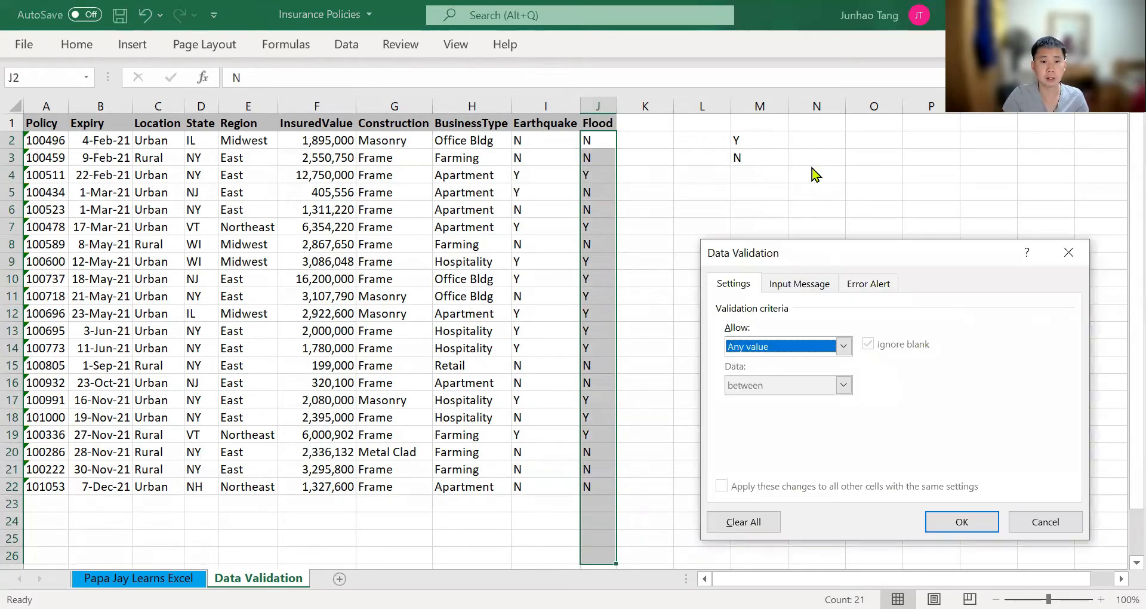
{"action": "key", "text": "alt+Down"}
{"action": "key", "text": "Down"}
{"action": "key", "text": "Down"}
{"action": "key", "text": "Down"}
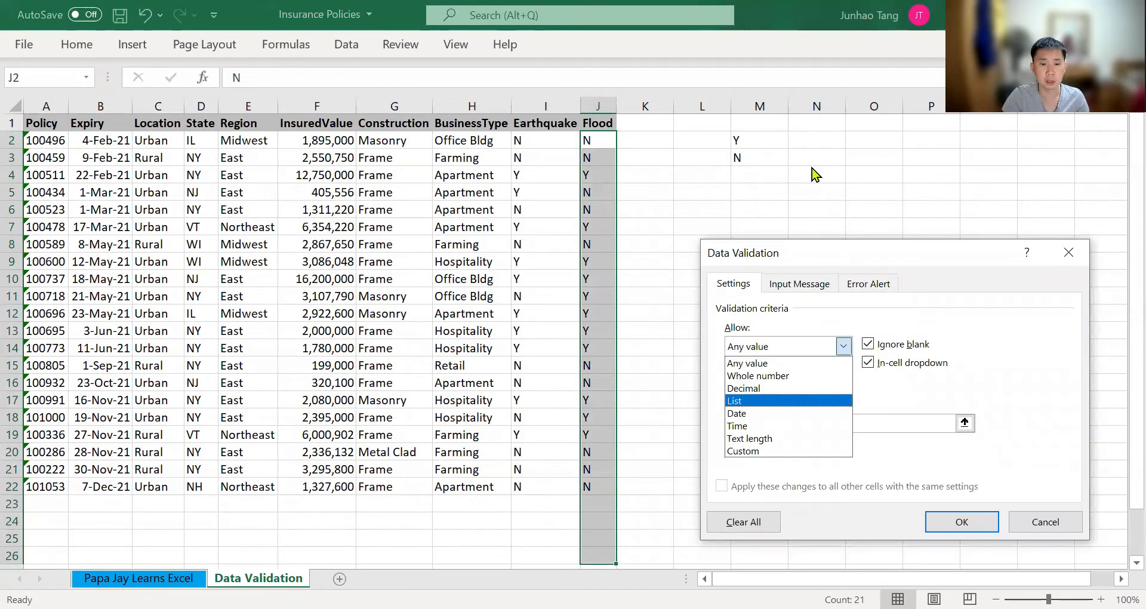
{"action": "key", "text": "Return"}
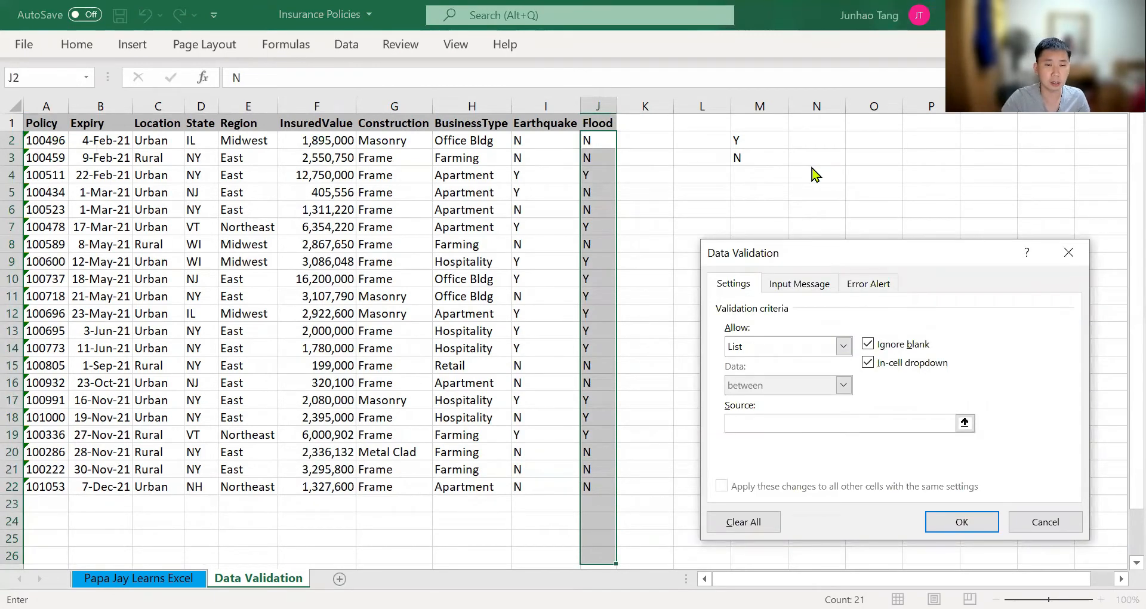
{"action": "left_click", "coordinate": [754, 139]}
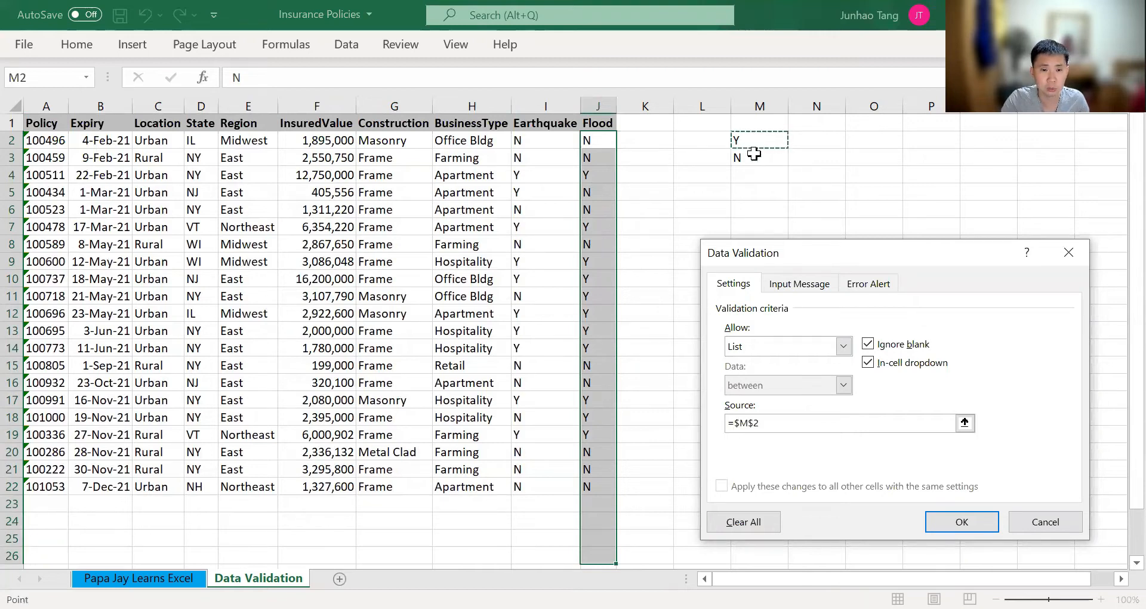
{"action": "left_click", "coordinate": [754, 154], "text": "shift"}
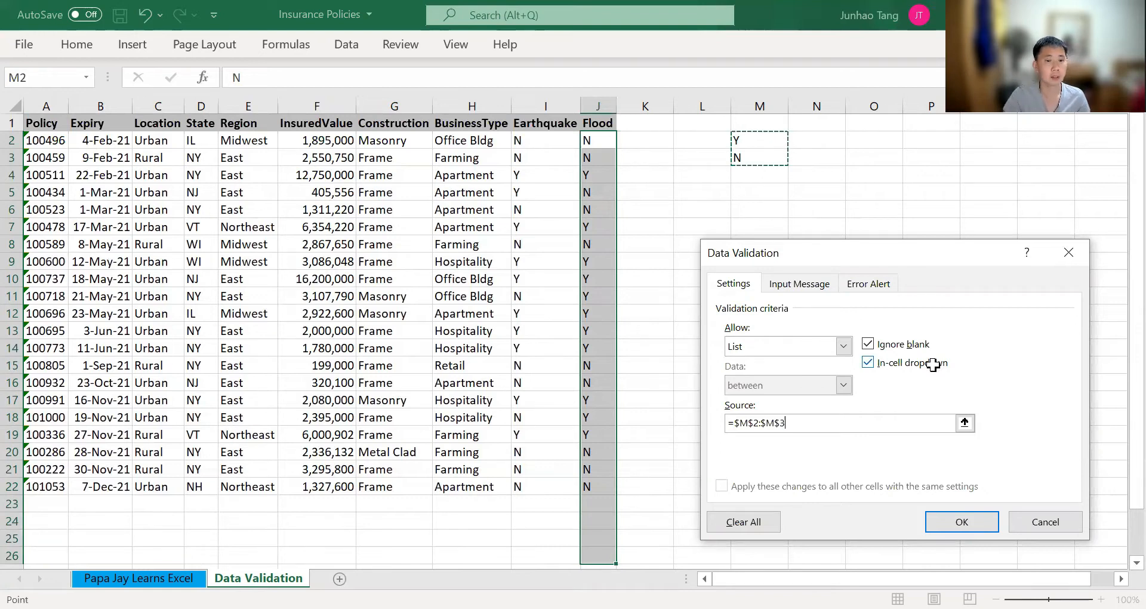
{"action": "key", "text": "Return"}
Check lower Flood cells for the in-cell dropdown and view the options offered in blank cell J23
{"action": "key", "text": "Down"}
{"action": "key", "text": "Down"}
{"action": "key", "text": "Down"}
{"action": "key", "text": "Down"}
{"action": "key", "text": "Down"}
{"action": "key", "text": "Down"}
{"action": "key", "text": "Down"}
{"action": "key", "text": "Down"}
{"action": "key", "text": "Down"}
{"action": "key", "text": "Down"}
{"action": "key", "text": "Down"}
{"action": "key", "text": "Down"}
{"action": "key", "text": "Down"}
{"action": "key", "text": "Down"}
{"action": "key", "text": "Down"}
{"action": "key", "text": "Down"}
{"action": "key", "text": "Down"}
{"action": "key", "text": "Down"}
{"action": "key", "text": "Down"}
{"action": "key", "text": "Down"}
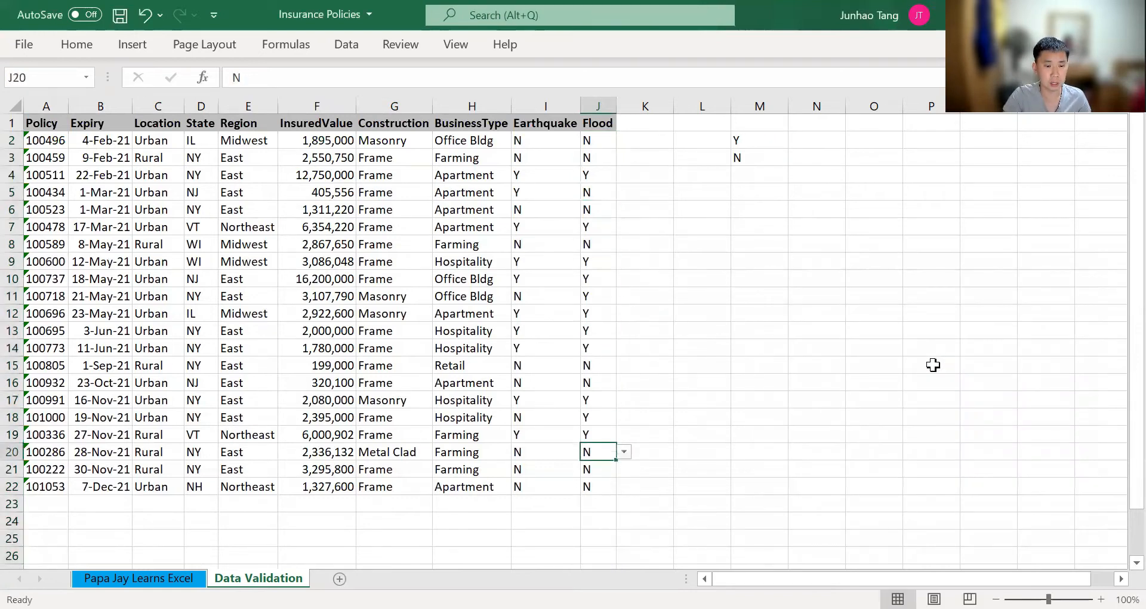
{"action": "key", "text": "Down"}
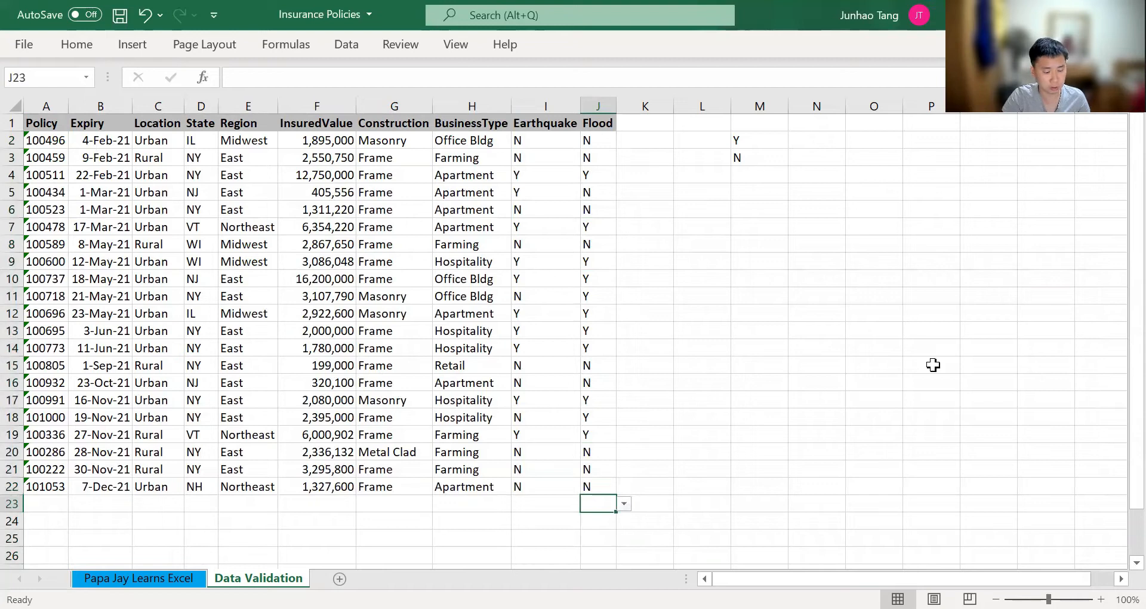
{"action": "key", "text": "alt+Down"}
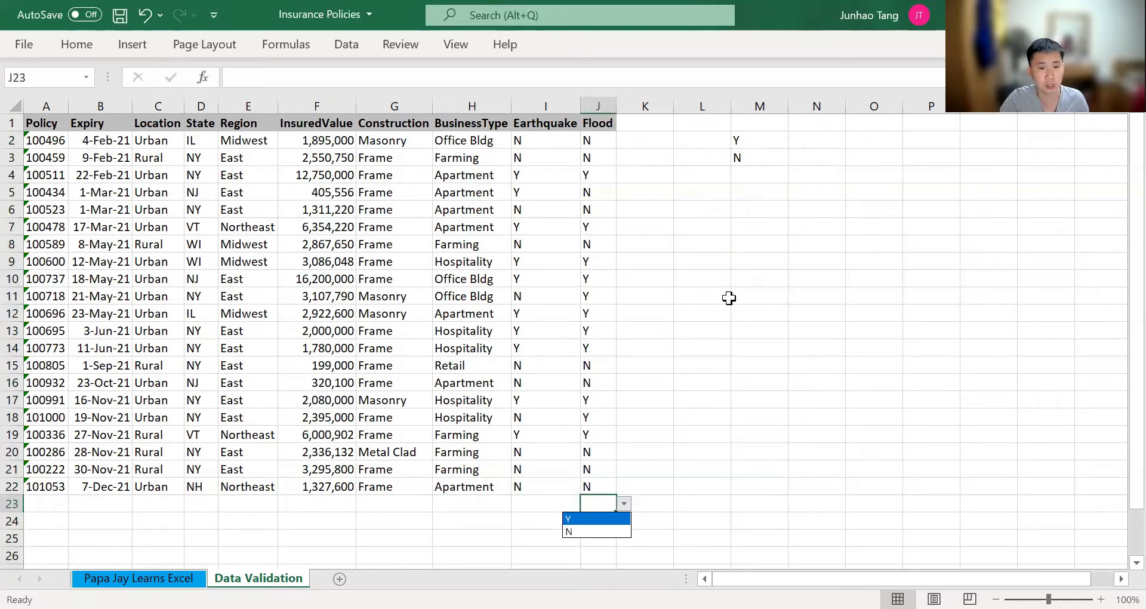
{"action": "key", "text": "Escape"}
{"action": "key", "text": "Left"}
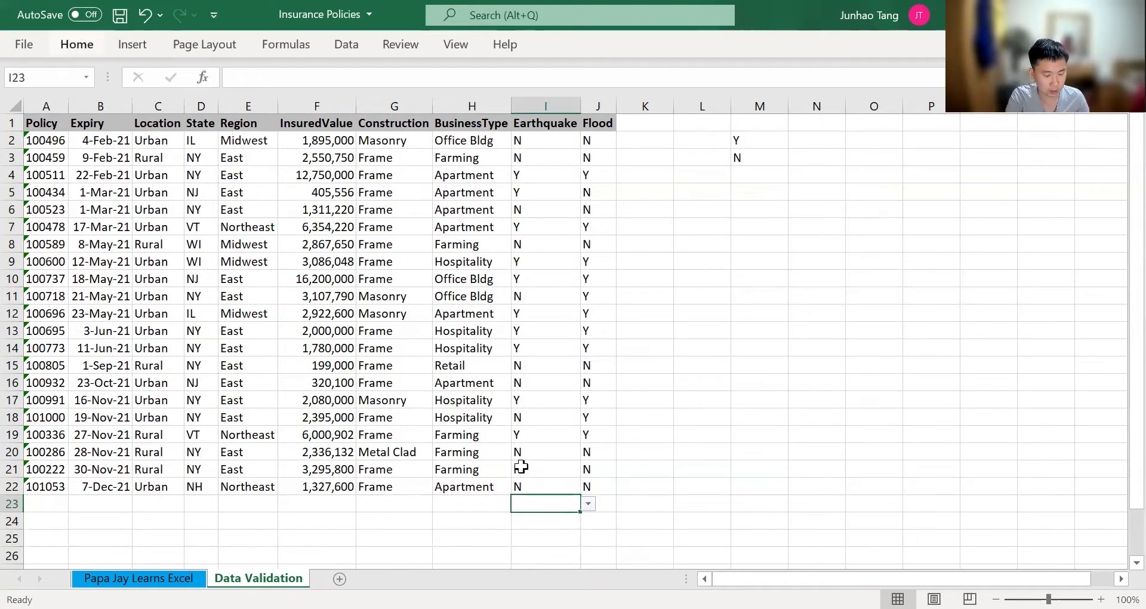
Set the list validation source for blank Earthquake cell I23 to =$M$2:$M$3
{"action": "key", "text": "alt"}
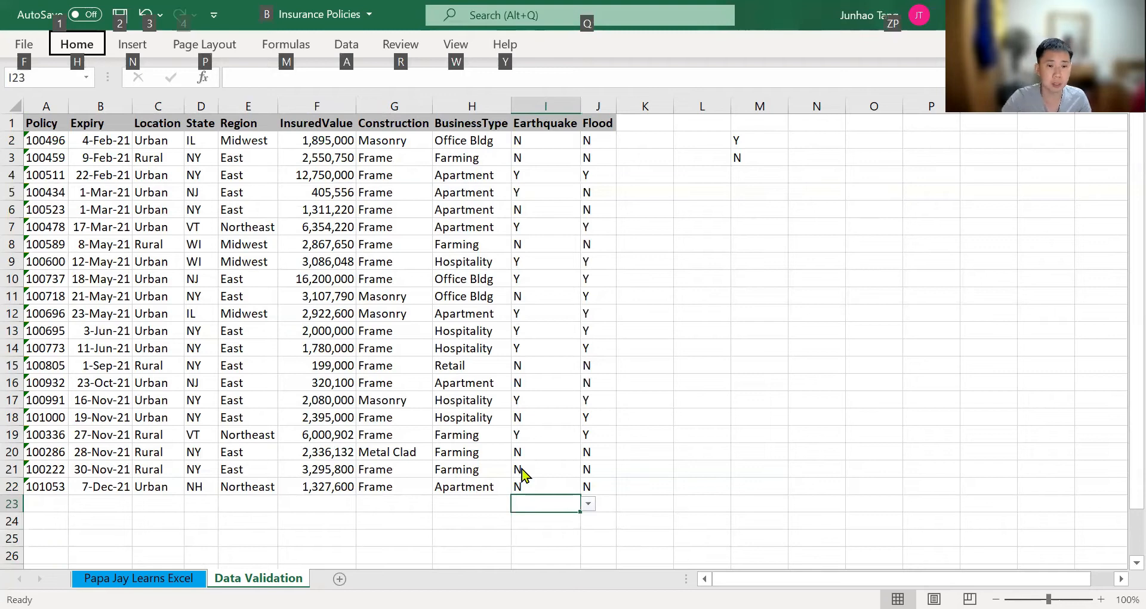
{"action": "key", "text": "a"}
{"action": "key", "text": "v"}
{"action": "key", "text": "v"}
{"action": "left_click", "coordinate": [757, 425]}
{"action": "key", "text": "BackSpace"}
{"action": "key", "text": "BackSpace"}
{"action": "key", "text": "BackSpace"}
{"action": "left_click", "coordinate": [768, 144]}
{"action": "left_click", "coordinate": [766, 159], "text": "shift"}
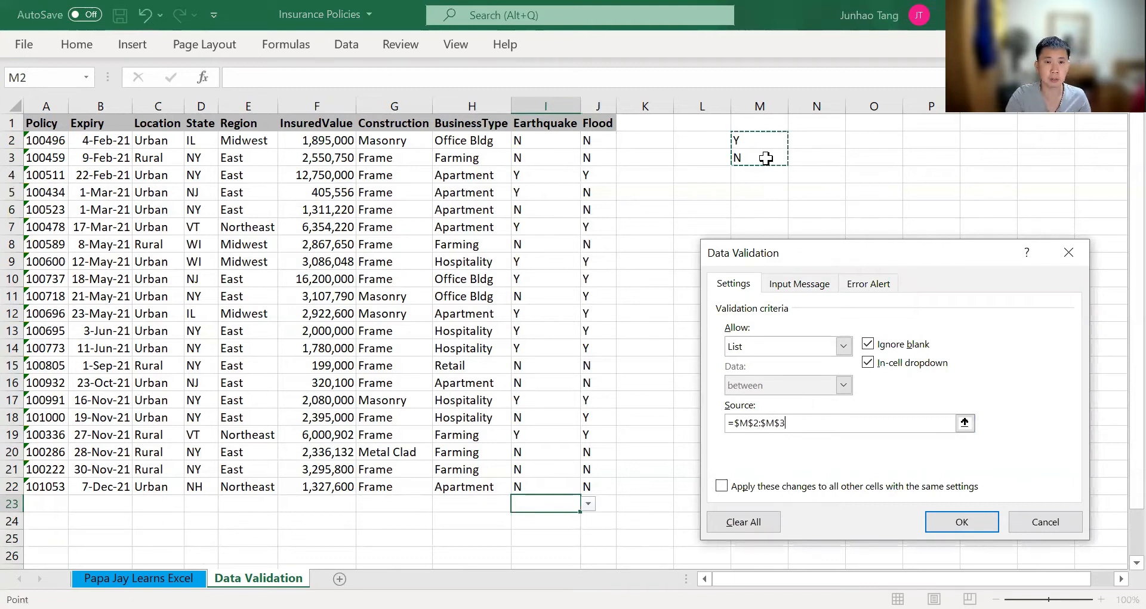
{"action": "key", "text": "Return"}
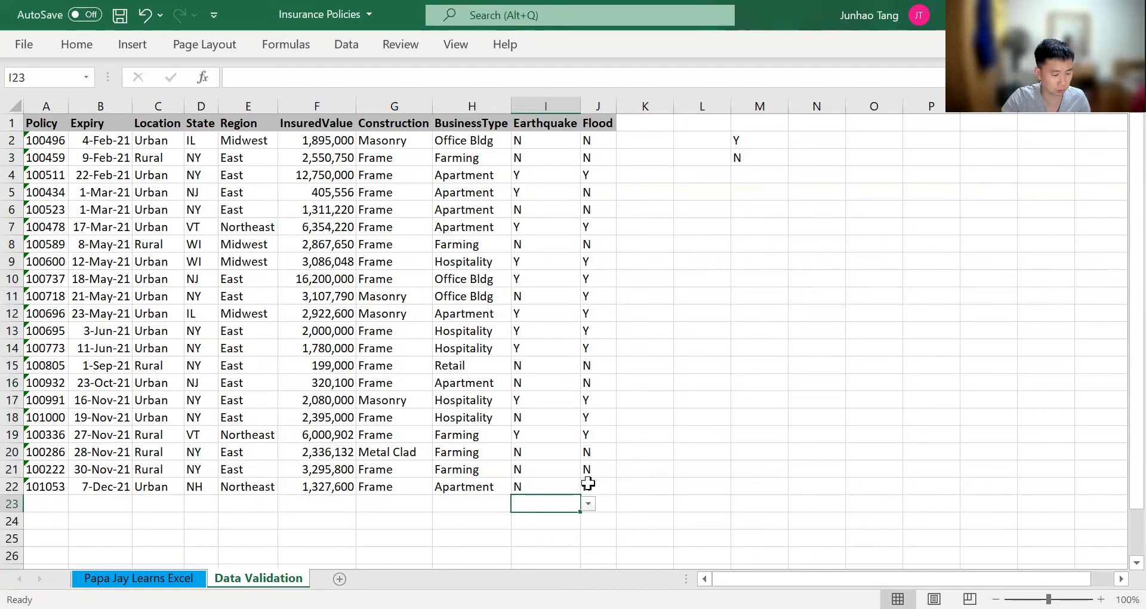
Review the data validation settings of Earthquake cell I23 and close them without changes
{"action": "key", "text": "alt"}
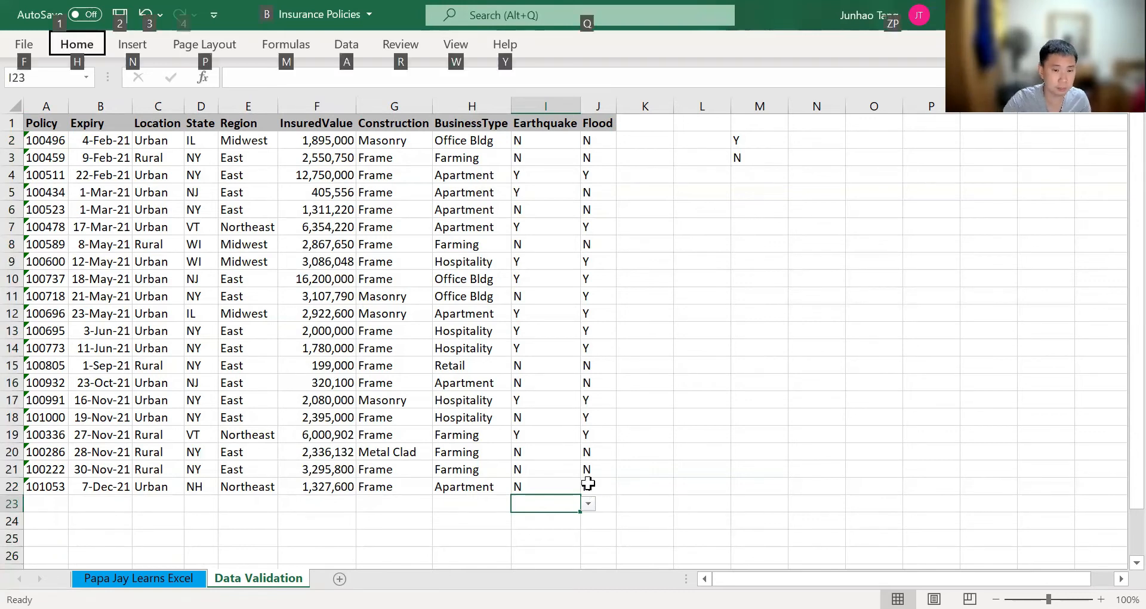
{"action": "key", "text": "a"}
{"action": "key", "text": "v"}
{"action": "key", "text": "v"}
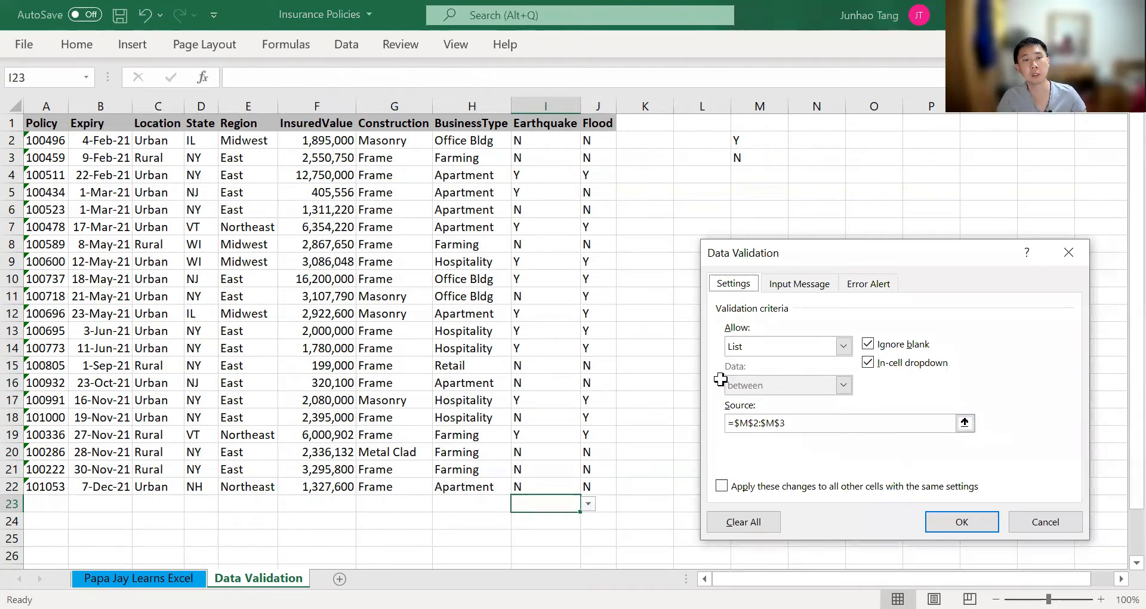
{"action": "key", "text": "Return"}
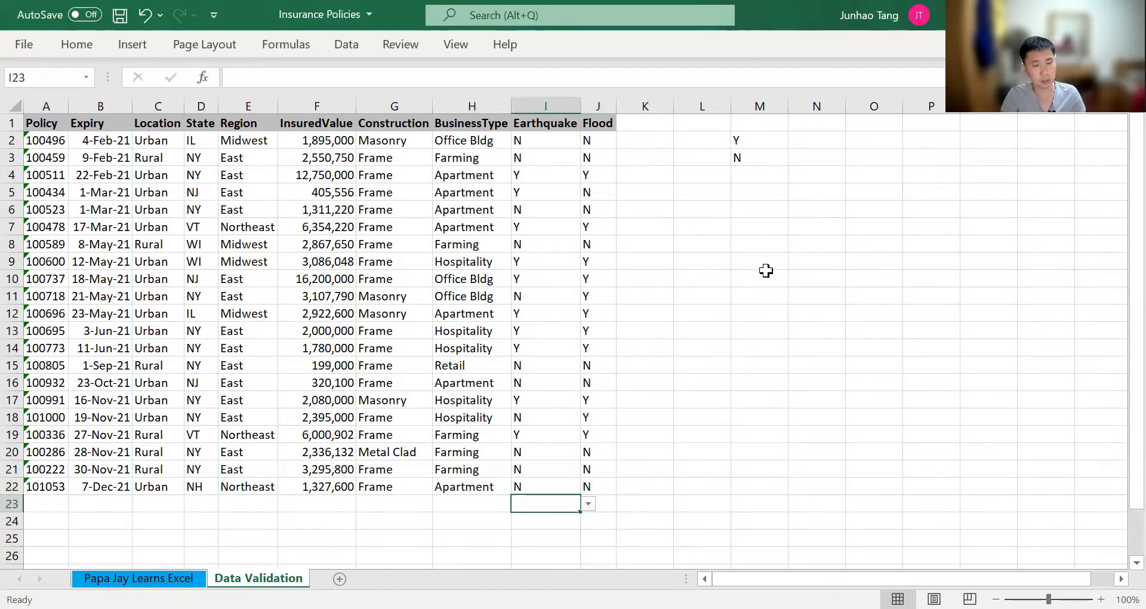
Enter Y in Earthquake cell I23 and N in Flood cell J23
{"action": "type", "text": "Y"}
{"action": "key", "text": "Tab"}
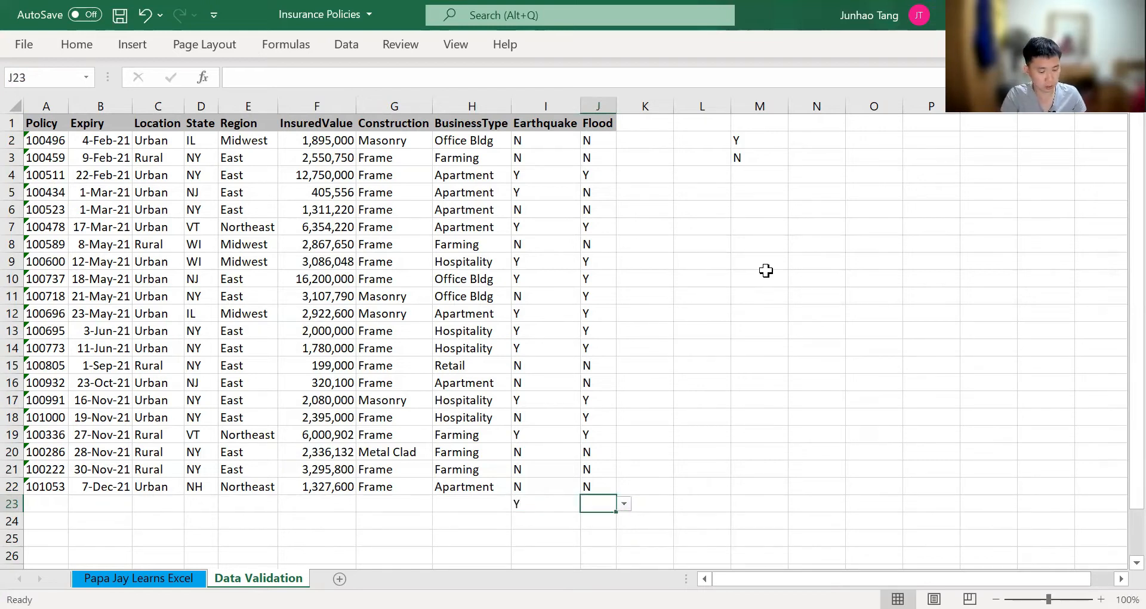
{"action": "type", "text": "N"}
{"action": "key", "text": "Left"}
{"action": "key", "text": "Left"}
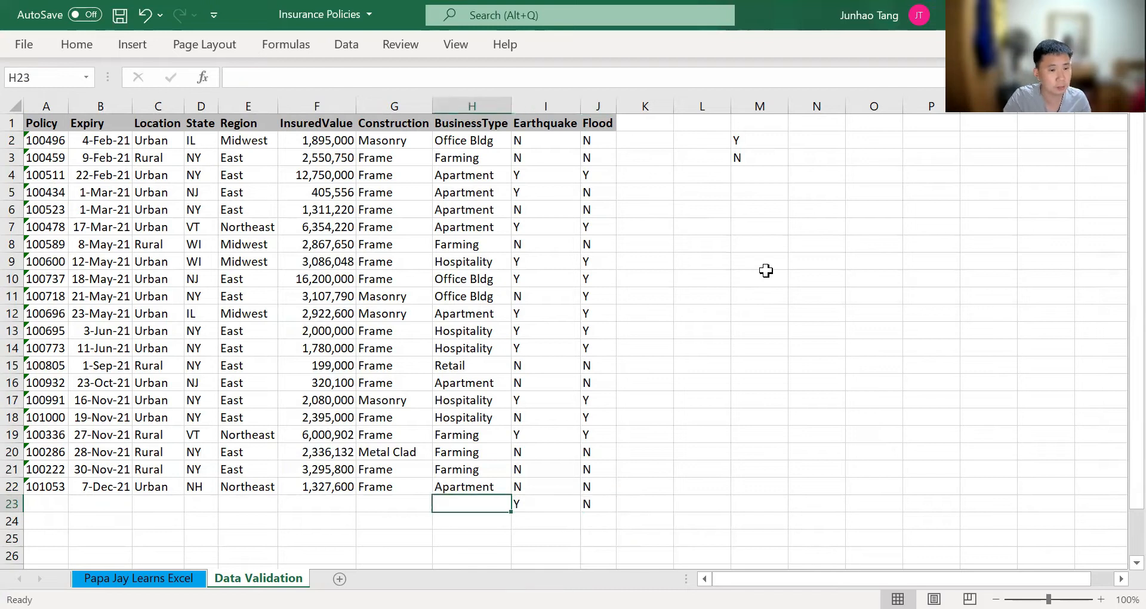
Select the InsuredValue cells from F2 down past the last policy to blank row 26
{"action": "key", "text": "Left"}
{"action": "key", "text": "Left"}
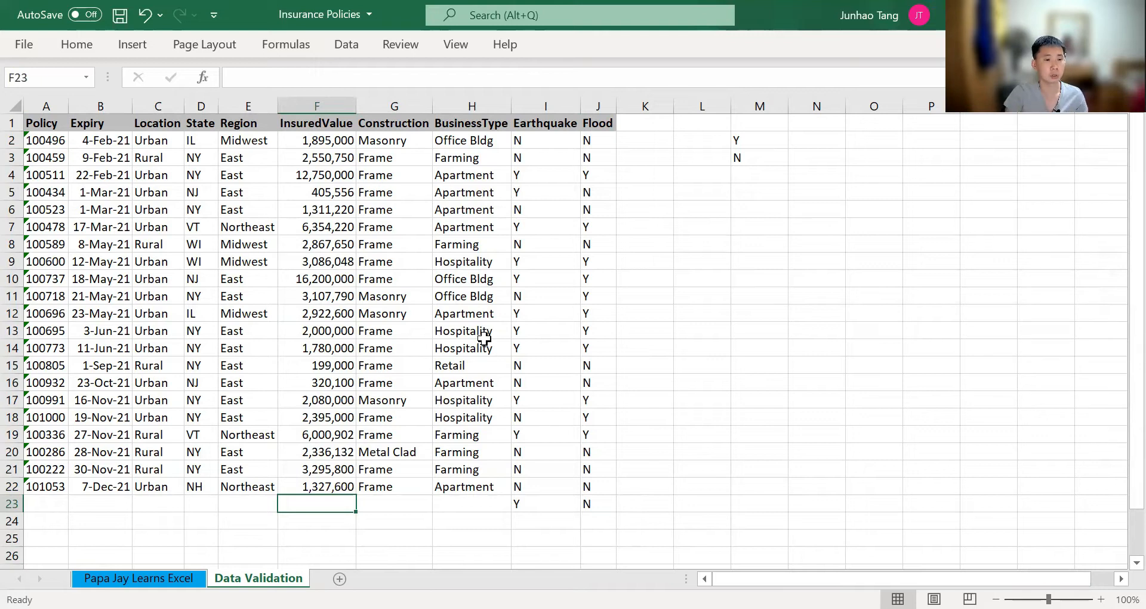
{"action": "key", "text": "Up"}
{"action": "key", "text": "ctrl+Up"}
{"action": "key", "text": "Down"}
{"action": "key", "text": "ctrl+shift+Down"}
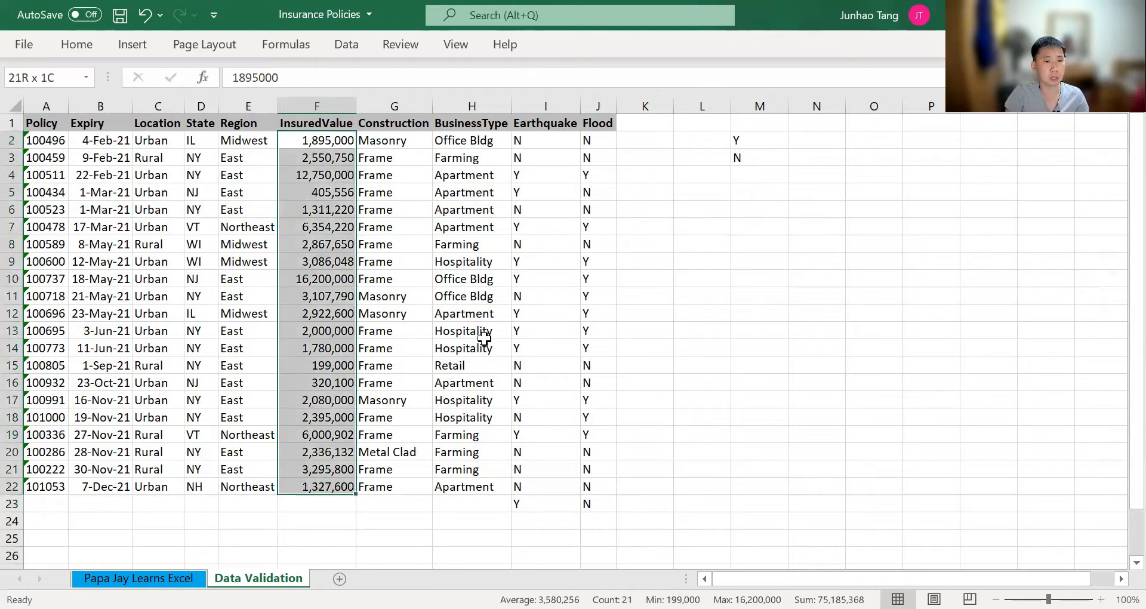
{"action": "key", "text": "shift+Down"}
{"action": "key", "text": "shift+Down"}
{"action": "key", "text": "shift+Down"}
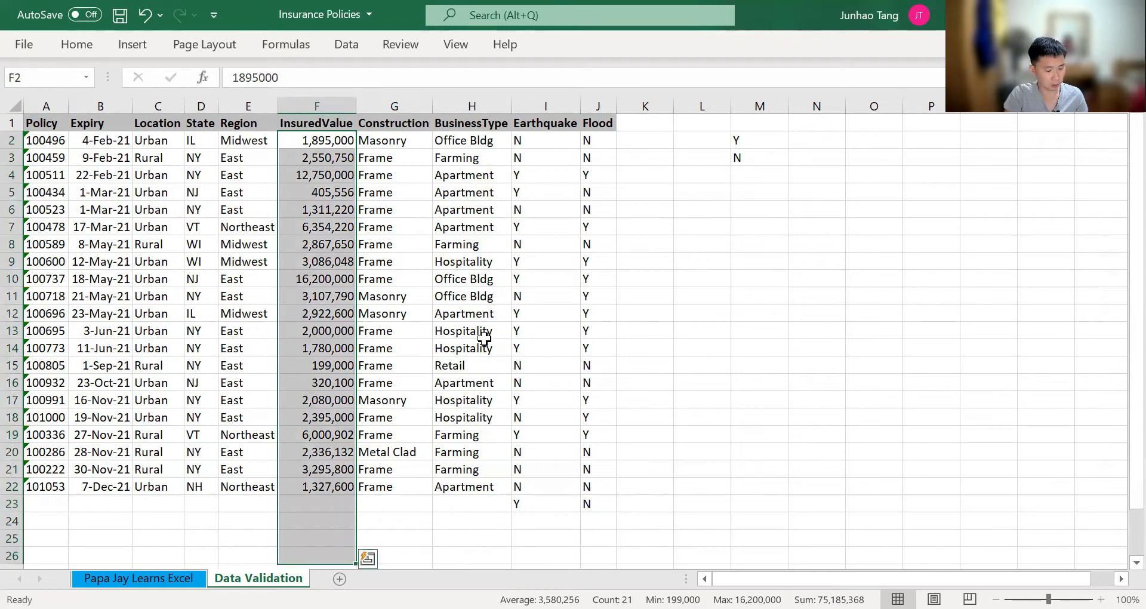
Start a data validation rule for the selected InsuredValue cells that allows only a whole number
{"action": "key", "text": "alt"}
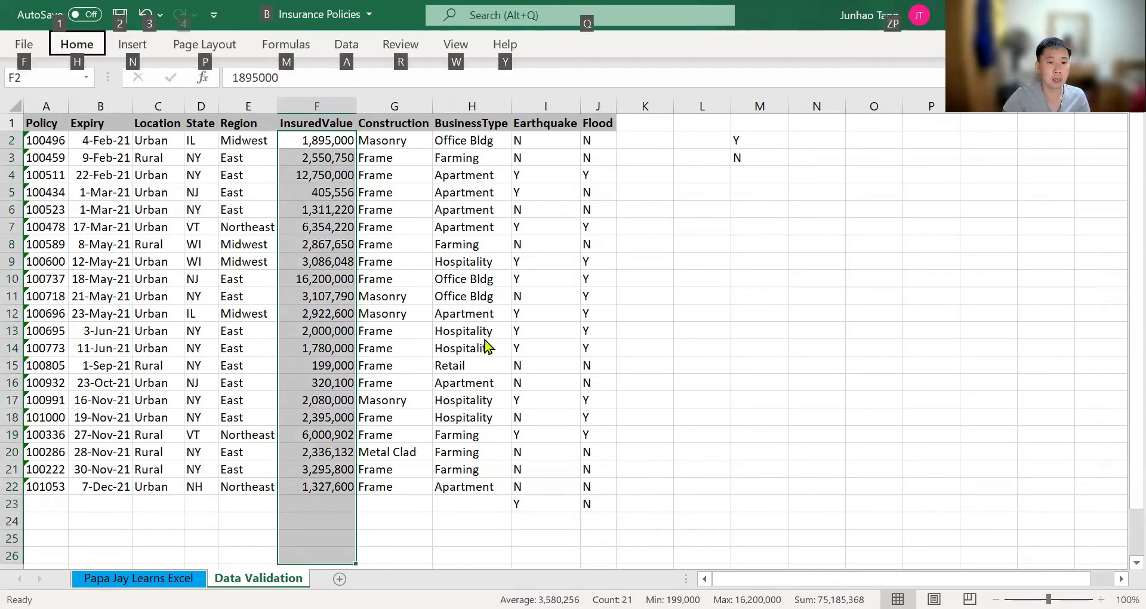
{"action": "key", "text": "a"}
{"action": "key", "text": "v"}
{"action": "key", "text": "v"}
{"action": "key", "text": "alt+Down"}
{"action": "key", "text": "Down"}
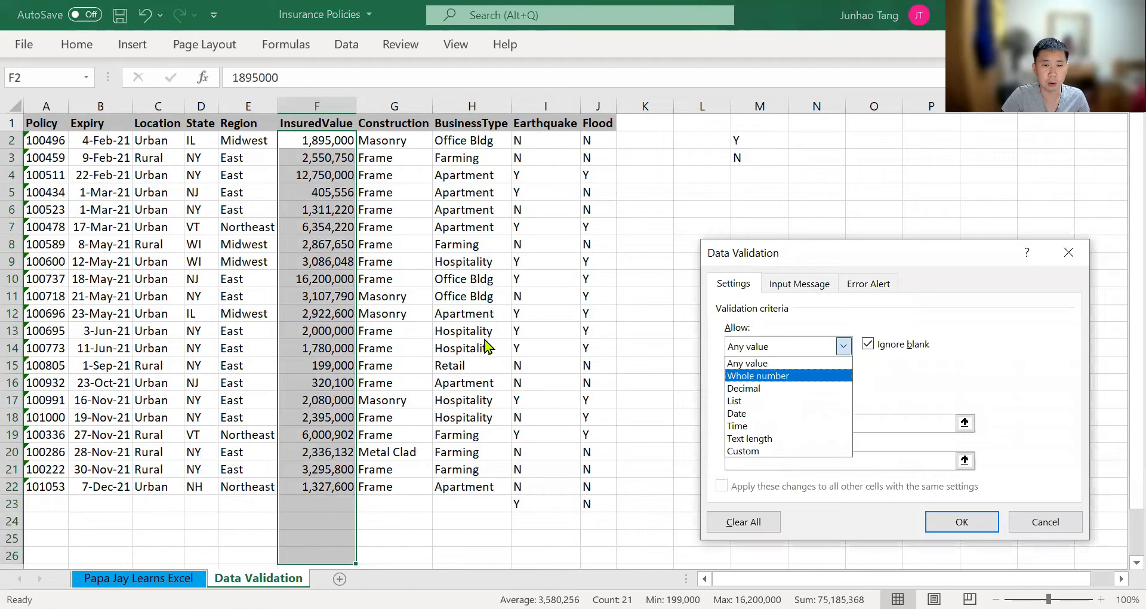
{"action": "key", "text": "Return"}
{"action": "key", "text": "Tab"}
{"action": "key", "text": "Tab"}
{"action": "key", "text": "Tab"}
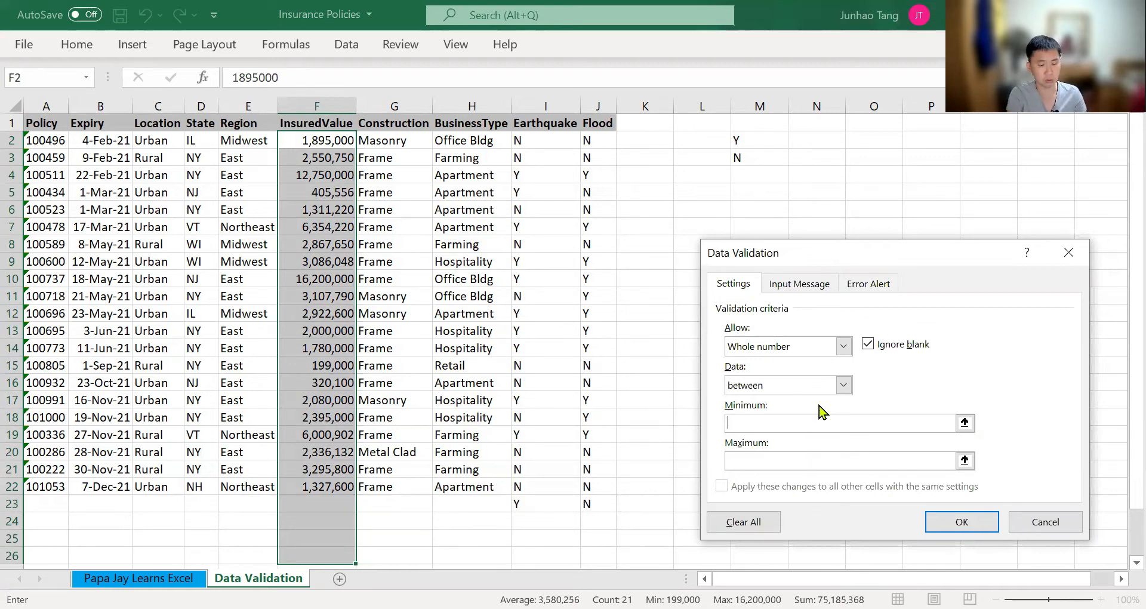
Set the whole-number limits to minimum 100000 and maximum 20000000 and apply the rule
{"action": "type", "text": "1000"}
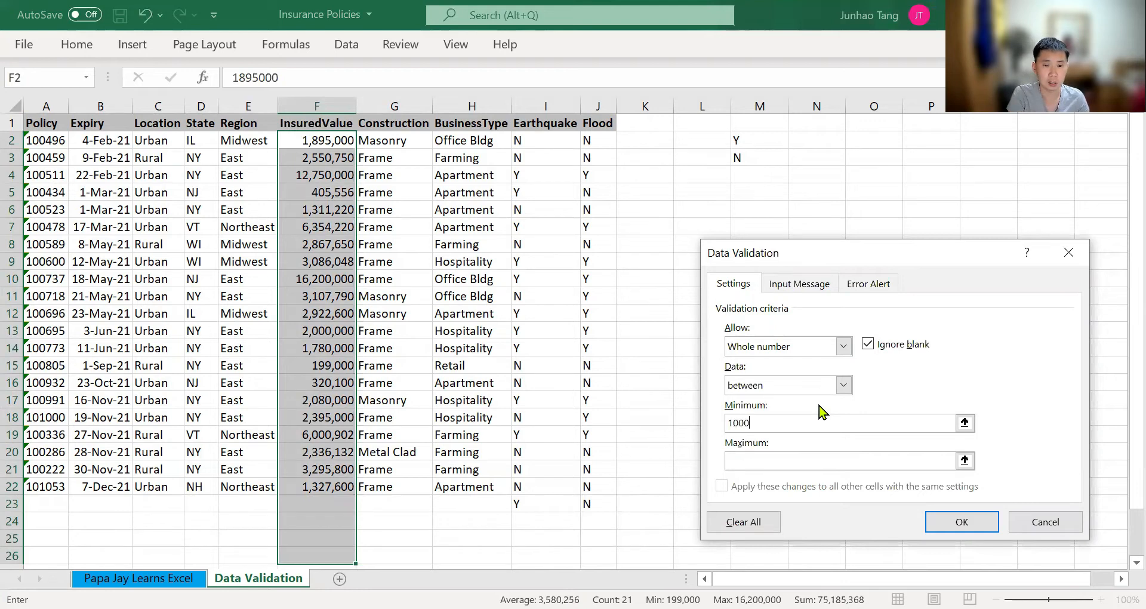
{"action": "type", "text": "00"}
{"action": "key", "text": "Tab"}
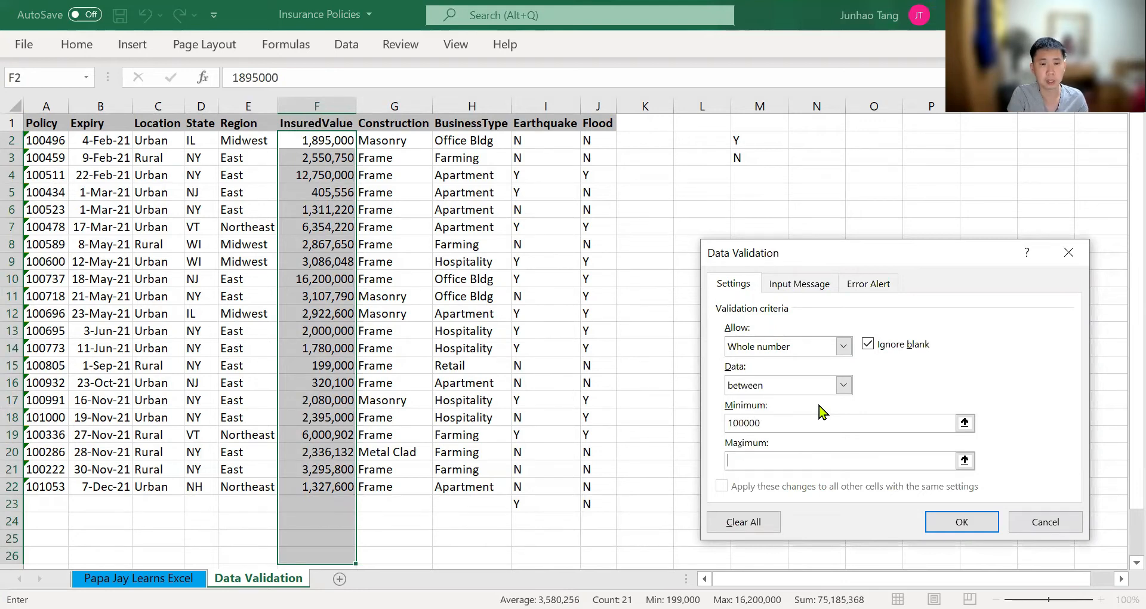
{"action": "type", "text": "20"}
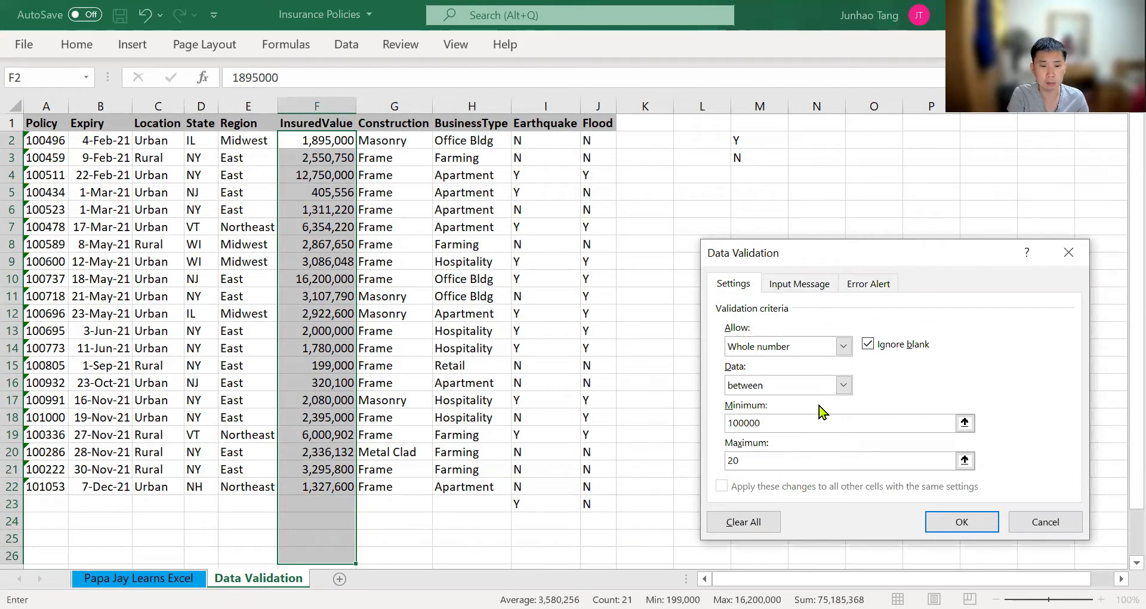
{"action": "type", "text": "00000"}
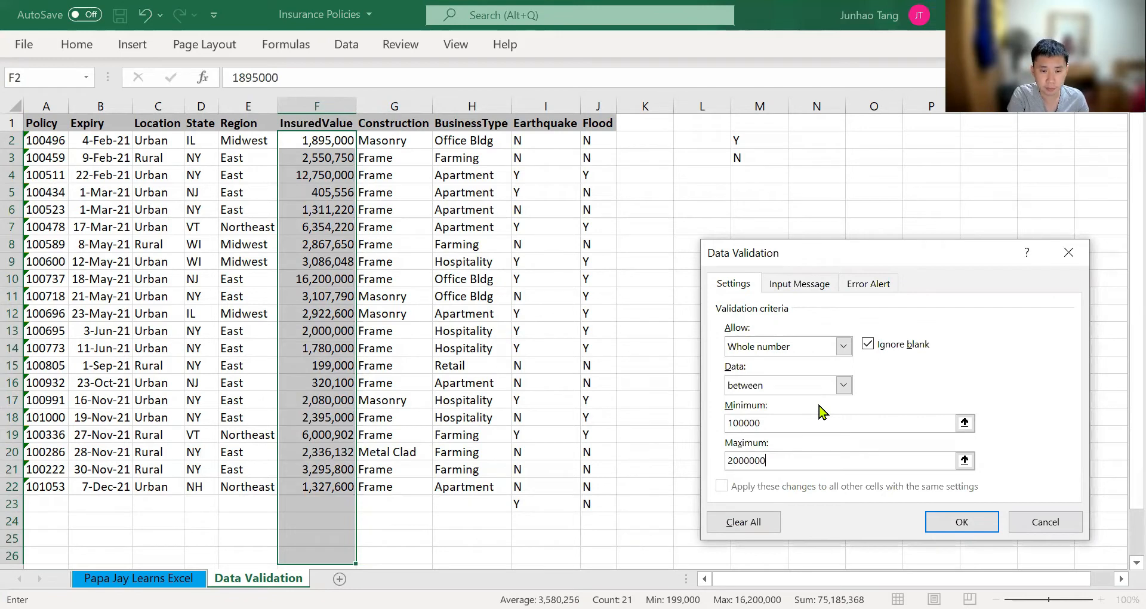
{"action": "type", "text": "0"}
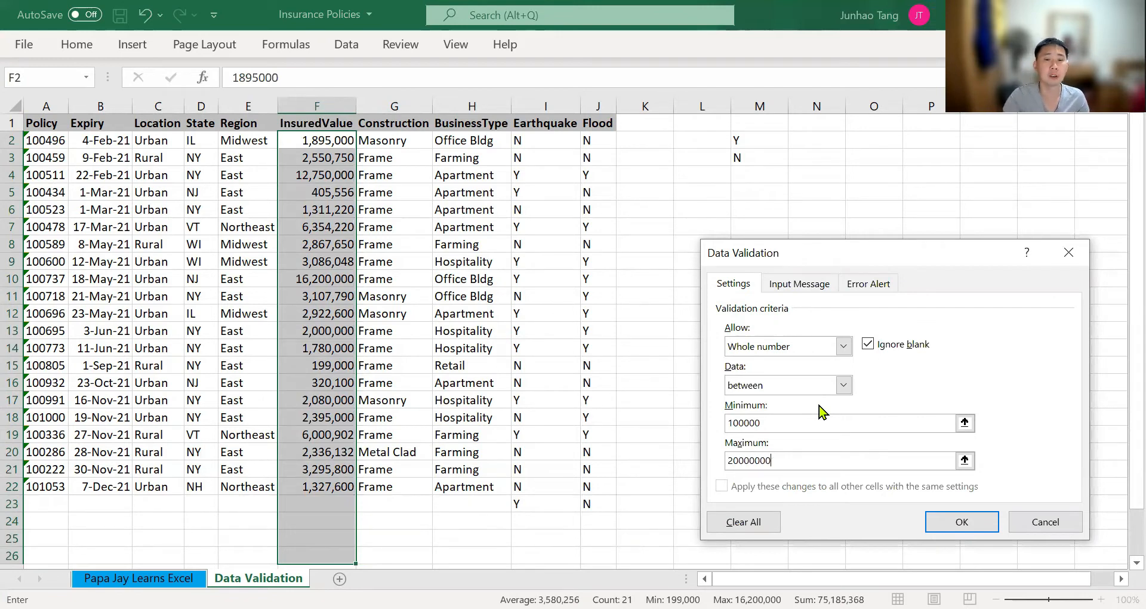
{"action": "left_click", "coordinate": [941, 521]}
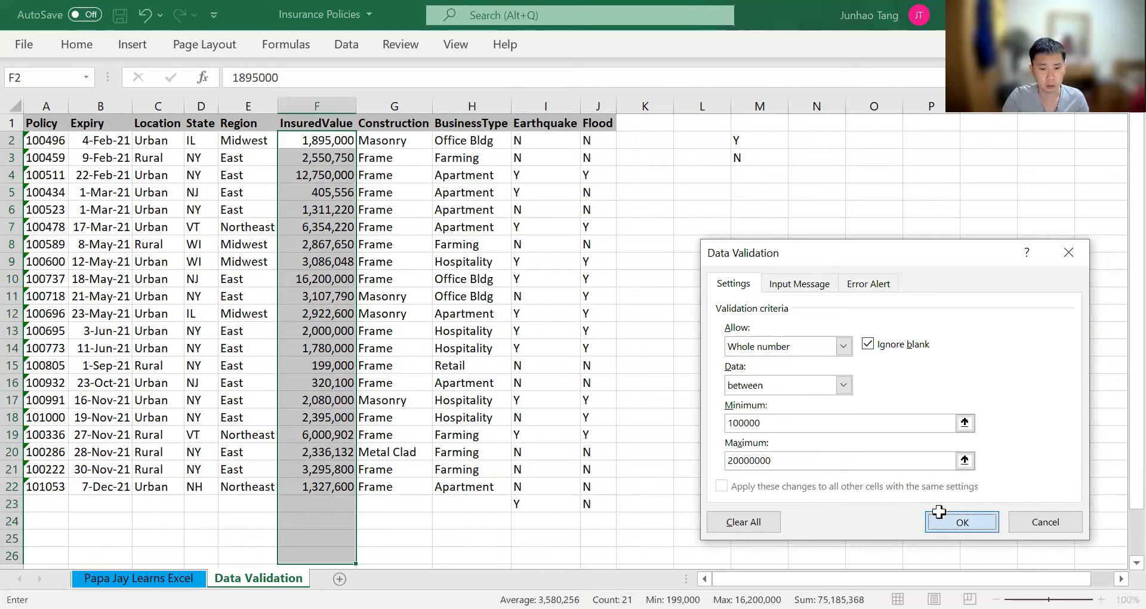
Try to enter 5000 in blank InsuredValue cell F23 to test the validation limits, and cancel the entry
{"action": "left_click", "coordinate": [940, 513]}
{"action": "key", "text": "Left"}
{"action": "key", "text": "Left"}
{"action": "key", "text": "Left"}
{"action": "key", "text": "Left"}
{"action": "key", "text": "Left"}
{"action": "key", "text": "Left"}
{"action": "key", "text": "Left"}
{"action": "key", "text": "Left"}
{"action": "key", "text": "Left"}
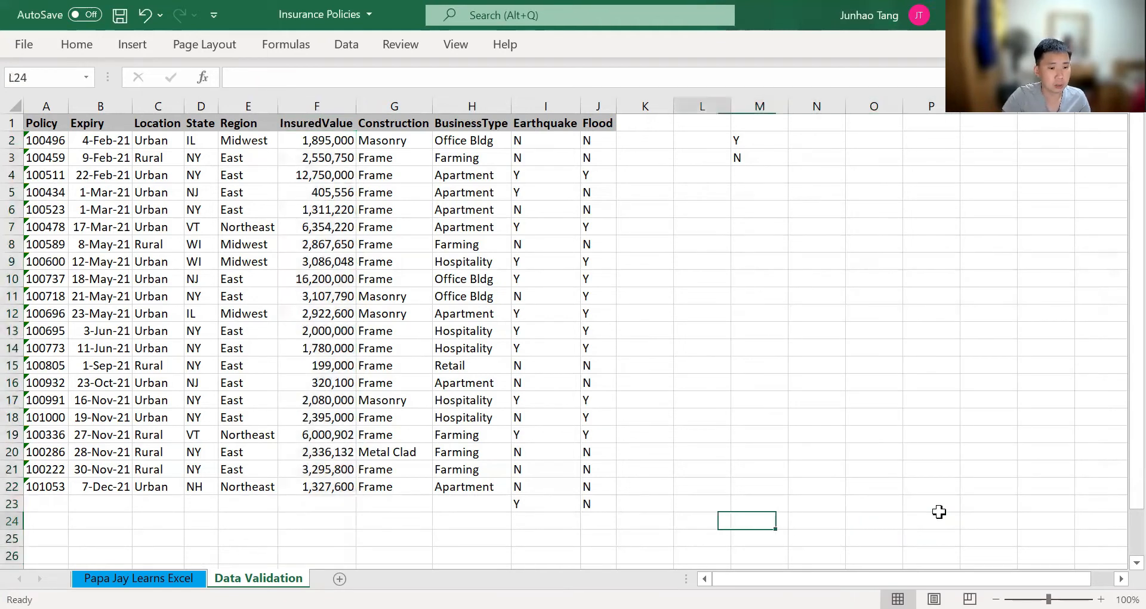
{"action": "key", "text": "Left"}
{"action": "key", "text": "Up"}
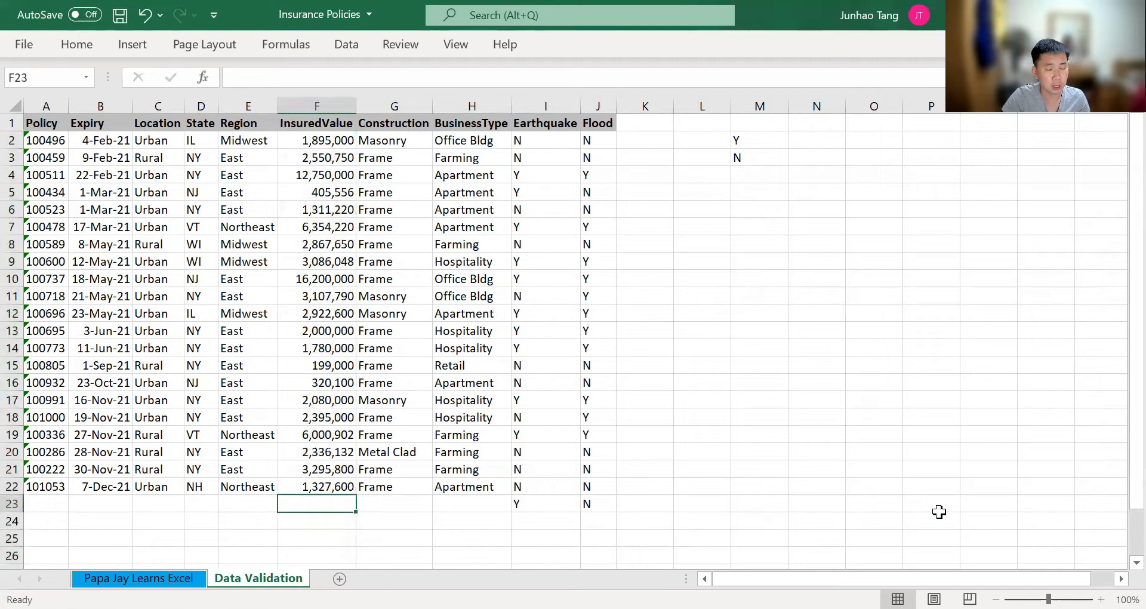
{"action": "type", "text": "5000"}
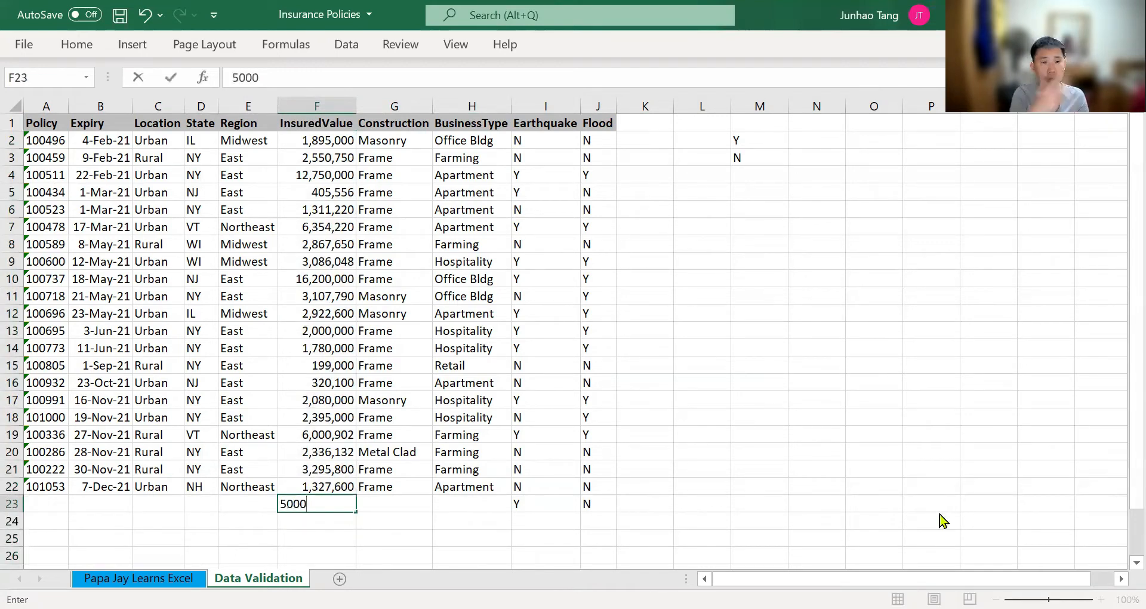
{"action": "key", "text": "Return"}
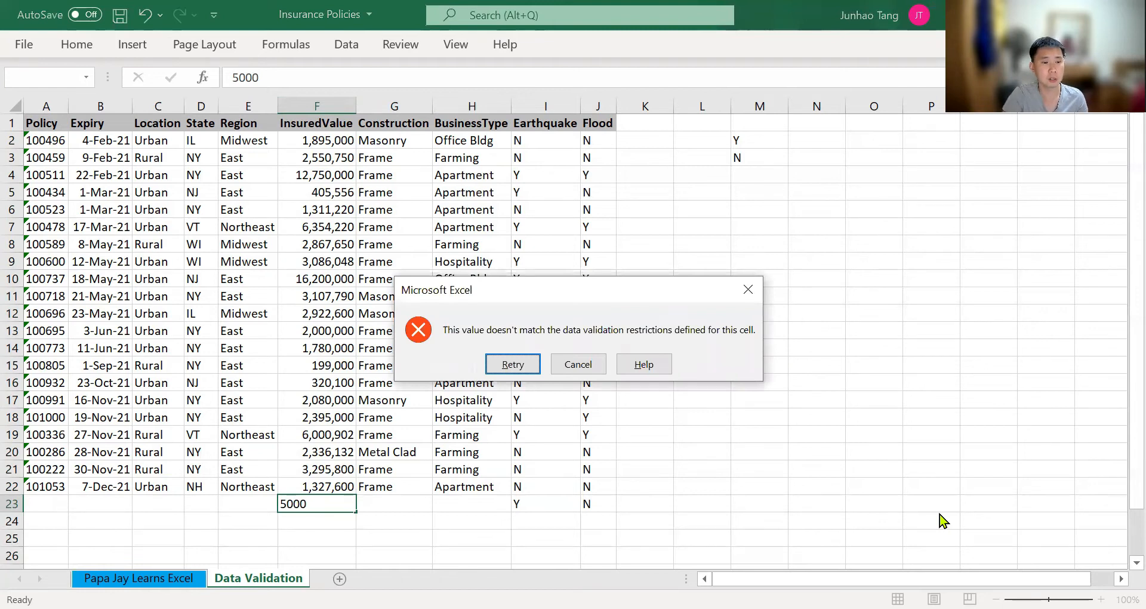
{"action": "key", "text": "Escape"}
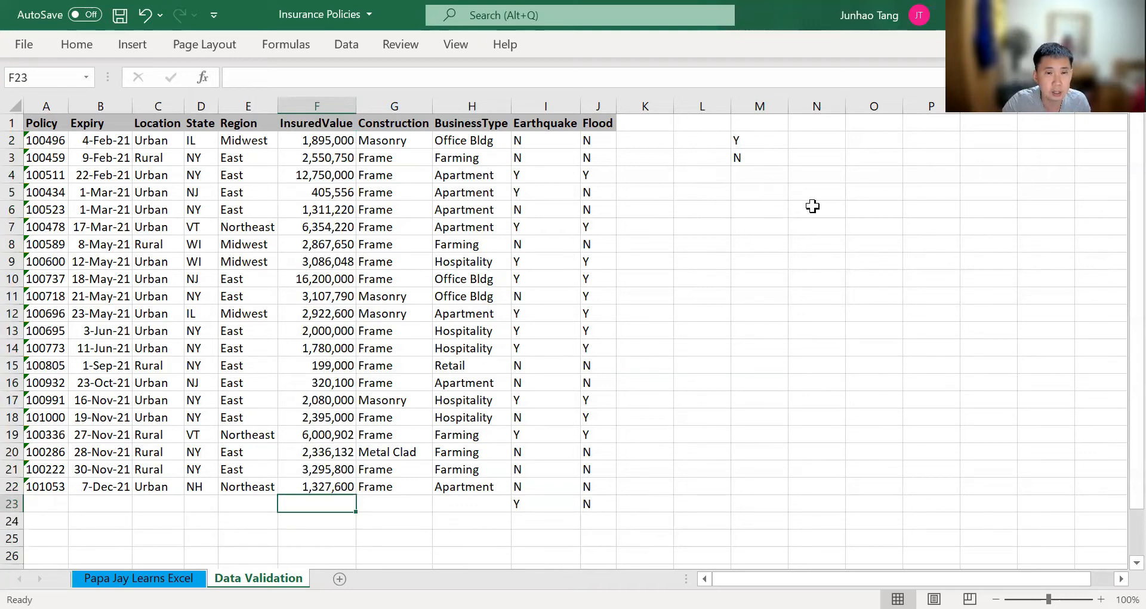
Enter the limit values 100000 in cell L2 and 20000000 in cell L3
{"action": "left_click", "coordinate": [716, 143]}
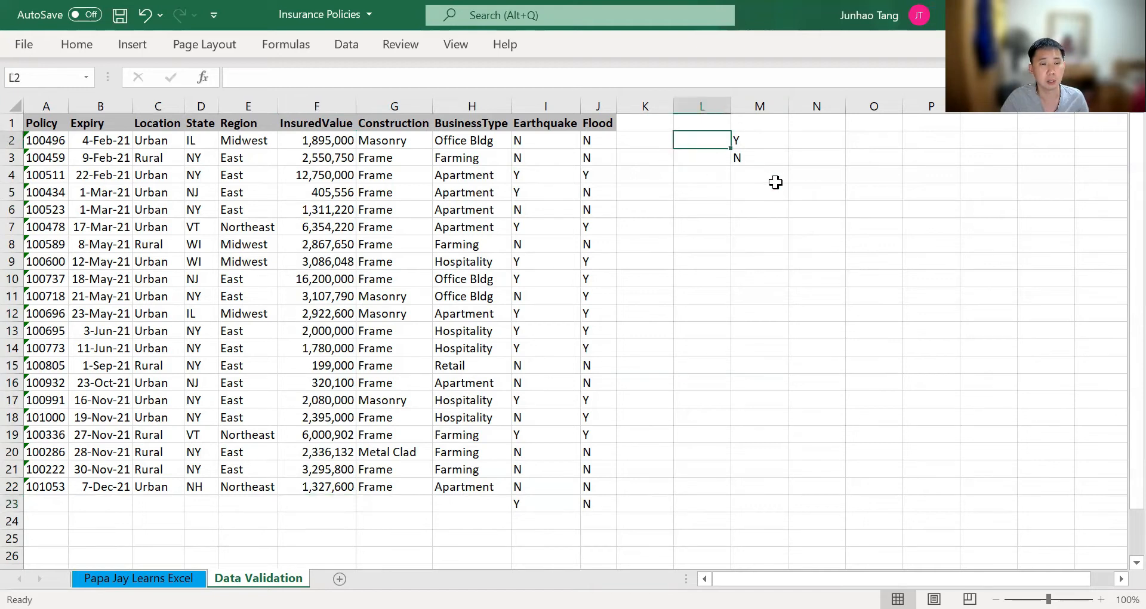
{"action": "type", "text": "100000"}
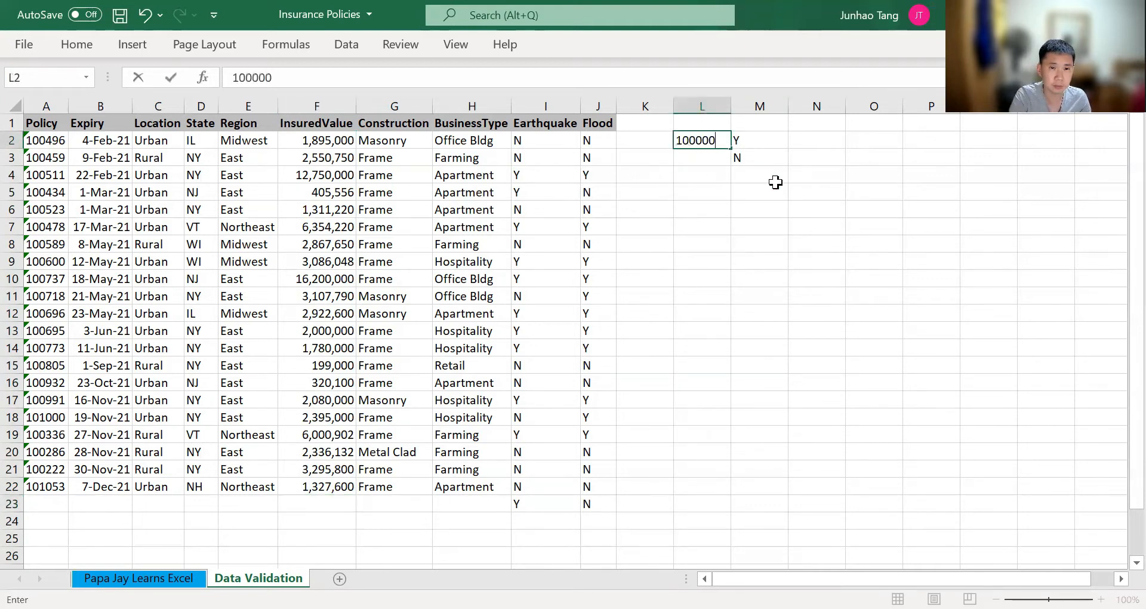
{"action": "key", "text": "Return"}
{"action": "type", "text": "20000"}
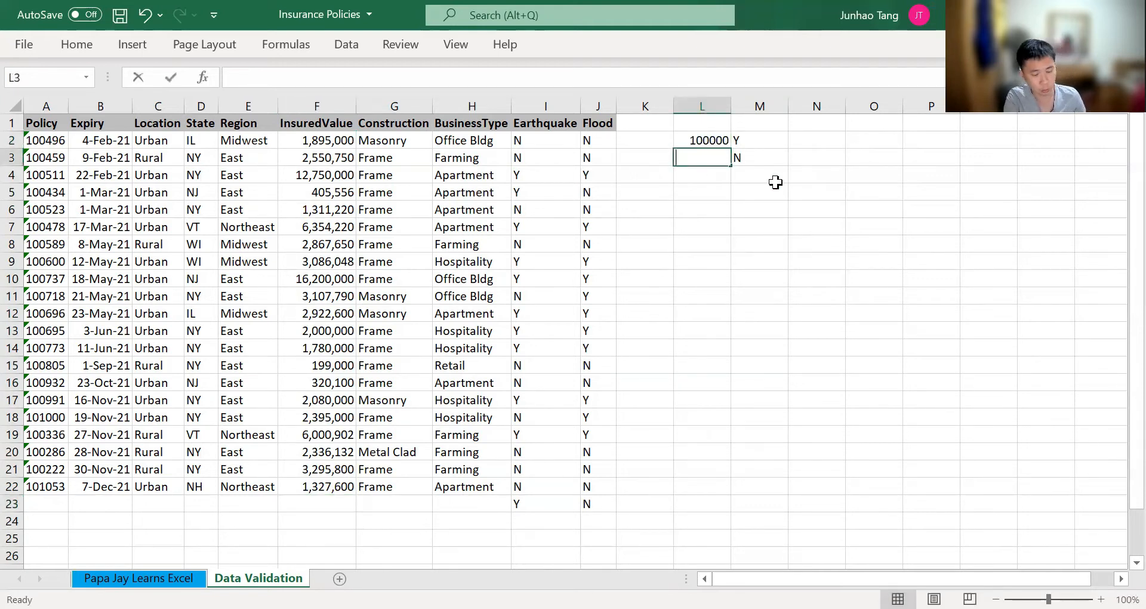
{"action": "type", "text": "000"}
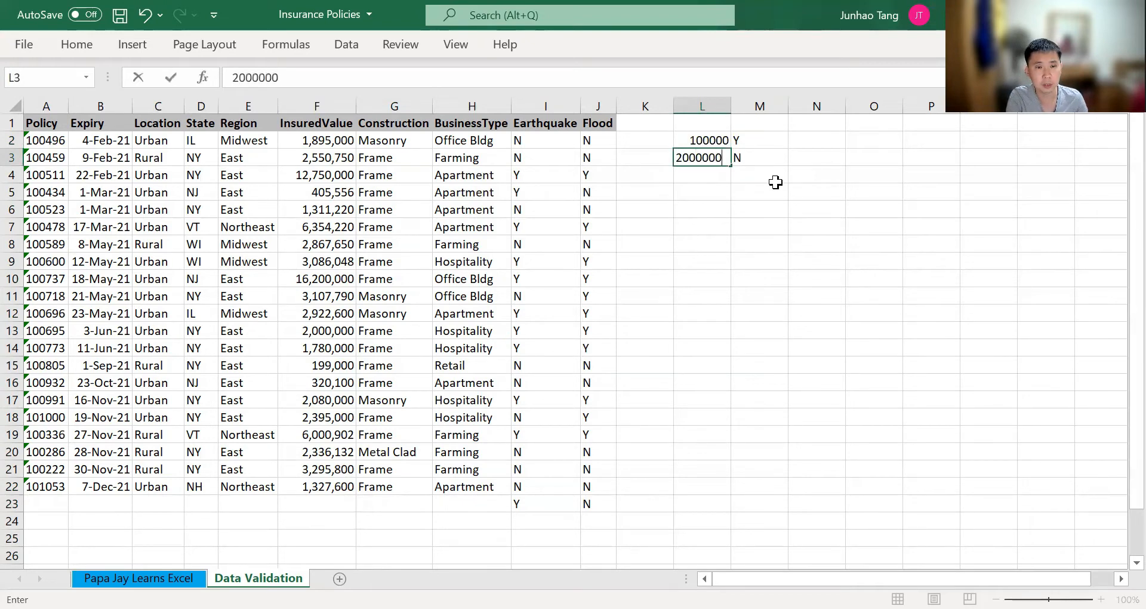
{"action": "key", "text": "Return"}
{"action": "key", "text": "Up"}
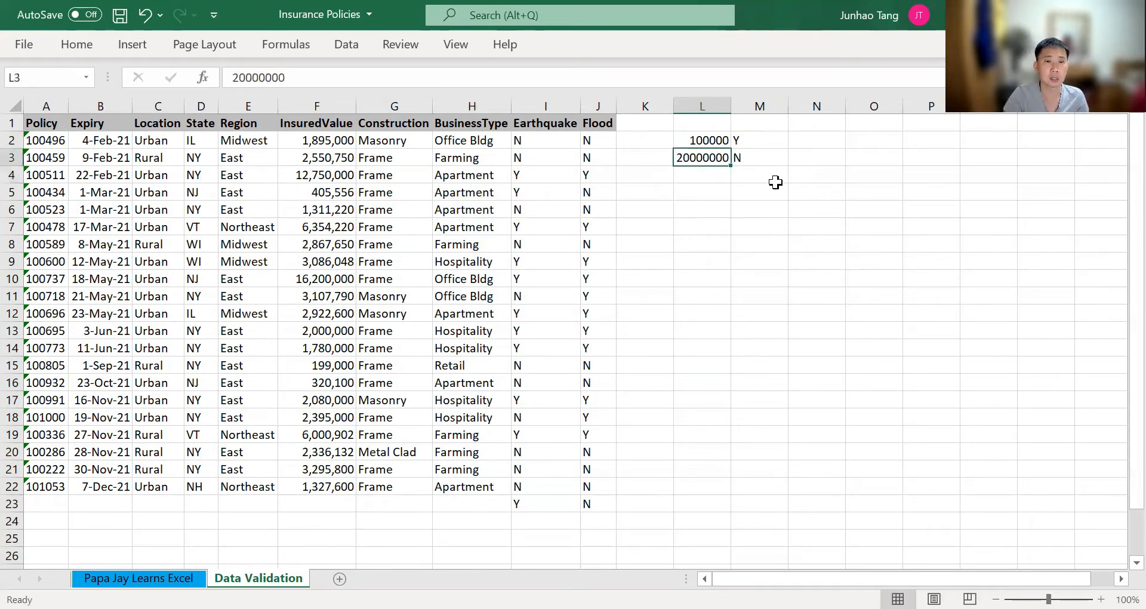
Reselect the InsuredValue cells from F2 down to blank row 26
{"action": "key", "text": "Left"}
{"action": "key", "text": "Left"}
{"action": "key", "text": "Left"}
{"action": "key", "text": "Left"}
{"action": "key", "text": "Left"}
{"action": "key", "text": "Left"}
{"action": "key", "text": "Up"}
{"action": "key", "text": "ctrl+shift+Down"}
{"action": "key", "text": "shift+Down"}
{"action": "key", "text": "shift+Down"}
{"action": "key", "text": "shift+Down"}
{"action": "key", "text": "shift+Down"}
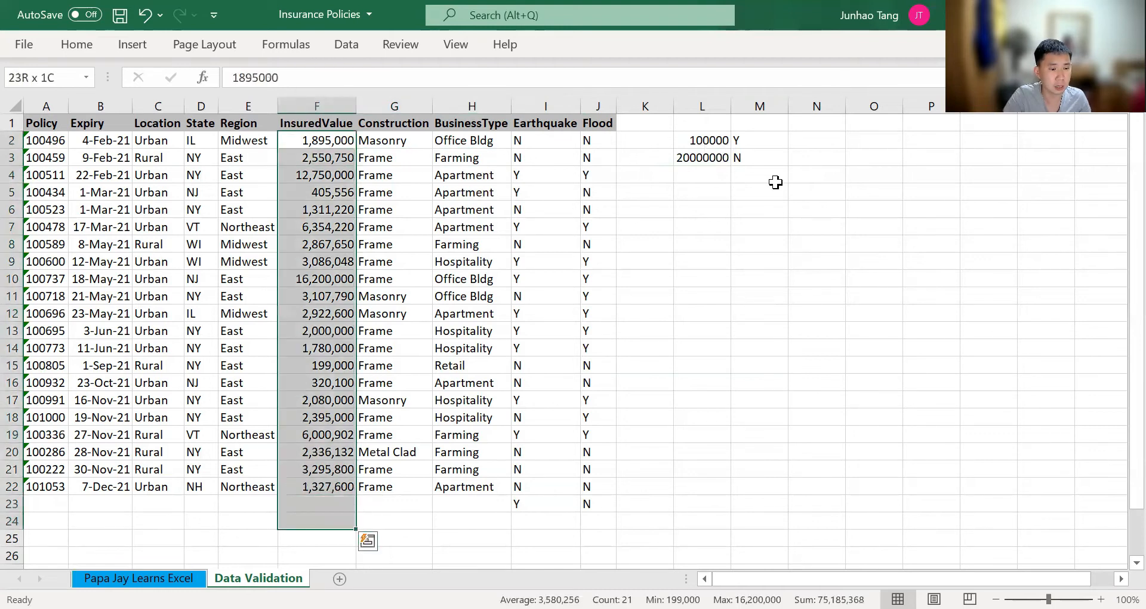
Set the InsuredValue whole-number limits to minimum =L2 and maximum =L3 and apply the validation rule
{"action": "key", "text": "alt"}
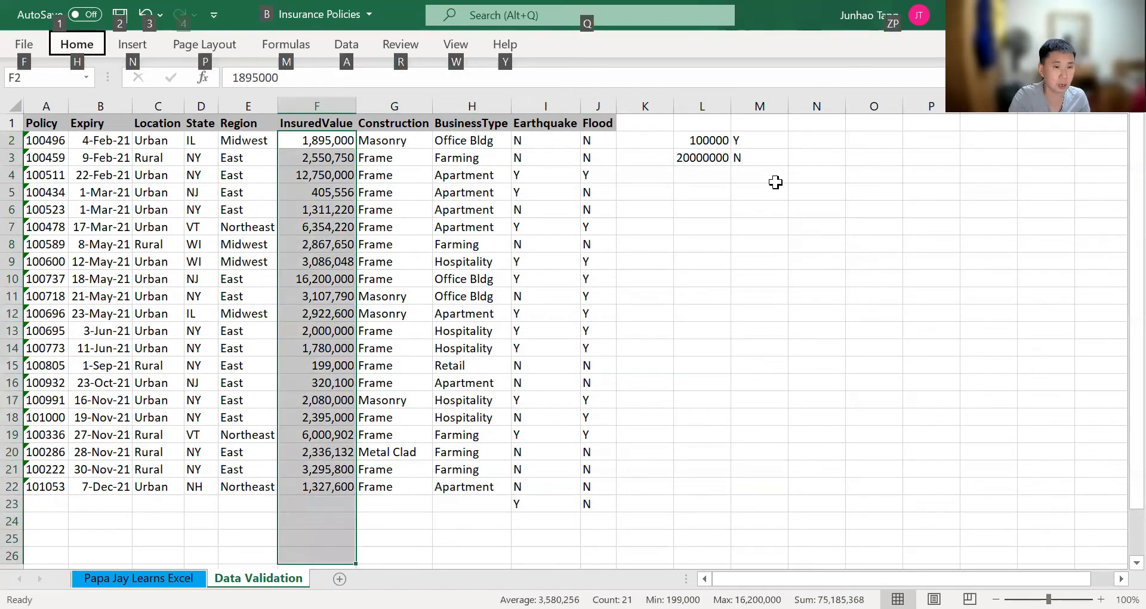
{"action": "key", "text": "a"}
{"action": "key", "text": "v"}
{"action": "key", "text": "v"}
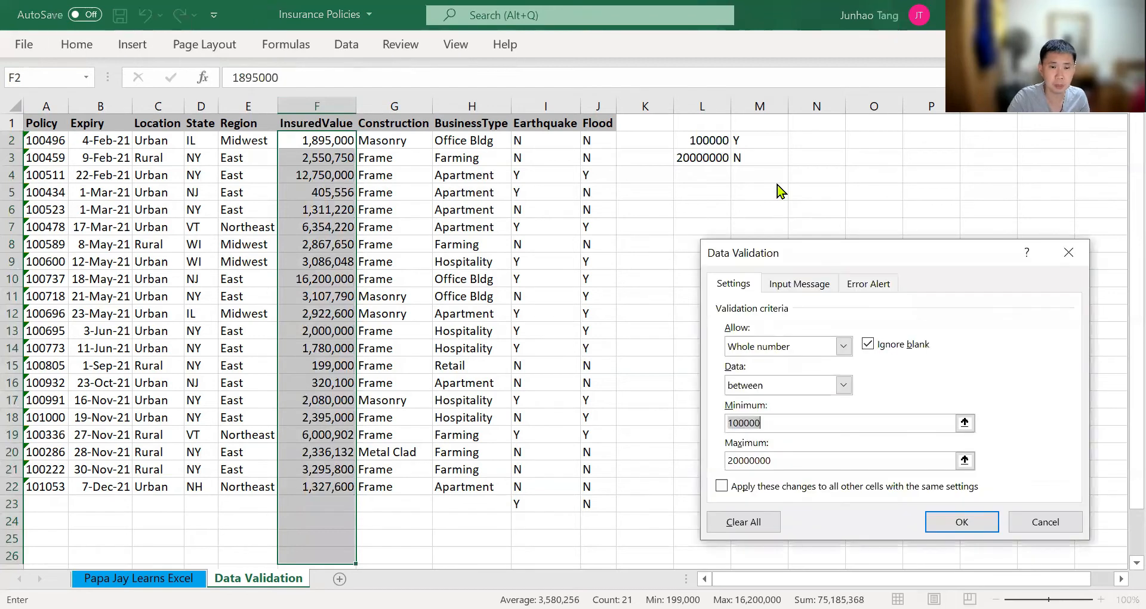
{"action": "type", "text": "="}
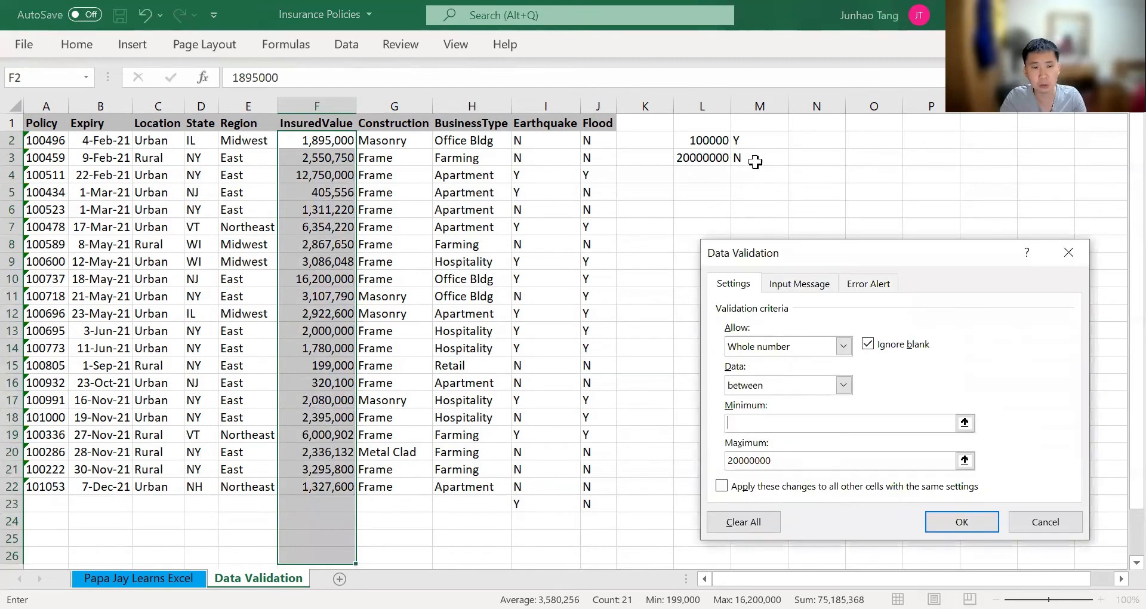
{"action": "left_click", "coordinate": [708, 138]}
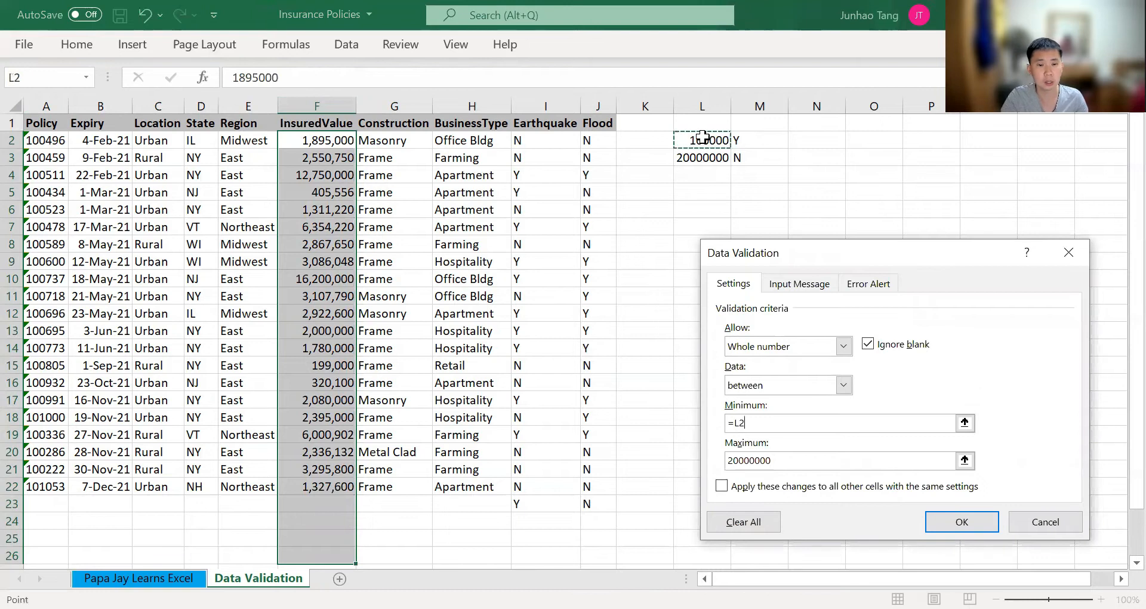
{"action": "key", "text": "Tab"}
{"action": "type", "text": "="}
{"action": "left_click", "coordinate": [702, 157]}
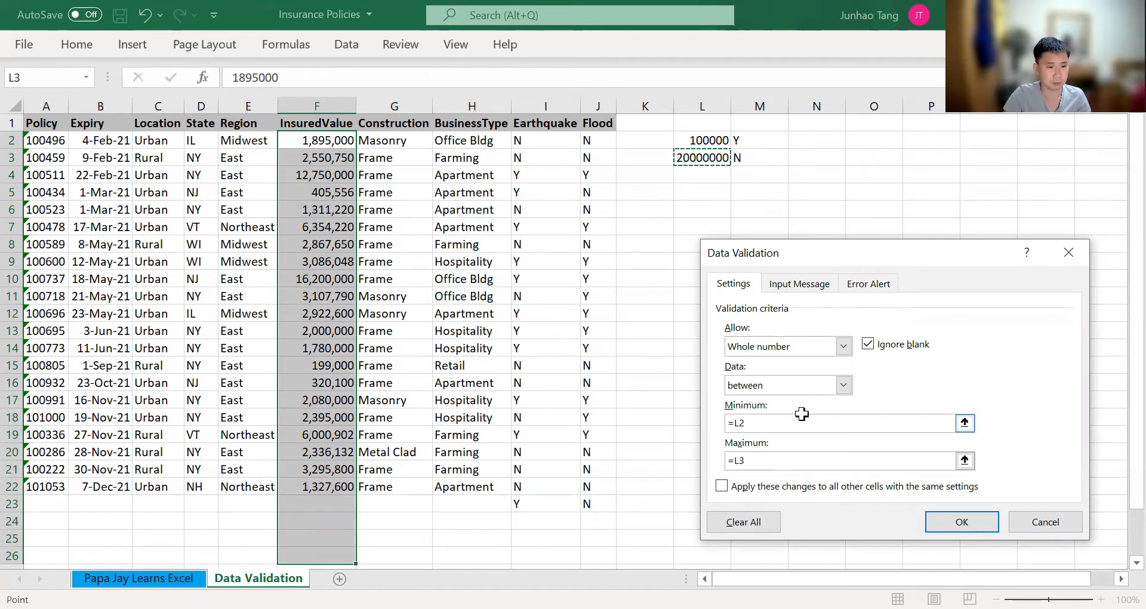
{"action": "key", "text": "Return"}
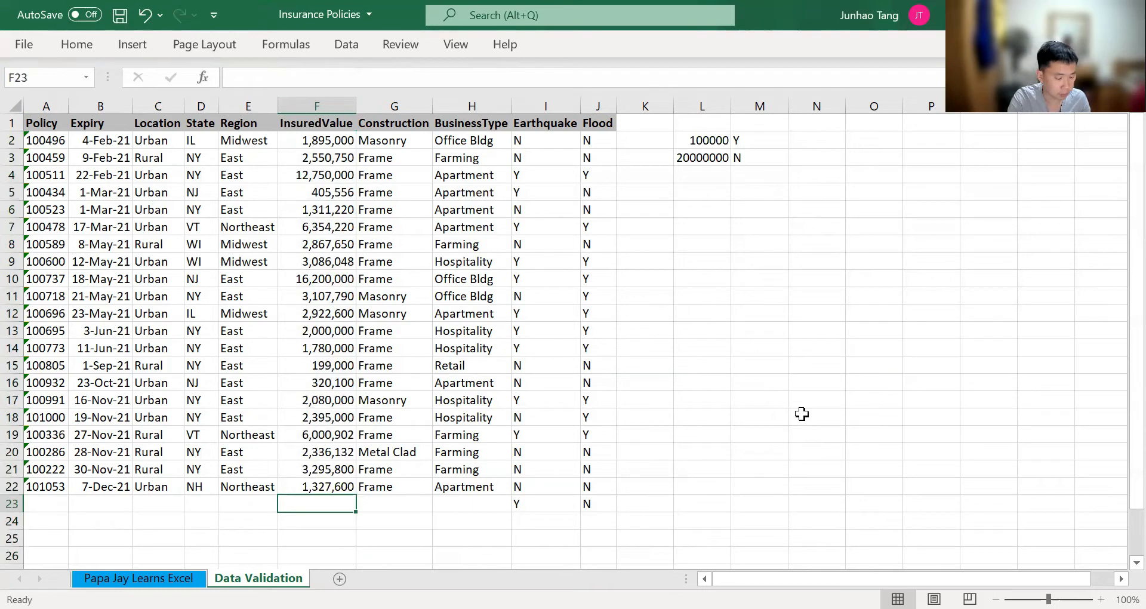
Enter the test values 5000 in F23 and 10000 in F24 to check the cell-referenced limits
{"action": "type", "text": "5,000"}
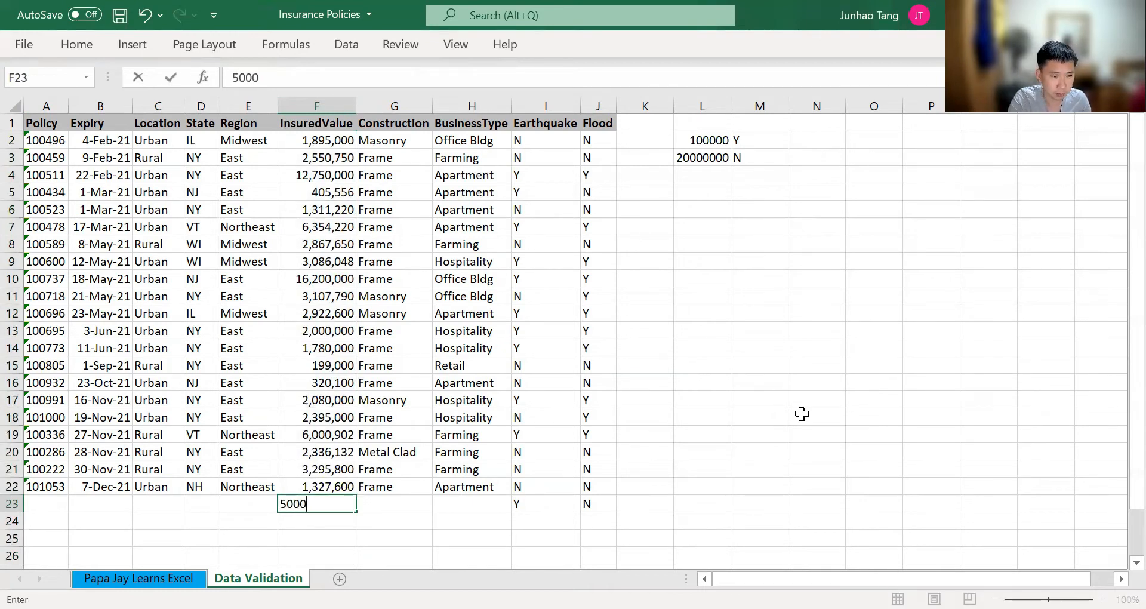
{"action": "key", "text": "Return"}
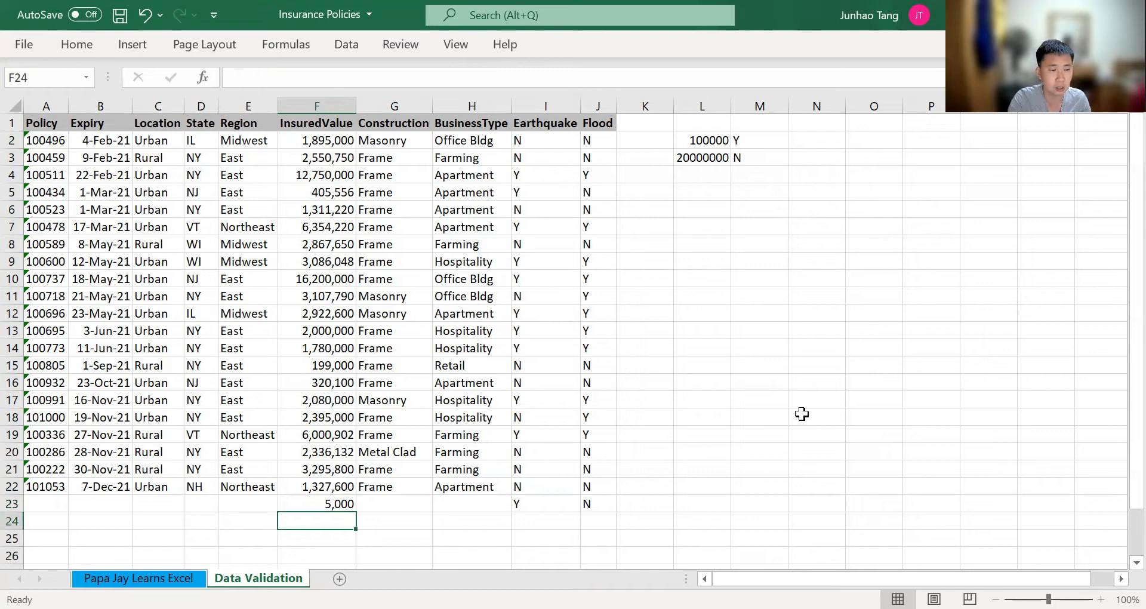
{"action": "key", "text": "Up"}
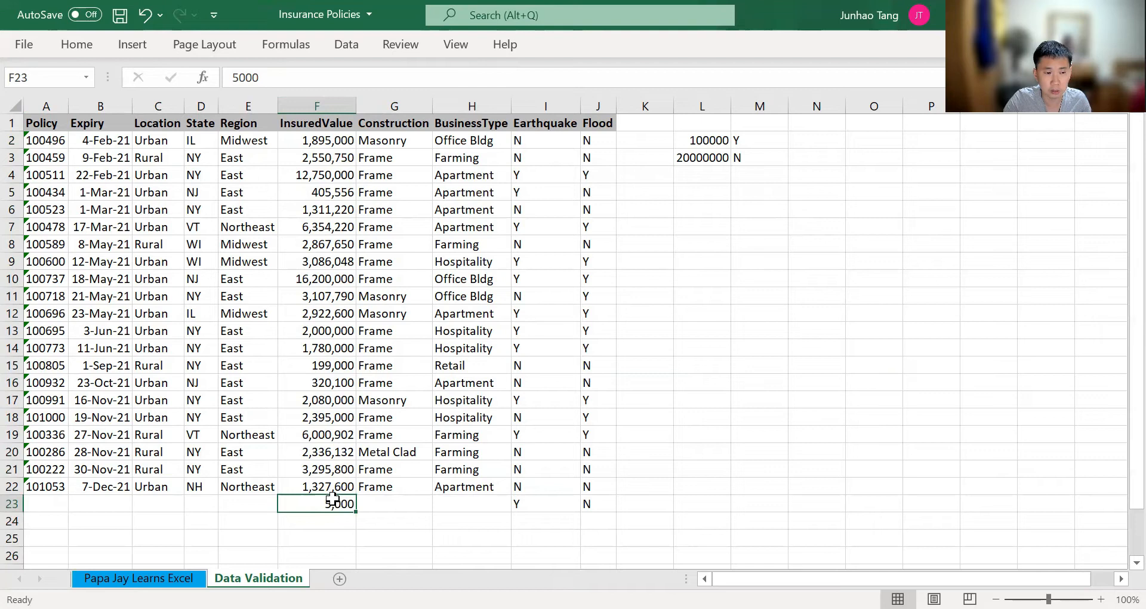
{"action": "key", "text": "Down"}
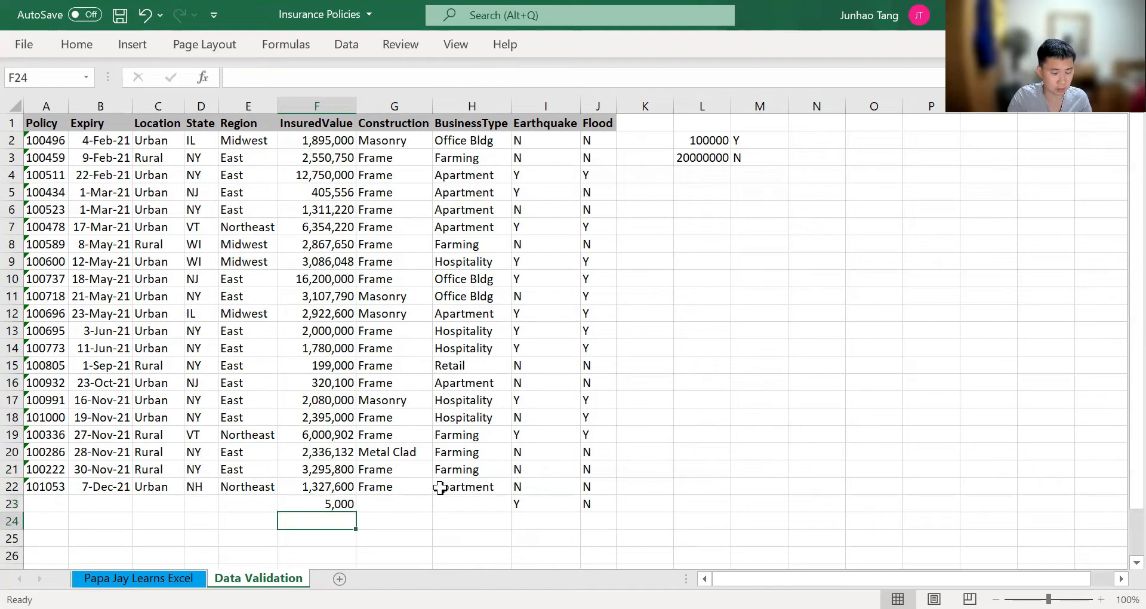
{"action": "type", "text": "10000"}
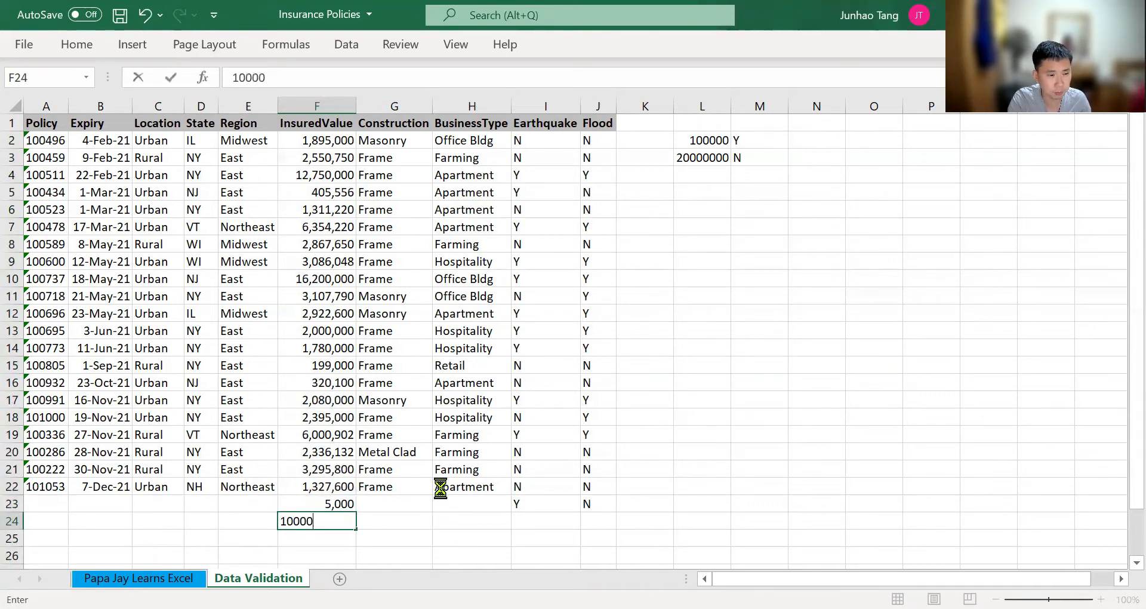
{"action": "key", "text": "Return"}
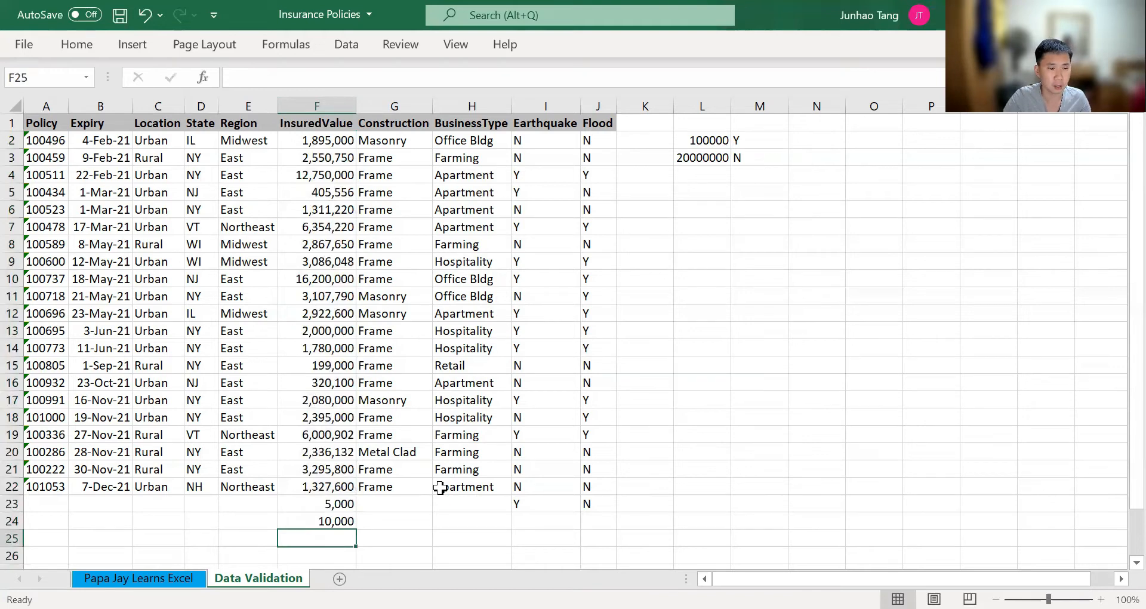
Clear the test value in InsuredValue cell F24 and re-enter 10000 there
{"action": "key", "text": "Up"}
{"action": "key", "text": "Up"}
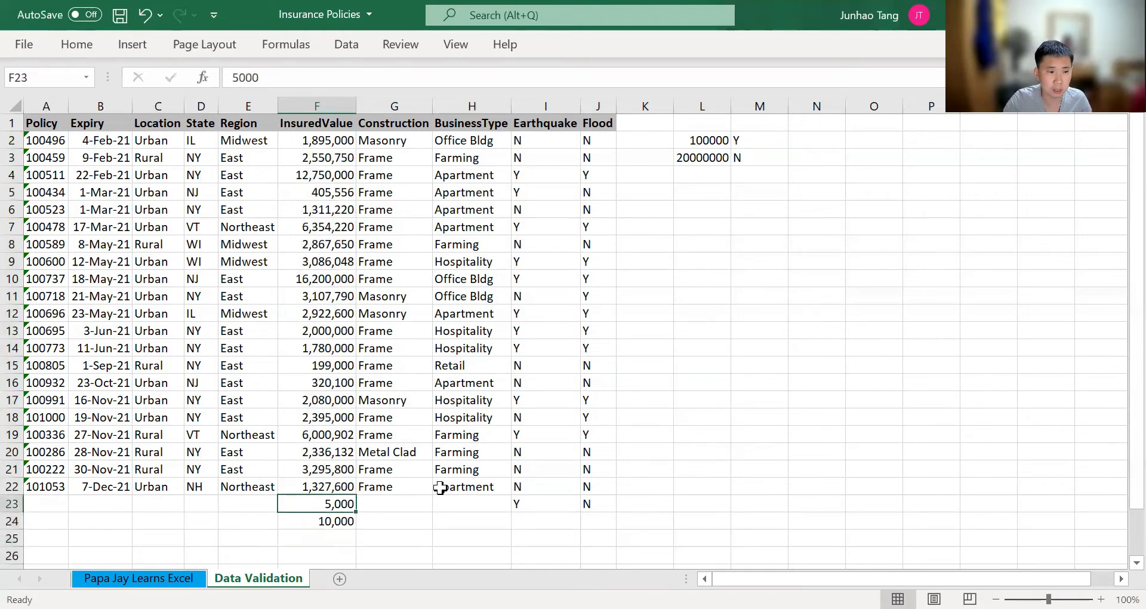
{"action": "key", "text": "shift+Down"}
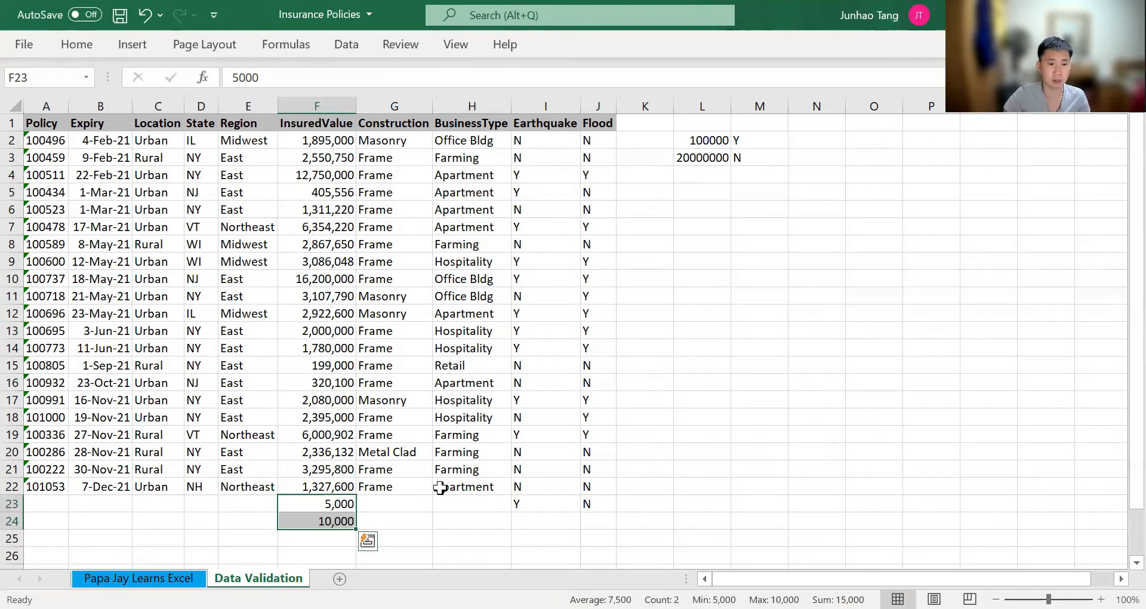
{"action": "key", "text": "Down"}
{"action": "key", "text": "Delete"}
{"action": "key", "text": "Up"}
{"action": "key", "text": "Down"}
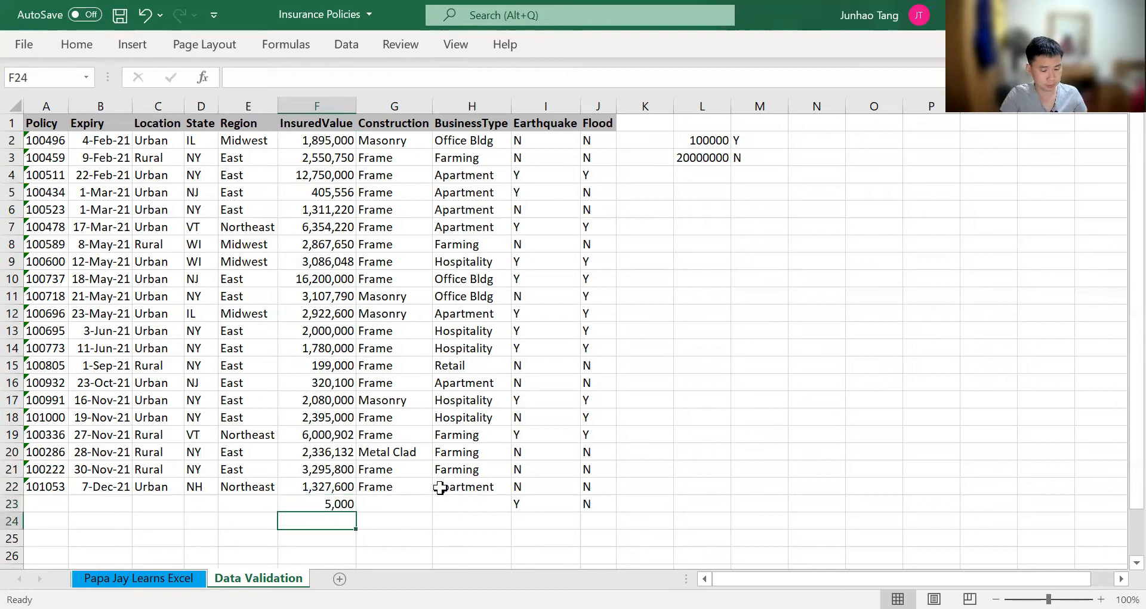
{"action": "type", "text": "10000"}
{"action": "key", "text": "Return"}
{"action": "key", "text": "Up"}
{"action": "key", "text": "Up"}
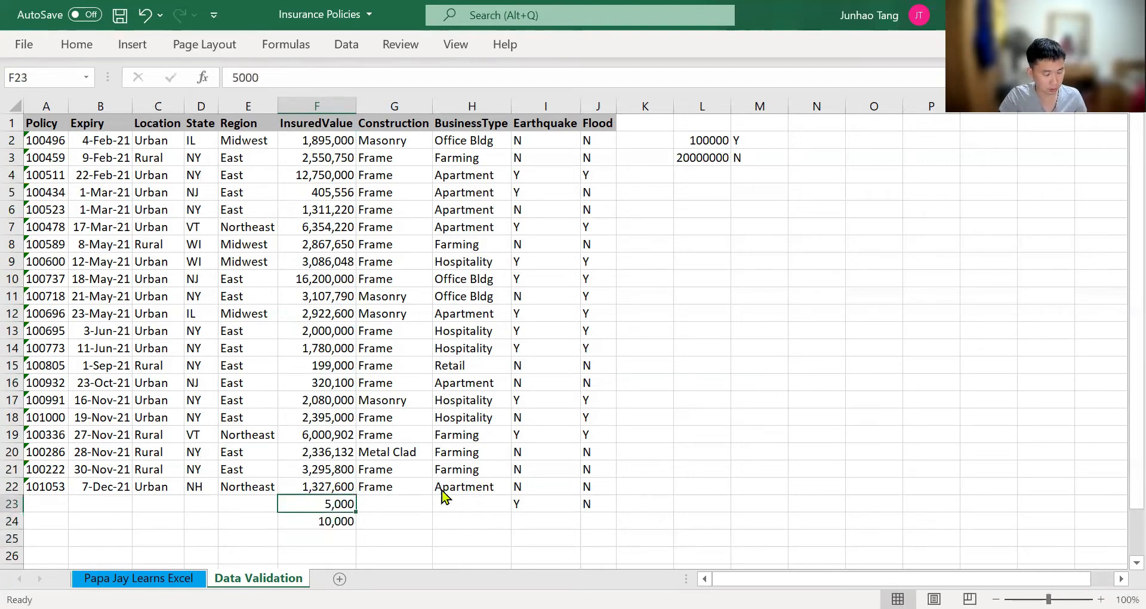
Examine the minimum and maximum cell references in the validation rule on cell F23
{"action": "key", "text": "alt"}
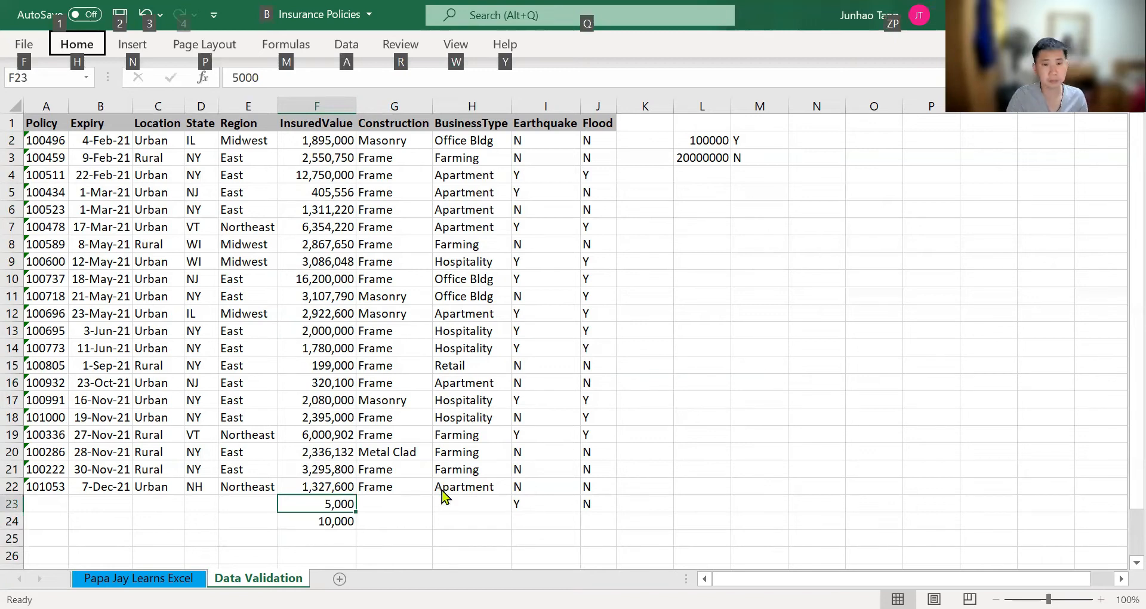
{"action": "key", "text": "a"}
{"action": "key", "text": "v"}
{"action": "key", "text": "v"}
{"action": "left_click", "coordinate": [770, 423]}
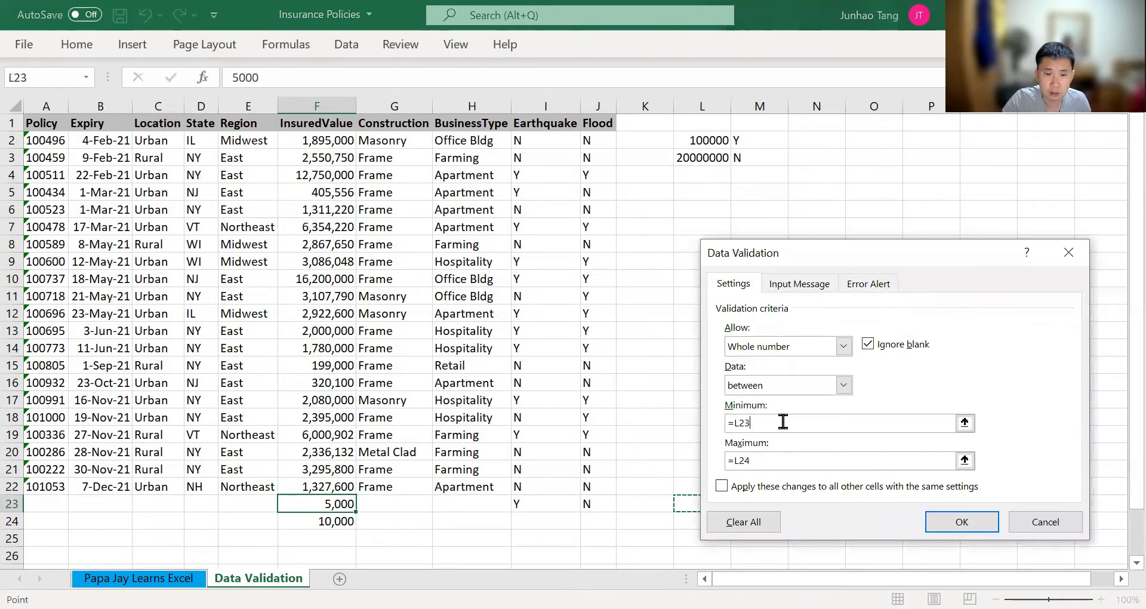
{"action": "left_click_drag", "start_coordinate": [817, 252], "coordinate": [849, 170]}
{"action": "left_click", "coordinate": [805, 380]}
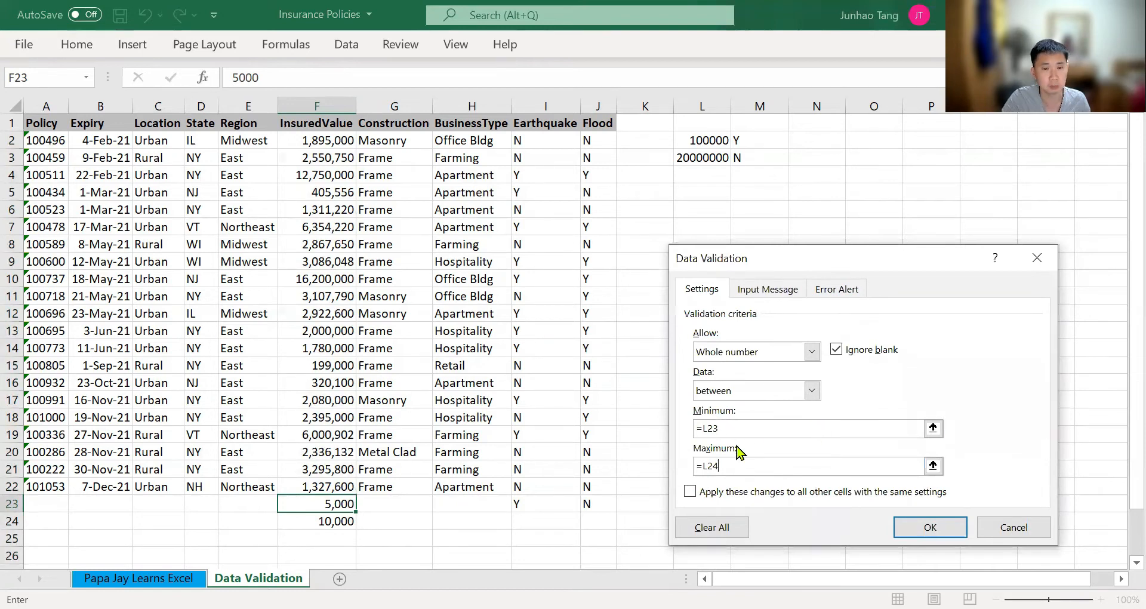
{"action": "left_click", "coordinate": [746, 430]}
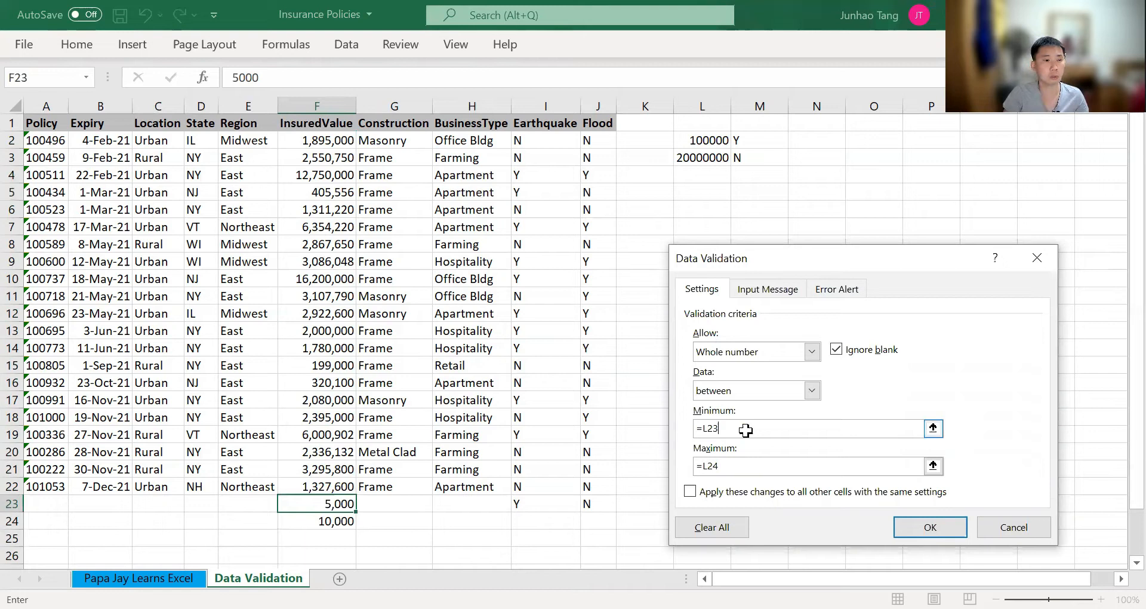
{"action": "key", "text": "Return"}
Make the validation references for InsuredValue cells F2 to F26 absolute, with minimum =$L$2 and maximum =$L$3, and apply the rule
{"action": "key", "text": "shift+Down"}
{"action": "key", "text": "shift+Down"}
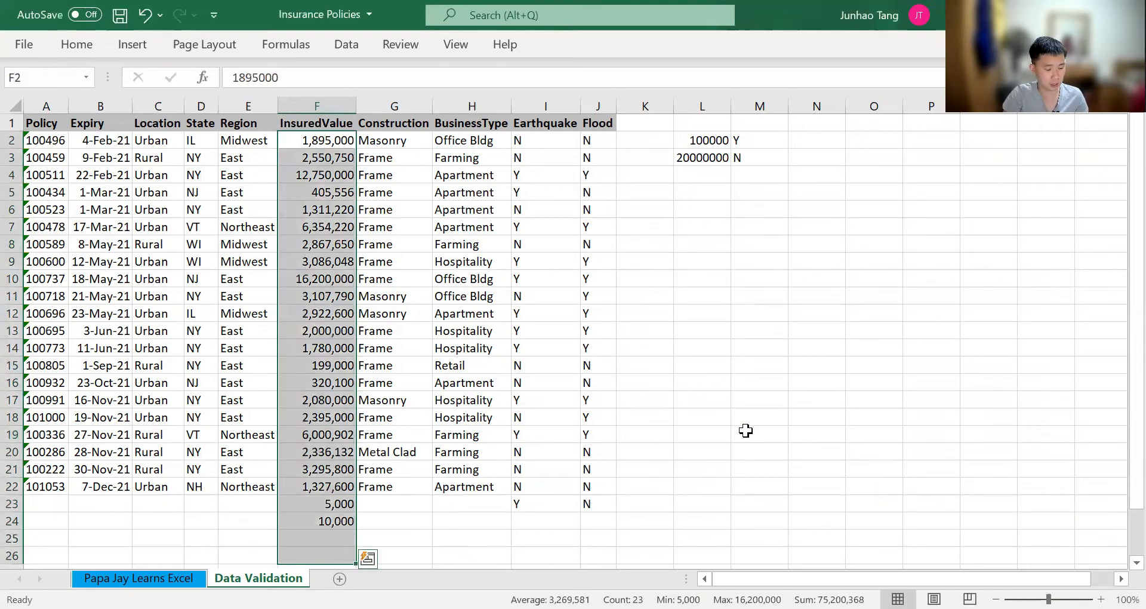
{"action": "key", "text": "alt"}
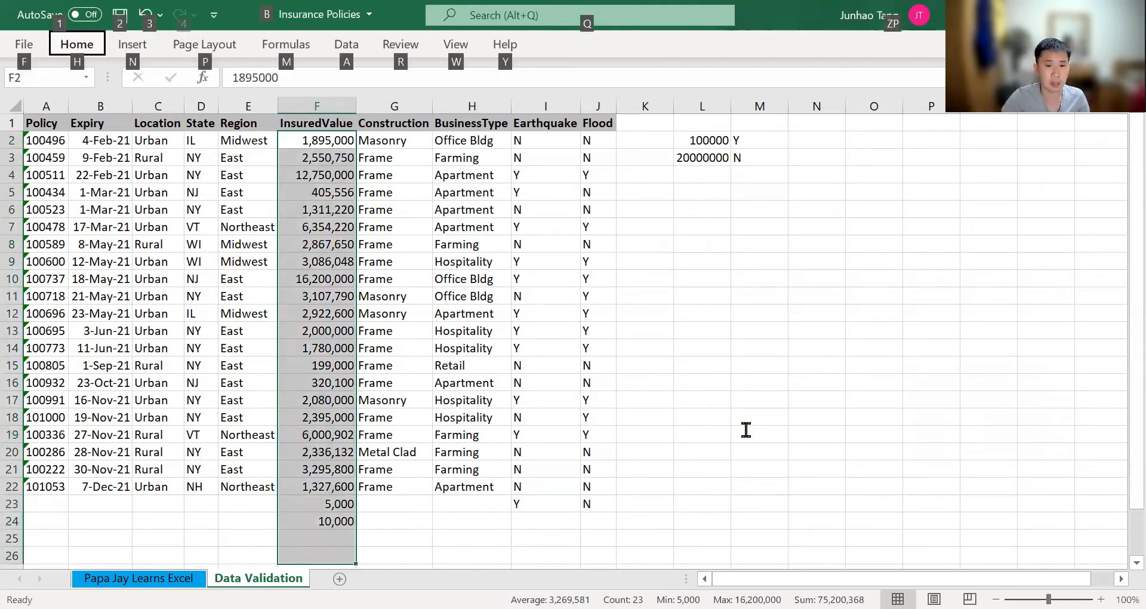
{"action": "key", "text": "a"}
{"action": "key", "text": "v"}
{"action": "key", "text": "v"}
{"action": "key", "text": "Tab"}
{"action": "key", "text": "Tab"}
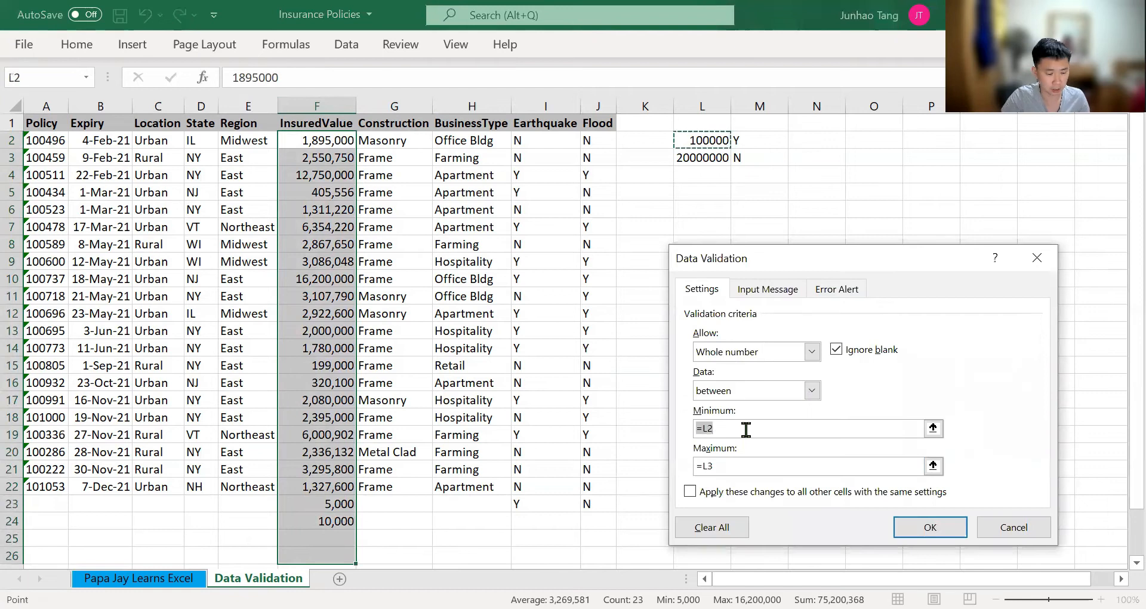
{"action": "key", "text": "F4"}
{"action": "key", "text": "Tab"}
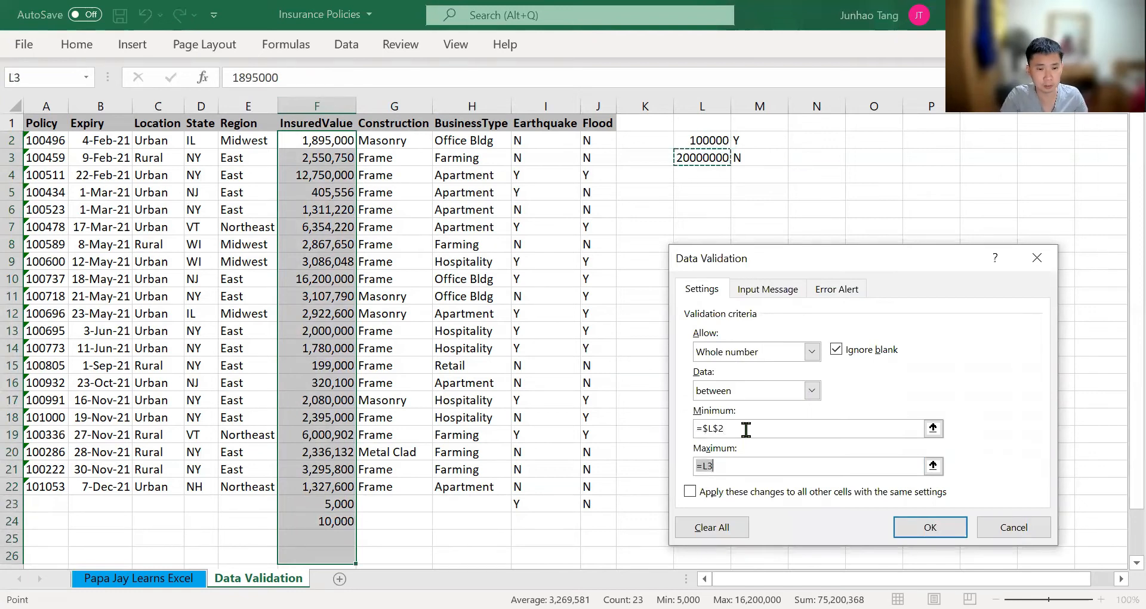
{"action": "key", "text": "F4"}
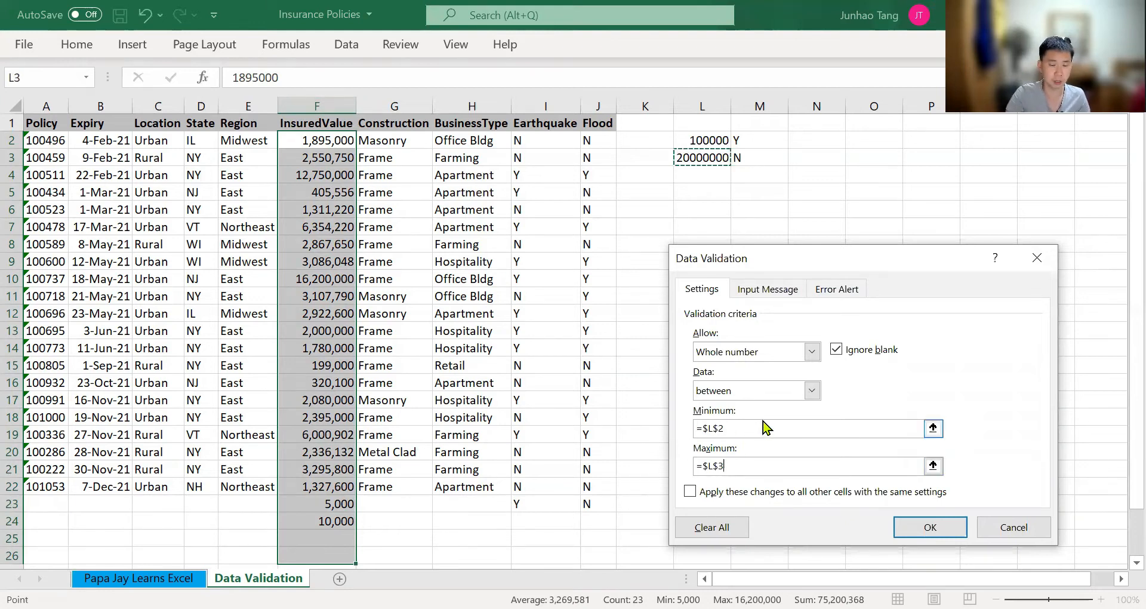
{"action": "key", "text": "Return"}
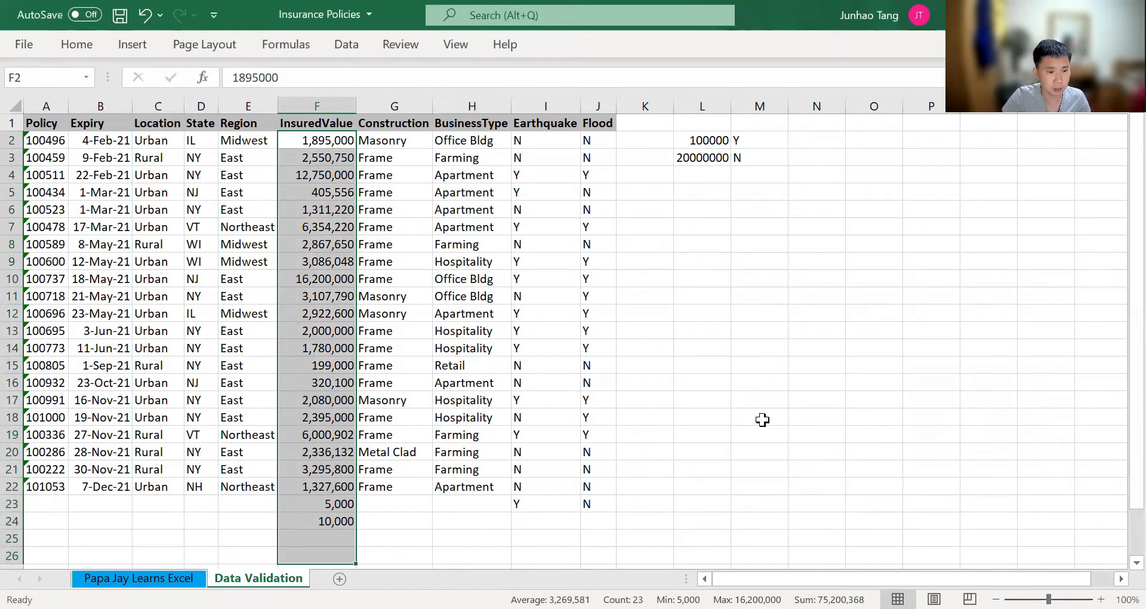
Clear the test entries from InsuredValue cells F23 and F24
{"action": "key", "text": "ctrl+Down"}
{"action": "key", "text": "Up"}
{"action": "key", "text": "shift+Down"}
{"action": "key", "text": "Delete"}
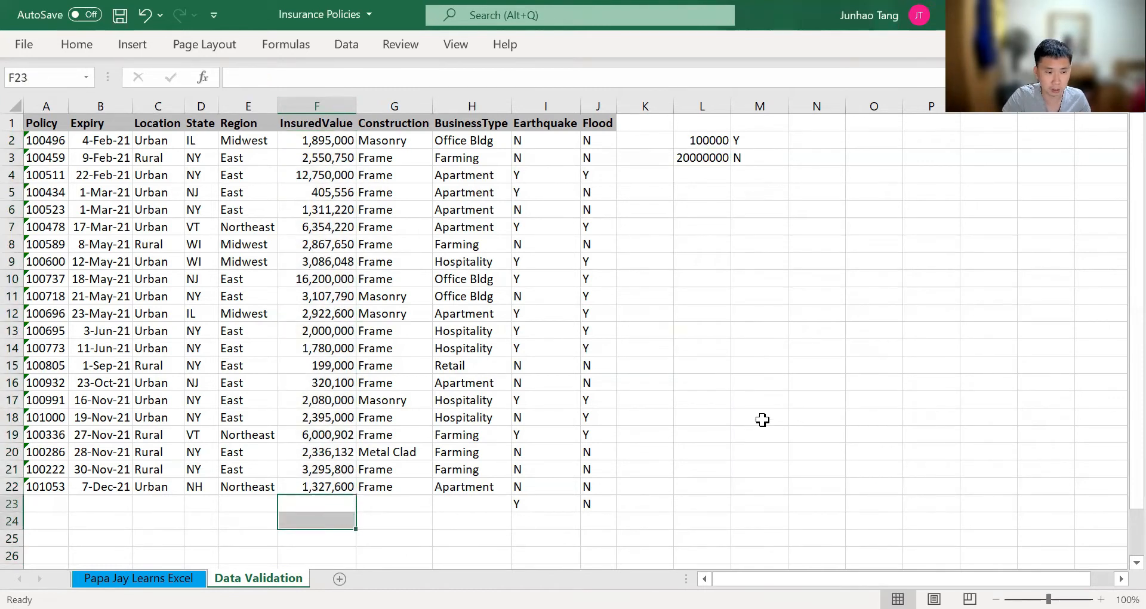
{"action": "key", "text": "shift+Up"}
{"action": "key", "text": "ctrl+z"}
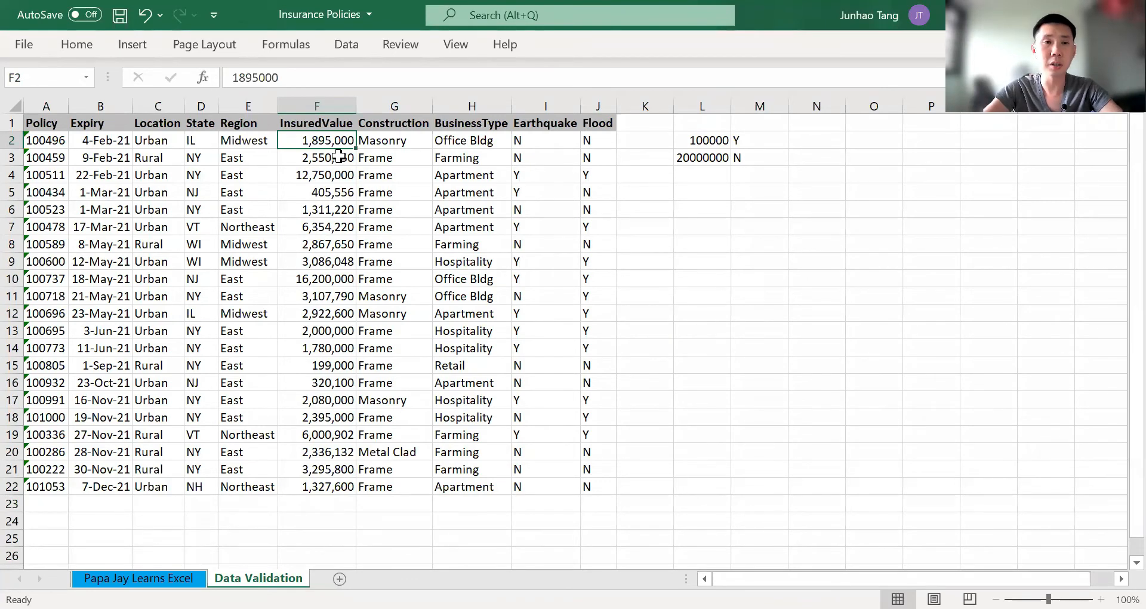
Review the absolute minimum and maximum references in the validation rule for InsuredValue cells F2 to F26
{"action": "key", "text": "ctrl+shift+Down"}
{"action": "key", "text": "shift+Down"}
{"action": "key", "text": "shift+Down"}
{"action": "key", "text": "shift+Down"}
{"action": "key", "text": "shift+Down"}
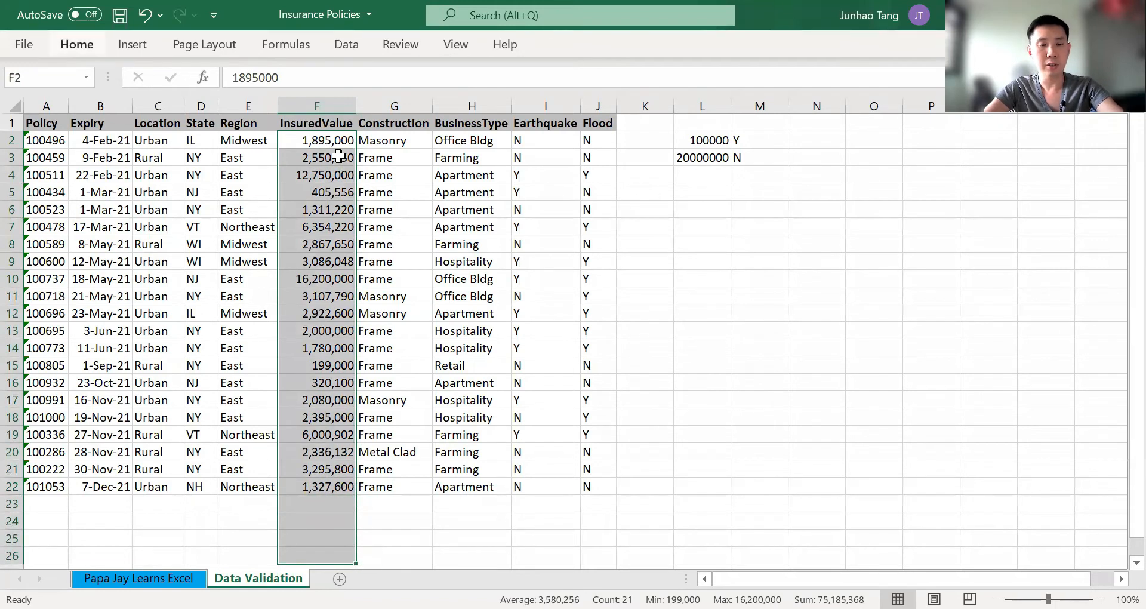
{"action": "key", "text": "alt"}
{"action": "key", "text": "d"}
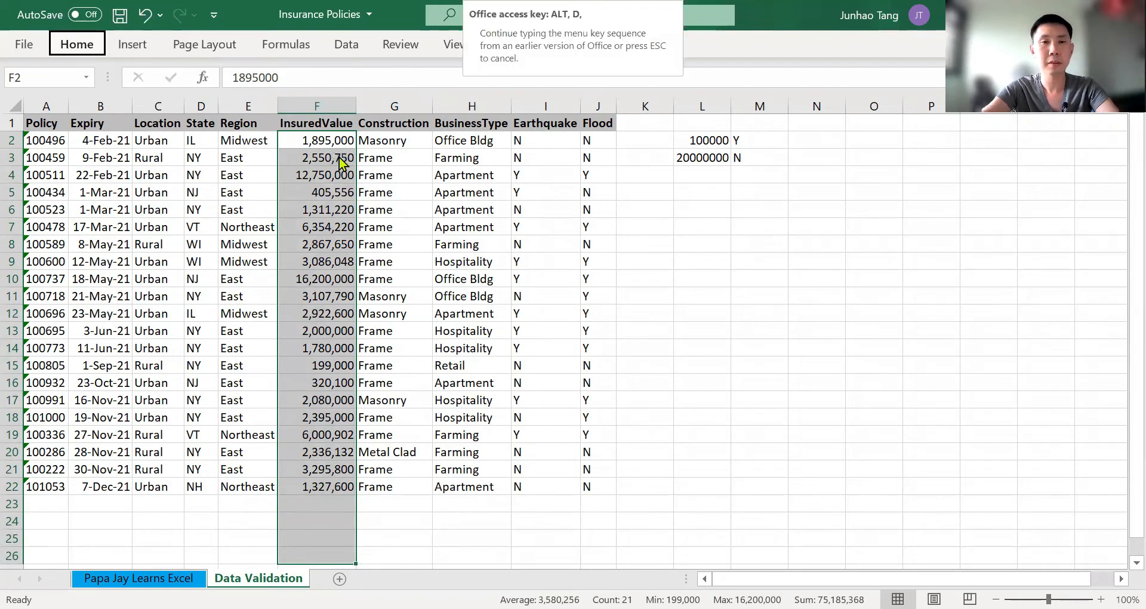
{"action": "key", "text": "l"}
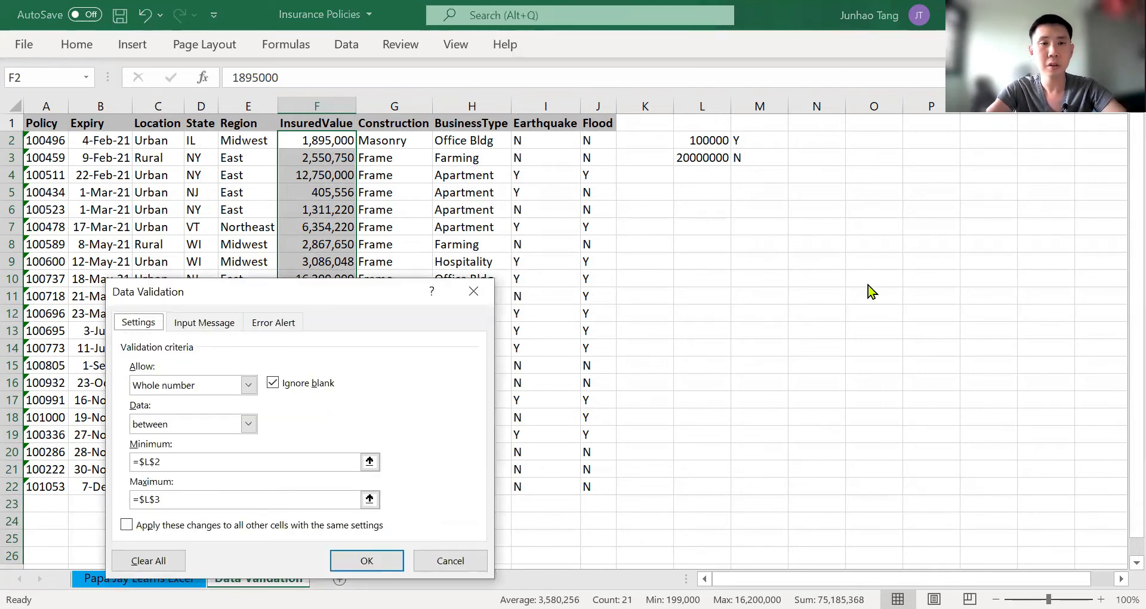
{"action": "left_click", "coordinate": [748, 396]}
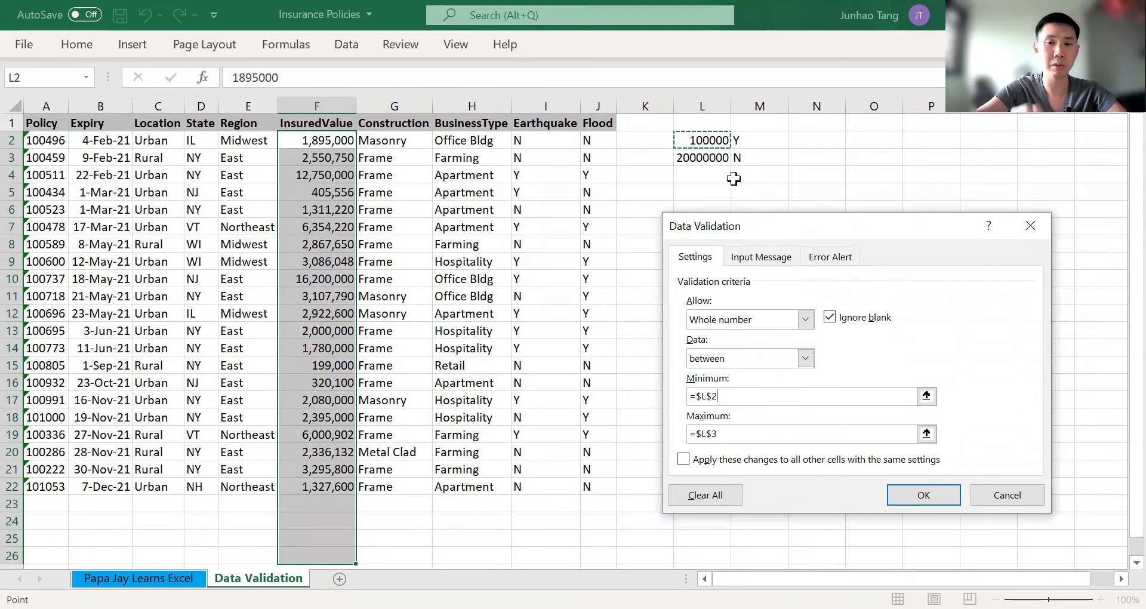
{"action": "left_click", "coordinate": [726, 428]}
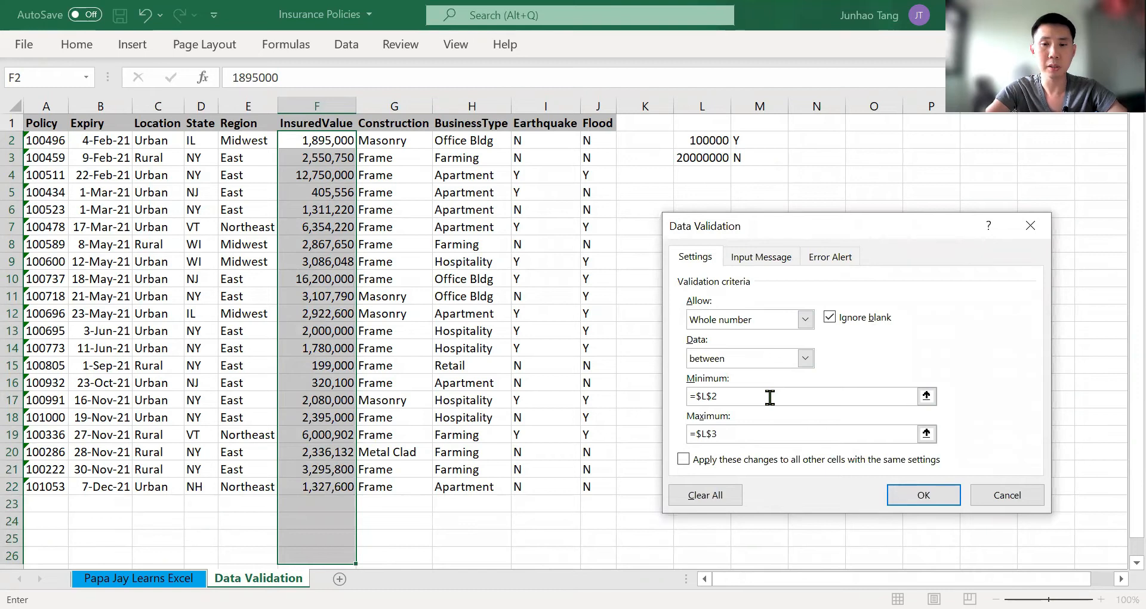
{"action": "left_click", "coordinate": [924, 495]}
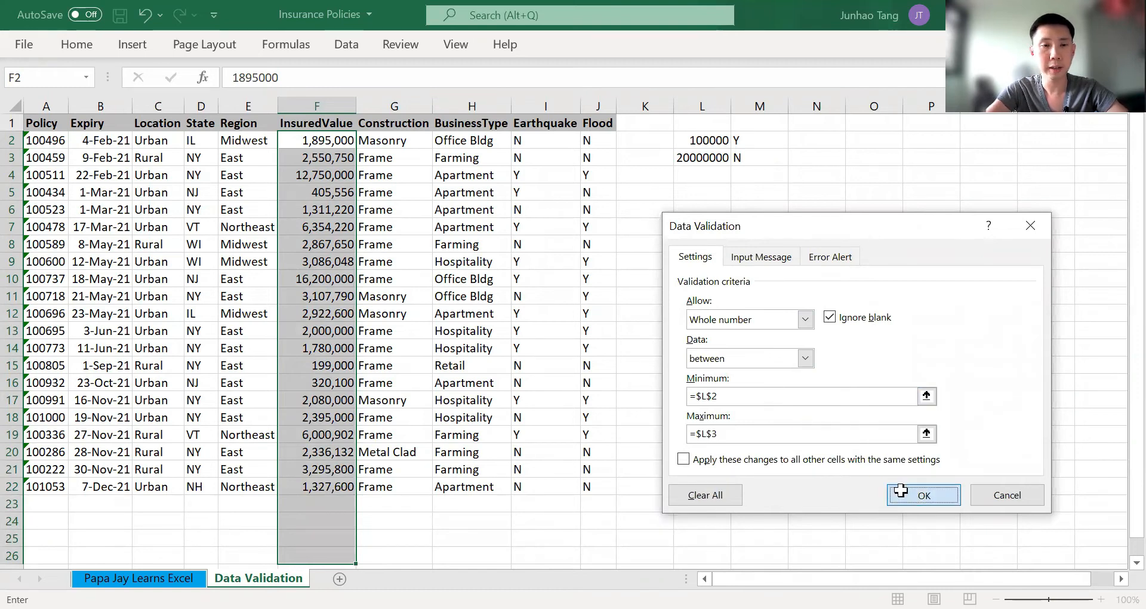
Test the InsuredValue validation by trying to enter 5000 in cell F23
{"action": "left_click", "coordinate": [346, 503]}
{"action": "type", "text": "5"}
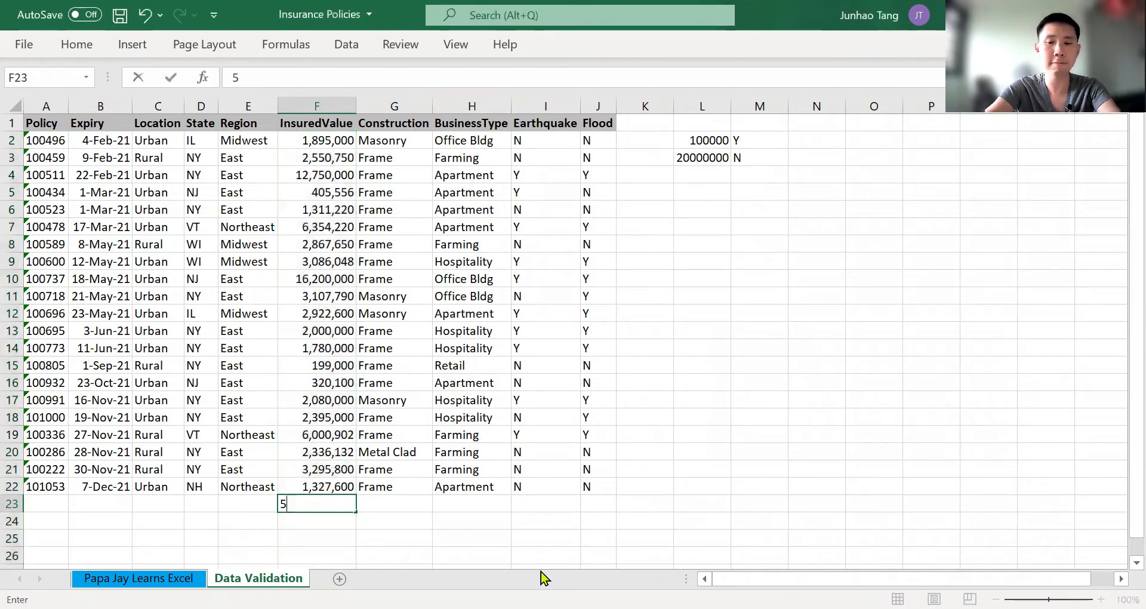
{"action": "type", "text": "000"}
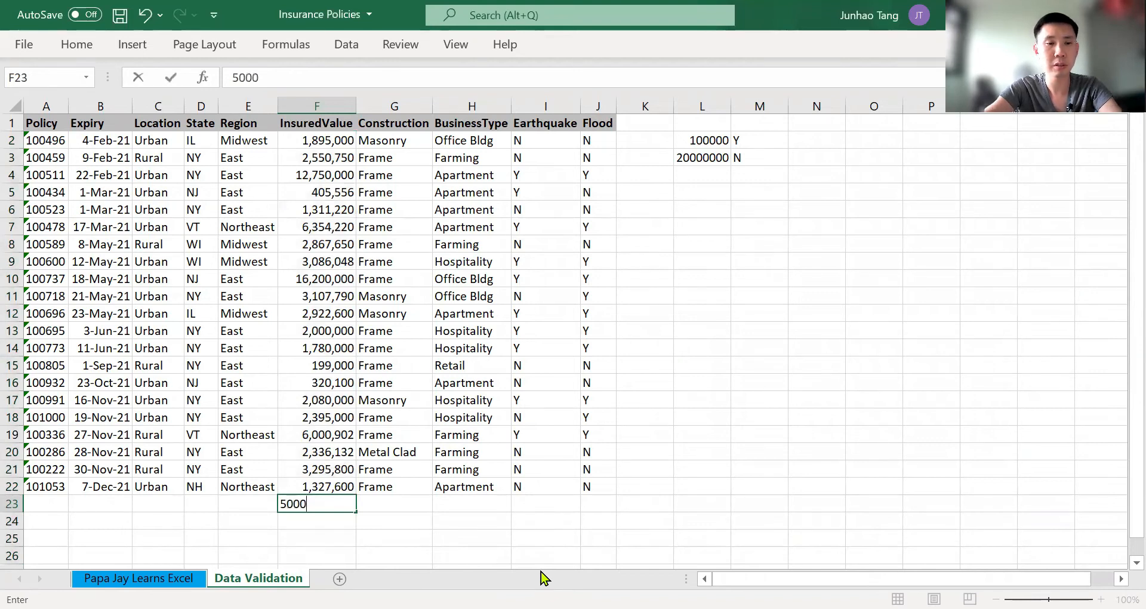
{"action": "key", "text": "Return"}
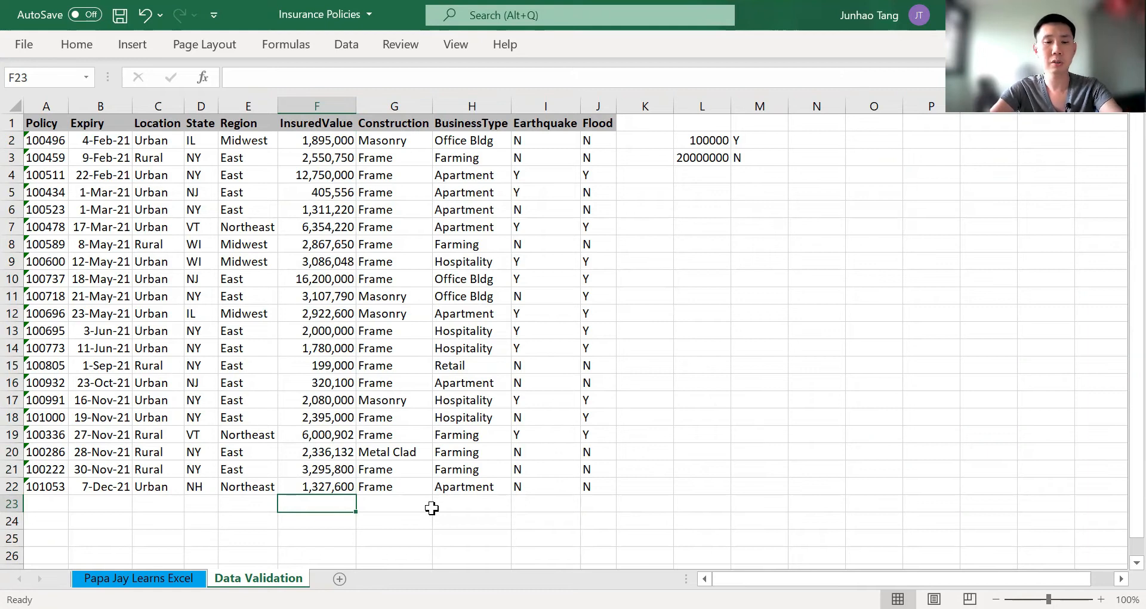
Enter 1400000 as the insured value in cell F23
{"action": "type", "text": "1400000"}
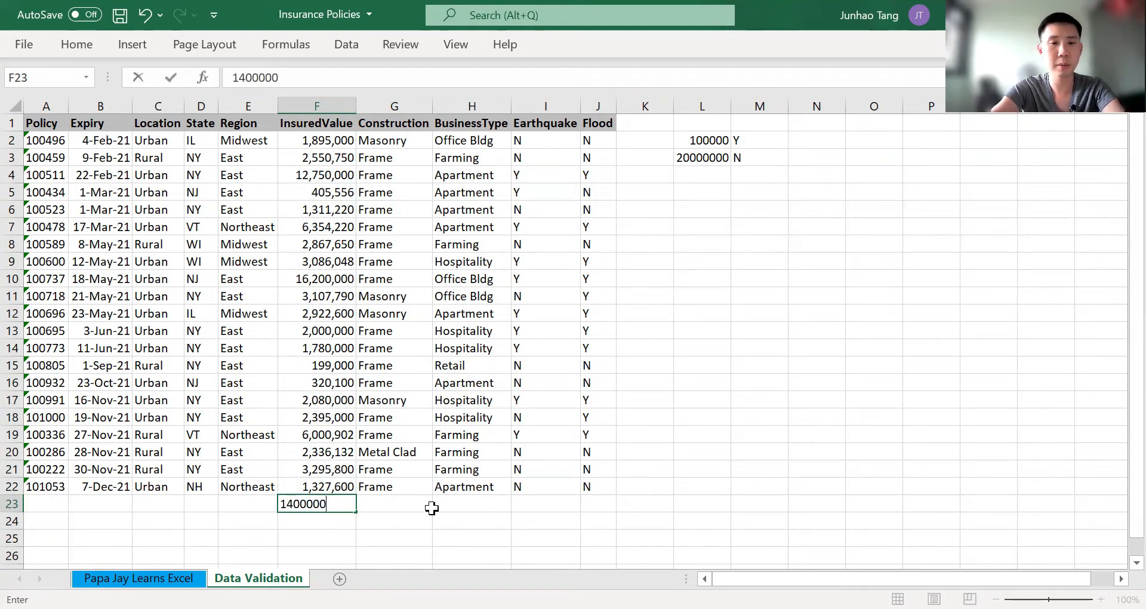
{"action": "key", "text": "Return"}
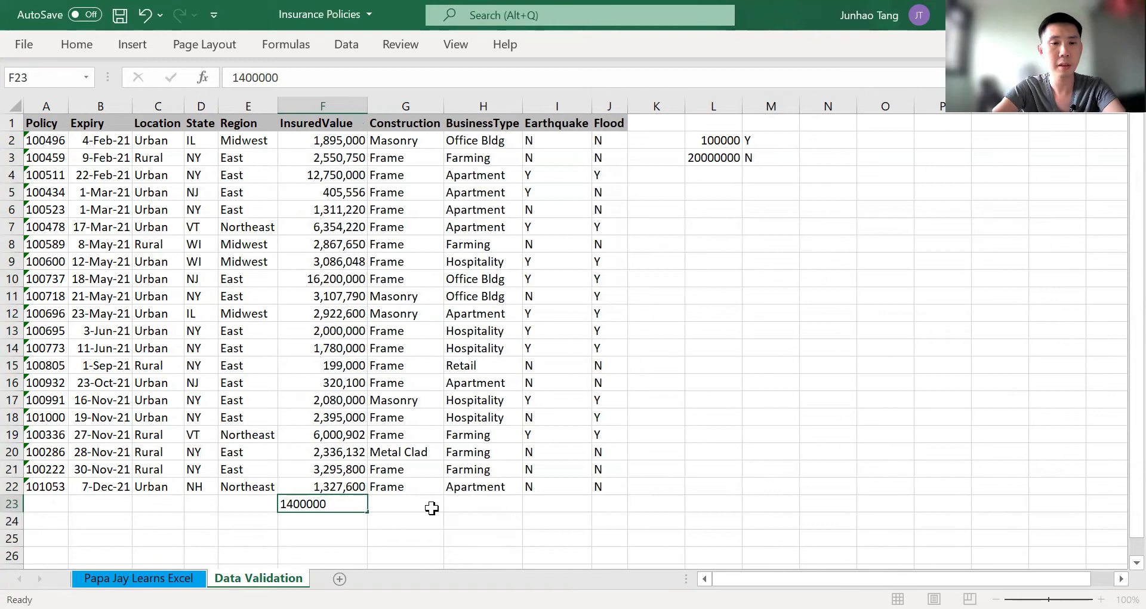
Try to replace the insured value in cell F23 with 10000 to test the lower limit
{"action": "key", "text": "Up"}
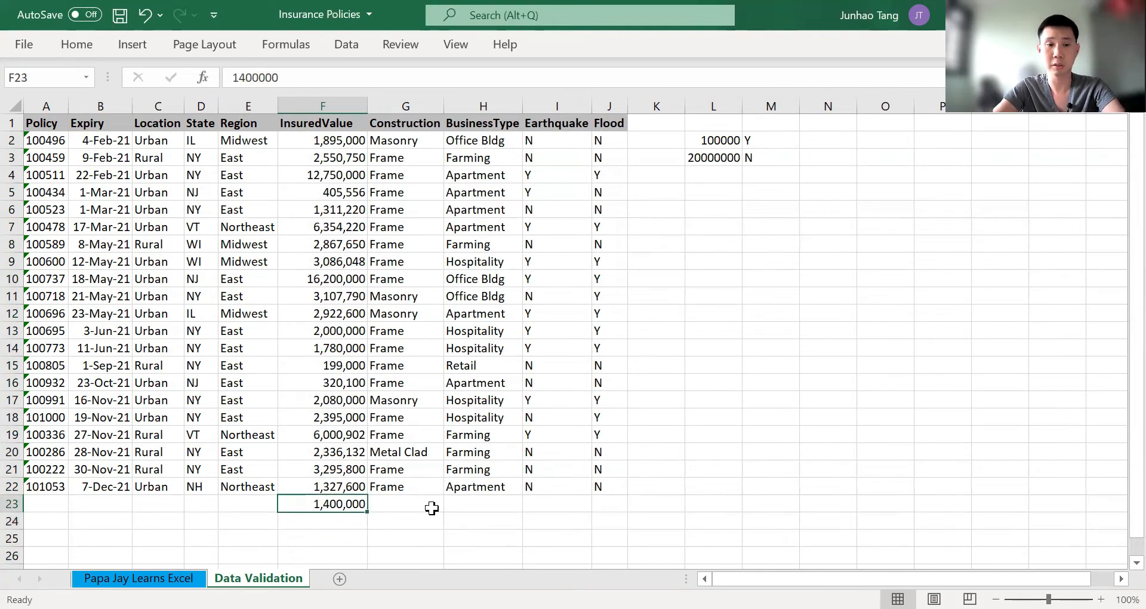
{"action": "type", "text": "10000"}
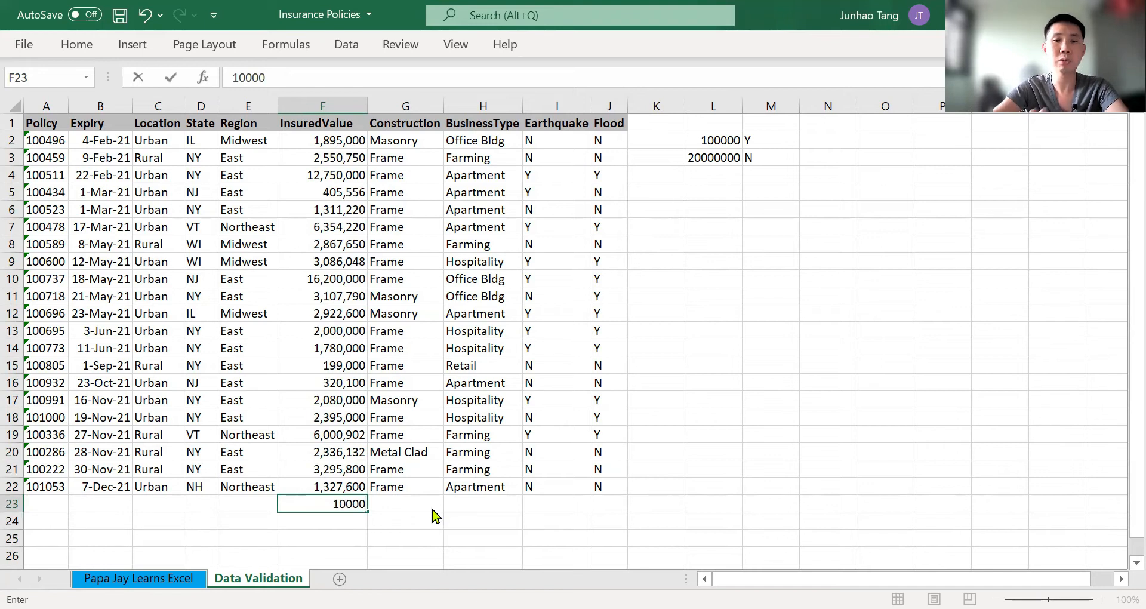
{"action": "key", "text": "Return"}
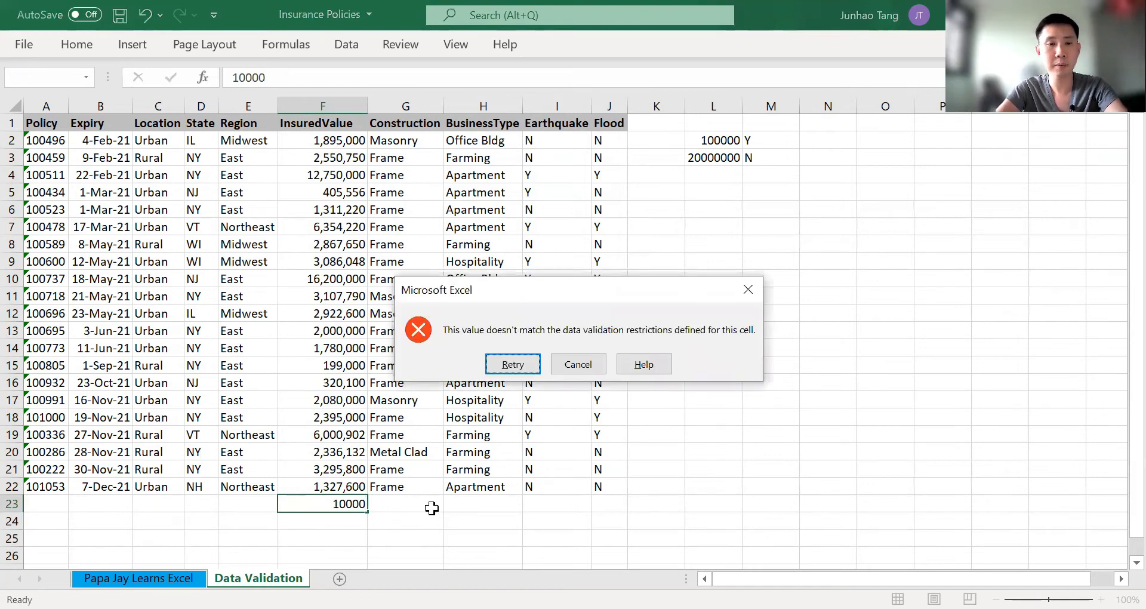
{"action": "key", "text": "Escape"}
Go to cell B2, the first date in the Expiry column
{"action": "key", "text": "Right"}
{"action": "key", "text": "Right"}
{"action": "key", "text": "Right"}
{"action": "key", "text": "Left"}
{"action": "key", "text": "Left"}
{"action": "key", "text": "Left"}
{"action": "key", "text": "Left"}
{"action": "key", "text": "Left"}
{"action": "key", "text": "Left"}
{"action": "key", "text": "Left"}
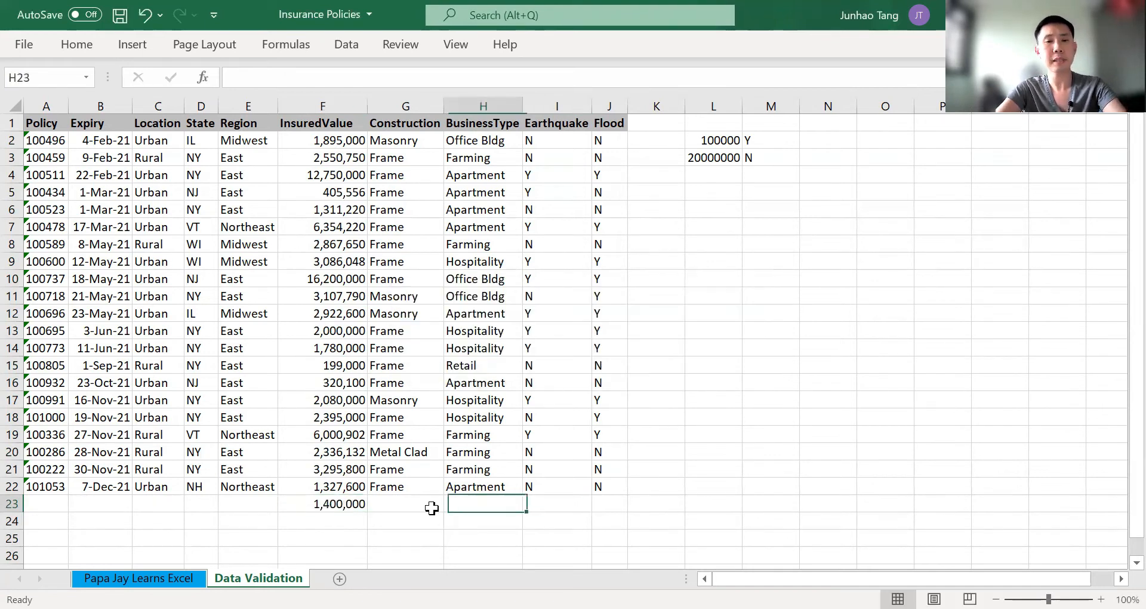
{"action": "key", "text": "Up"}
{"action": "key", "text": "Up"}
{"action": "key", "text": "ctrl+Up"}
{"action": "key", "text": "Down"}
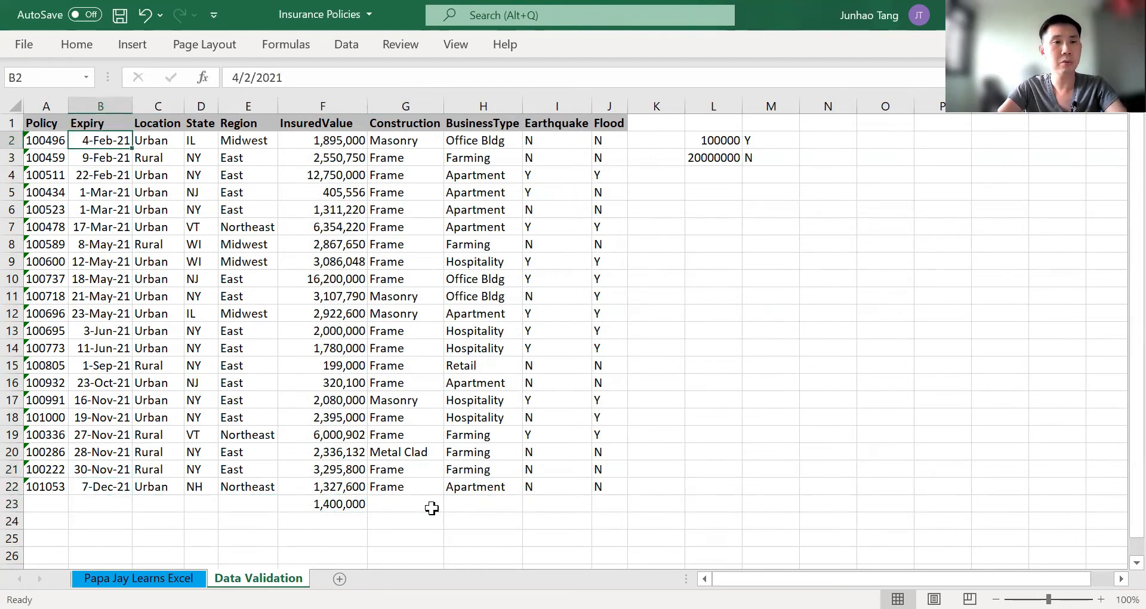
{"action": "key", "text": "ctrl+shift+Down"}
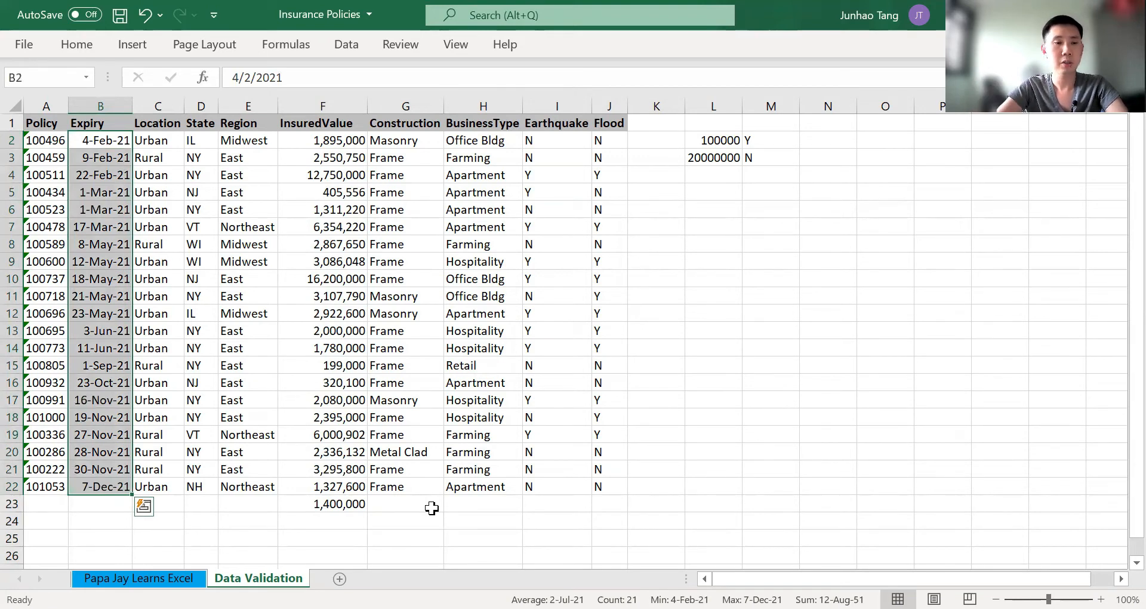
{"action": "key", "text": "shift+Down"}
{"action": "key", "text": "shift+Down"}
{"action": "key", "text": "shift+Down"}
{"action": "key", "text": "shift+Down"}
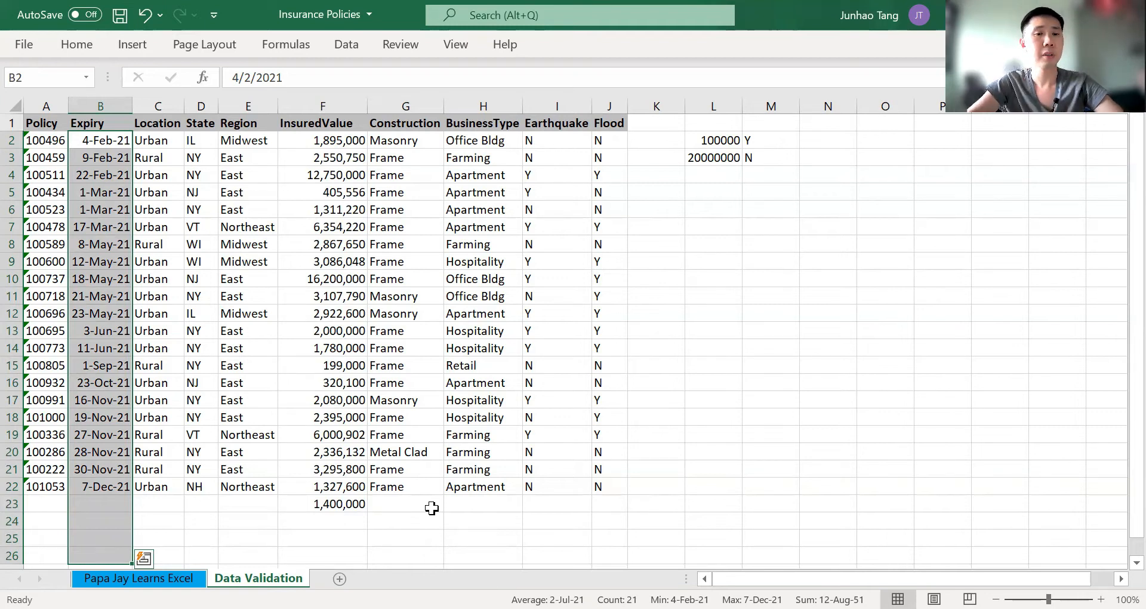
{"action": "key", "text": "Down"}
{"action": "key", "text": "Down"}
{"action": "key", "text": "Down"}
{"action": "key", "text": "Up"}
{"action": "key", "text": "Up"}
{"action": "key", "text": "Up"}
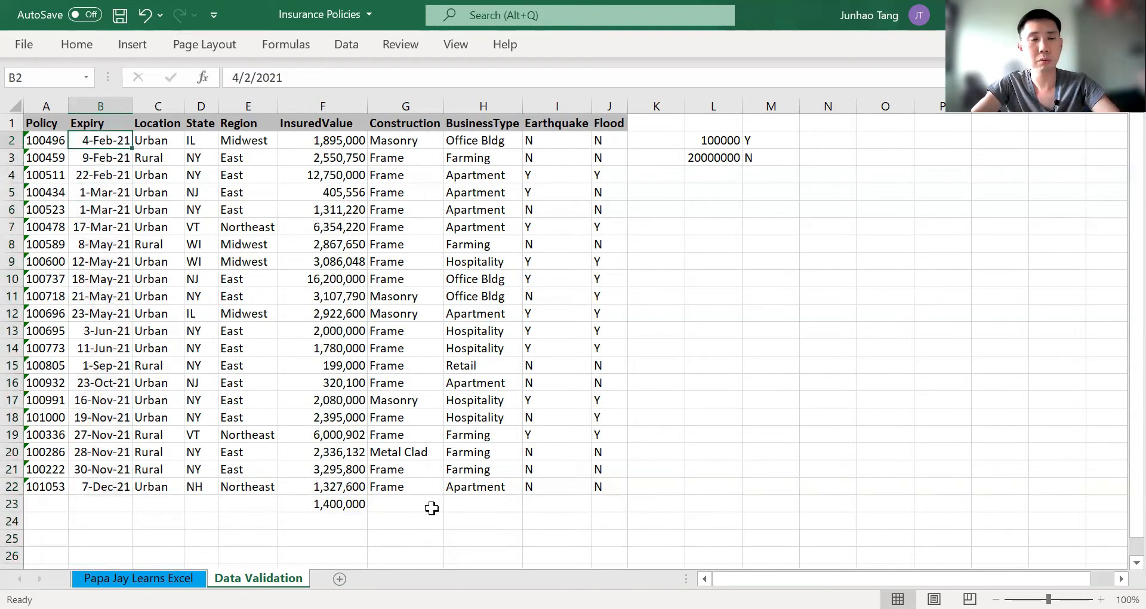
Select Expiry cells B2 to B26 and set their data validation to allow only Date values
{"action": "key", "text": "ctrl+shift+Down"}
{"action": "key", "text": "shift+Down"}
{"action": "key", "text": "shift+Down"}
{"action": "key", "text": "shift+Down"}
{"action": "key", "text": "shift+Down"}
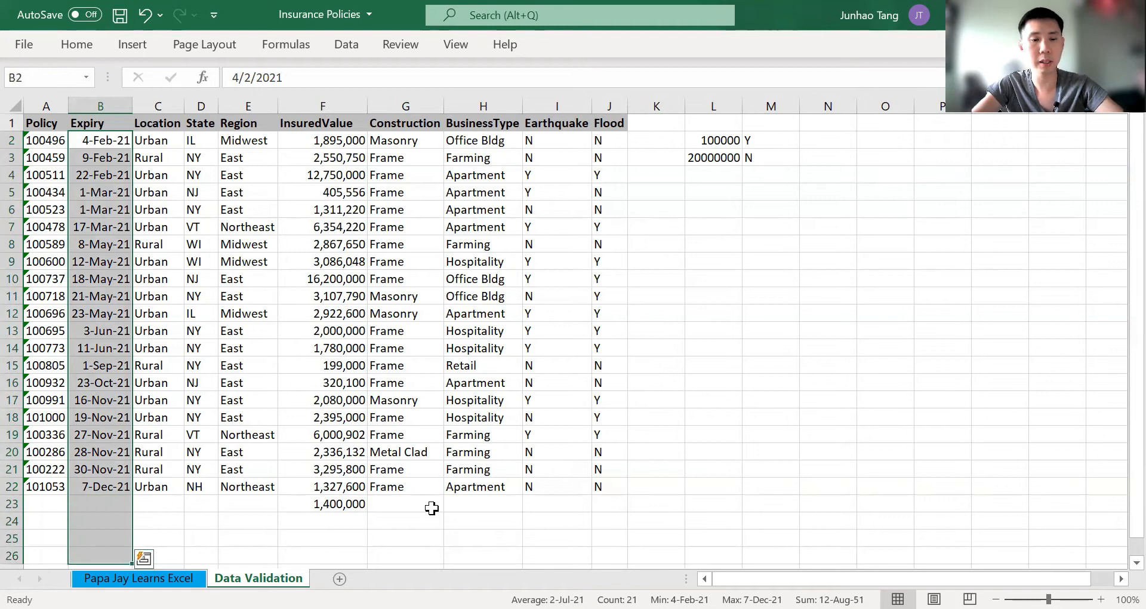
{"action": "key", "text": "alt"}
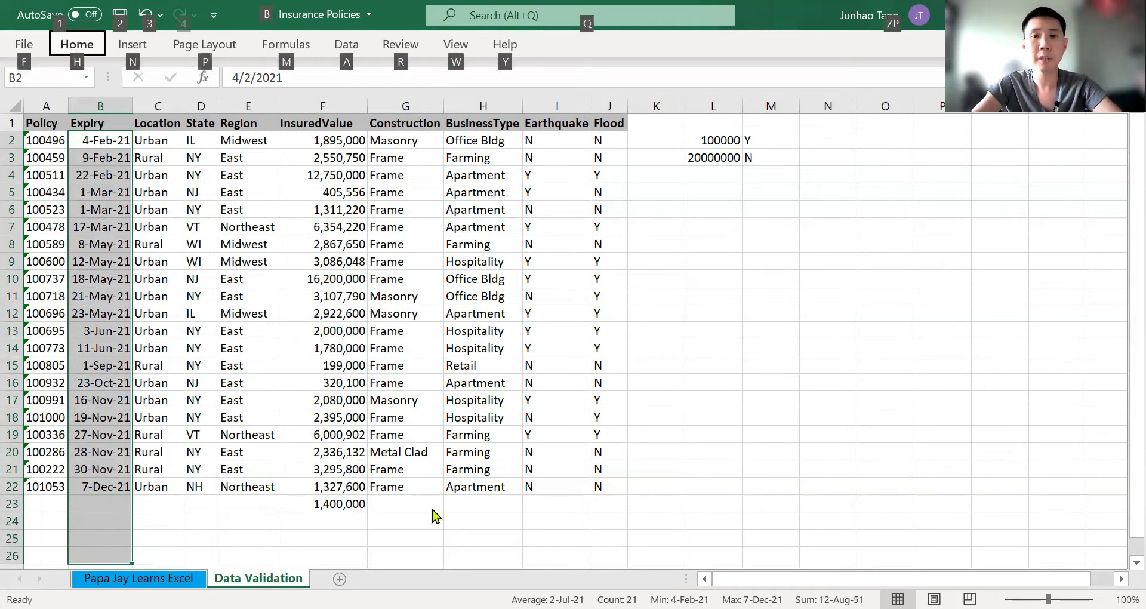
{"action": "key", "text": "a"}
{"action": "key", "text": "v"}
{"action": "key", "text": "v"}
{"action": "key", "text": "alt+a"}
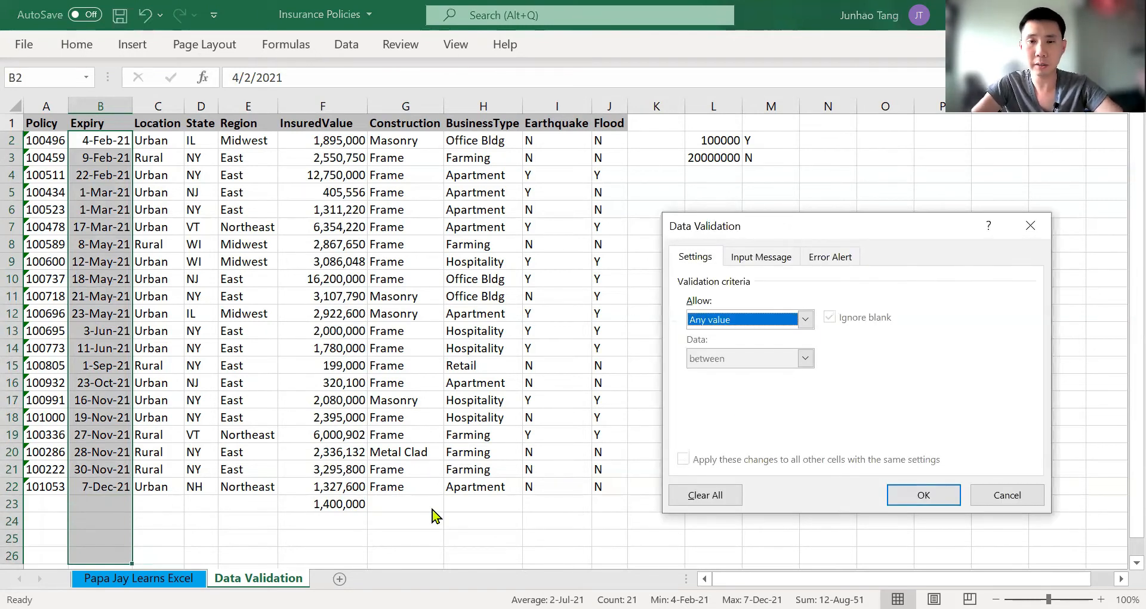
{"action": "key", "text": "alt+Down"}
{"action": "key", "text": "Down"}
{"action": "key", "text": "Down"}
{"action": "key", "text": "Down"}
{"action": "key", "text": "Down"}
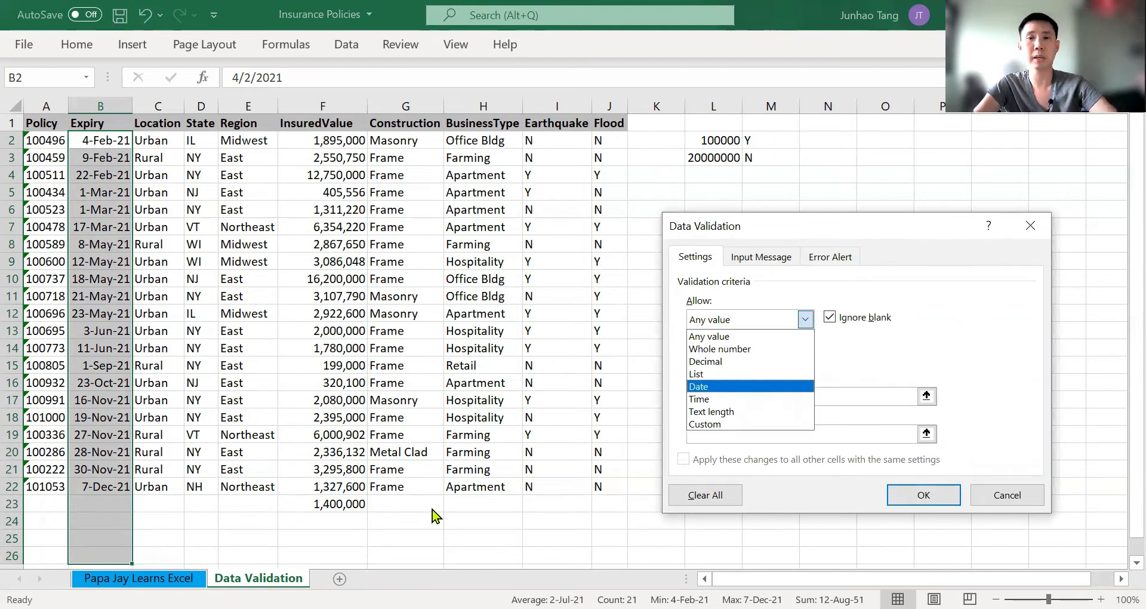
{"action": "key", "text": "Return"}
Limit the Expiry dates to between 1 Jan 2021 and 31 Dec 2021 and apply the validation rule
{"action": "key", "text": "Tab"}
{"action": "key", "text": "Tab"}
{"action": "type", "text": "1 Jan 2021"}
{"action": "key", "text": "Tab"}
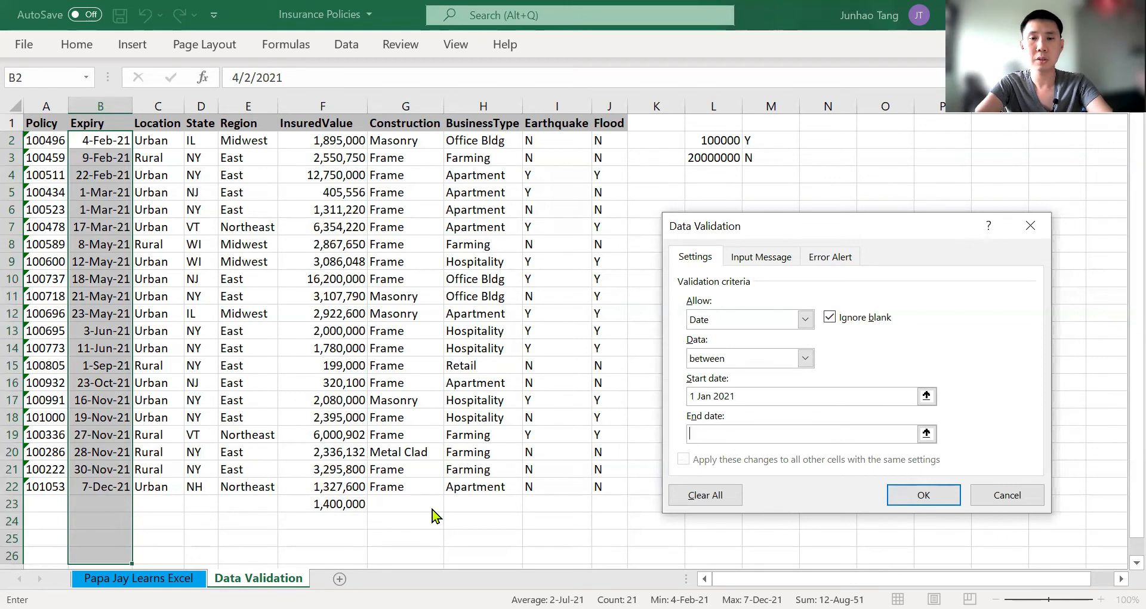
{"action": "type", "text": "31 Dec "}
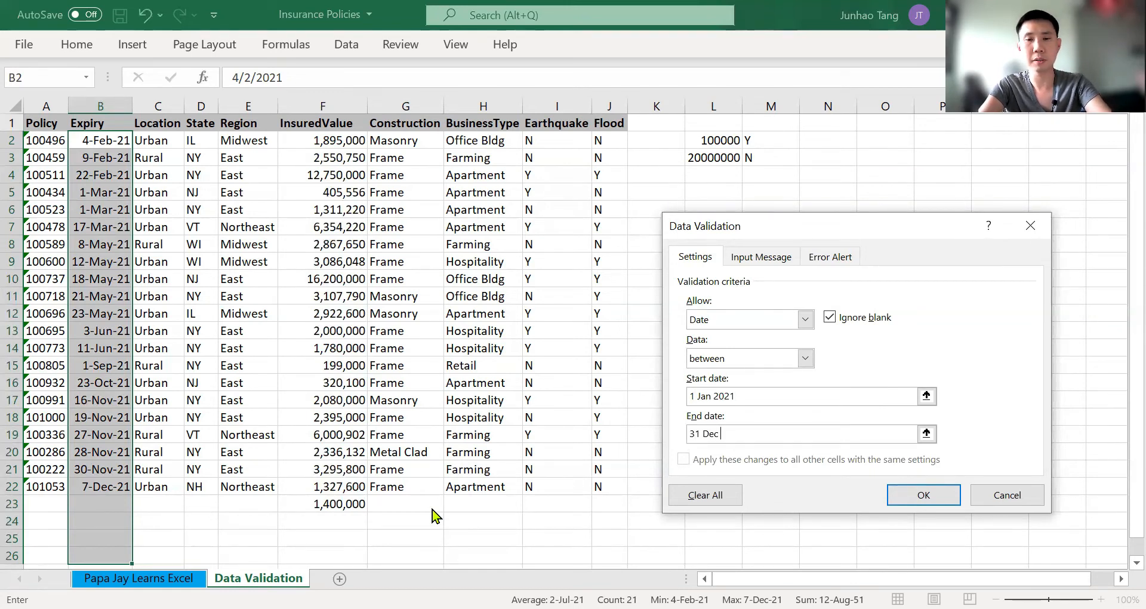
{"action": "type", "text": "2021"}
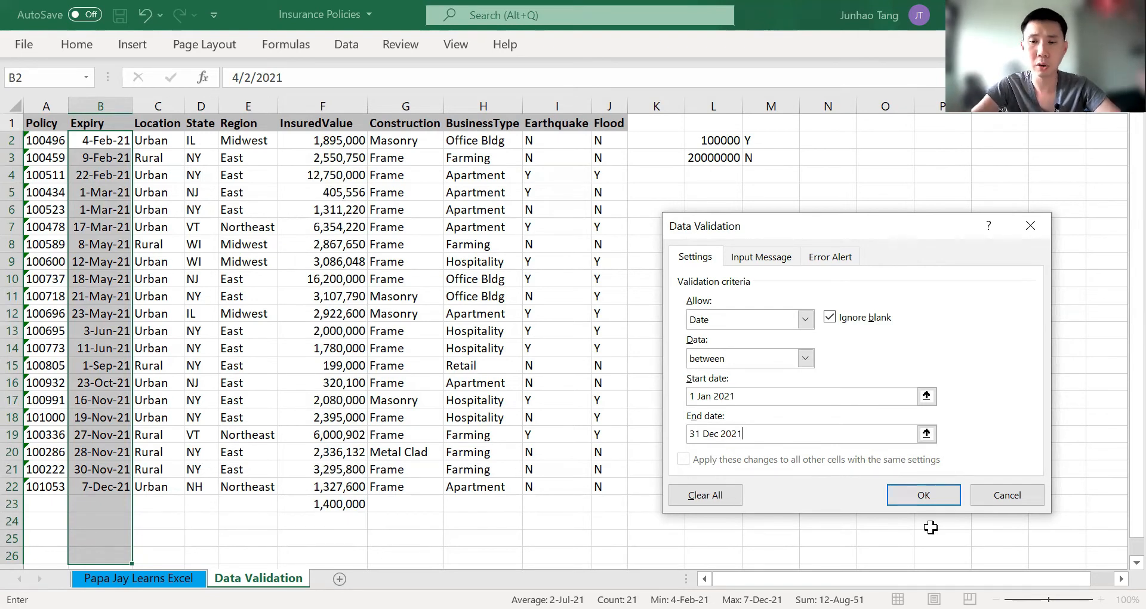
{"action": "key", "text": "Return"}
Test the Expiry validation by trying to enter 7 Aug 2020 in cell B23
{"action": "key", "text": "Down"}
{"action": "key", "text": "Down"}
{"action": "key", "text": "Down"}
{"action": "key", "text": "Down"}
{"action": "key", "text": "Down"}
{"action": "key", "text": "Down"}
{"action": "key", "text": "Down"}
{"action": "key", "text": "Down"}
{"action": "key", "text": "Down"}
{"action": "key", "text": "Down"}
{"action": "key", "text": "Down"}
{"action": "key", "text": "Down"}
{"action": "key", "text": "Down"}
{"action": "key", "text": "Down"}
{"action": "key", "text": "Down"}
{"action": "key", "text": "Down"}
{"action": "key", "text": "Down"}
{"action": "key", "text": "Down"}
{"action": "key", "text": "Down"}
{"action": "key", "text": "Down"}
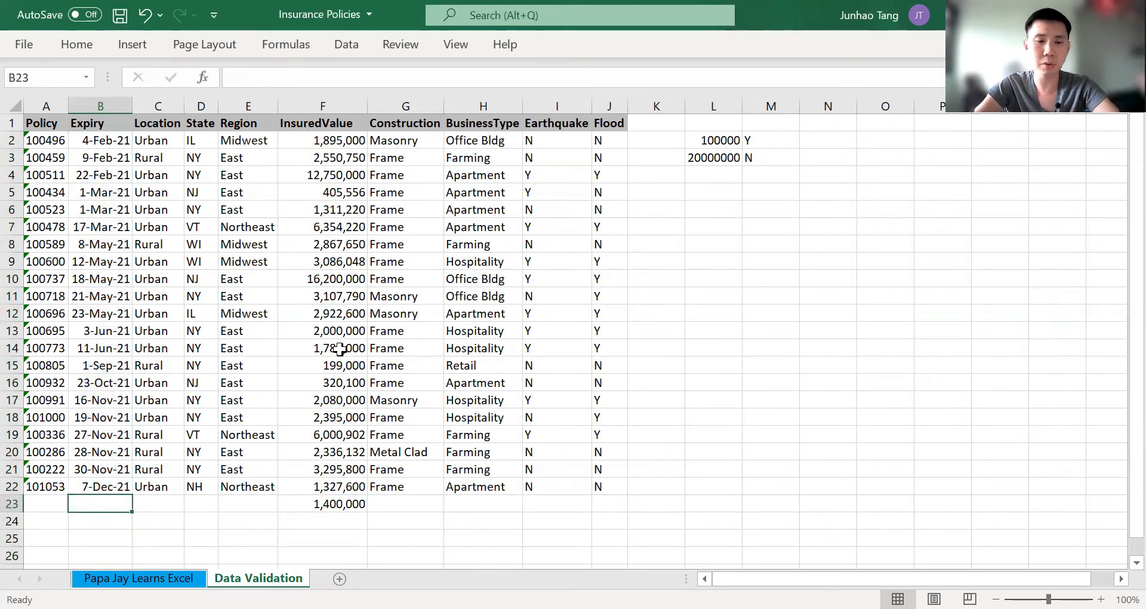
{"action": "type", "text": "7"}
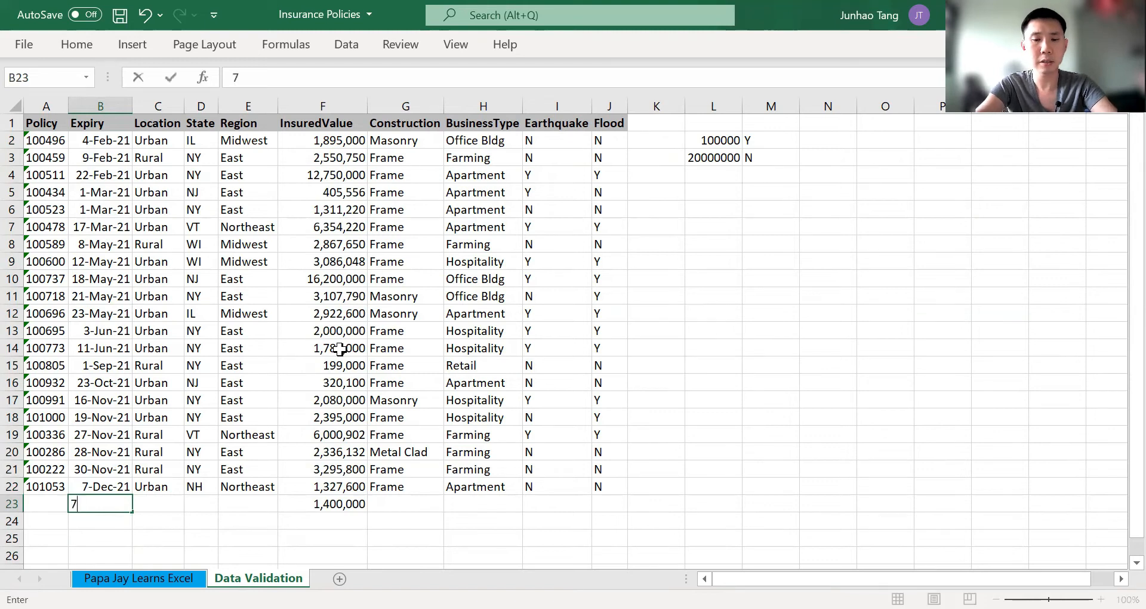
{"action": "type", "text": " Aug 20202"}
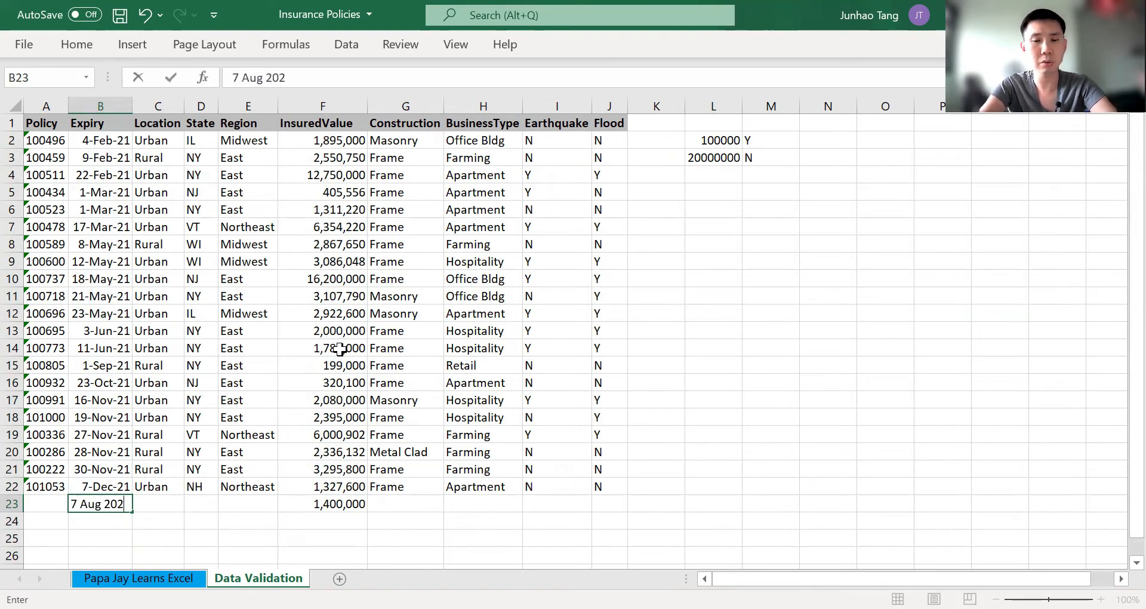
{"action": "key", "text": "Return"}
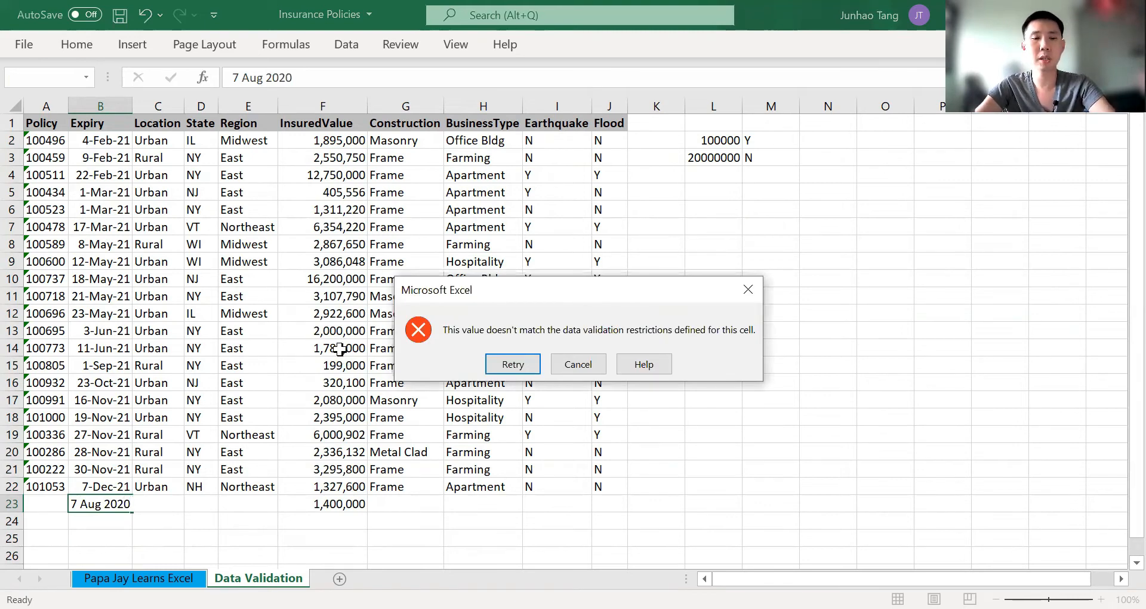
{"action": "key", "text": "Escape"}
Try to enter the date 4/9/2020 in Expiry cell B23
{"action": "type", "text": "4/"}
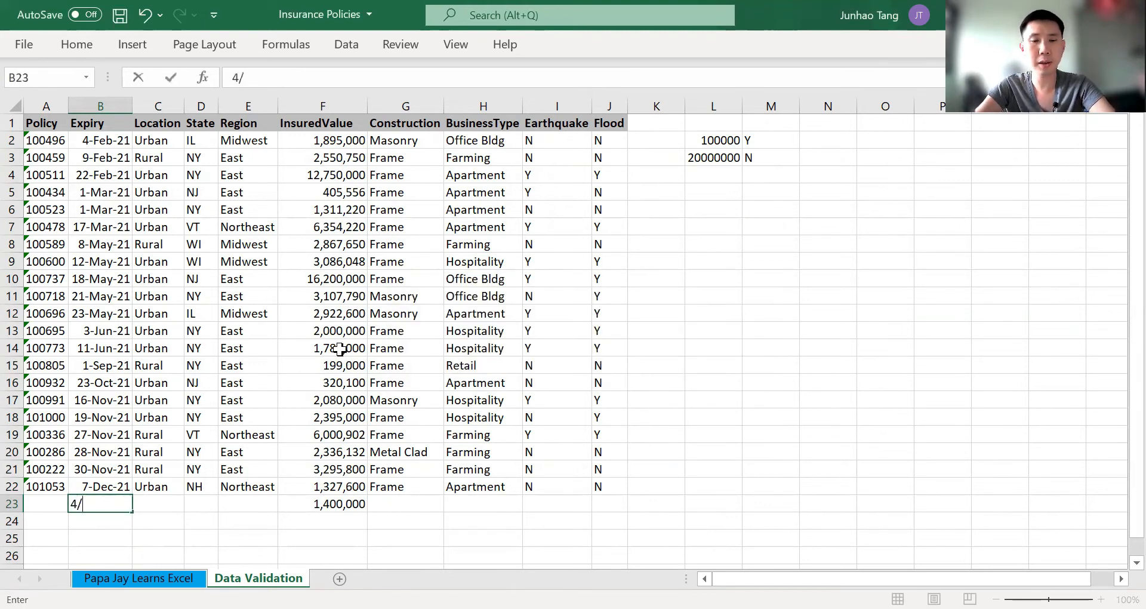
{"action": "type", "text": "9/2020"}
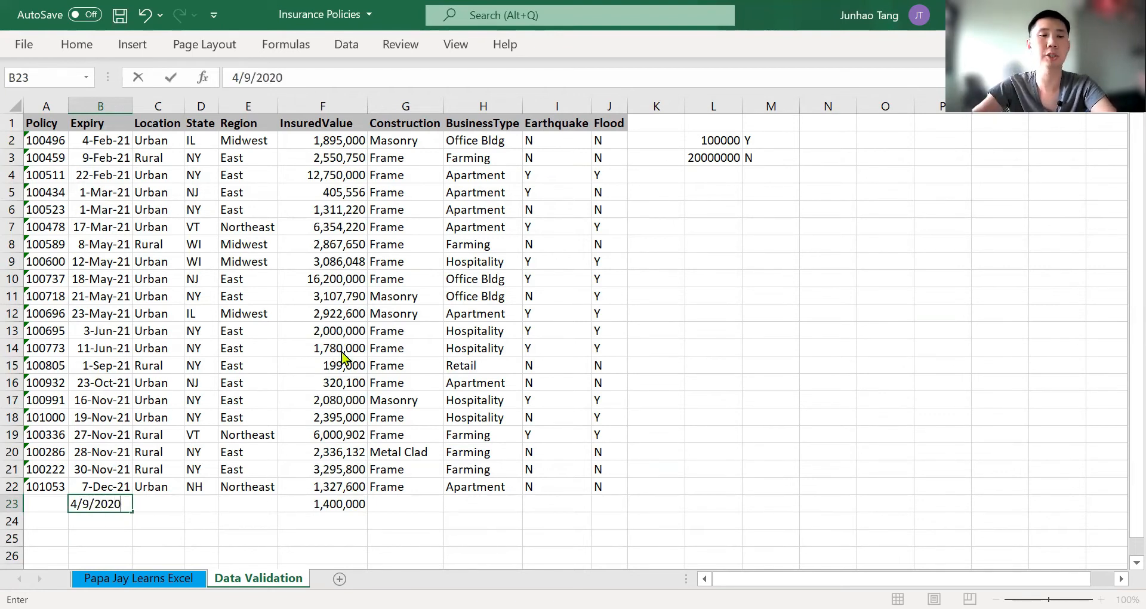
{"action": "key", "text": "Return"}
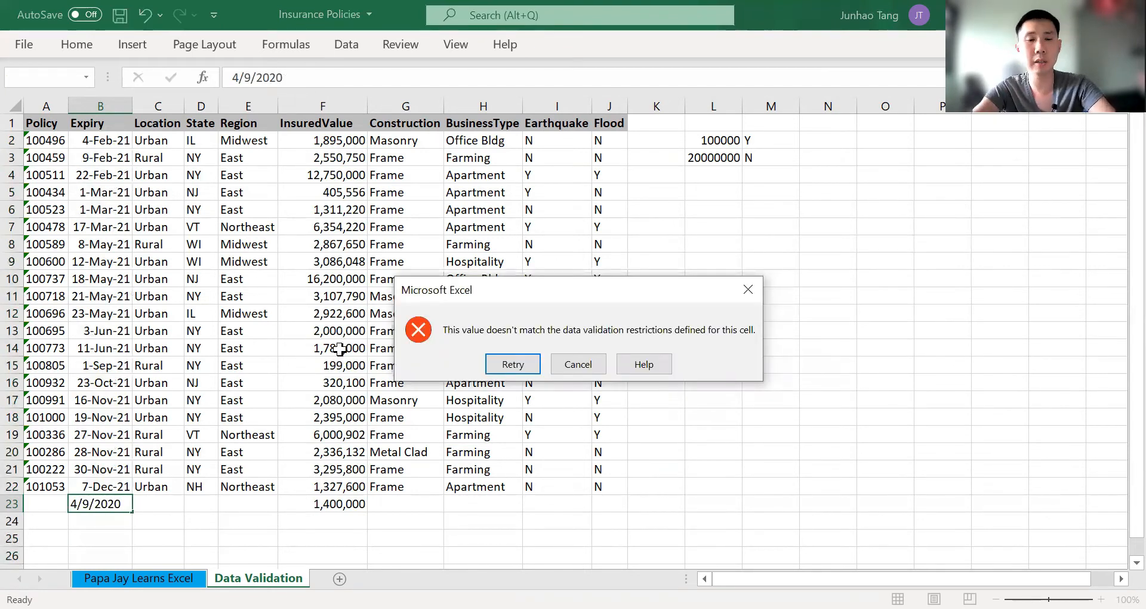
{"action": "key", "text": "Escape"}
Try the date 3/4/2022 in Expiry cell B23 and discard the entry
{"action": "type", "text": "3"}
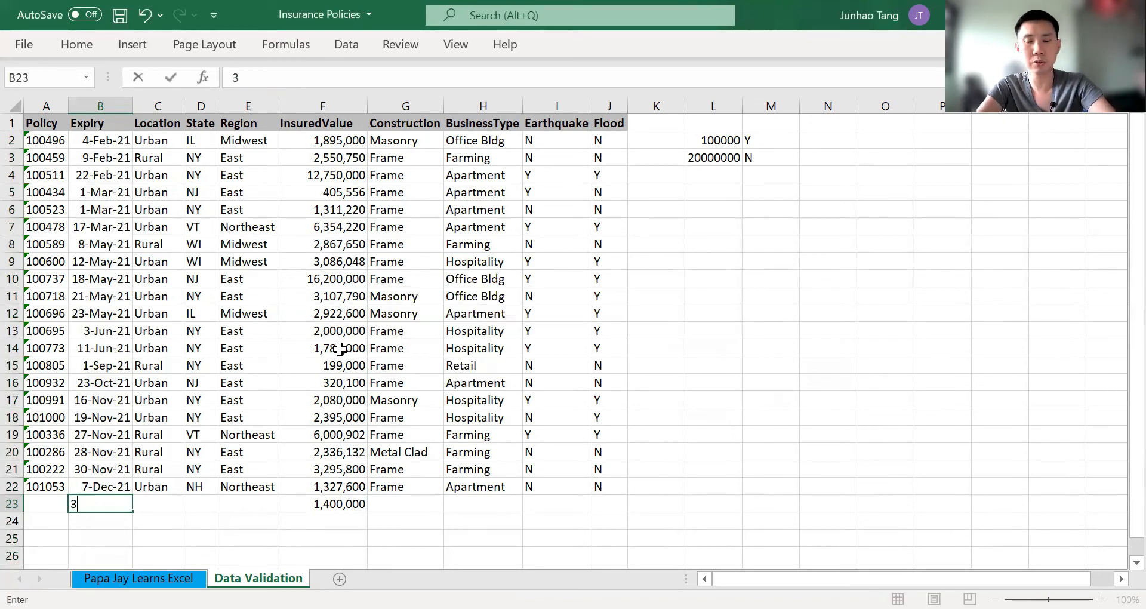
{"action": "type", "text": "/"}
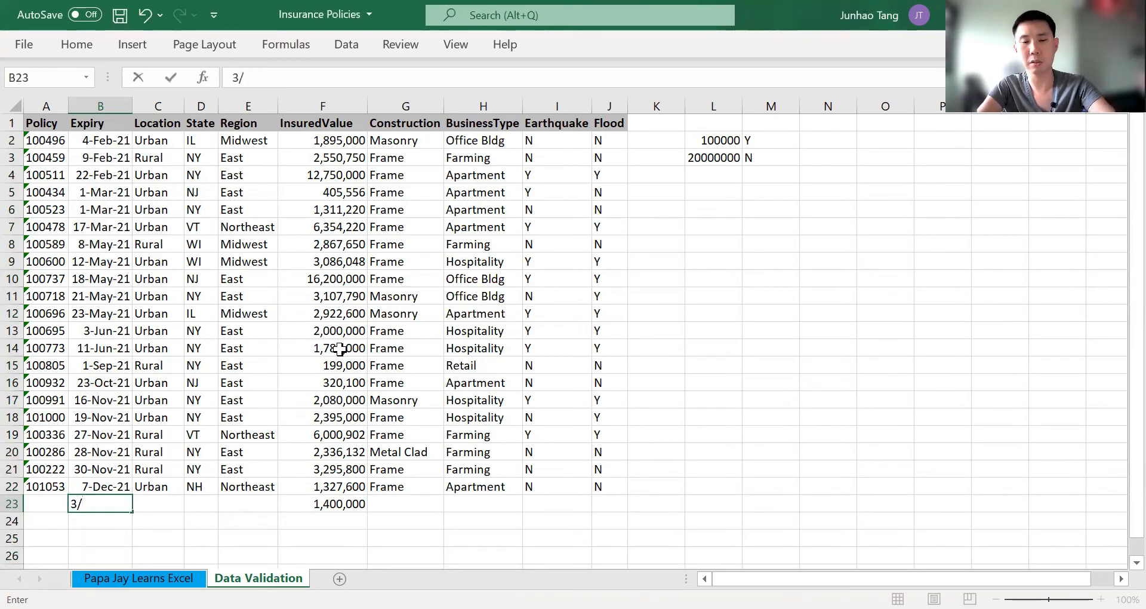
{"action": "type", "text": "4/2"}
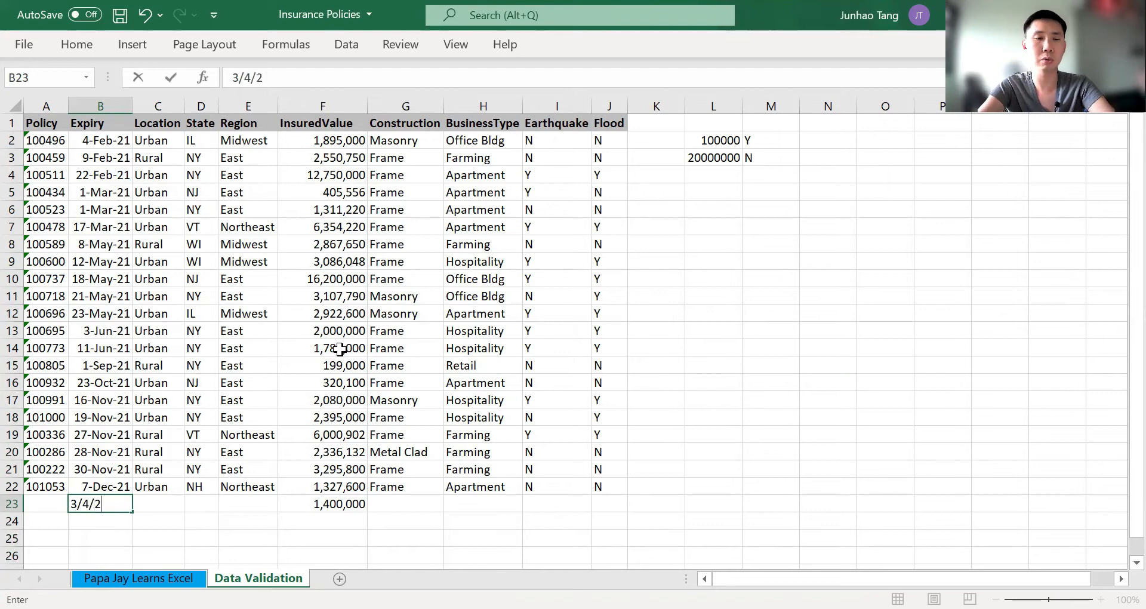
{"action": "type", "text": "022"}
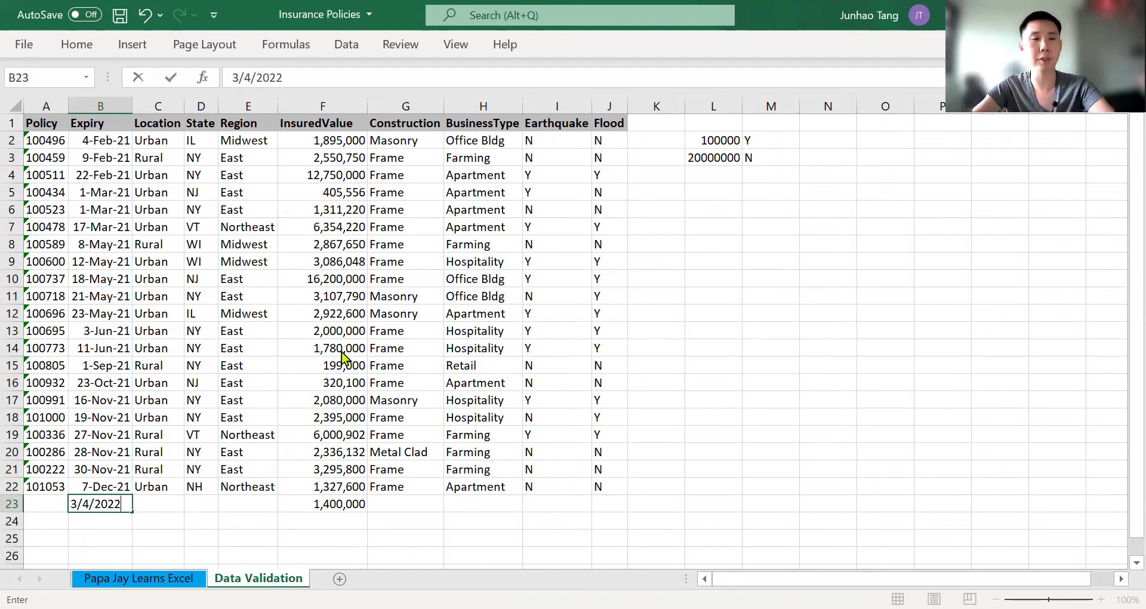
{"action": "key", "text": "Escape"}
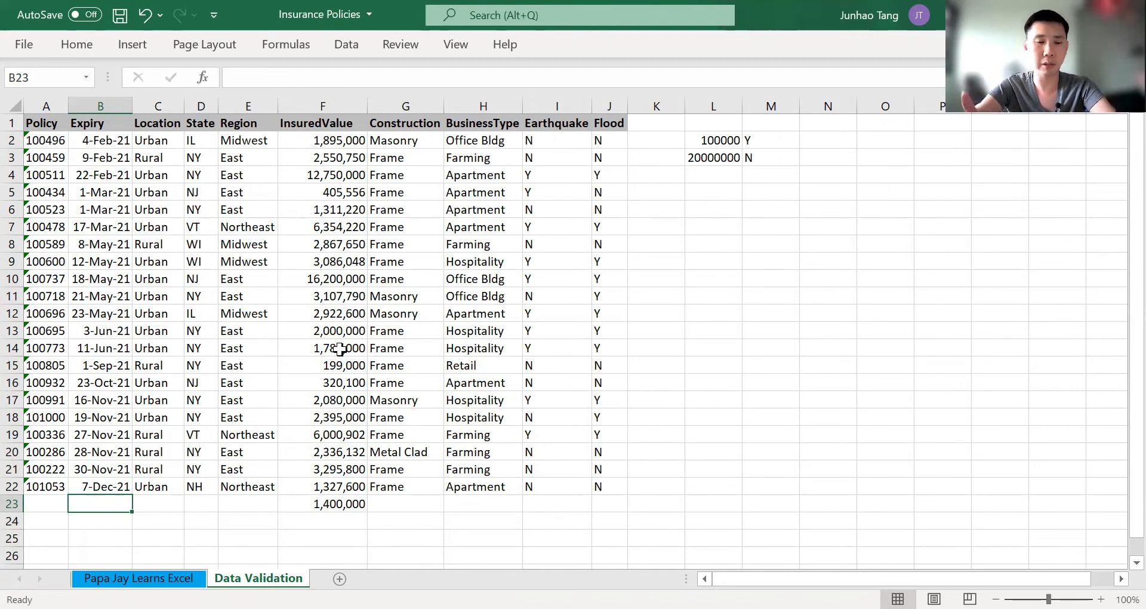
Enter 31 Mar 2021 as the expiry date in cell B23
{"action": "type", "text": "31 "}
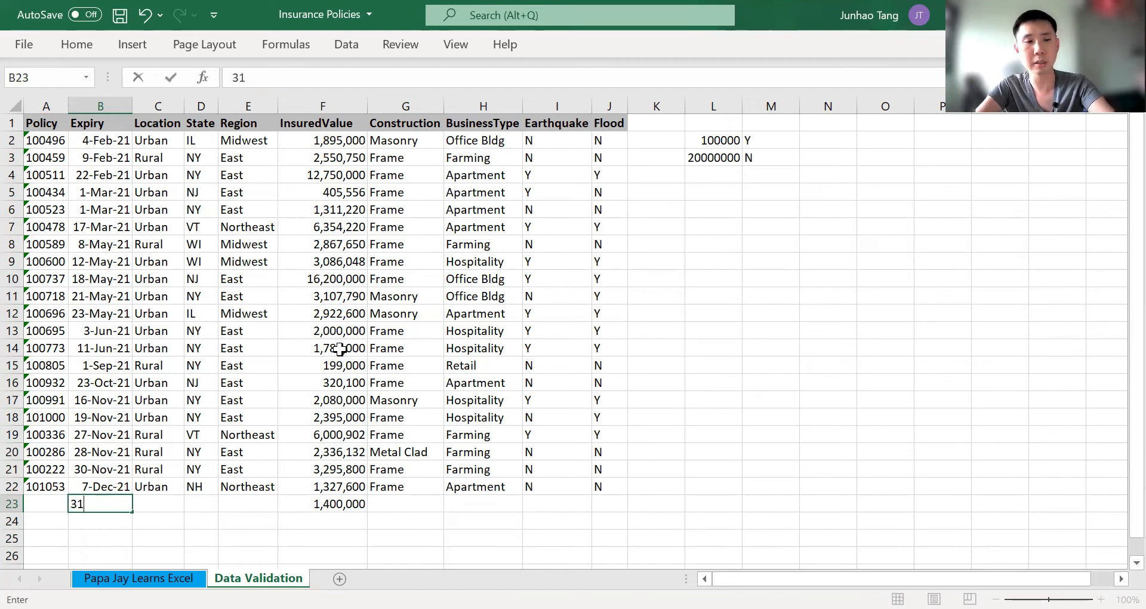
{"action": "type", "text": "Mar 2"}
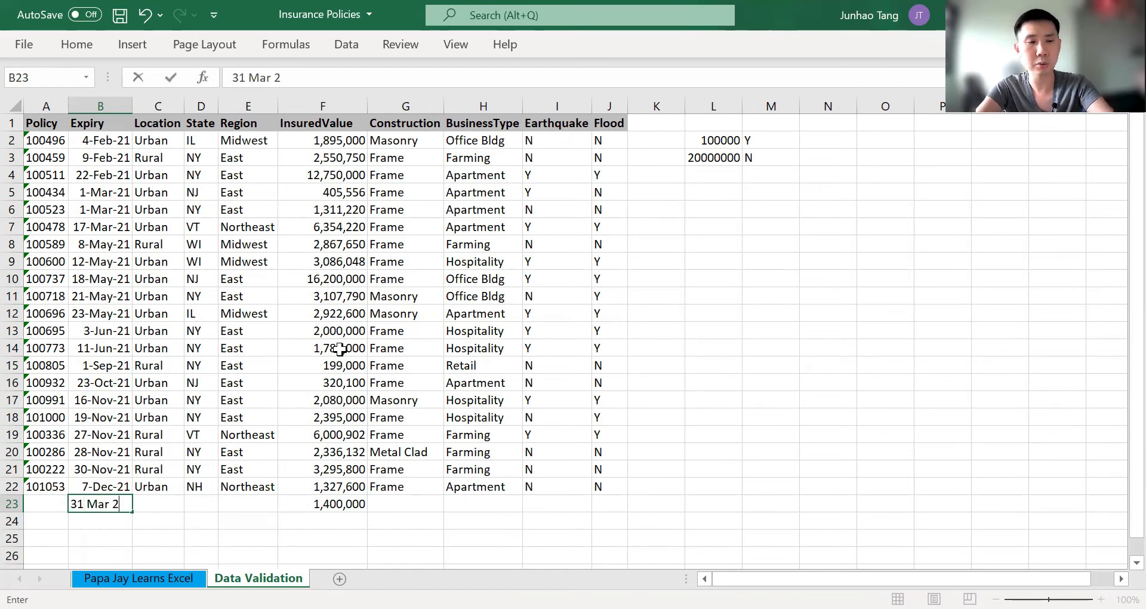
{"action": "type", "text": "021"}
{"action": "key", "text": "Return"}
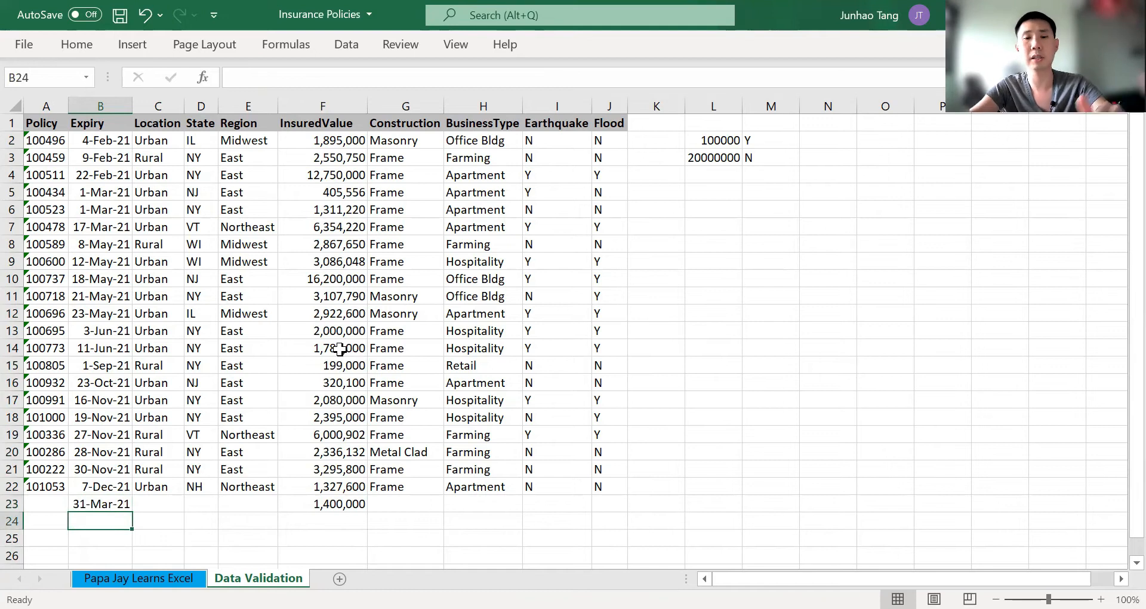
Review the criteria, input message and error alert options of the data validation on Expiry cell B23
{"action": "key", "text": "Up"}
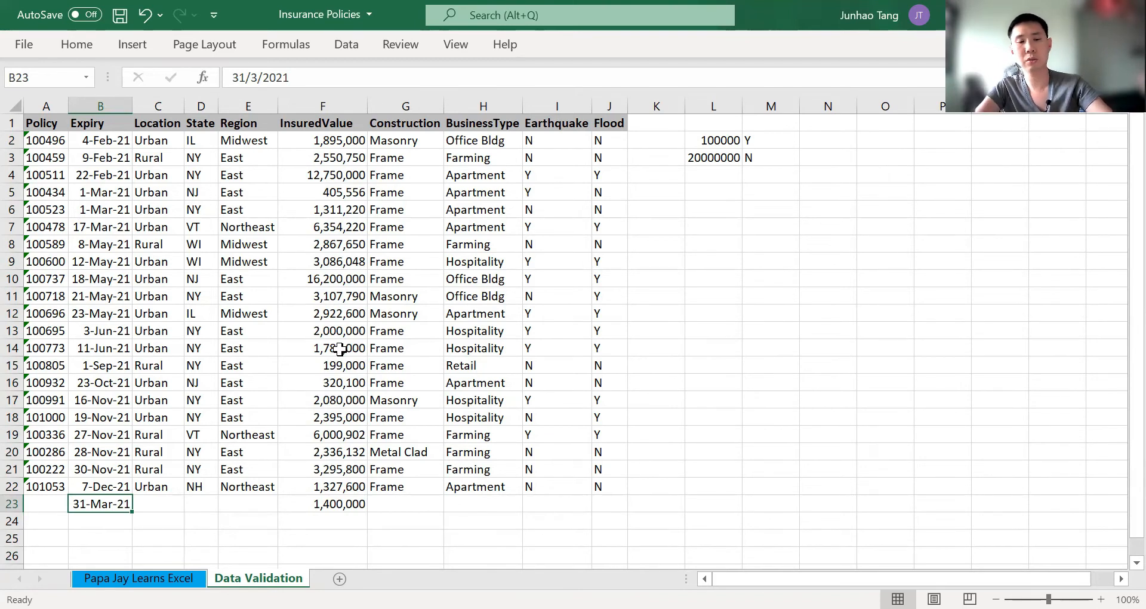
{"action": "key", "text": "alt"}
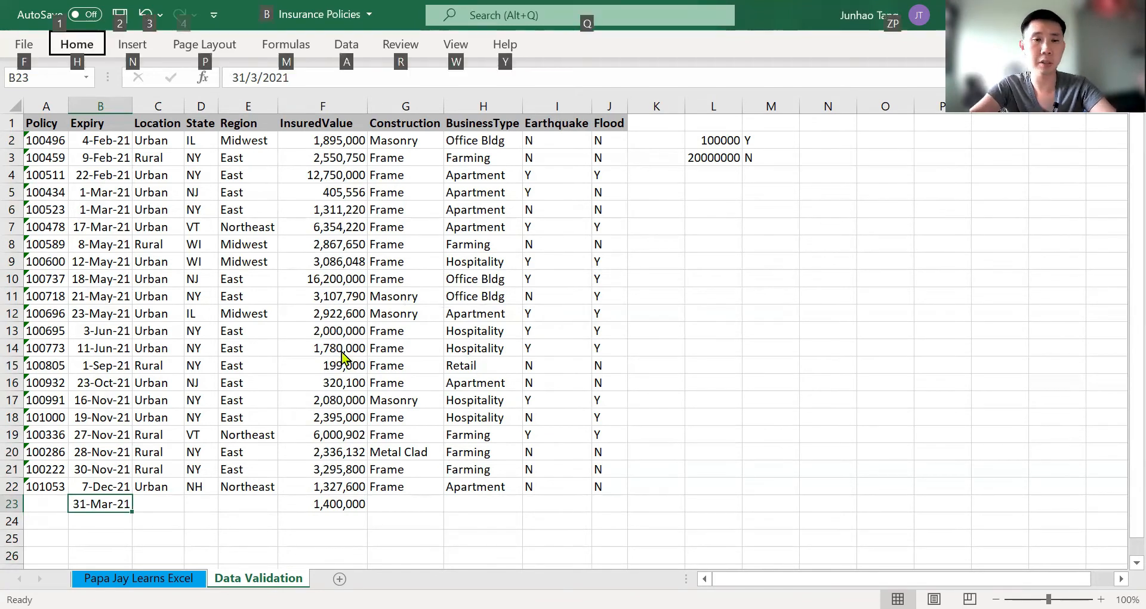
{"action": "key", "text": "a"}
{"action": "key", "text": "v"}
{"action": "key", "text": "v"}
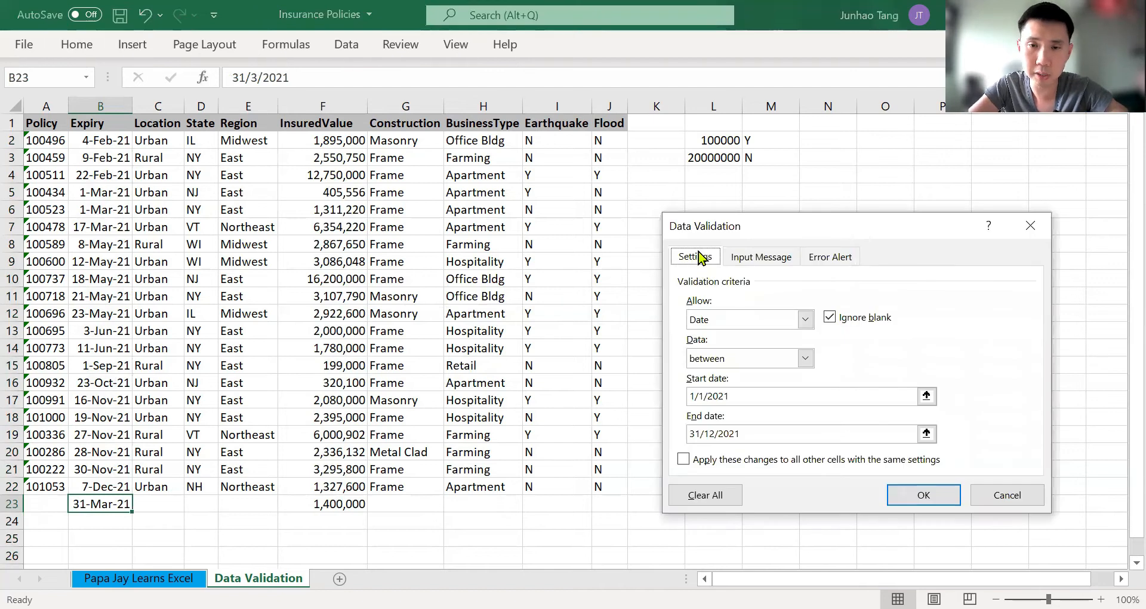
{"action": "left_click", "coordinate": [766, 265]}
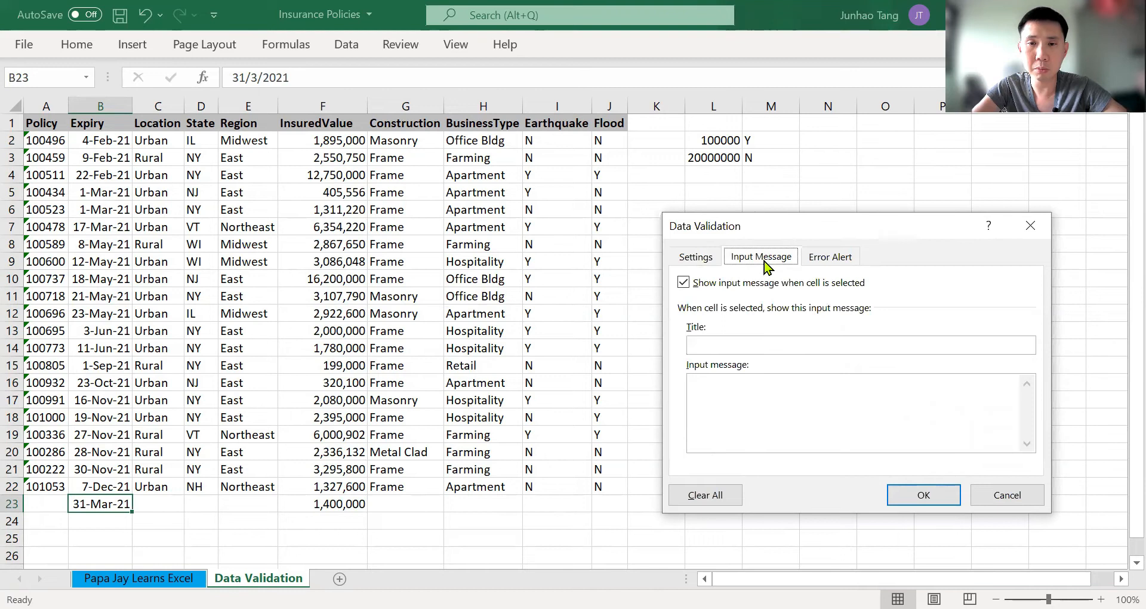
{"action": "left_click", "coordinate": [833, 260]}
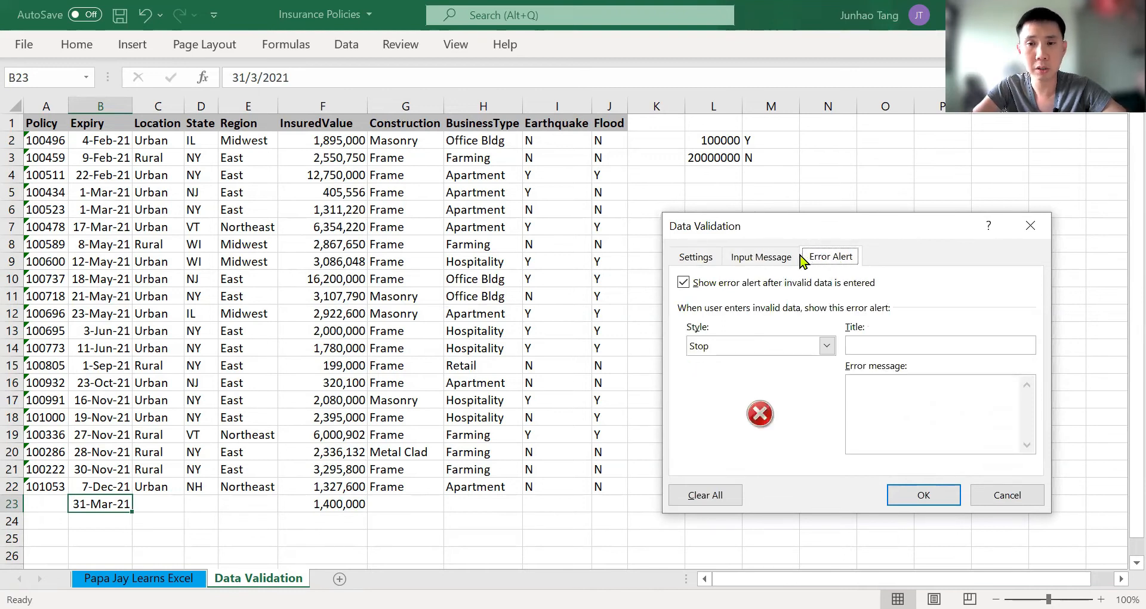
{"action": "left_click", "coordinate": [782, 261]}
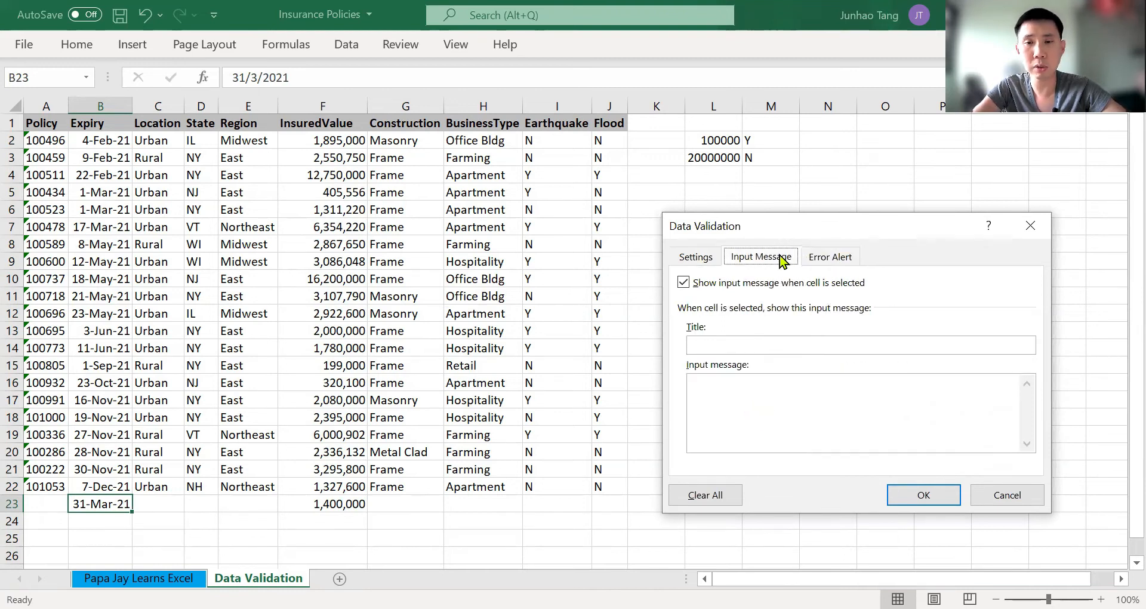
{"action": "left_click", "coordinate": [825, 261]}
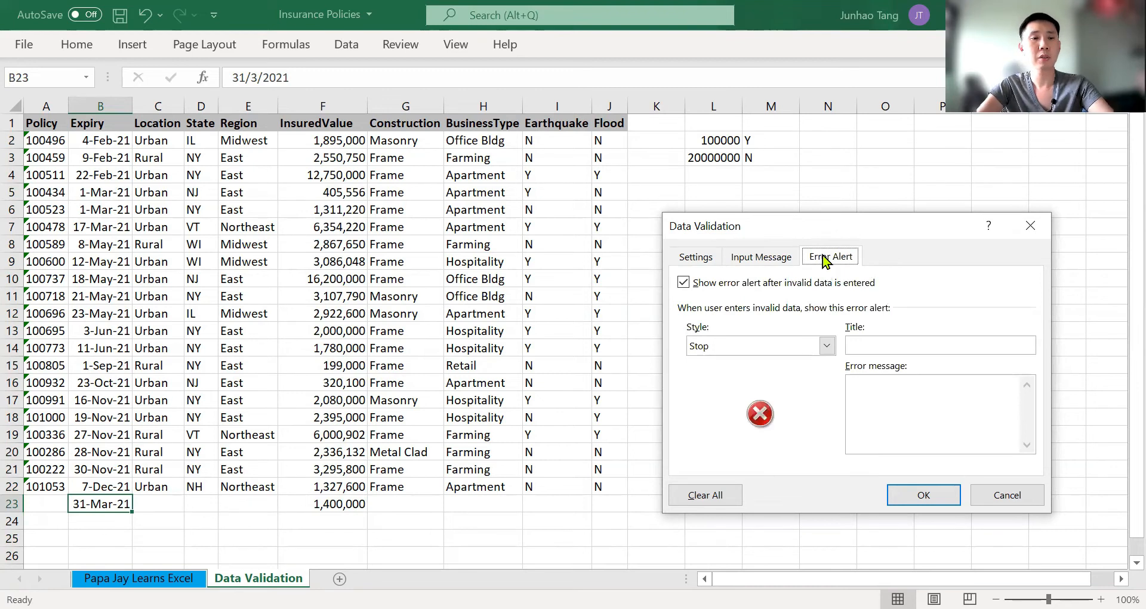
{"action": "key", "text": "Escape"}
{"action": "key", "text": "Right"}
{"action": "key", "text": "Right"}
{"action": "key", "text": "Left"}
{"action": "key", "text": "Left"}
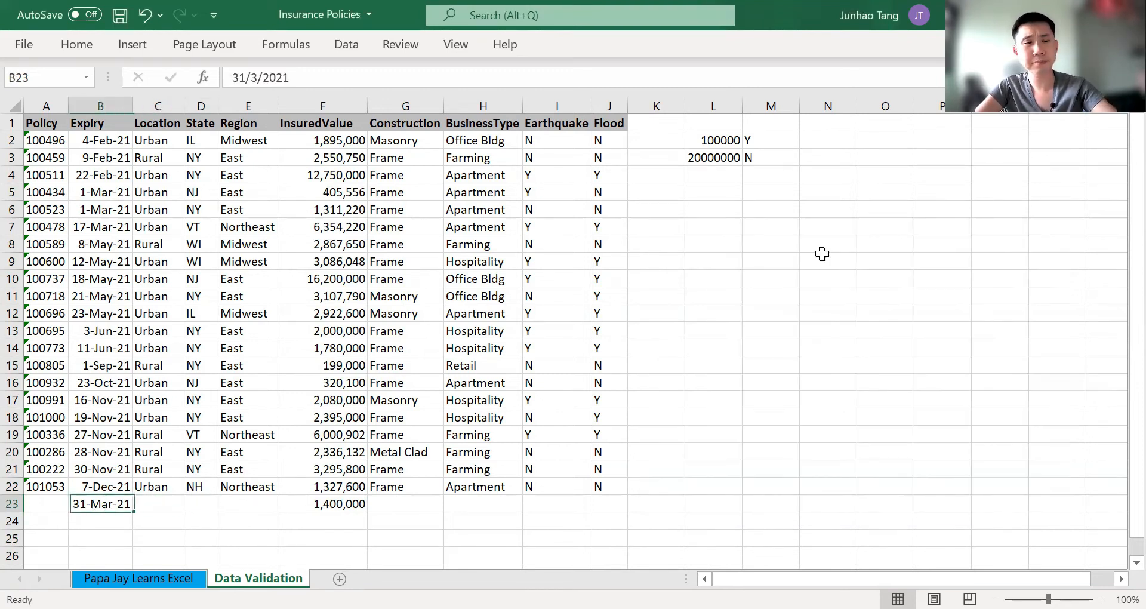
Give the data validation on Expiry cells B2:B26 the error alert title "Date"
{"action": "key", "text": "ctrl+Up"}
{"action": "key", "text": "Down"}
{"action": "key", "text": "ctrl+shift+Down"}
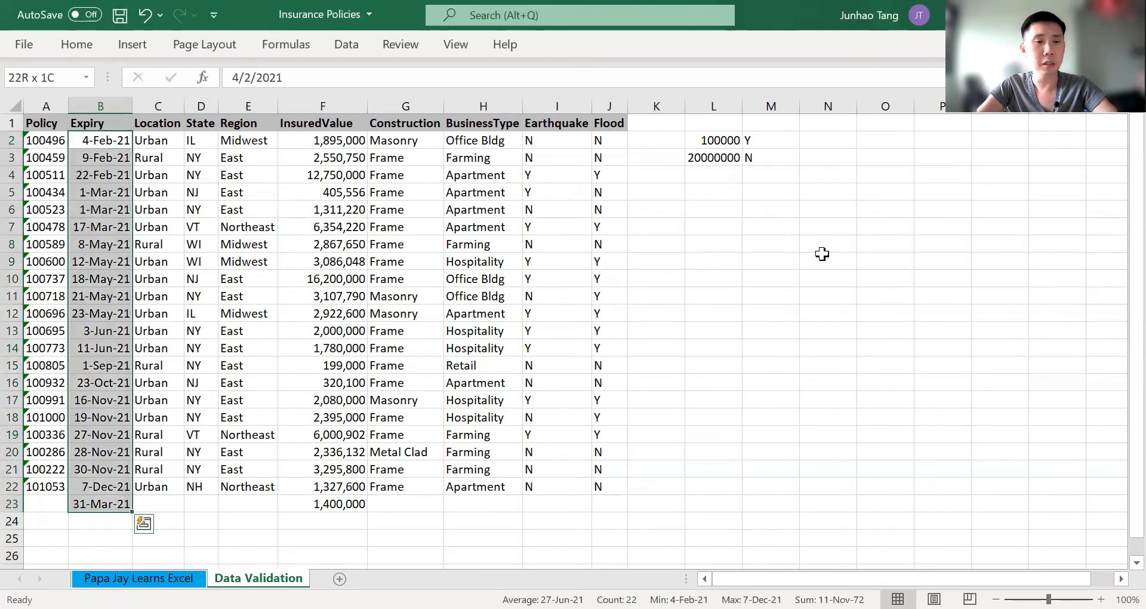
{"action": "key", "text": "shift+Down"}
{"action": "key", "text": "shift+Down"}
{"action": "key", "text": "shift+Down"}
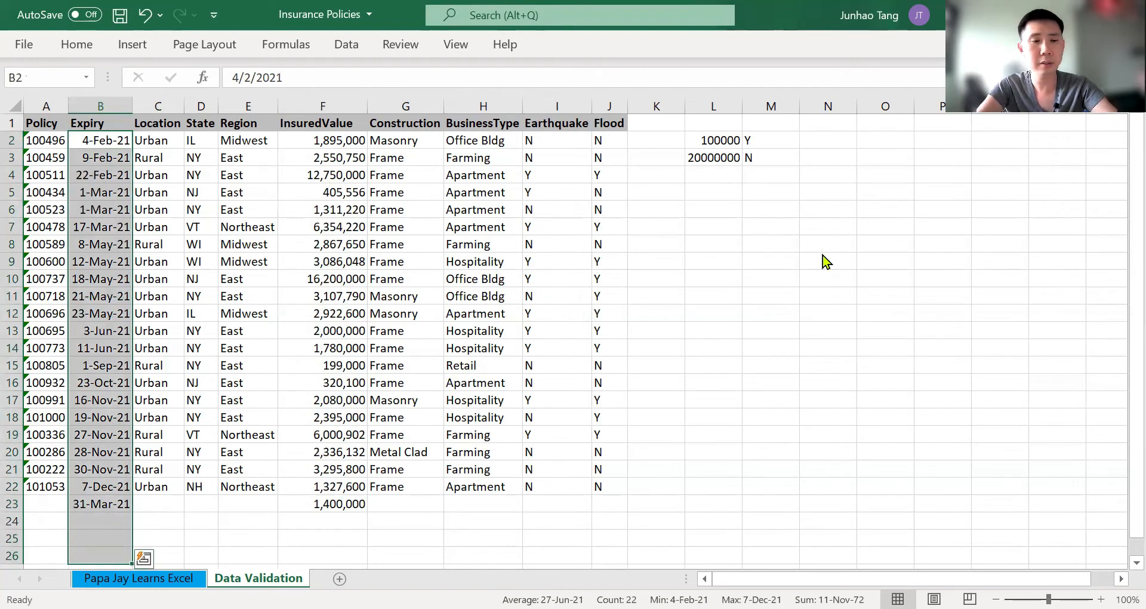
{"action": "key", "text": "alt+a"}
{"action": "key", "text": "v"}
{"action": "key", "text": "v"}
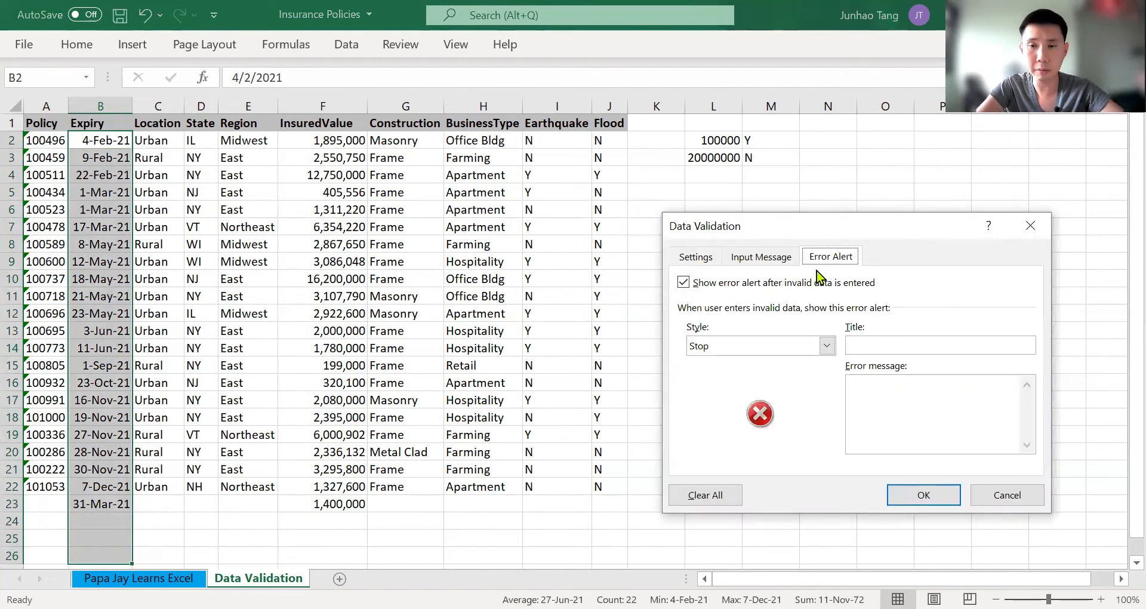
{"action": "left_click", "coordinate": [886, 339]}
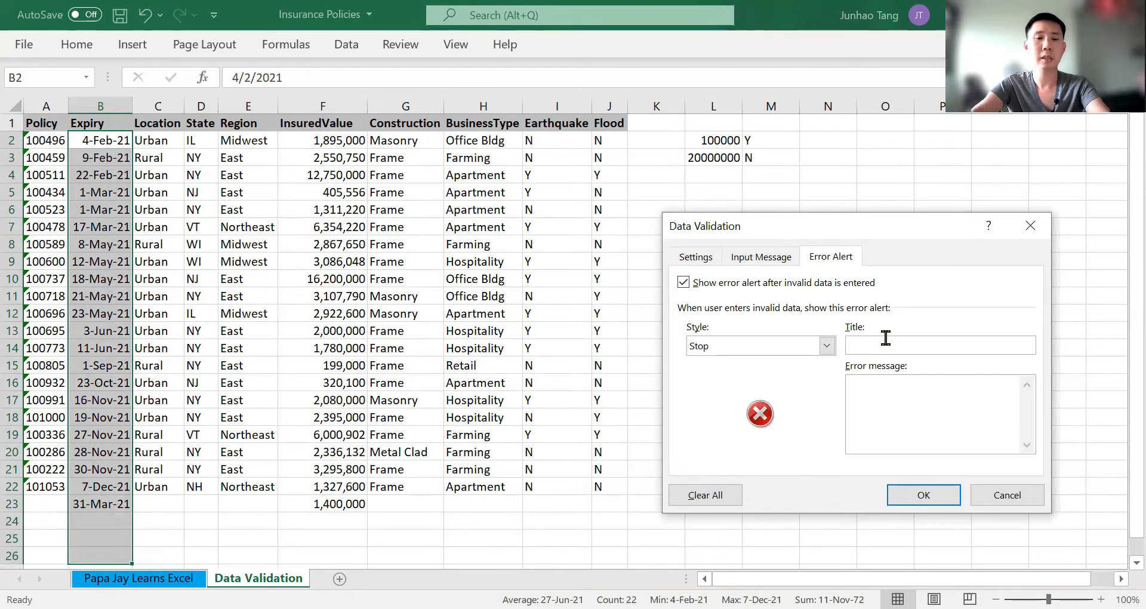
{"action": "type", "text": "Date"}
{"action": "type", "text": "Please ke"}
{"action": "type", "text": "y in date"}
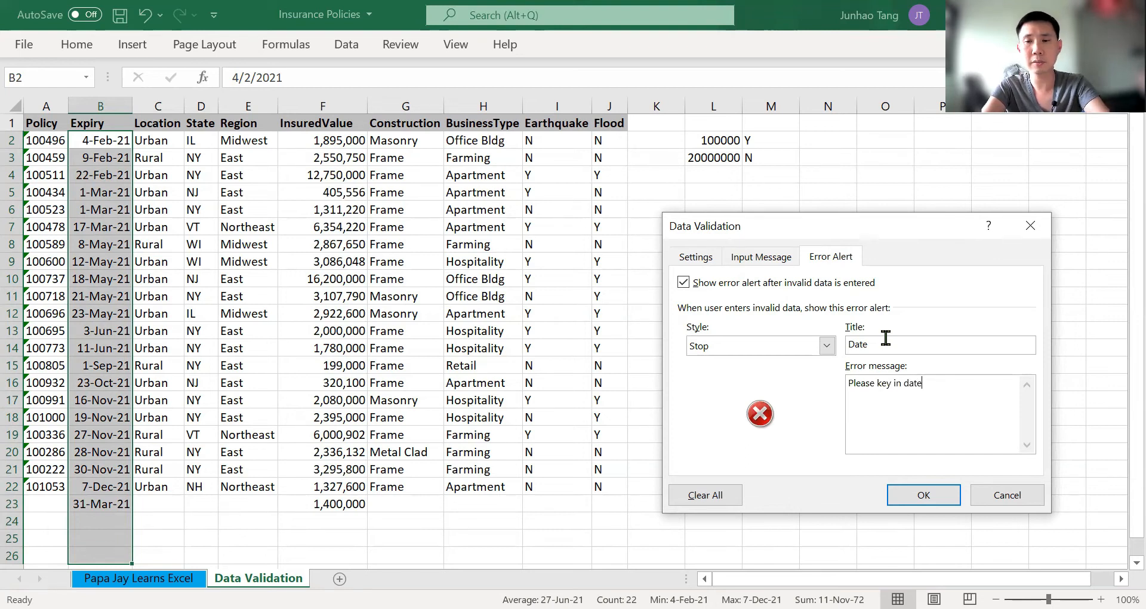
{"action": "type", "text": " in 2021 only"}
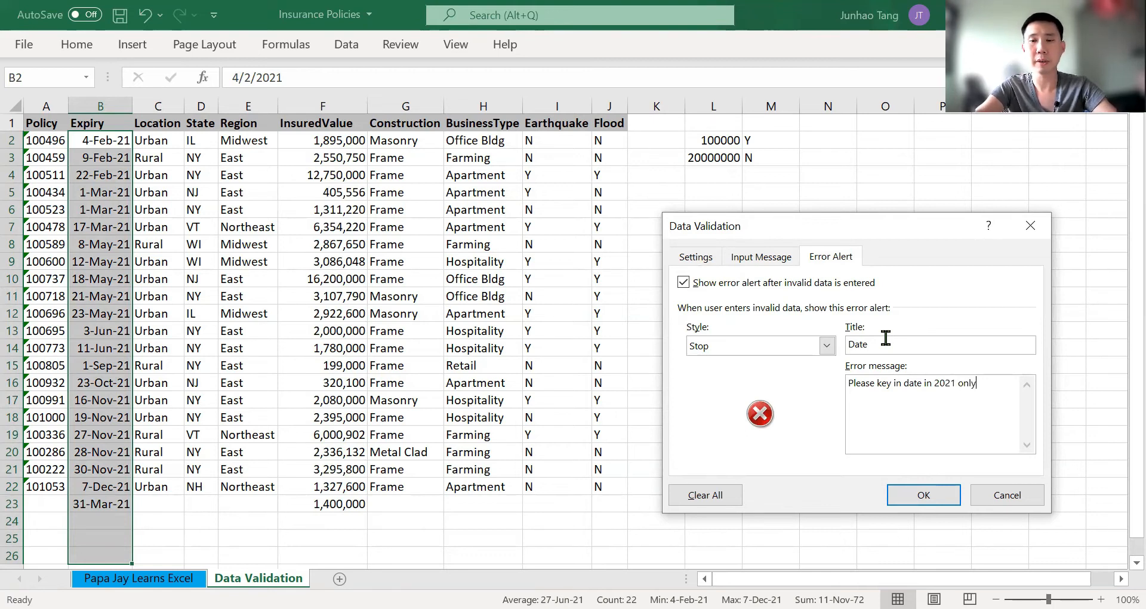
Enter the error message "Please key in date in 2021 only" for the Expiry error alert and apply the settings
{"action": "left_click", "coordinate": [949, 494]}
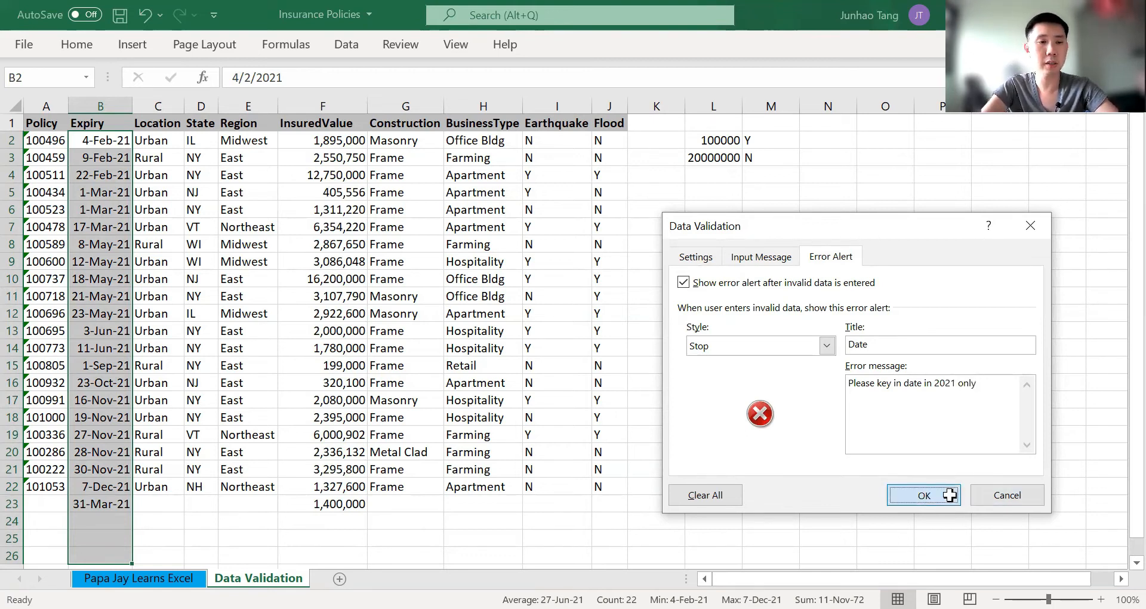
Test the custom Expiry error alert by trying 3/8/2020 in cell B23, and restore the date 31/3/2021
{"action": "key", "text": "Down"}
{"action": "key", "text": "Down"}
{"action": "key", "text": "ctrl+Down"}
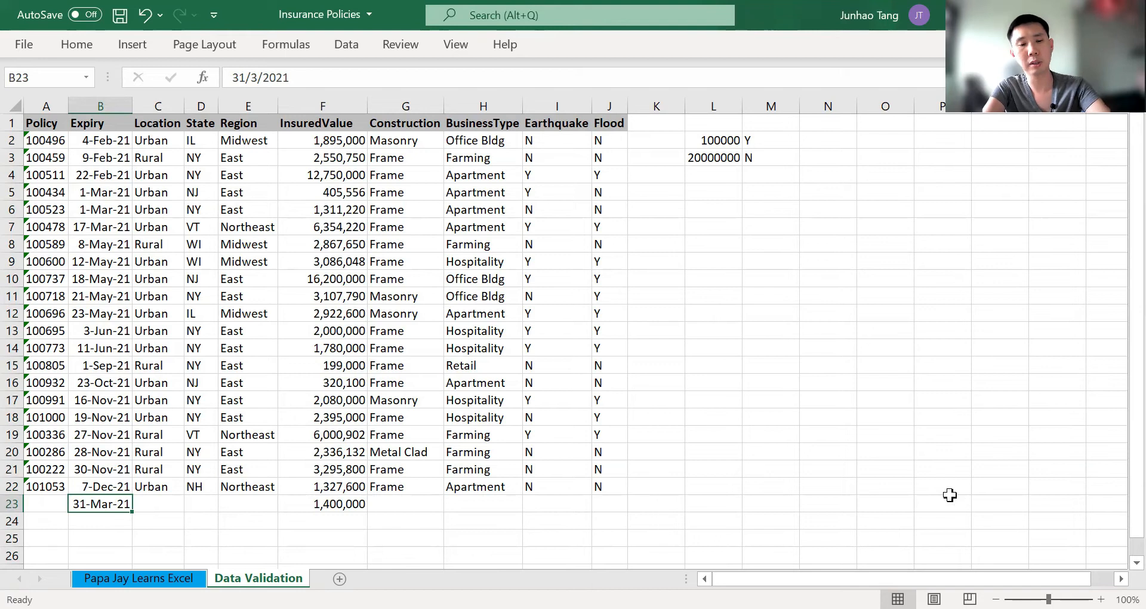
{"action": "type", "text": "3"}
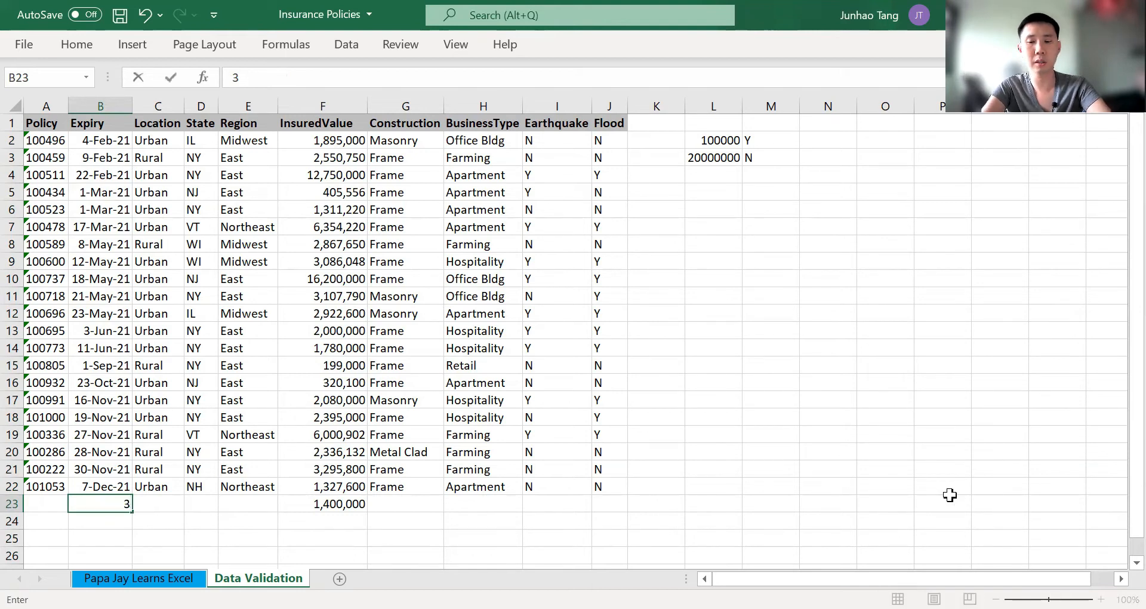
{"action": "type", "text": "/8"}
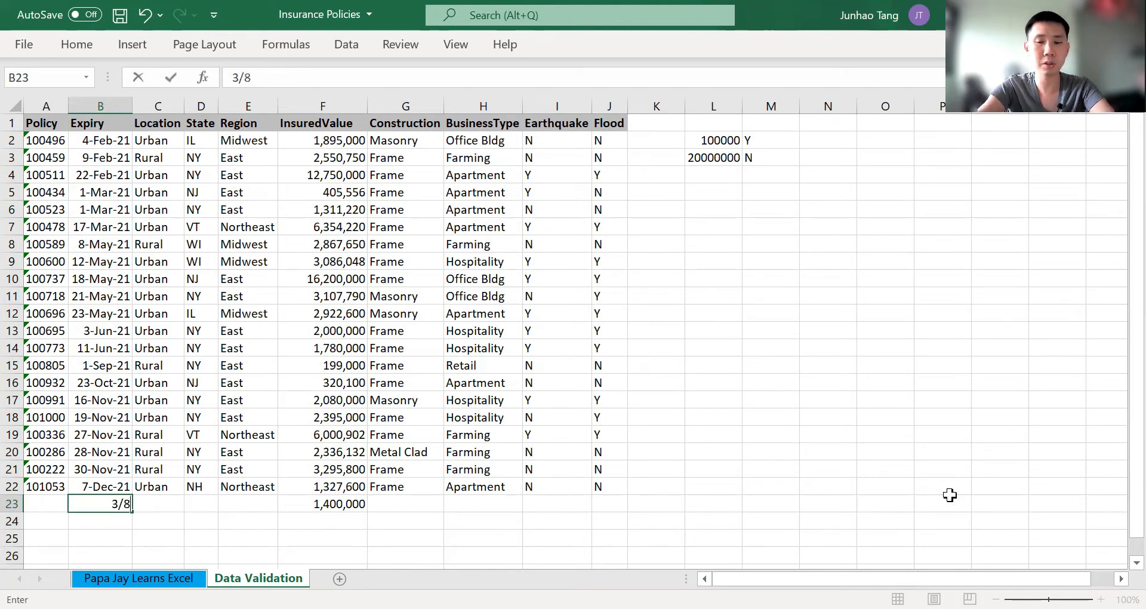
{"action": "type", "text": "/2020"}
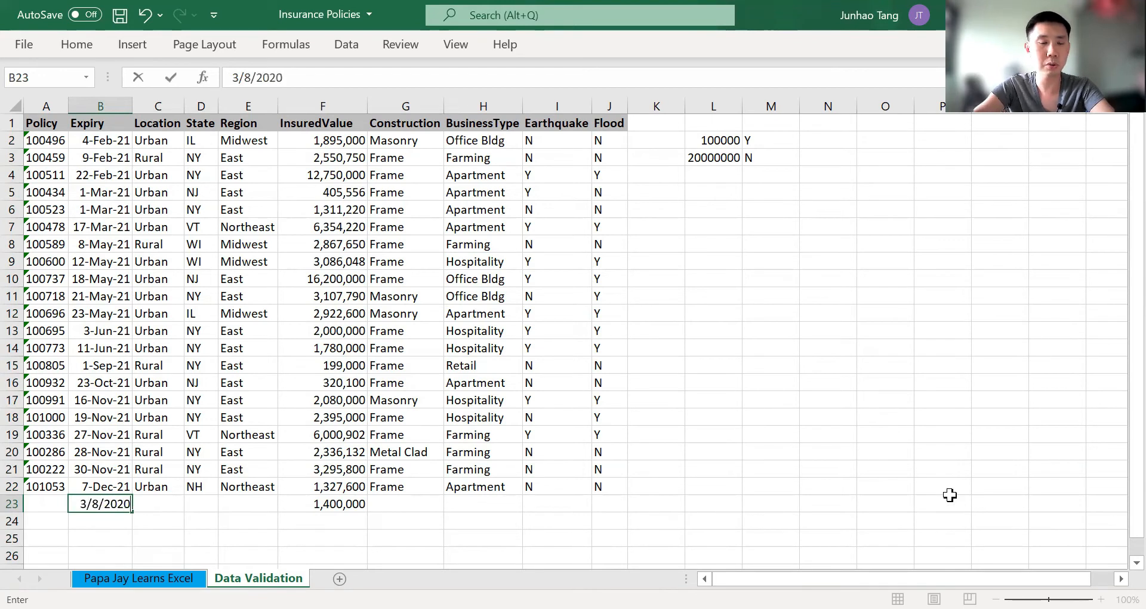
{"action": "key", "text": "Return"}
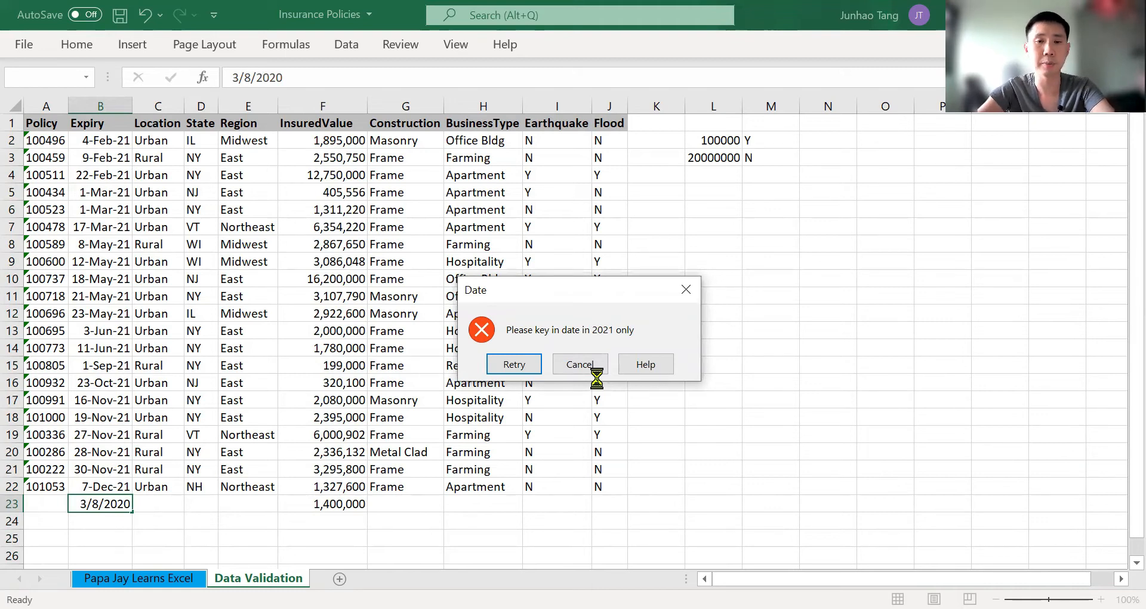
{"action": "key", "text": "Return"}
{"action": "type", "text": "31/3/2021"}
{"action": "key", "text": "Tab"}
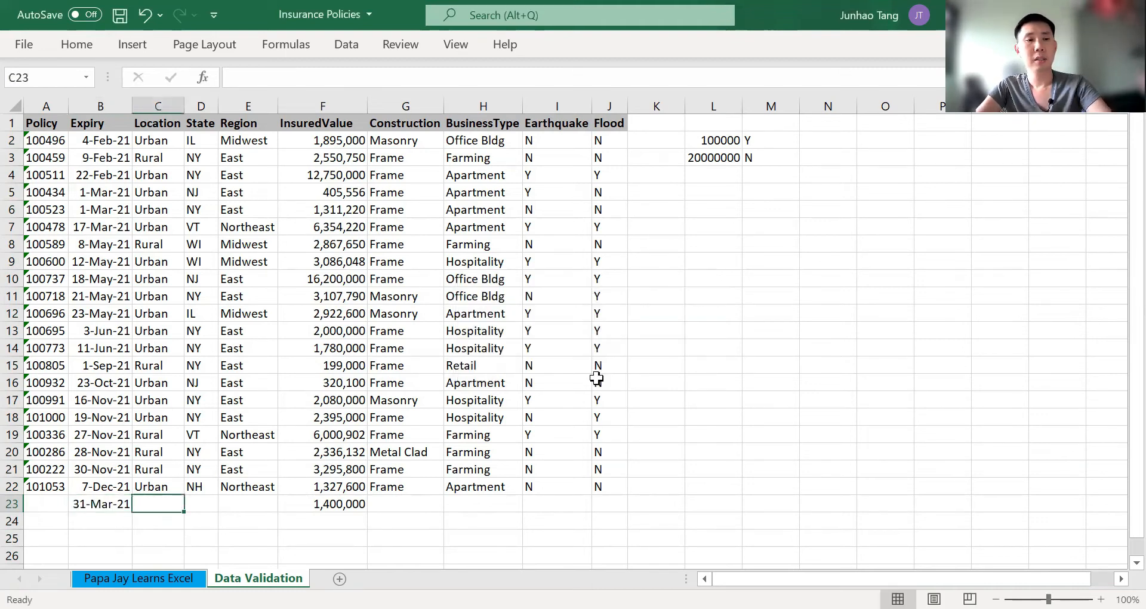
Give State cells D2:D26 a data validation input message titled "State"
{"action": "key", "text": "shift+Tab"}
{"action": "key", "text": "Tab"}
{"action": "key", "text": "Tab"}
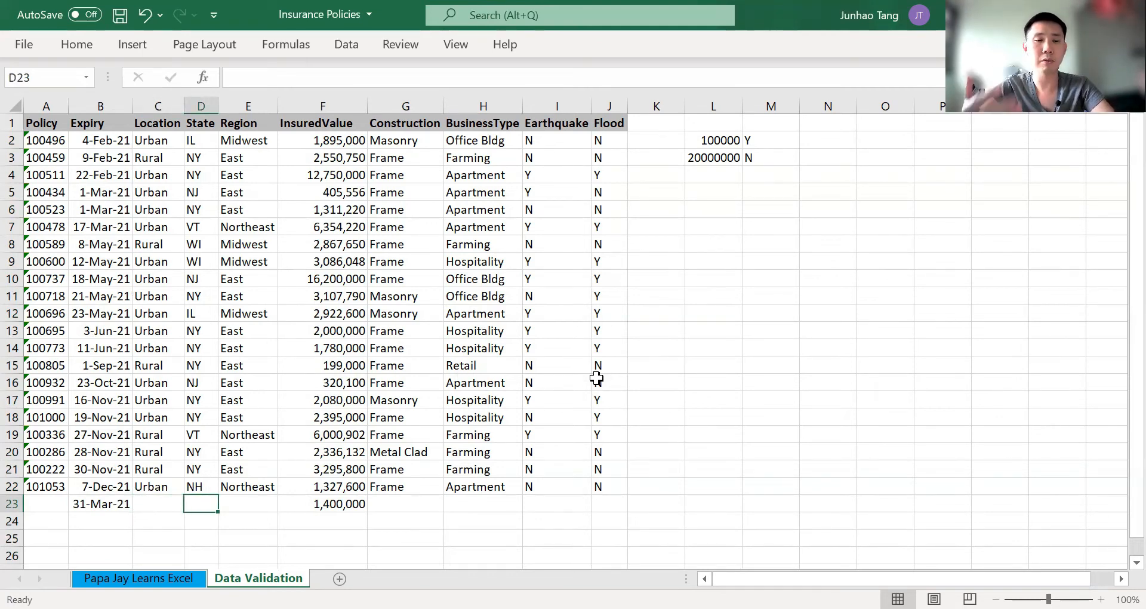
{"action": "key", "text": "Up"}
{"action": "key", "text": "ctrl+Up"}
{"action": "key", "text": "Down"}
{"action": "key", "text": "ctrl+shift+Down"}
{"action": "key", "text": "shift+Down"}
{"action": "key", "text": "shift+Down"}
{"action": "key", "text": "shift+Down"}
{"action": "key", "text": "shift+Down"}
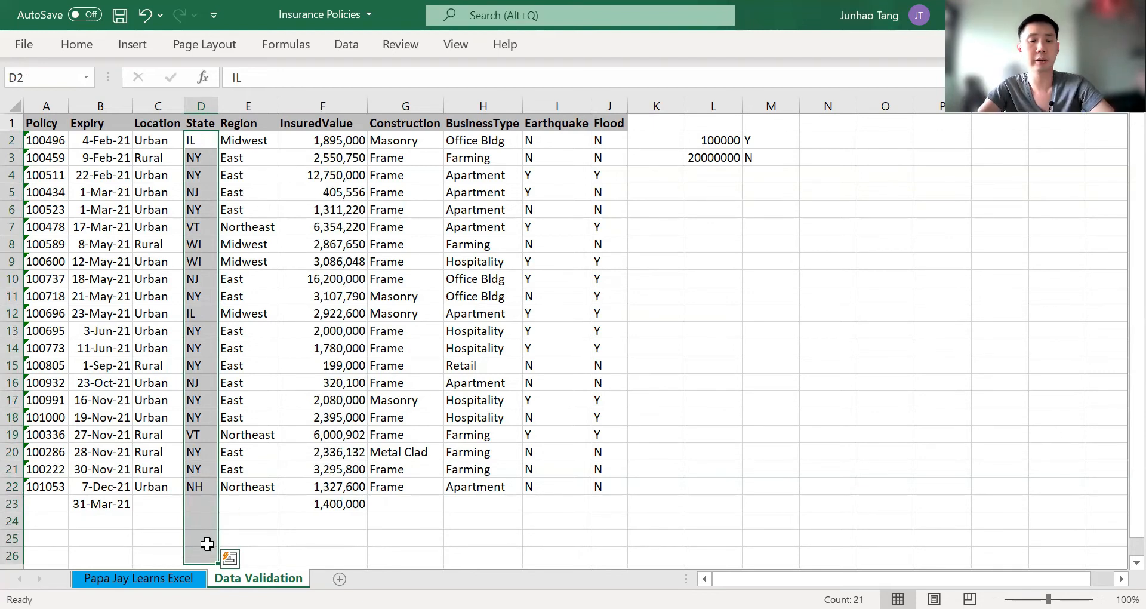
{"action": "key", "text": "alt"}
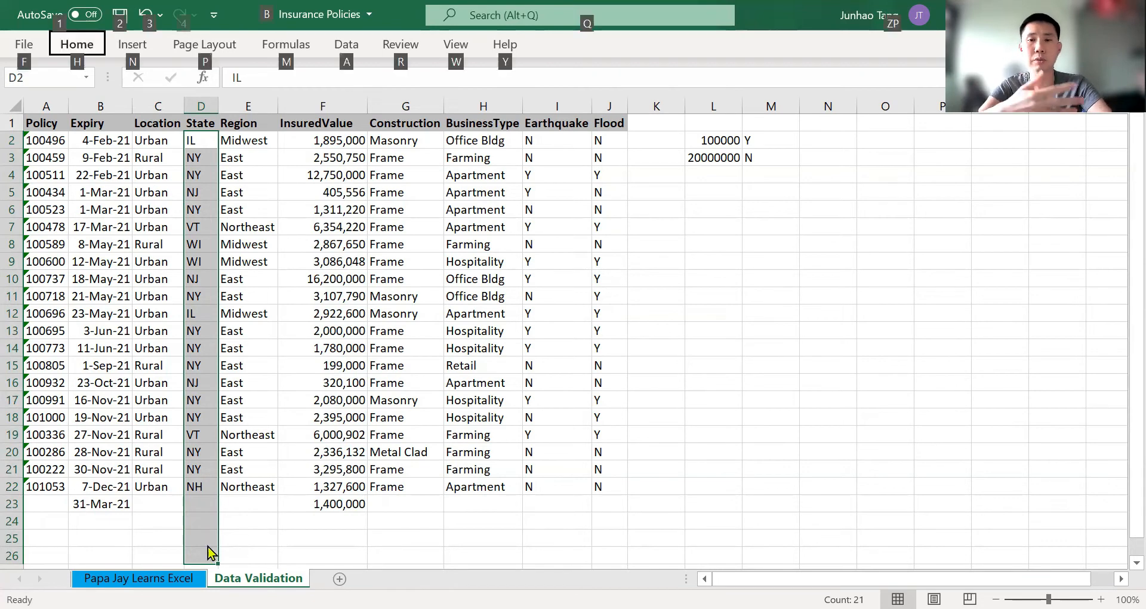
{"action": "key", "text": "a"}
{"action": "key", "text": "v"}
{"action": "key", "text": "v"}
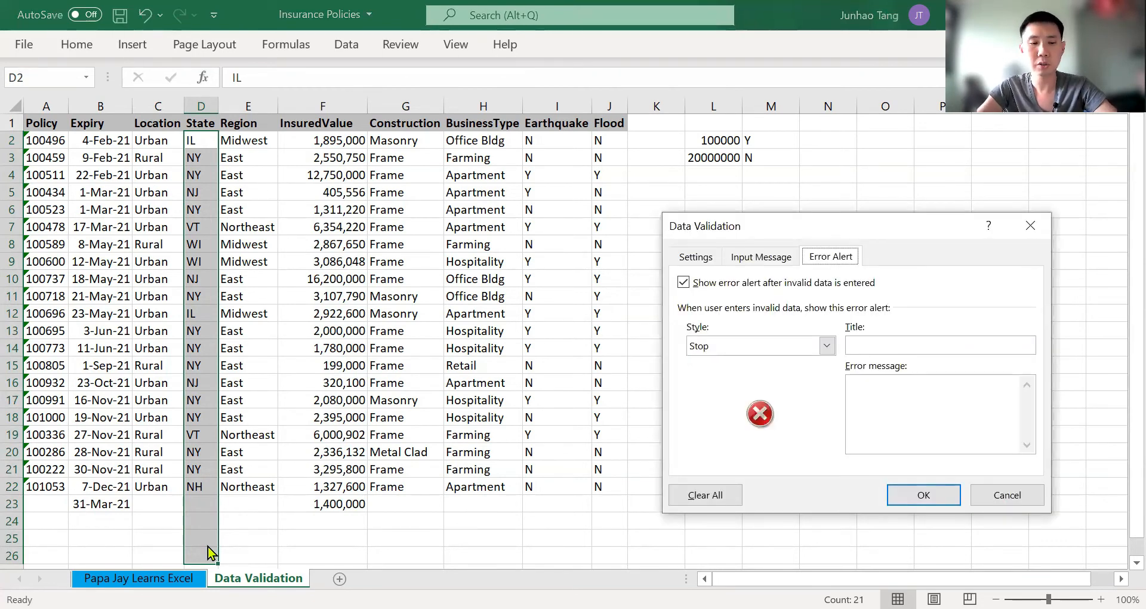
{"action": "key", "text": "Left"}
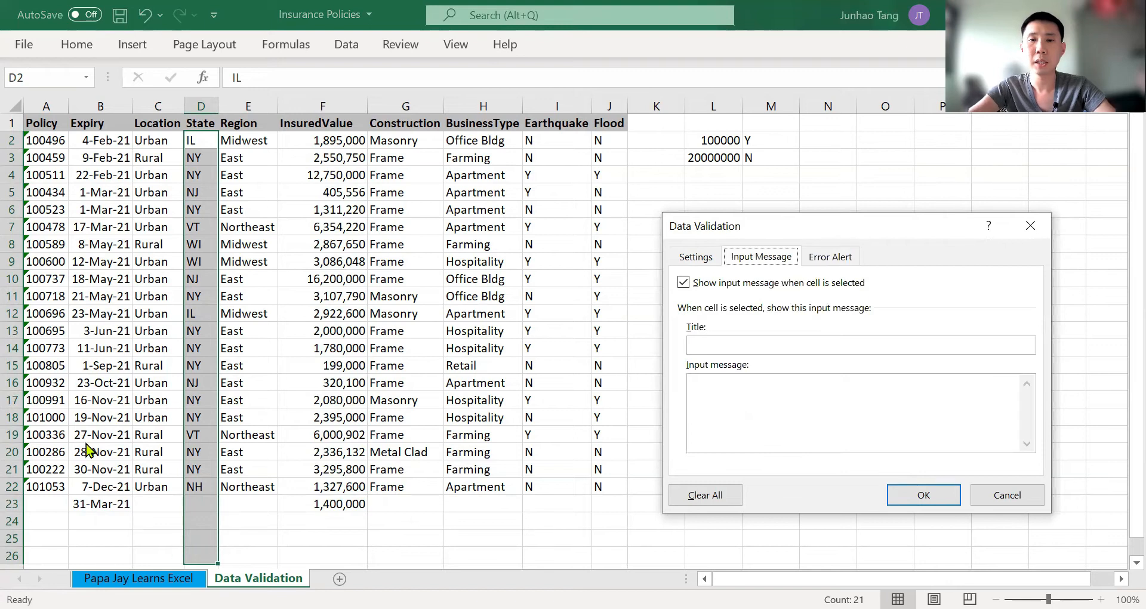
{"action": "left_click", "coordinate": [975, 347]}
{"action": "type", "text": "State"}
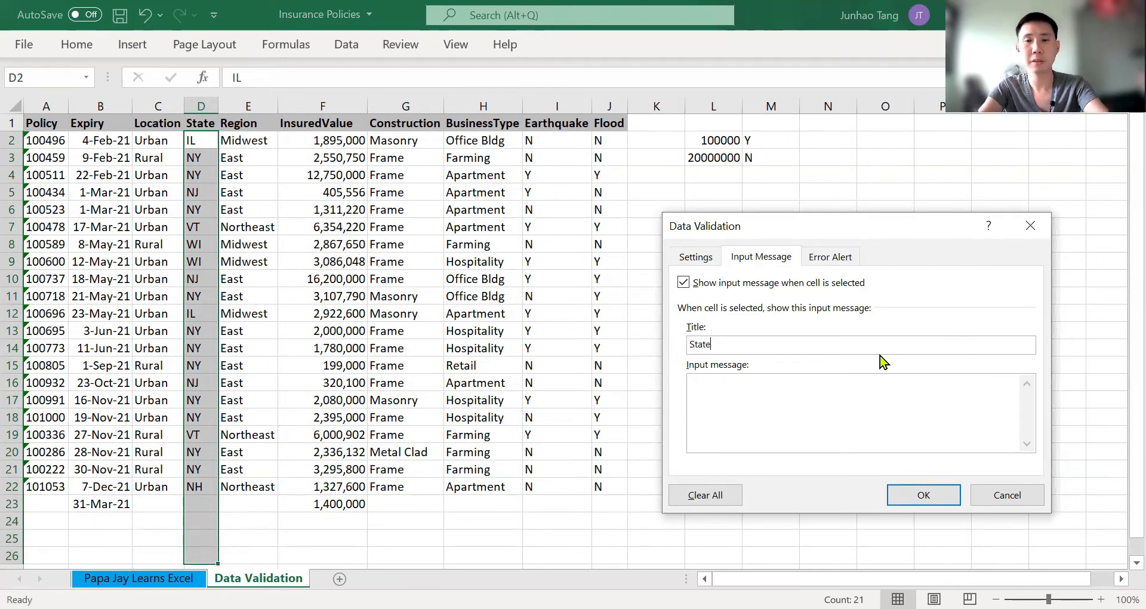
Enter the State input message "Please check that your state is of 2 characters before you key in" and apply the settings
{"action": "key", "text": "ctrl+shift+Tab"}
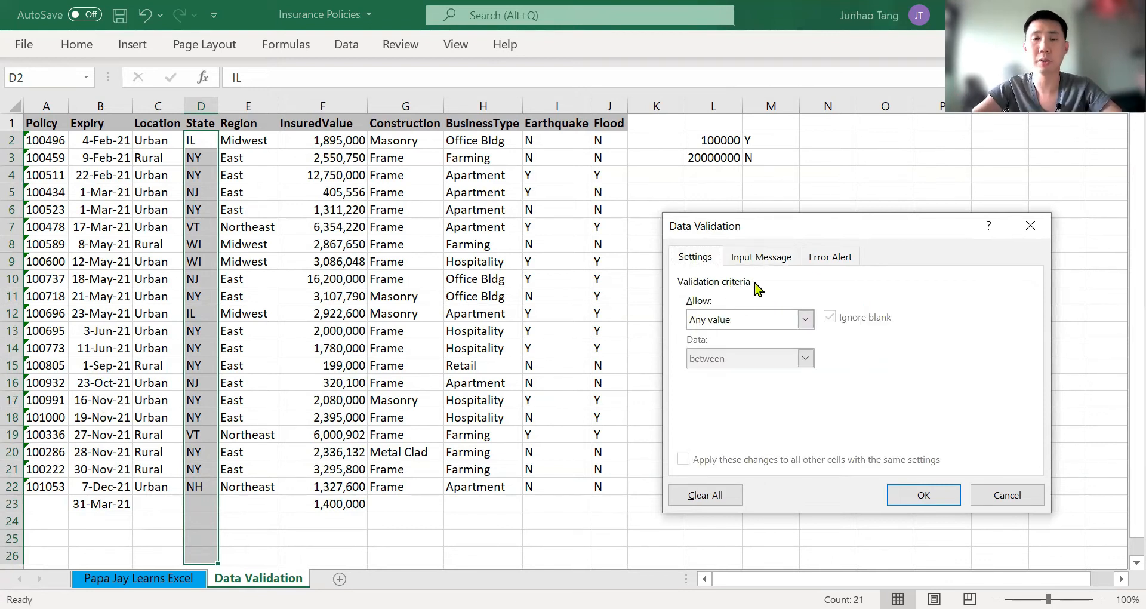
{"action": "key", "text": "ctrl+Tab"}
{"action": "key", "text": "Tab"}
{"action": "key", "text": "Tab"}
{"action": "key", "text": "Tab"}
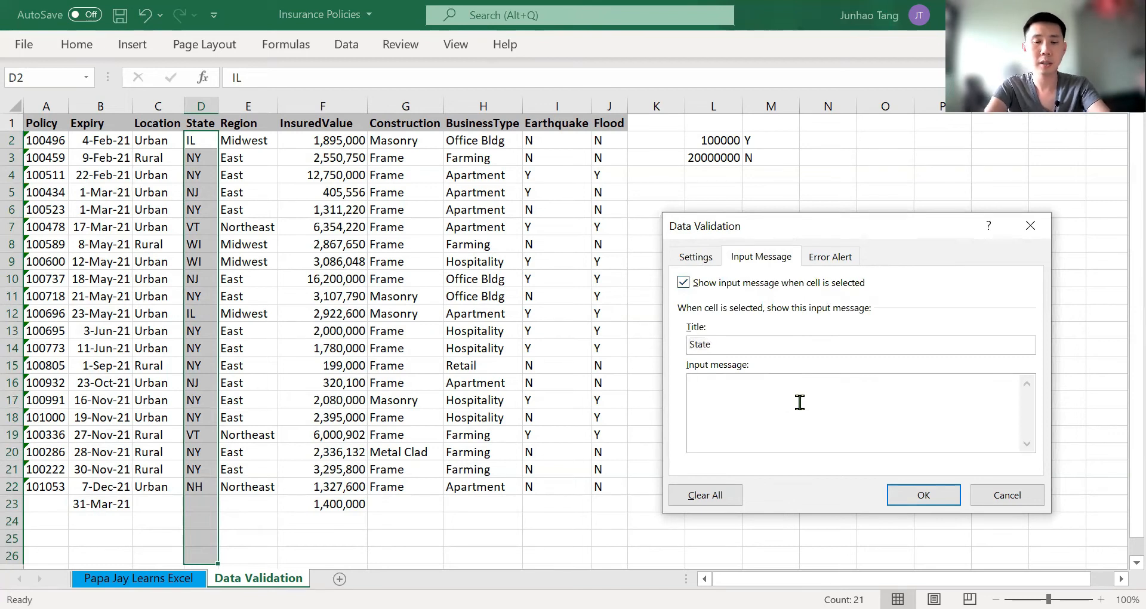
{"action": "type", "text": "Please"}
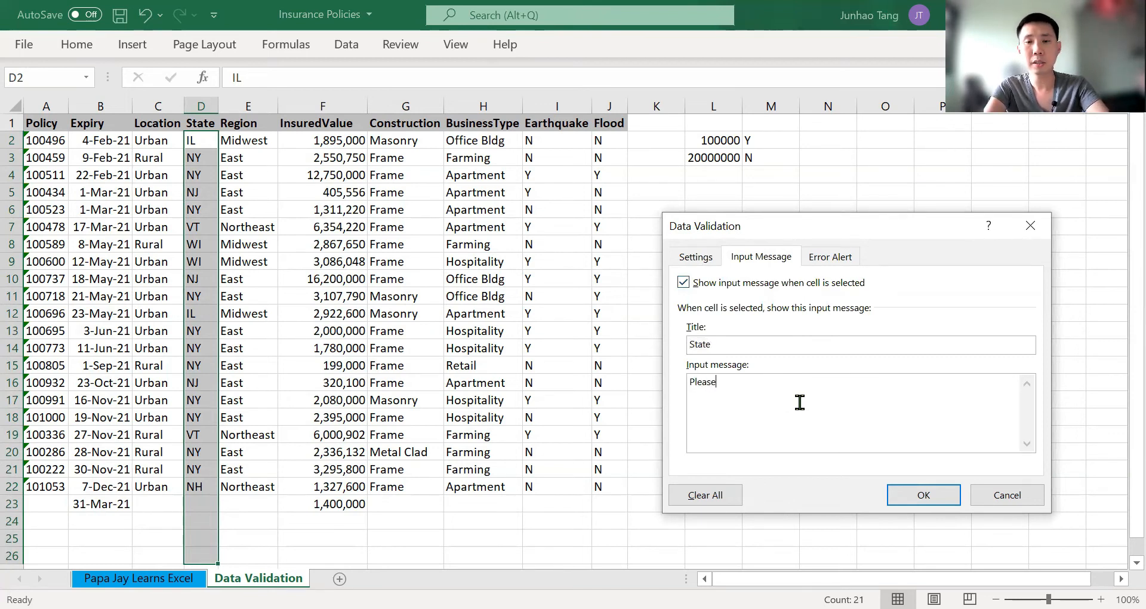
{"action": "type", "text": " check t"}
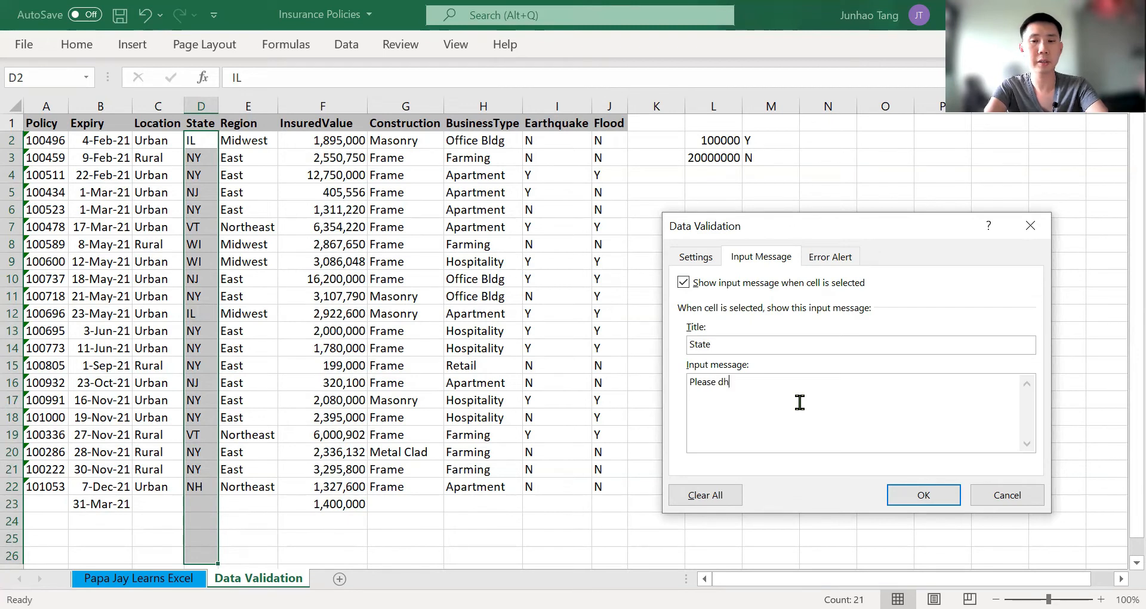
{"action": "type", "text": "hat"}
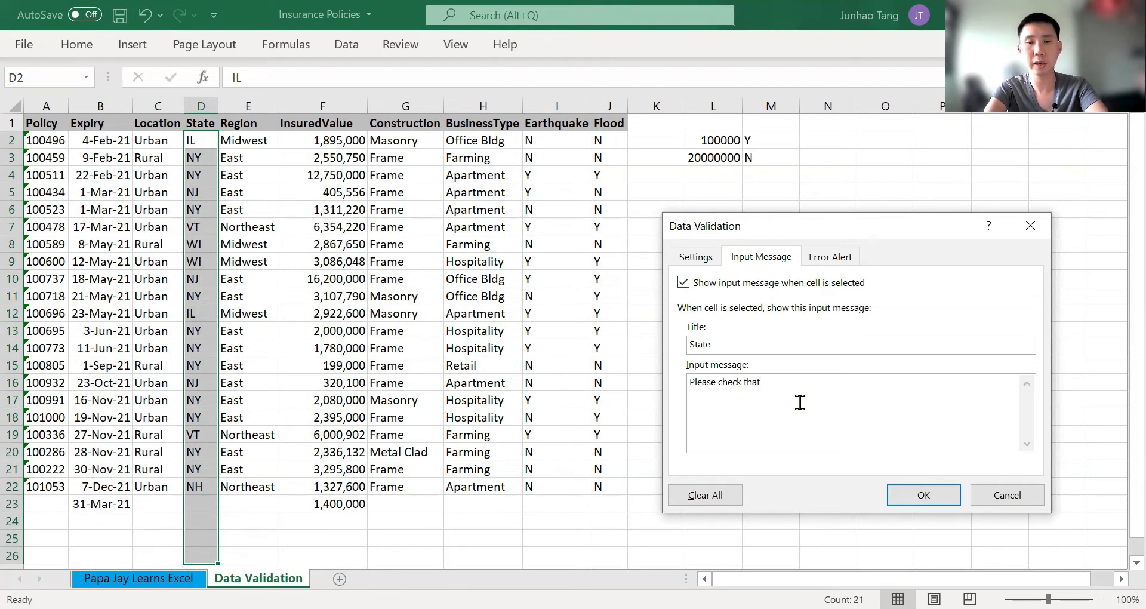
{"action": "type", "text": " your state"}
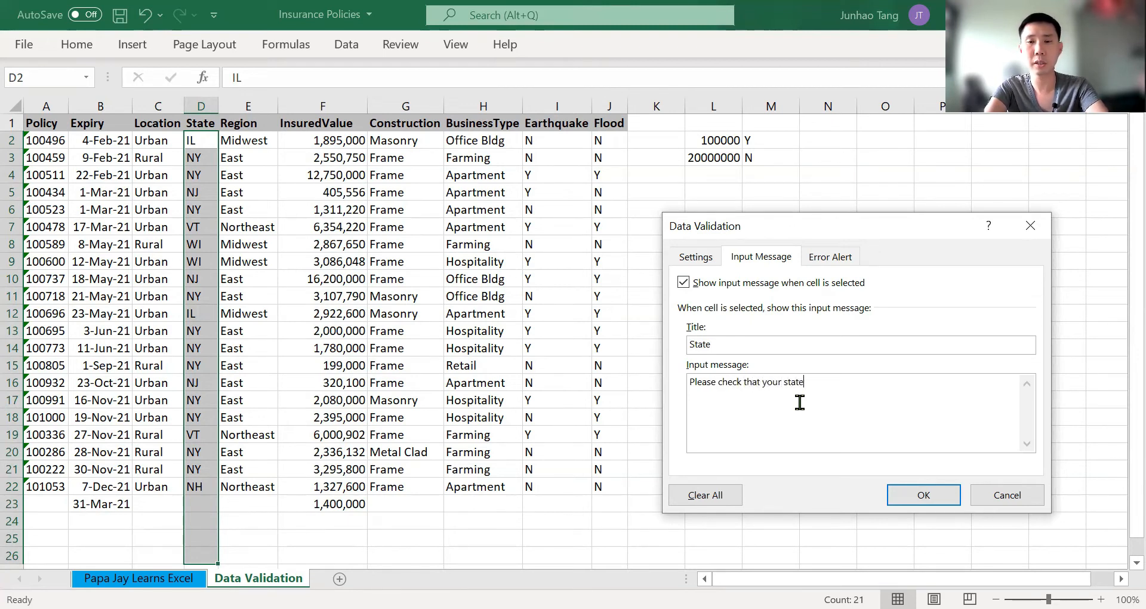
{"action": "type", "text": " is"}
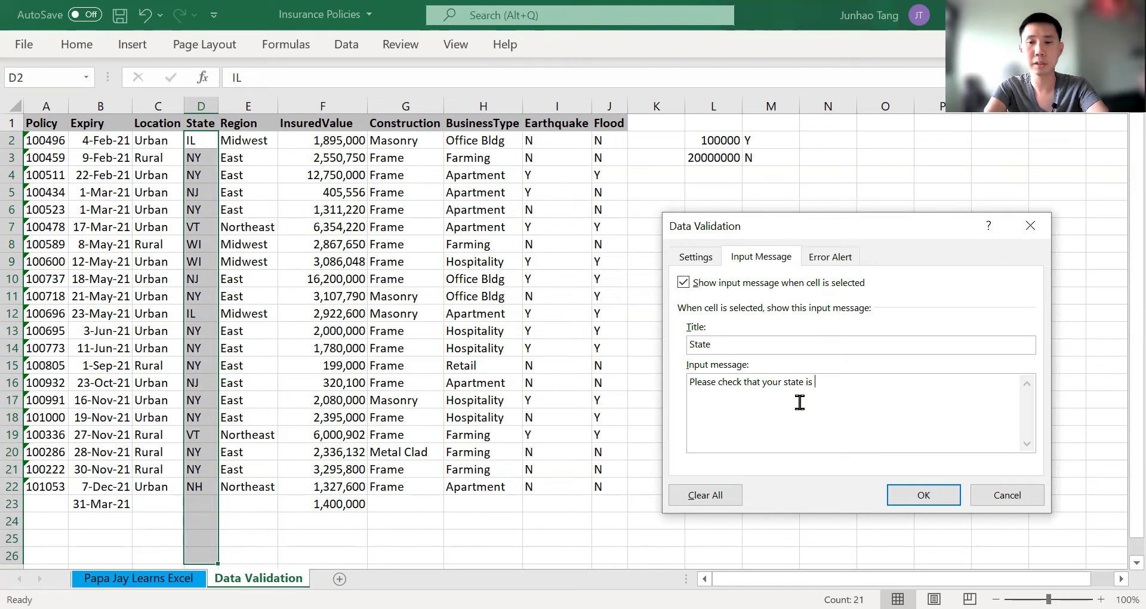
{"action": "type", "text": " of 2 ch"}
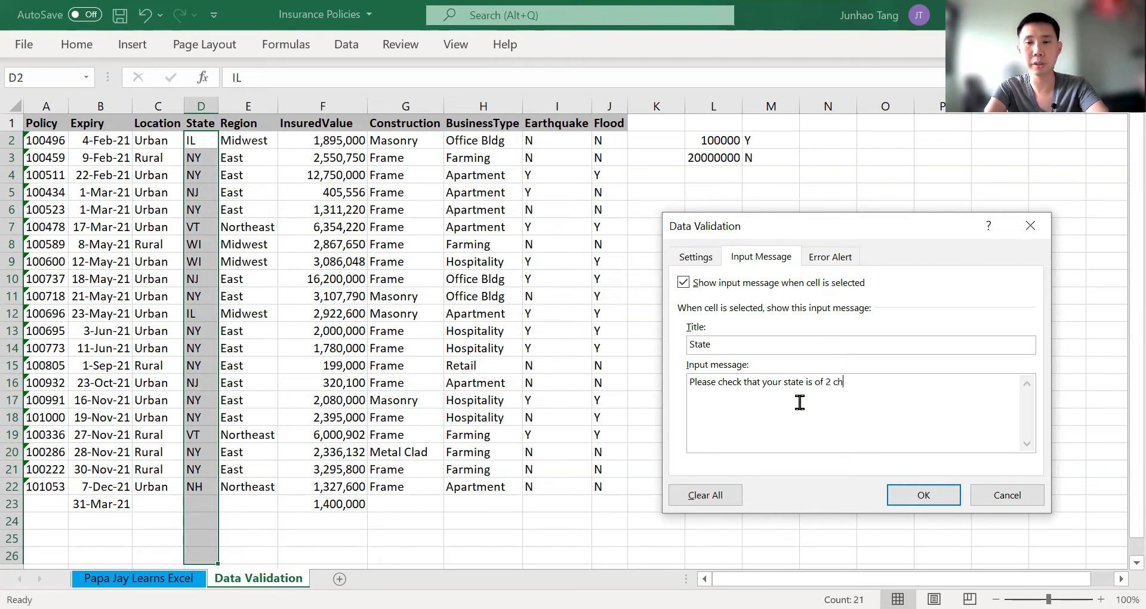
{"action": "type", "text": "aracters "}
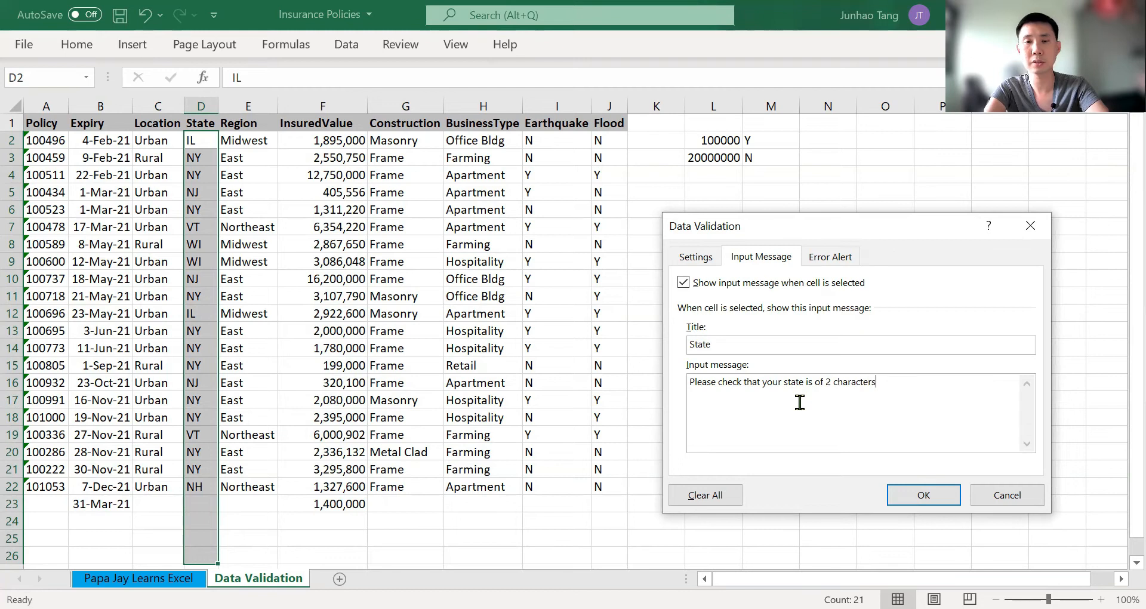
{"action": "type", "text": "before you "}
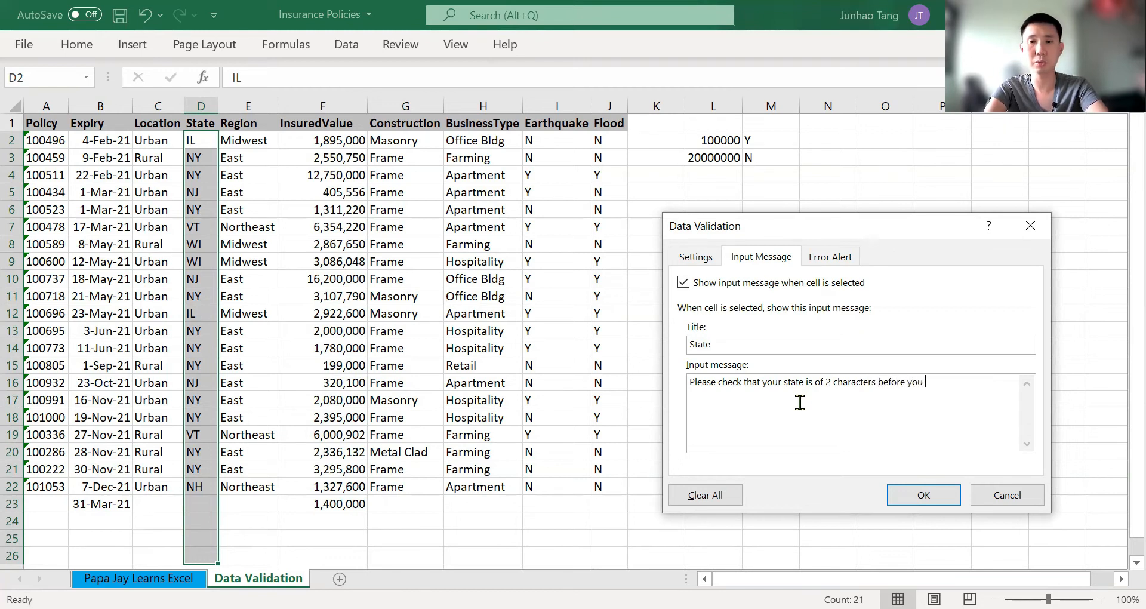
{"action": "type", "text": "key in"}
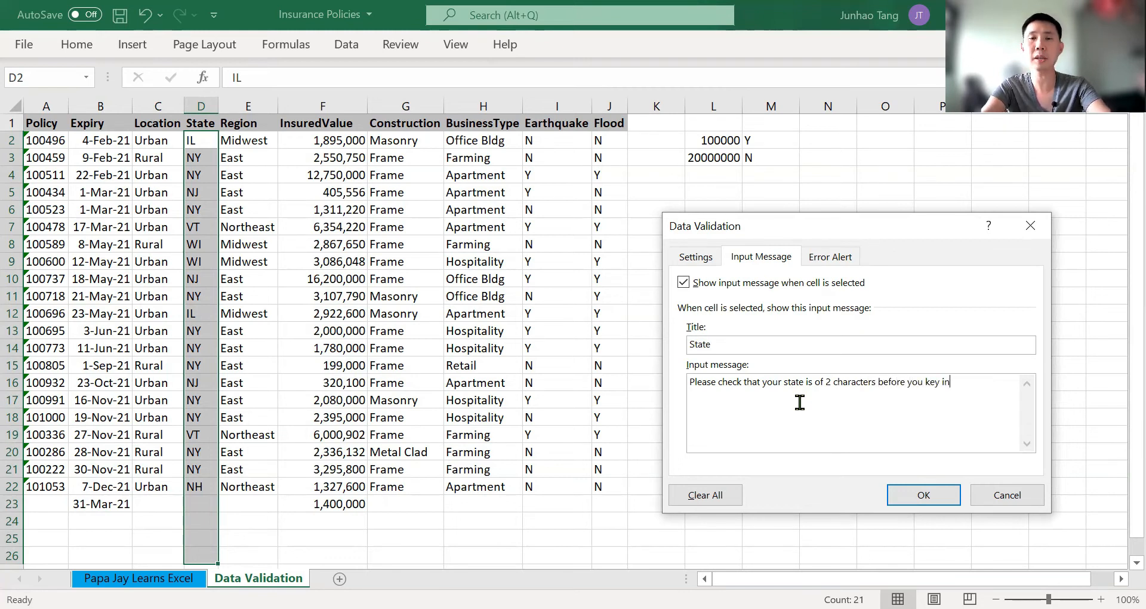
{"action": "left_click", "coordinate": [912, 489]}
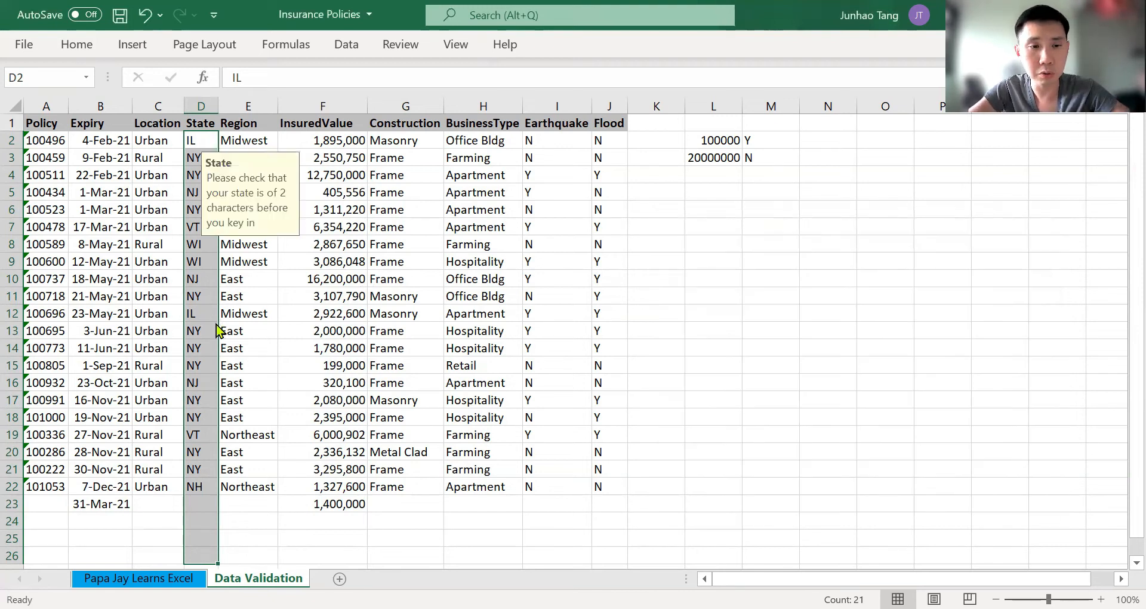
Test the State input message on cells D12 and D23 by entering GRT in D23, and clear that cell
{"action": "left_click", "coordinate": [205, 314]}
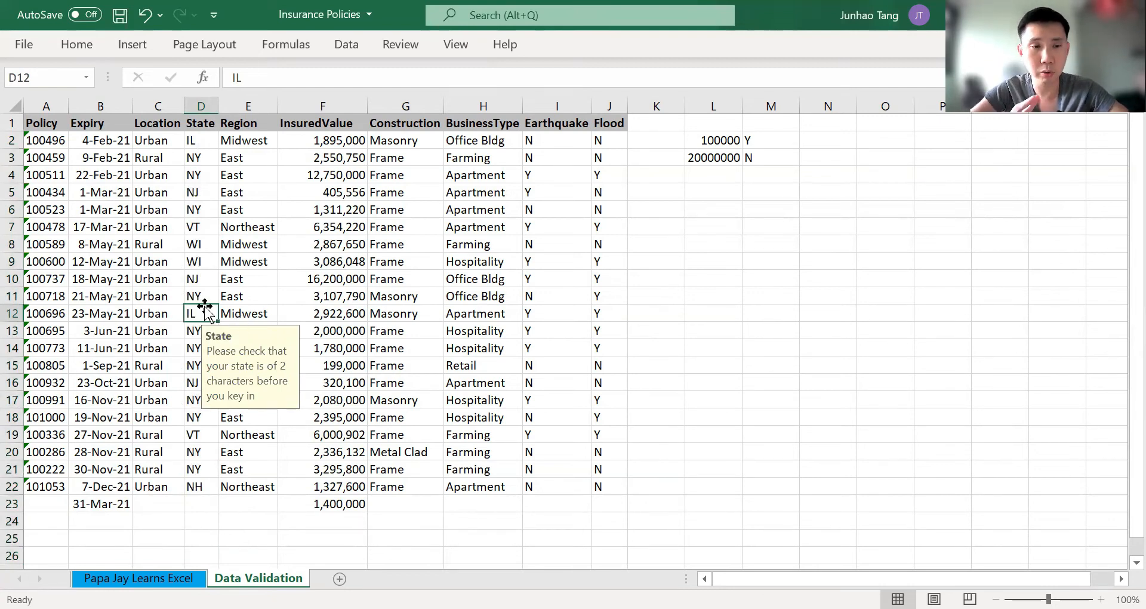
{"action": "left_click", "coordinate": [205, 503]}
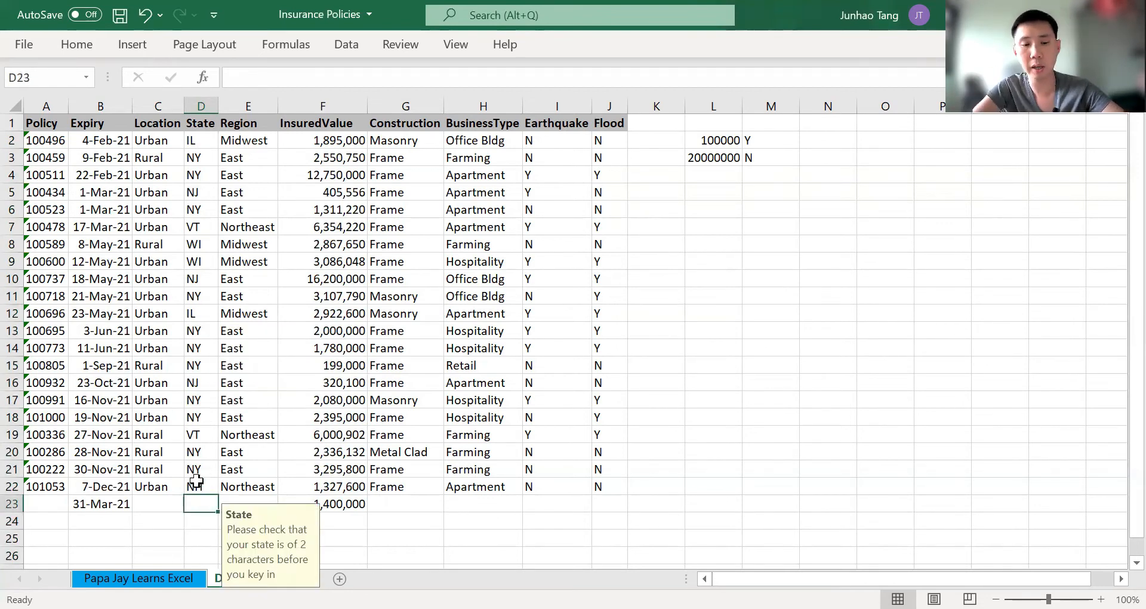
{"action": "type", "text": "F"}
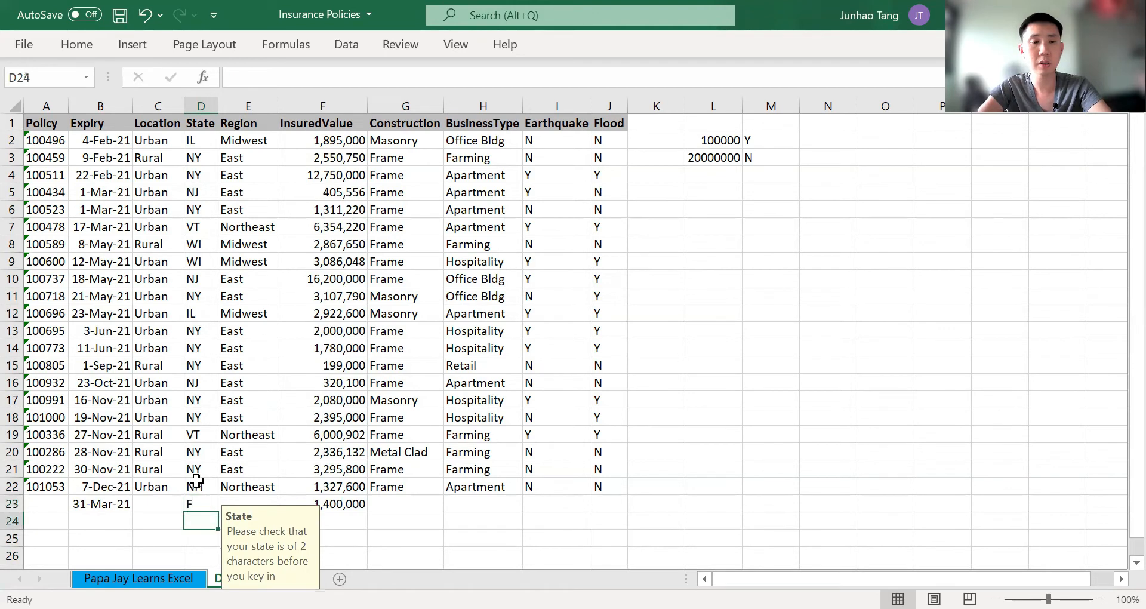
{"action": "key", "text": "BackSpace"}
{"action": "type", "text": "GRT"}
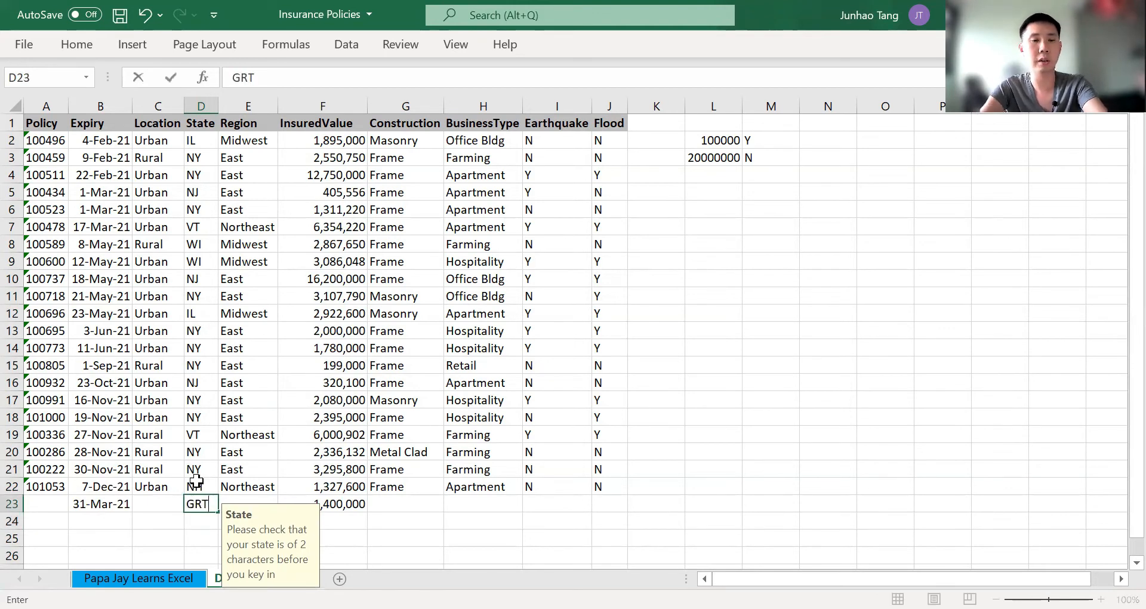
{"action": "key", "text": "Return"}
{"action": "key", "text": "Up"}
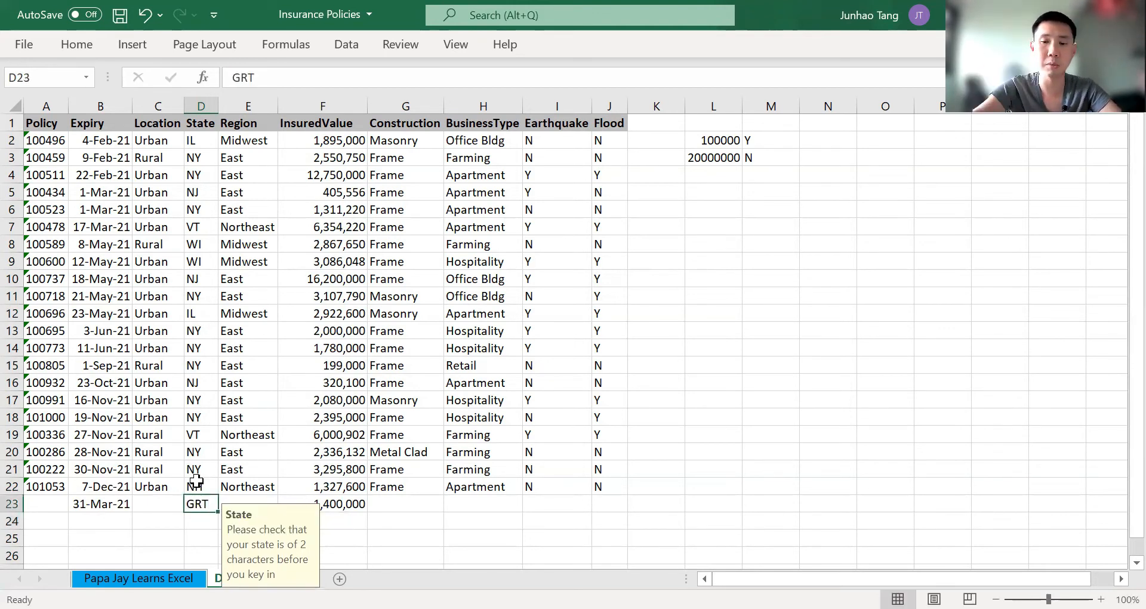
{"action": "key", "text": "Delete"}
{"action": "key", "text": "Right"}
{"action": "key", "text": "Right"}
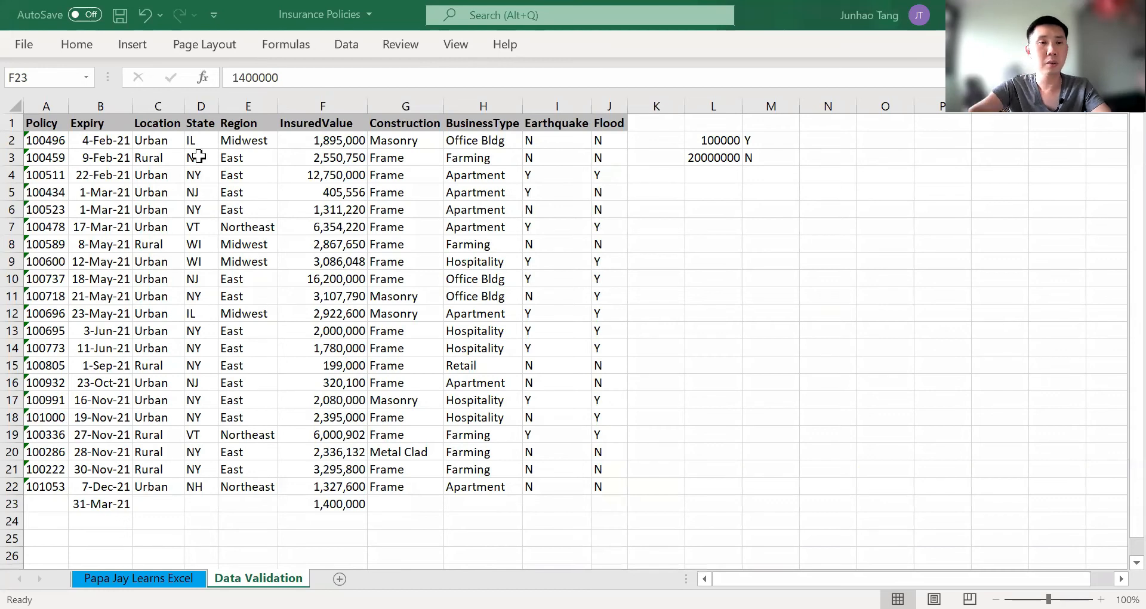
Set the data validation on State cells D2:D26 to allow by text length
{"action": "left_click", "coordinate": [199, 157]}
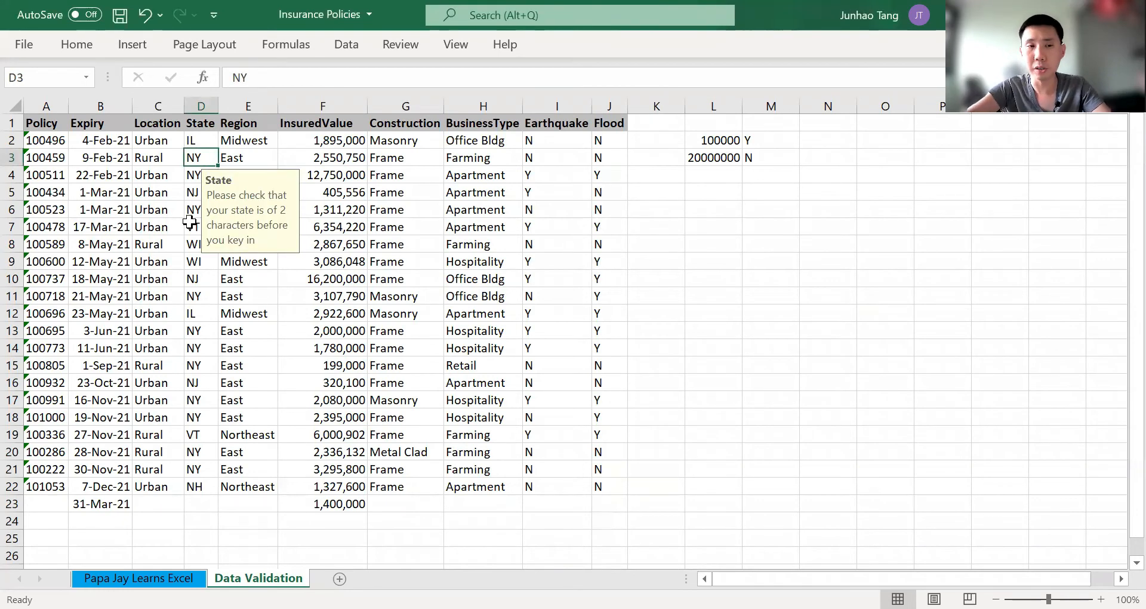
{"action": "key", "text": "Up"}
{"action": "key", "text": "ctrl+shift+Down"}
{"action": "key", "text": "shift+Down"}
{"action": "key", "text": "shift+Down"}
{"action": "key", "text": "shift+Down"}
{"action": "key", "text": "shift+Down"}
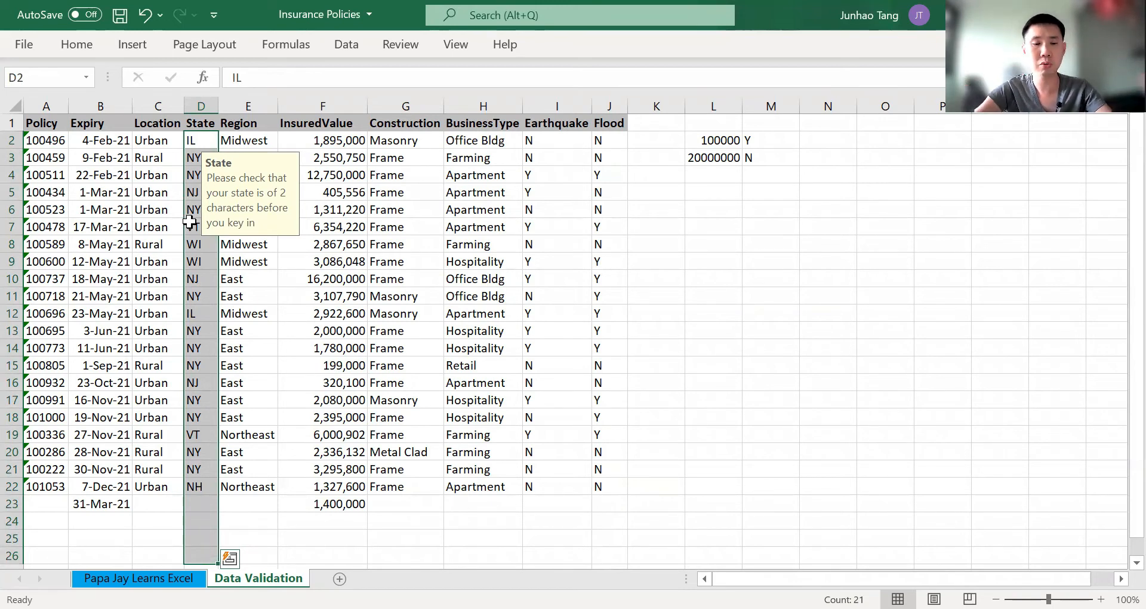
{"action": "key", "text": "alt"}
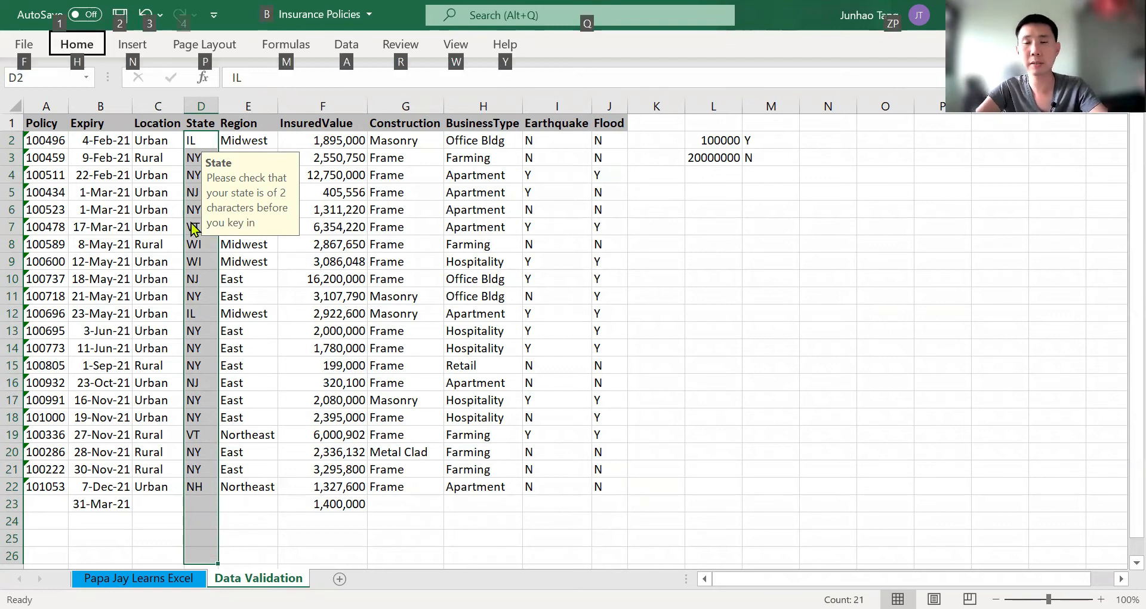
{"action": "key", "text": "a"}
{"action": "key", "text": "v"}
{"action": "key", "text": "v"}
{"action": "key", "text": "ctrl+shift+Tab"}
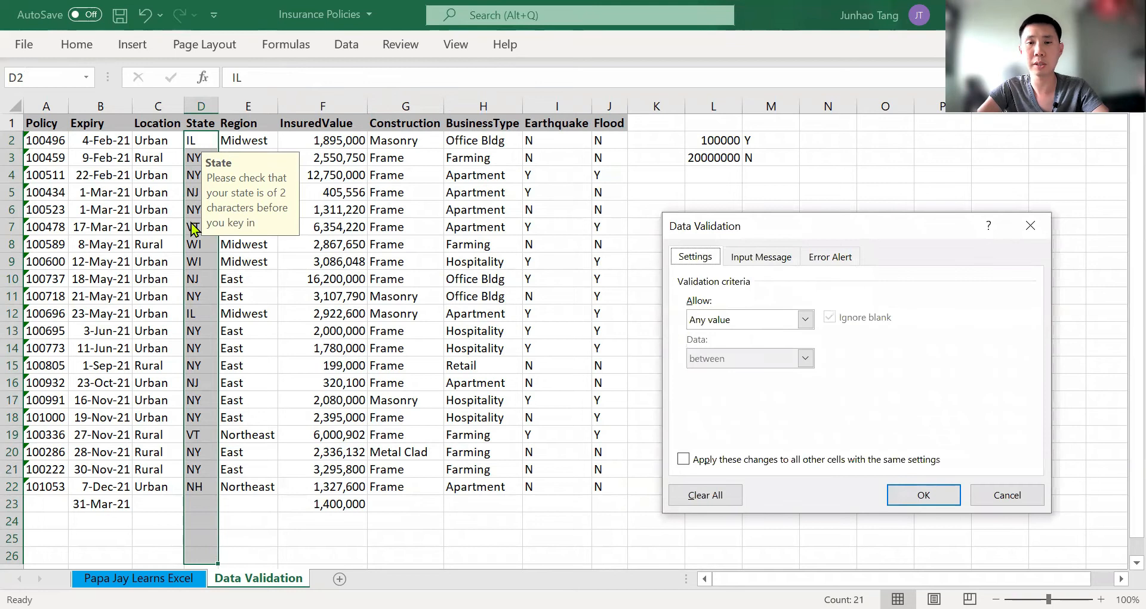
{"action": "key", "text": "Tab"}
{"action": "key", "text": "alt+Down"}
{"action": "key", "text": "Down"}
{"action": "key", "text": "Down"}
{"action": "key", "text": "Down"}
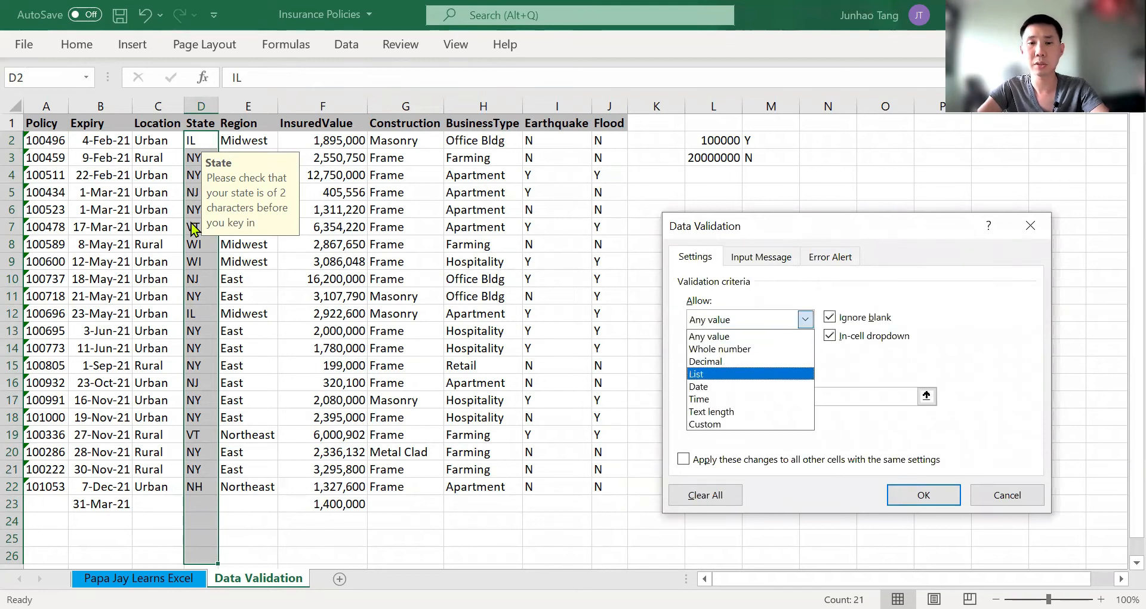
{"action": "key", "text": "Down"}
{"action": "key", "text": "Down"}
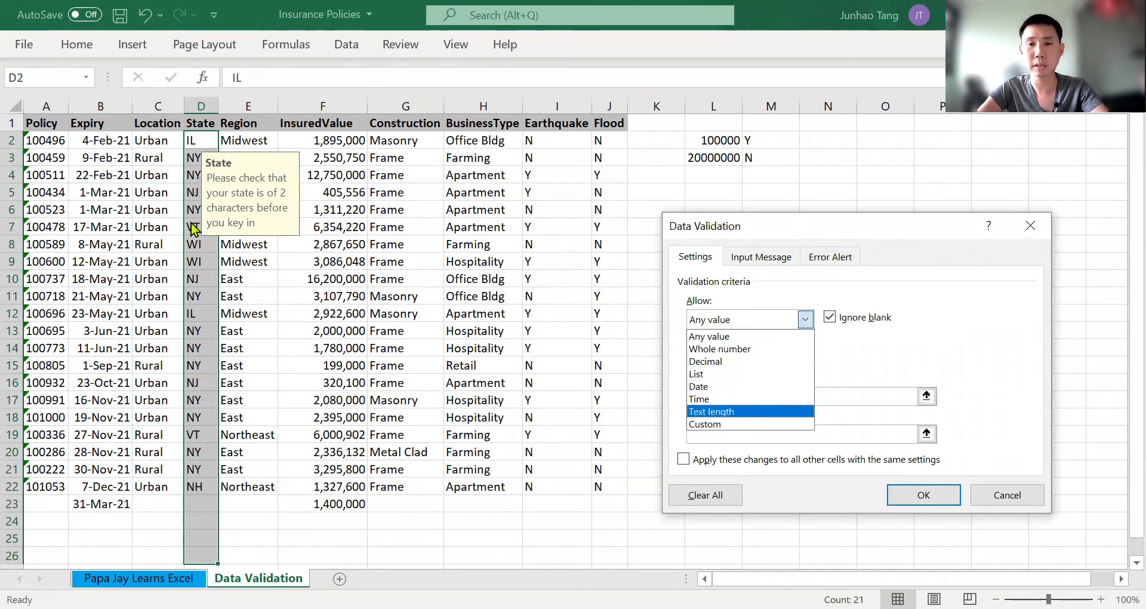
{"action": "key", "text": "Return"}
Set both the minimum and maximum text length for the State cells to 2 and apply the validation
{"action": "key", "text": "Tab"}
{"action": "key", "text": "Tab"}
{"action": "key", "text": "Tab"}
{"action": "type", "text": "1"}
{"action": "key", "text": "Tab"}
{"action": "left_click", "coordinate": [697, 396]}
{"action": "key", "text": "BackSpace"}
{"action": "type", "text": "2"}
{"action": "key", "text": "Tab"}
{"action": "type", "text": "2"}
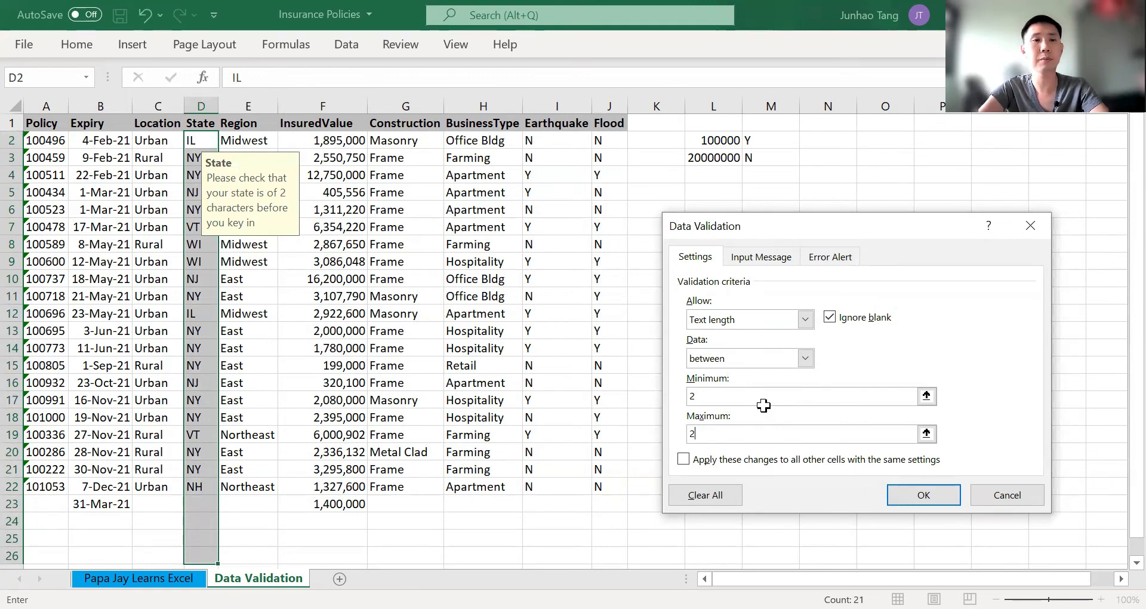
{"action": "key", "text": "Return"}
Test the State text-length rule by trying D and FER in cell D23, and cancel the entry
{"action": "key", "text": "ctrl+Down"}
{"action": "key", "text": "Down"}
{"action": "type", "text": "D"}
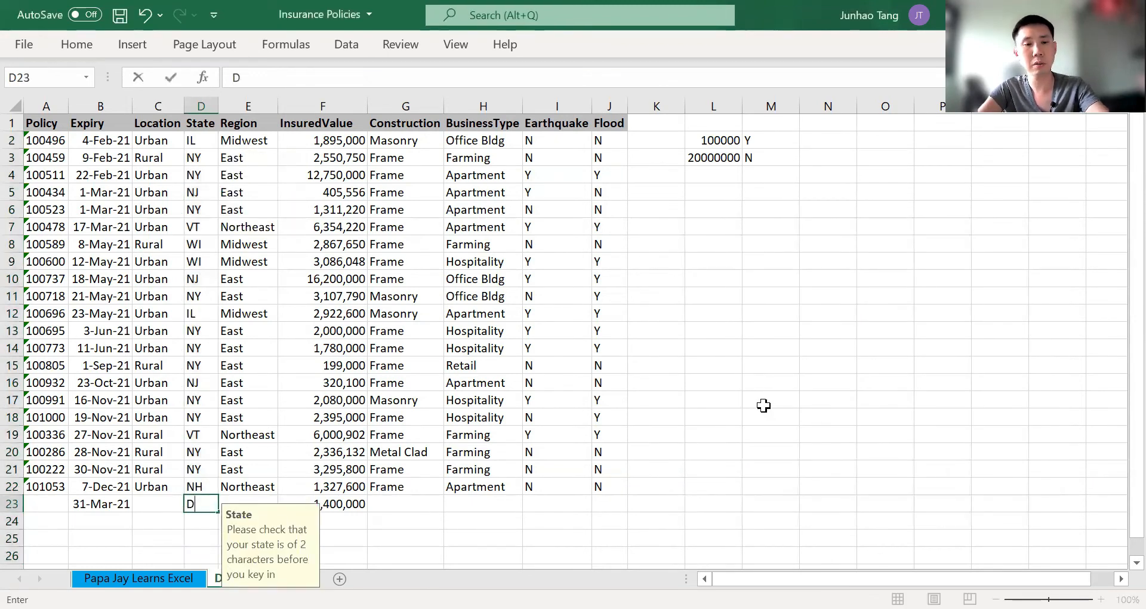
{"action": "key", "text": "Return"}
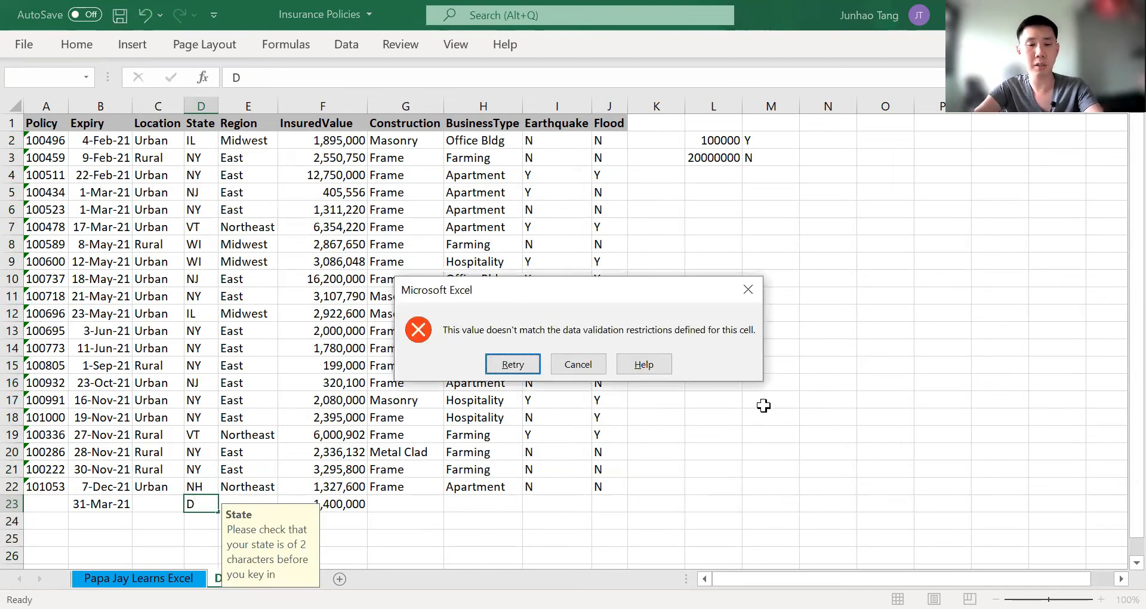
{"action": "key", "text": "Return"}
{"action": "type", "text": "FER"}
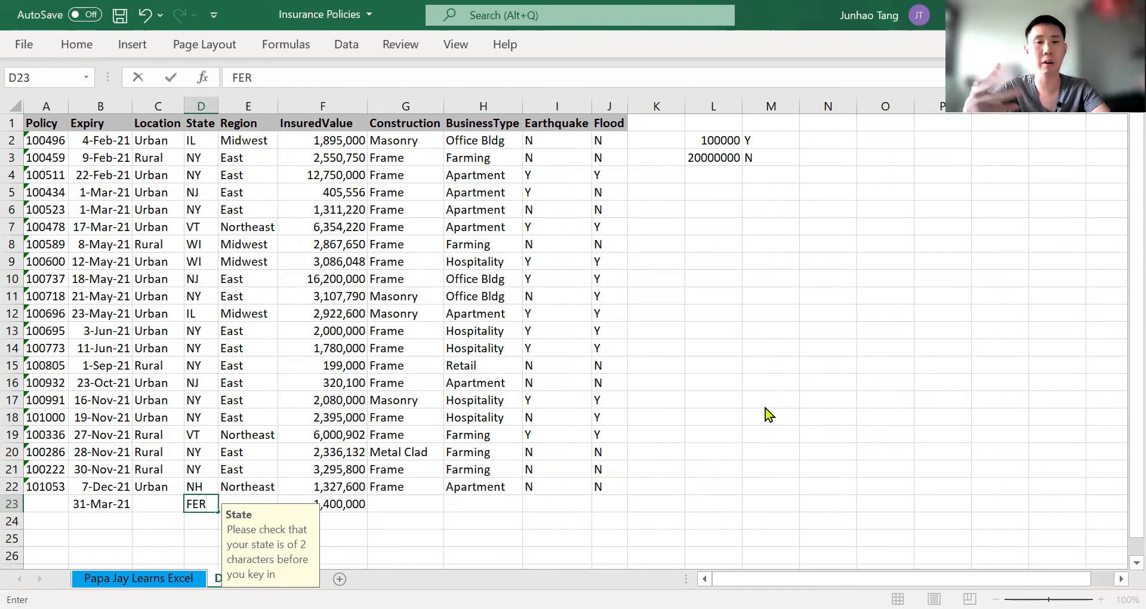
{"action": "key", "text": "Return"}
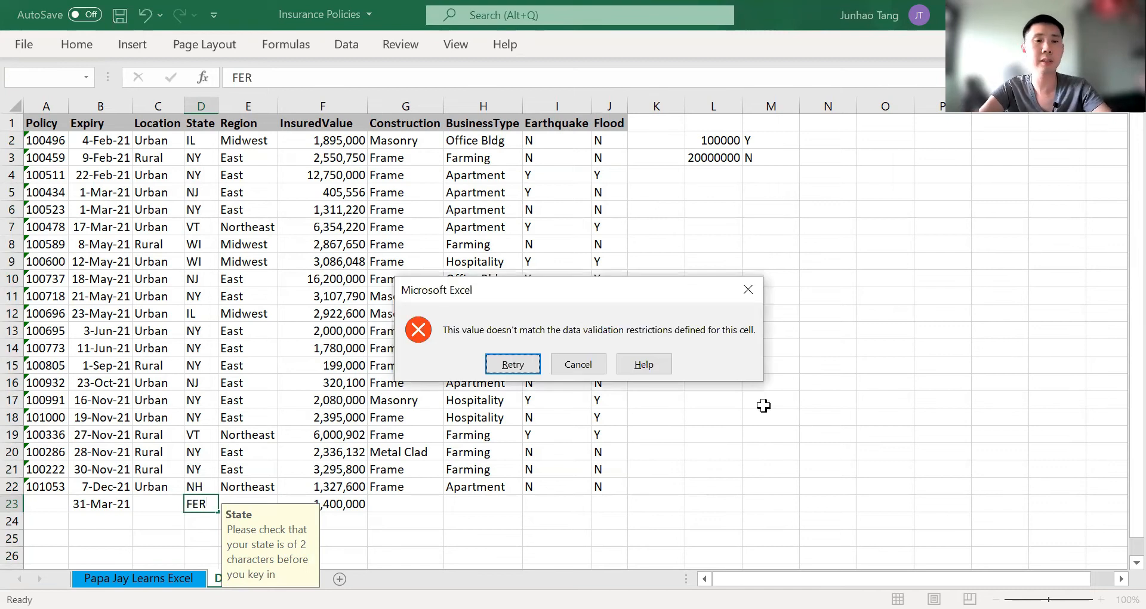
{"action": "key", "text": "Escape"}
{"action": "key", "text": "ctrl+Up"}
{"action": "key", "text": "ctrl+Up"}
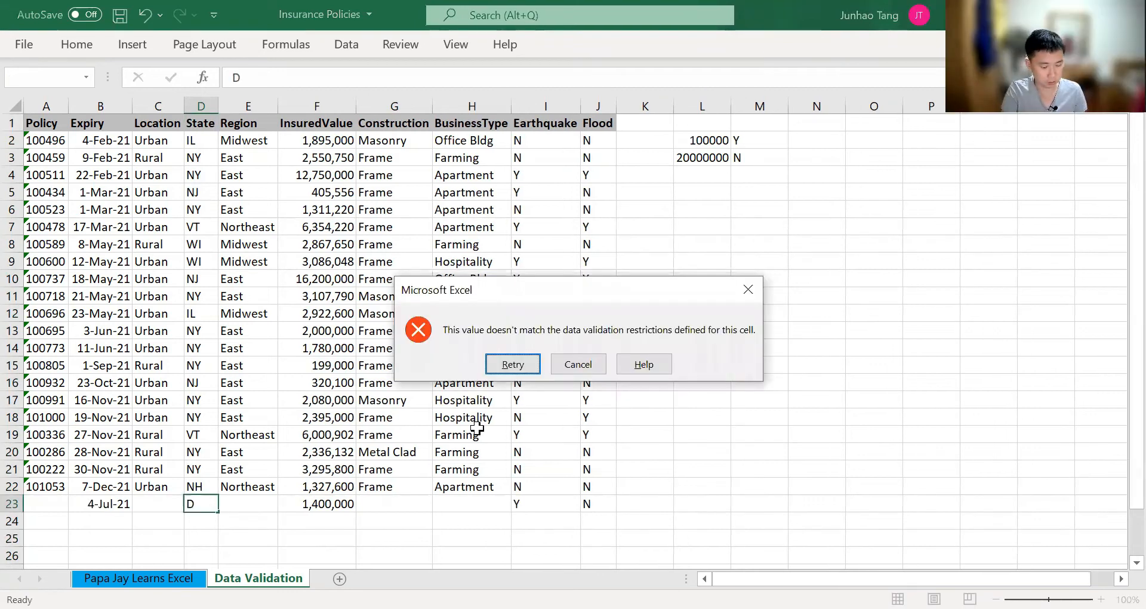
Try the three-character entry MHR in State cell D23 and cancel it
{"action": "key", "text": "Return"}
{"action": "type", "text": "MHR"}
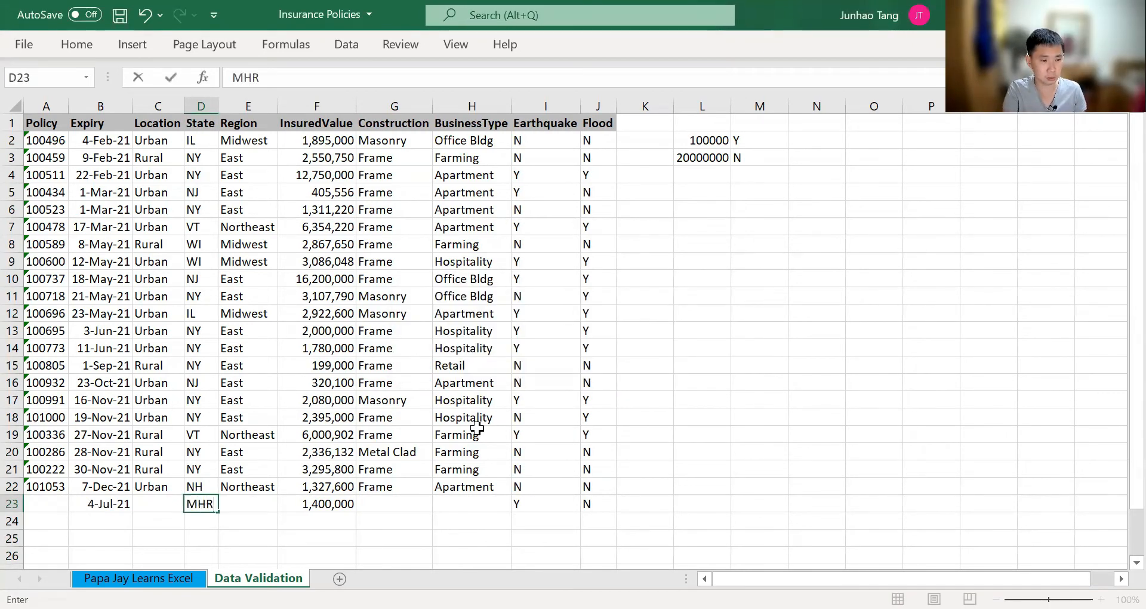
{"action": "key", "text": "Return"}
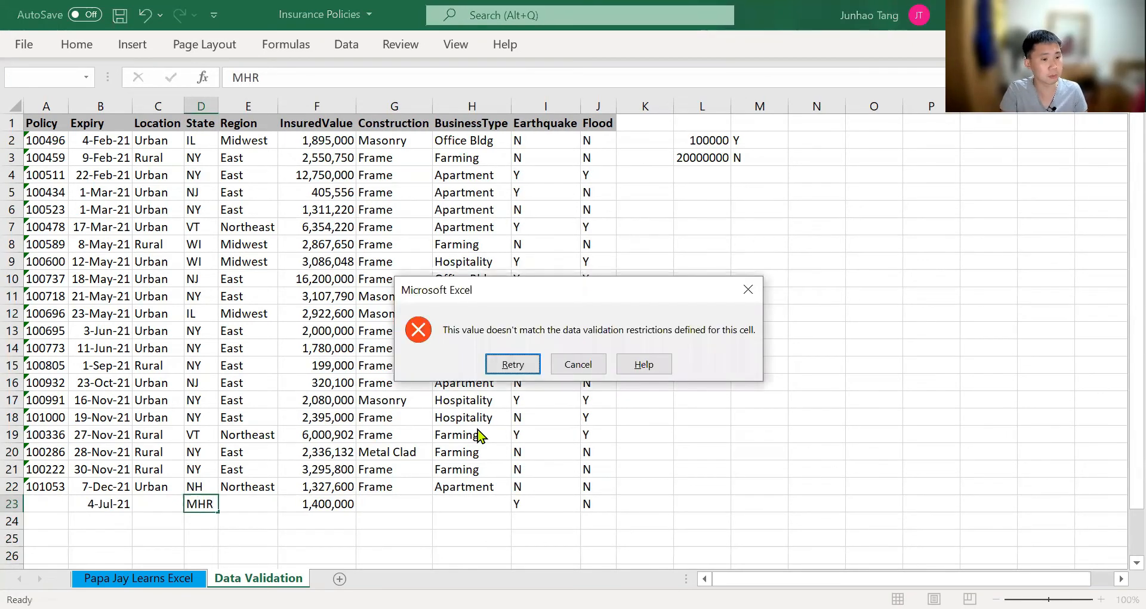
{"action": "key", "text": "Escape"}
Select InsuredValue cells F2:F26 and open their data validation settings
{"action": "key", "text": "Right"}
{"action": "key", "text": "Right"}
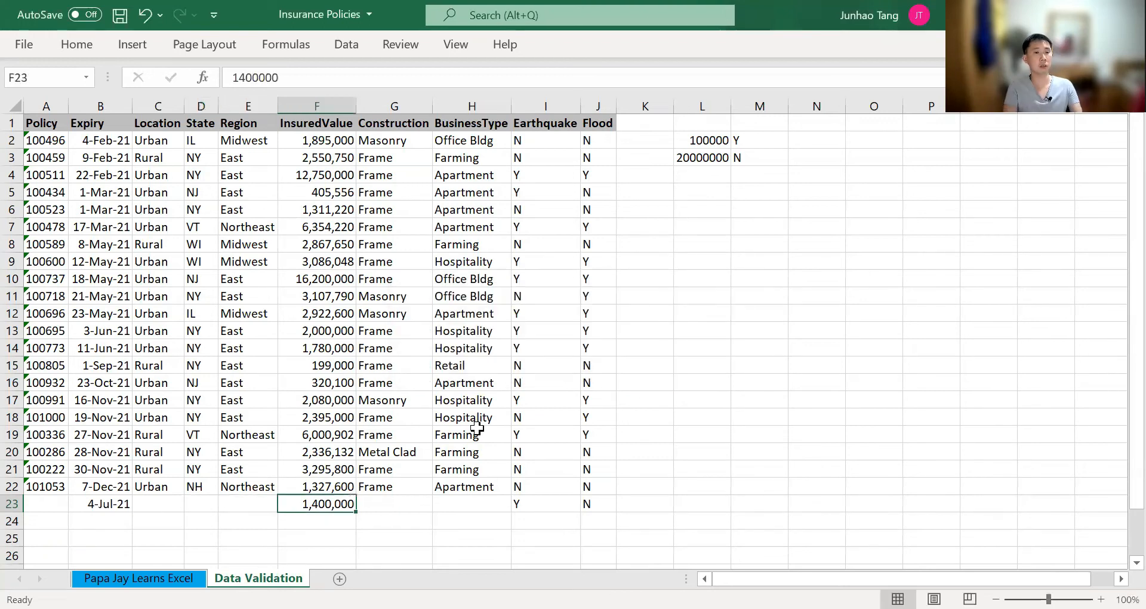
{"action": "key", "text": "Left"}
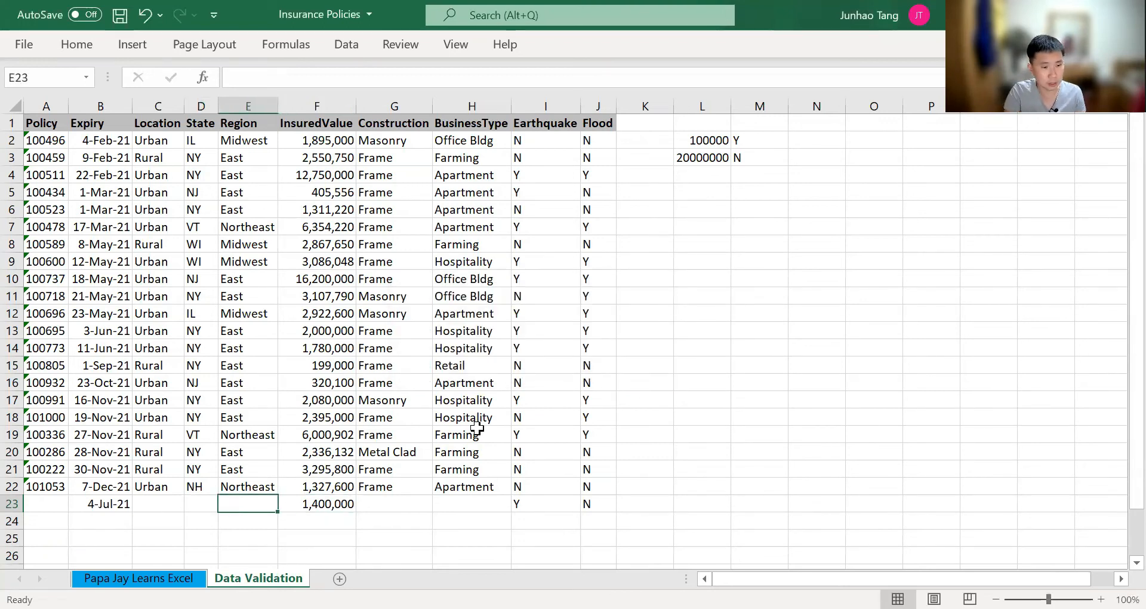
{"action": "key", "text": "Right"}
{"action": "key", "text": "ctrl+Up"}
{"action": "key", "text": "Down"}
{"action": "key", "text": "ctrl+shift+Down"}
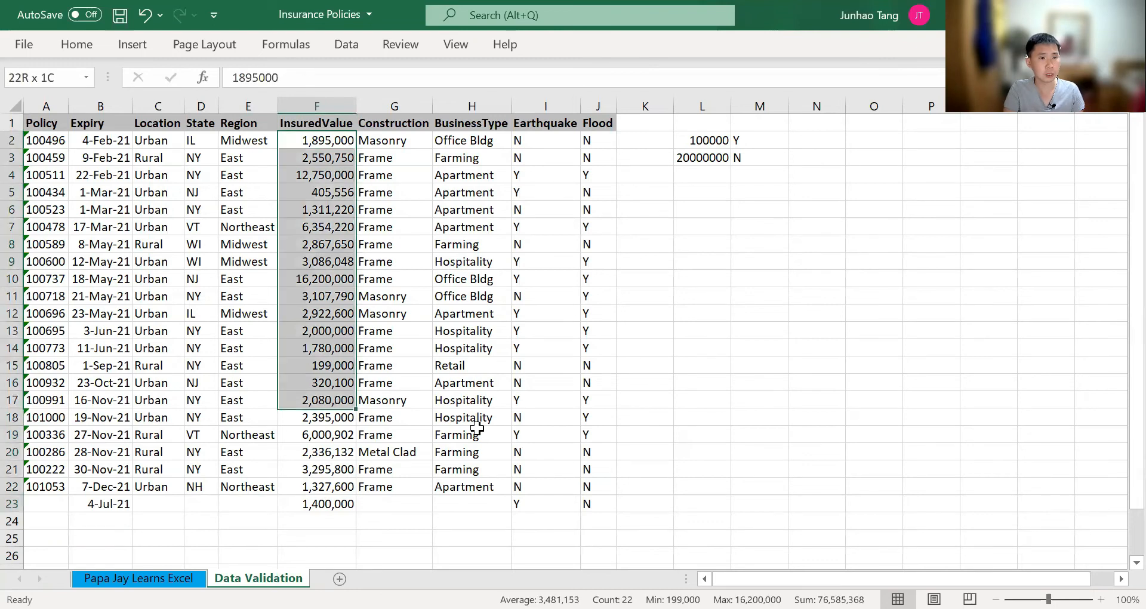
{"action": "key", "text": "shift+Down"}
{"action": "key", "text": "shift+Down"}
{"action": "key", "text": "shift+Down"}
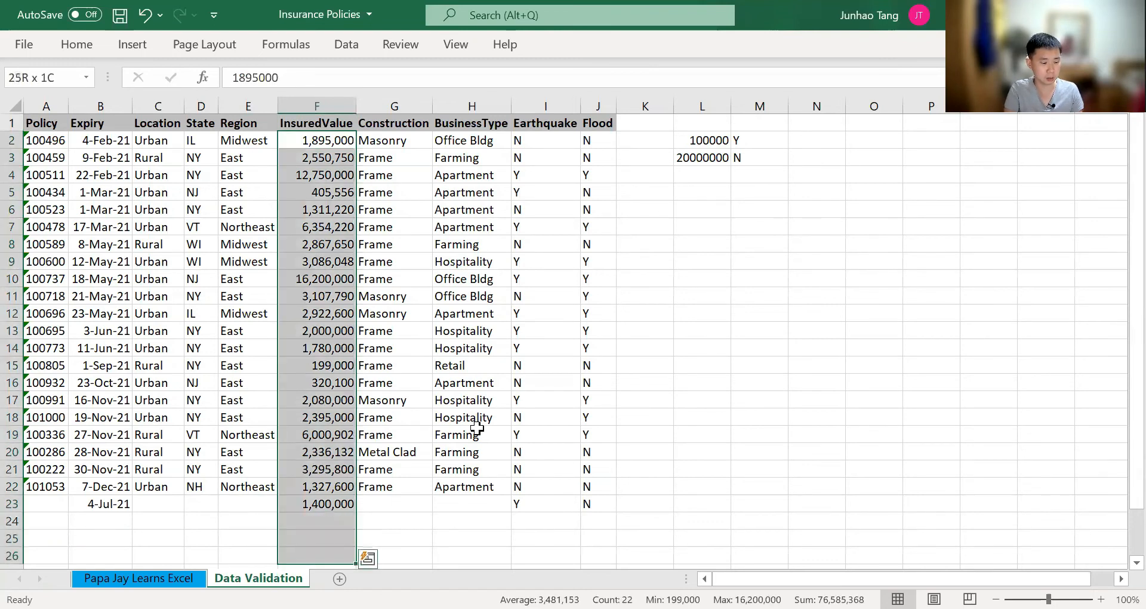
{"action": "key", "text": "alt"}
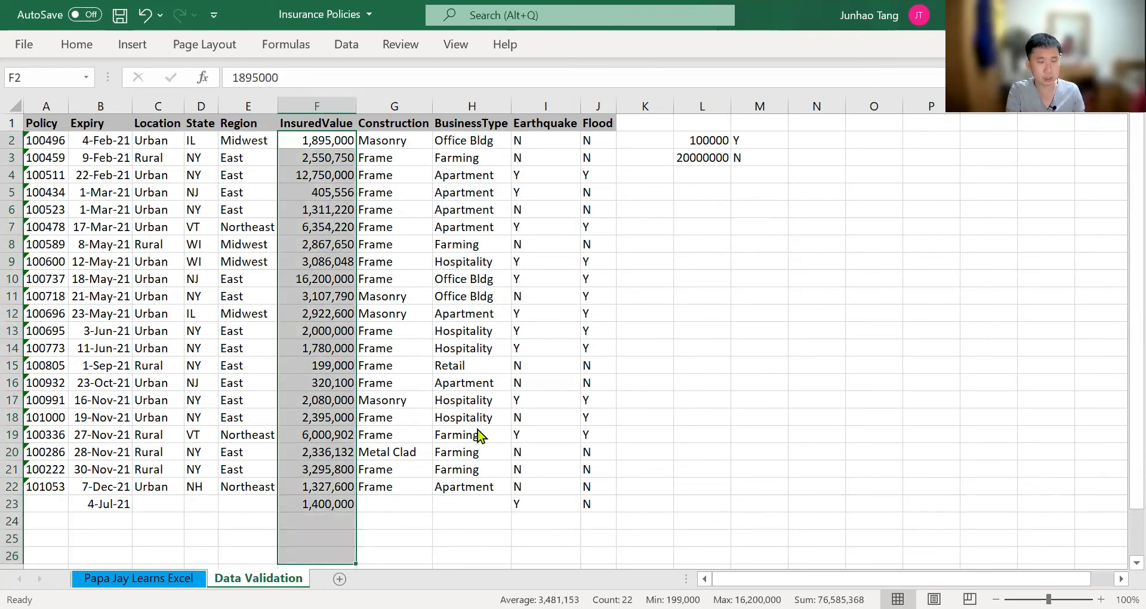
{"action": "key", "text": "a"}
{"action": "key", "text": "v"}
{"action": "key", "text": "v"}
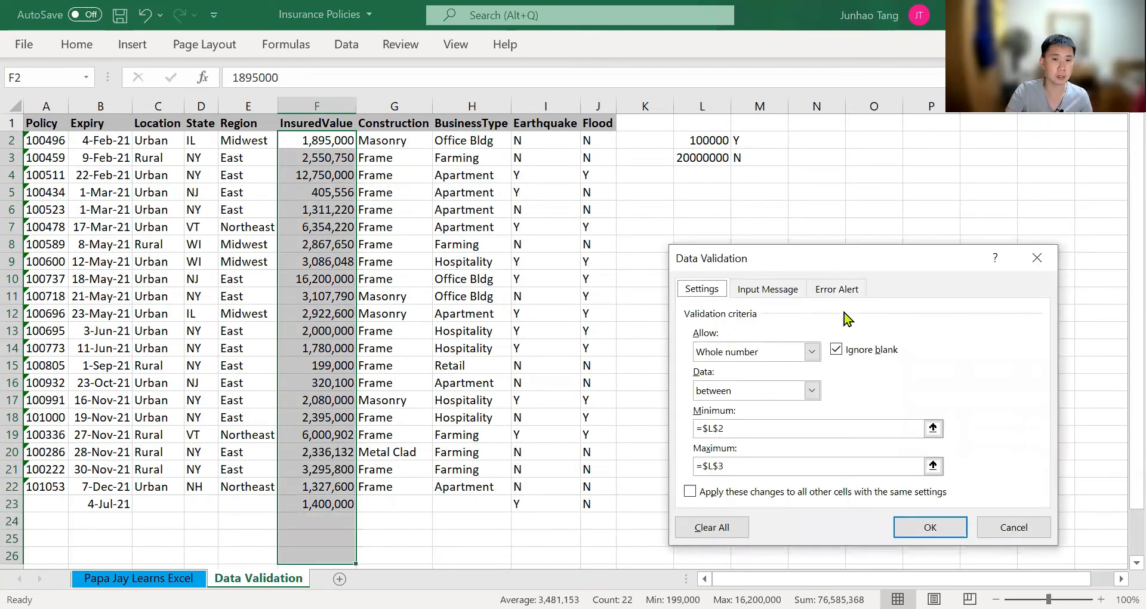
Set the input message title for the InsuredValue cells to "Insured Value"
{"action": "left_click", "coordinate": [769, 290]}
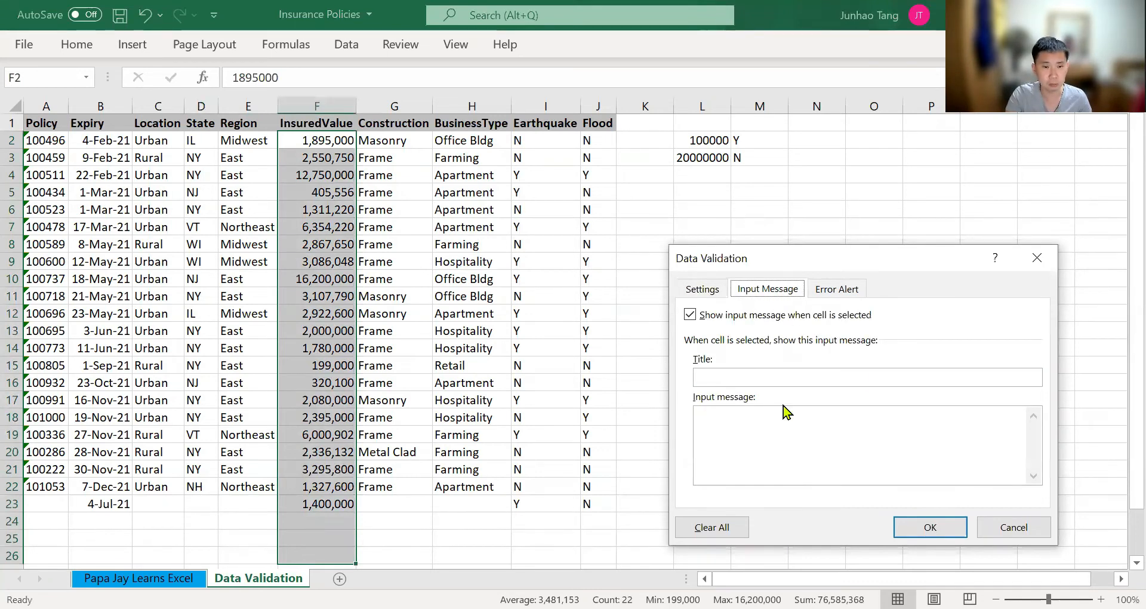
{"action": "left_click", "coordinate": [770, 377]}
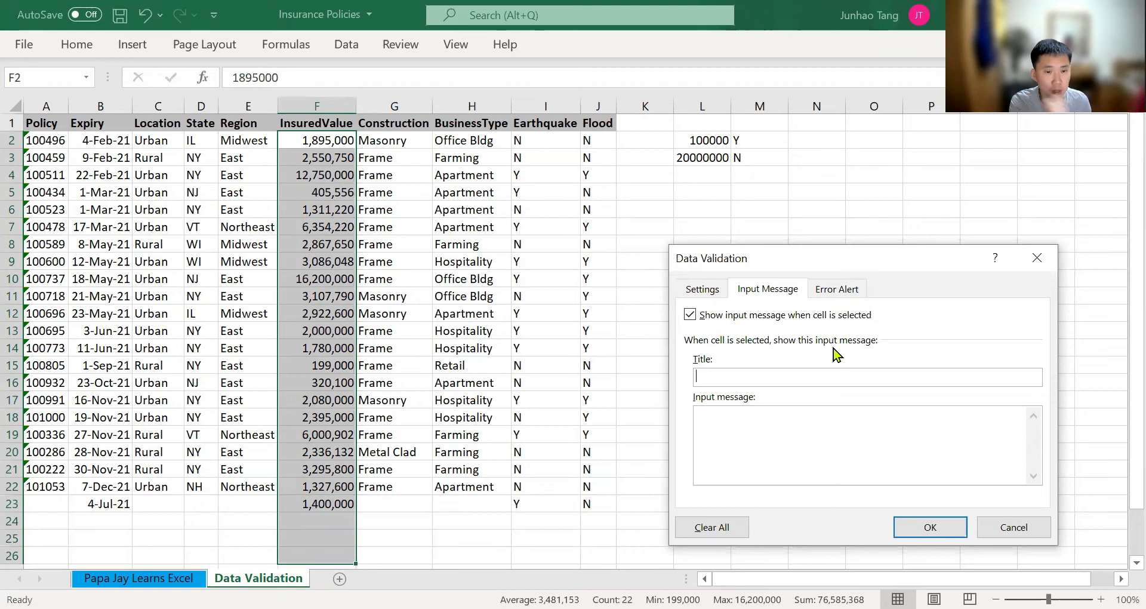
{"action": "type", "text": "I"}
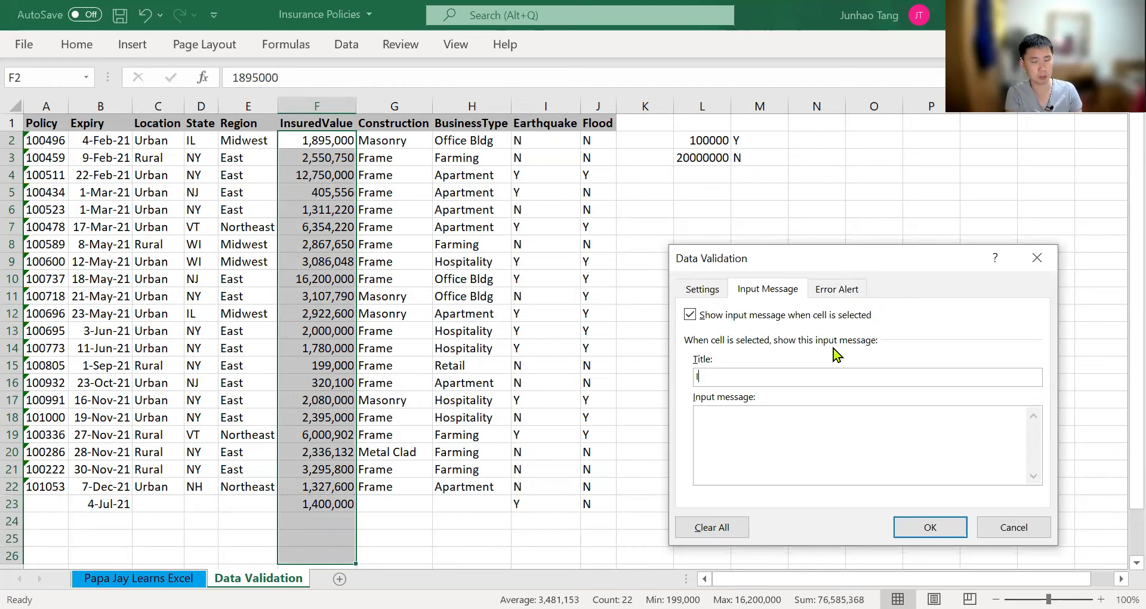
{"action": "type", "text": "nsured Valueq"}
{"action": "key", "text": "Tab"}
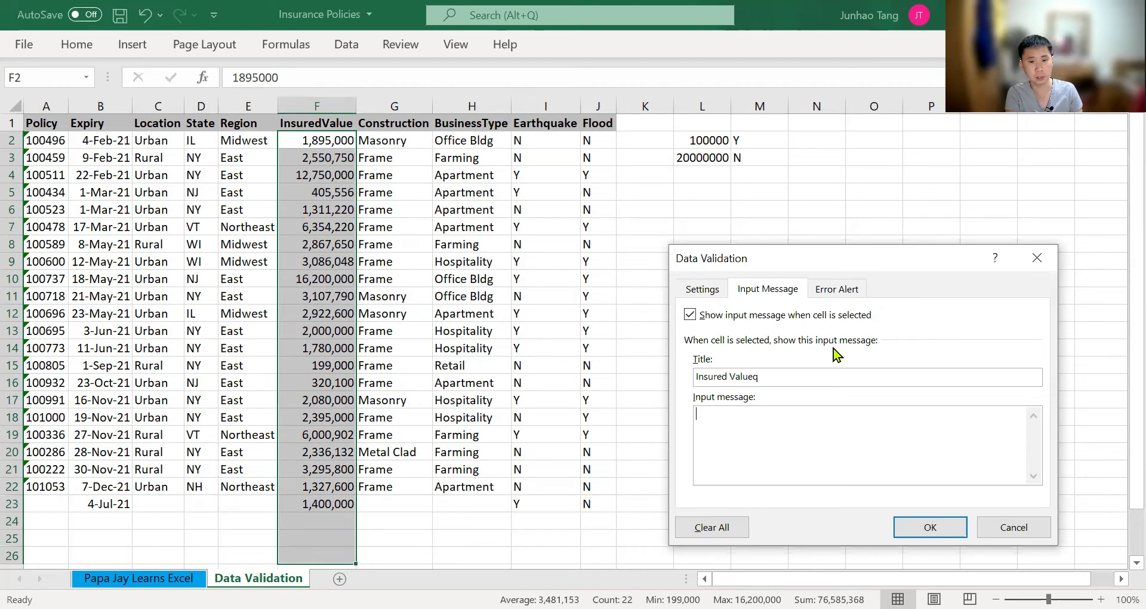
{"action": "key", "text": "shift+Tab"}
{"action": "left_click", "coordinate": [836, 376]}
{"action": "key", "text": "BackSpace"}
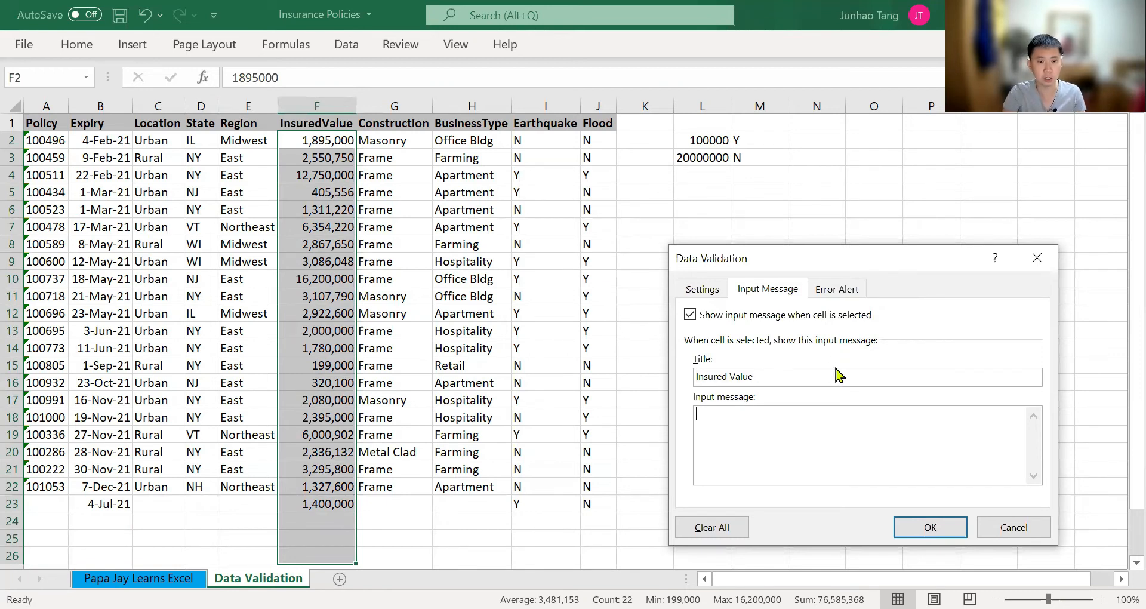
Write the input message "The insured value must be between 100,000 and 20 mil" for the InsuredValue cells
{"action": "key", "text": "Tab"}
{"action": "type", "text": "THe"}
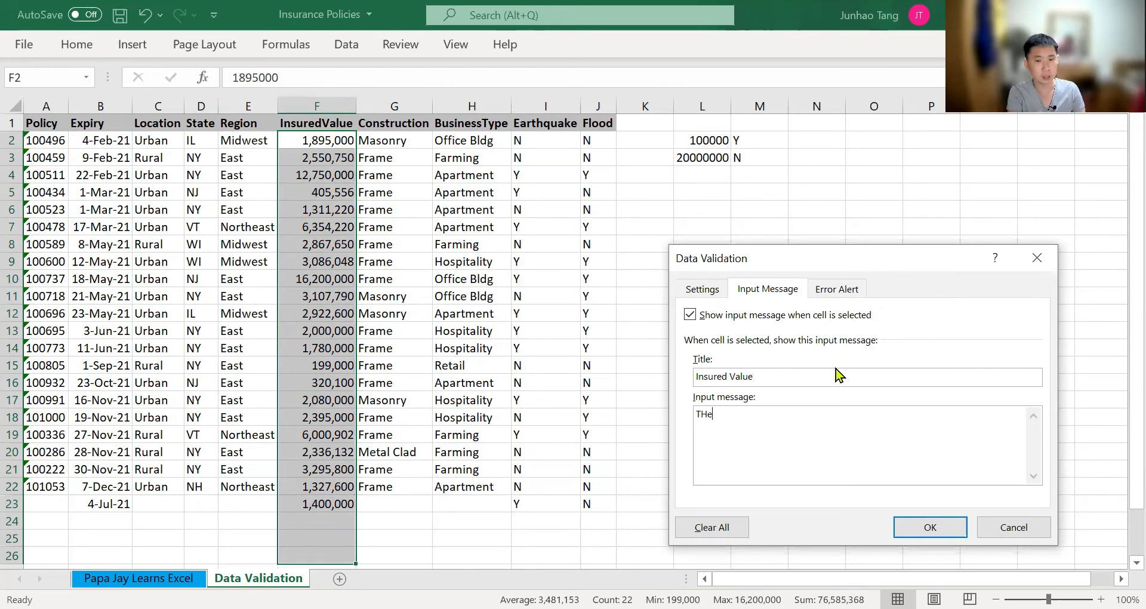
{"action": "key", "text": "BackSpace"}
{"action": "key", "text": "BackSpace"}
{"action": "key", "text": "BackSpace"}
{"action": "type", "text": "he ins"}
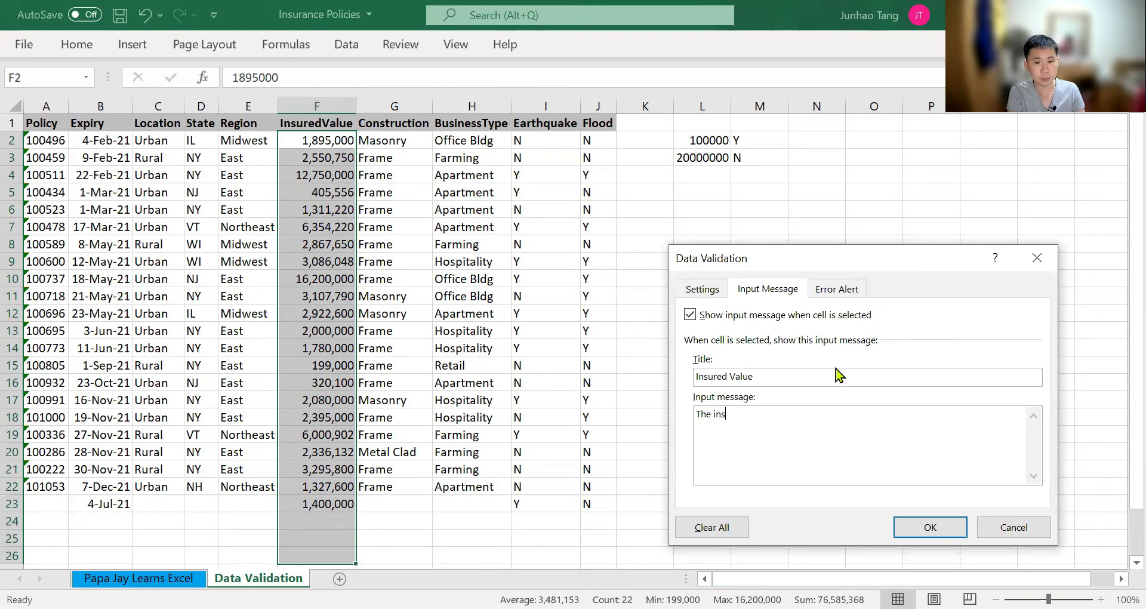
{"action": "type", "text": "ured value mu"}
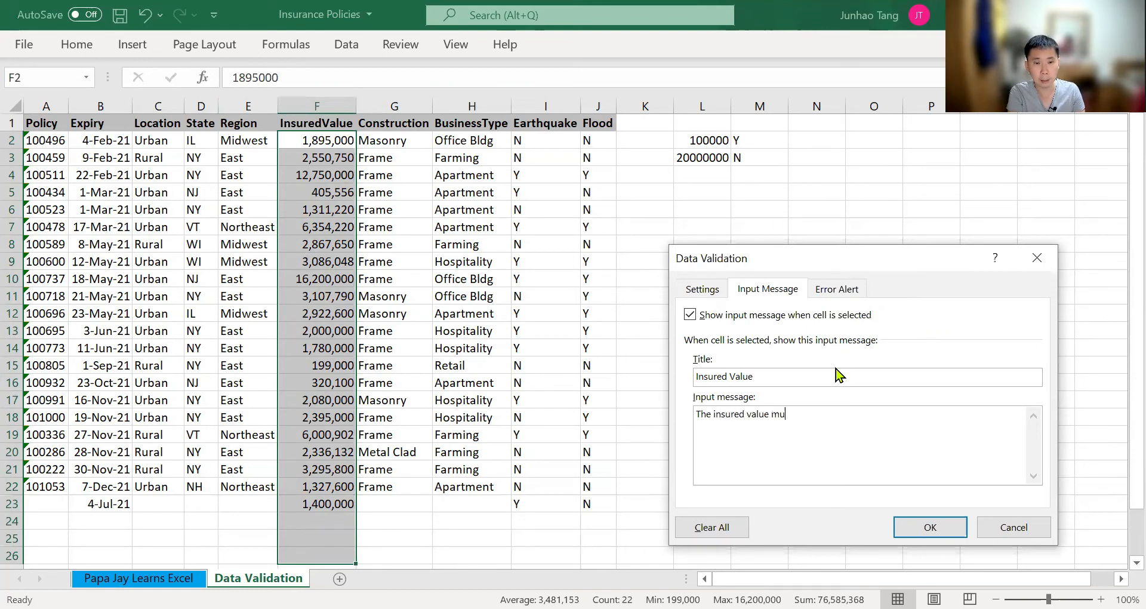
{"action": "type", "text": "st be betwee"}
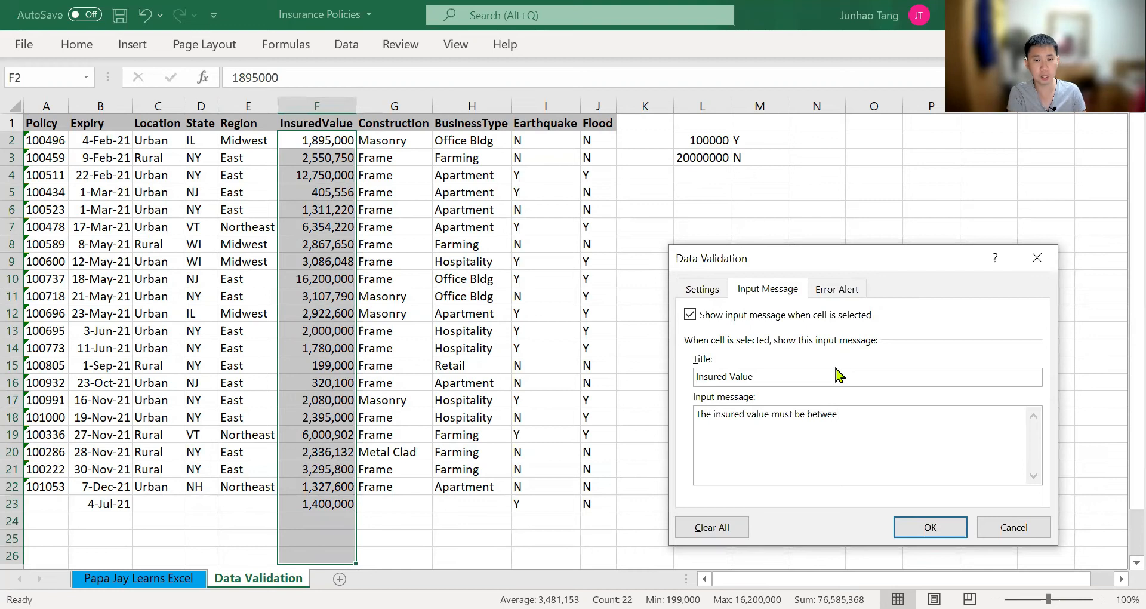
{"action": "type", "text": "n 100,"}
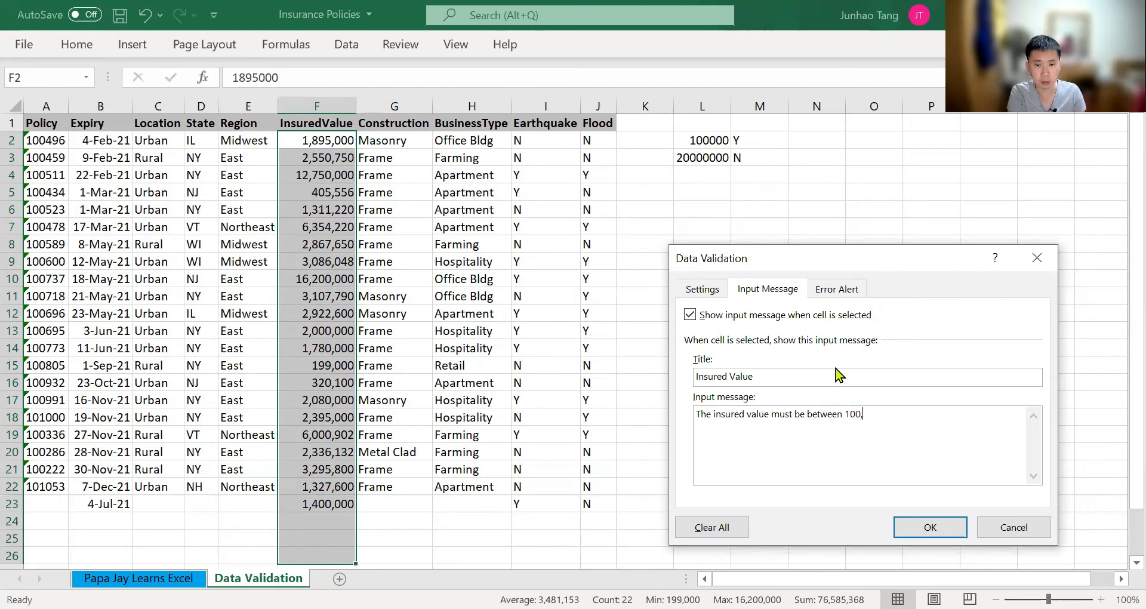
{"action": "type", "text": "000 and 20"}
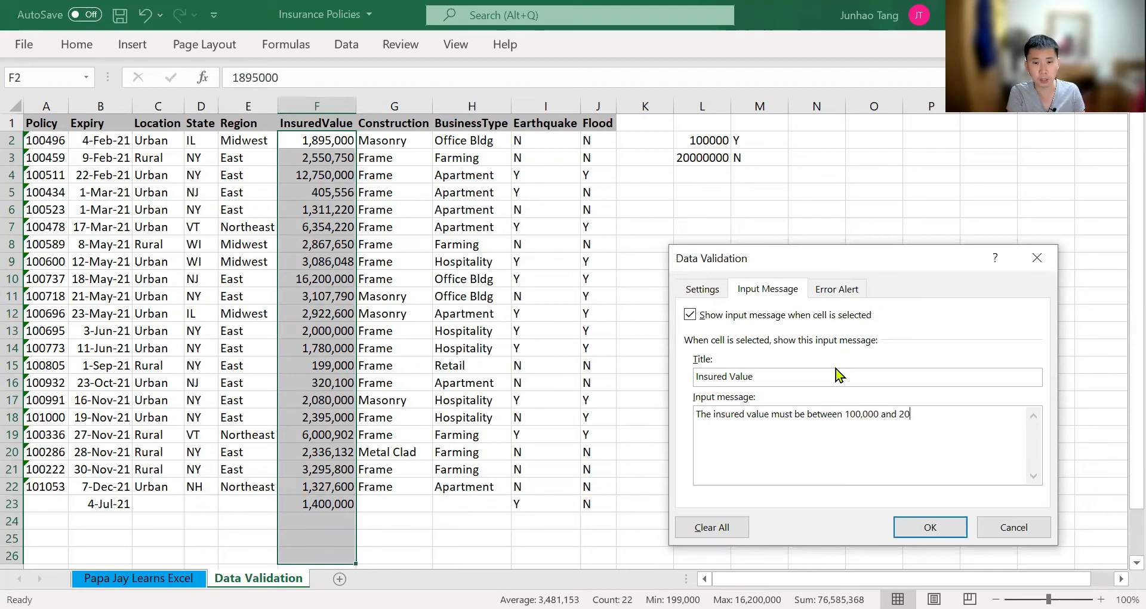
{"action": "type", "text": " mil"}
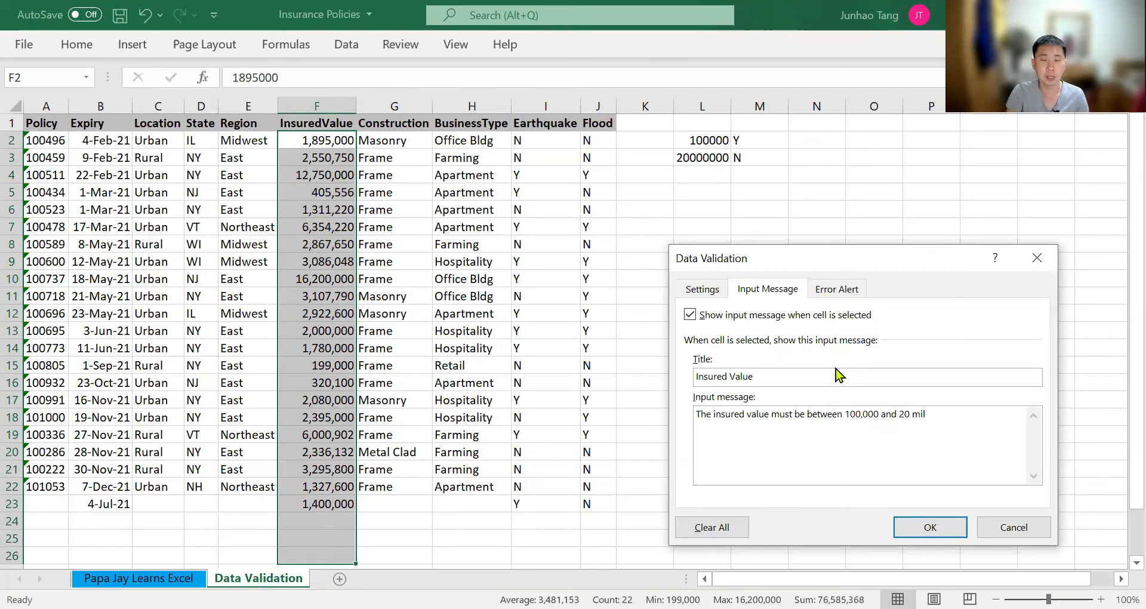
Choose the Stop style for the InsuredValue error alert and title it "Insured Value"
{"action": "key", "text": "ctrl+Tab"}
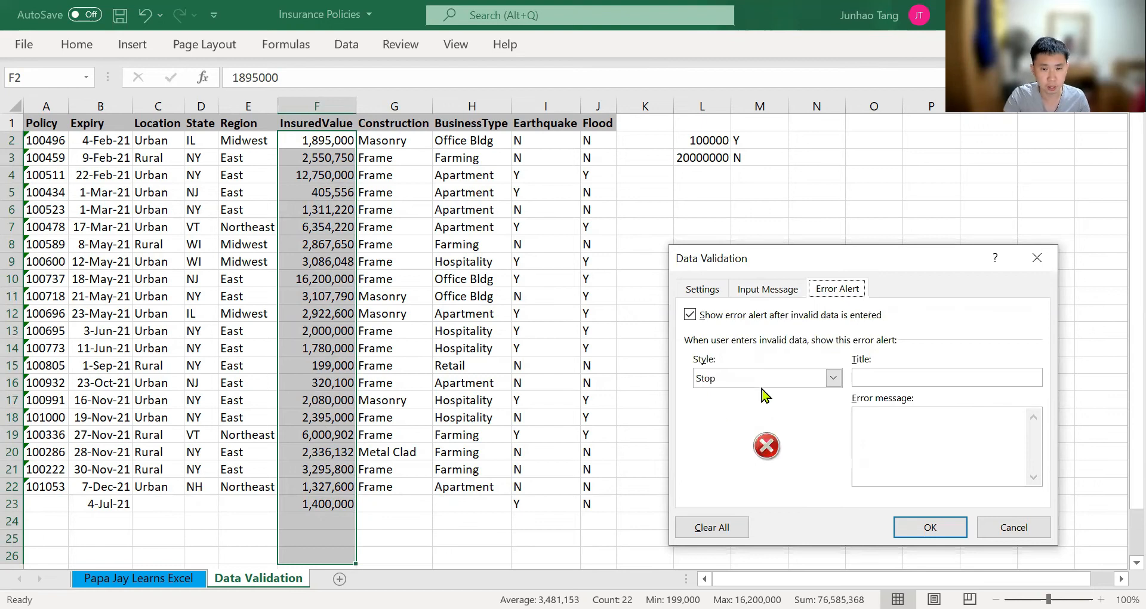
{"action": "left_click", "coordinate": [833, 378]}
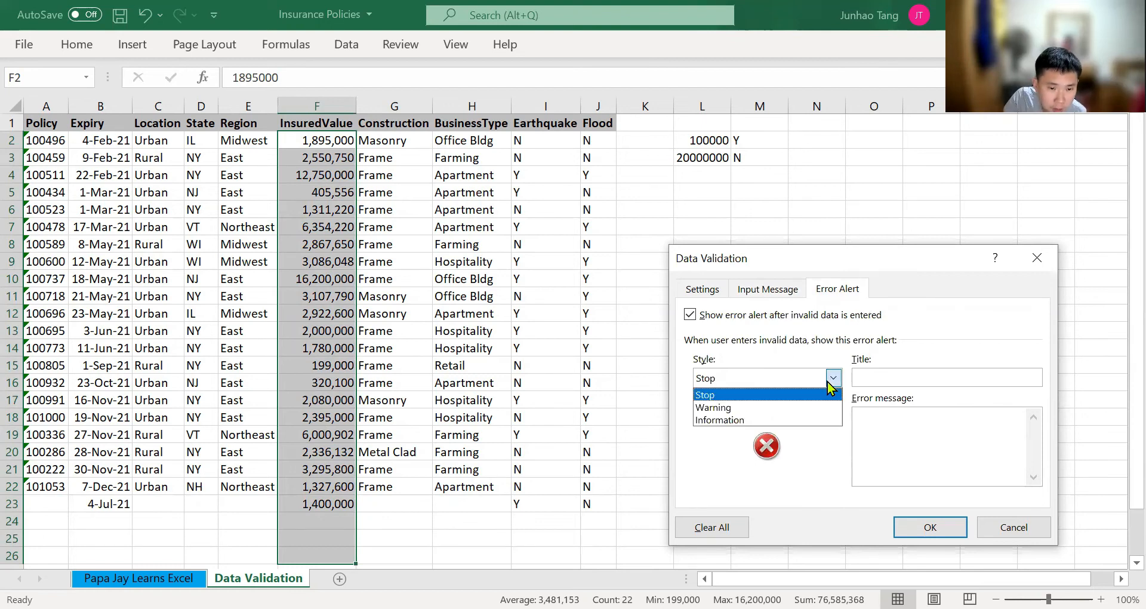
{"action": "left_click", "coordinate": [809, 399]}
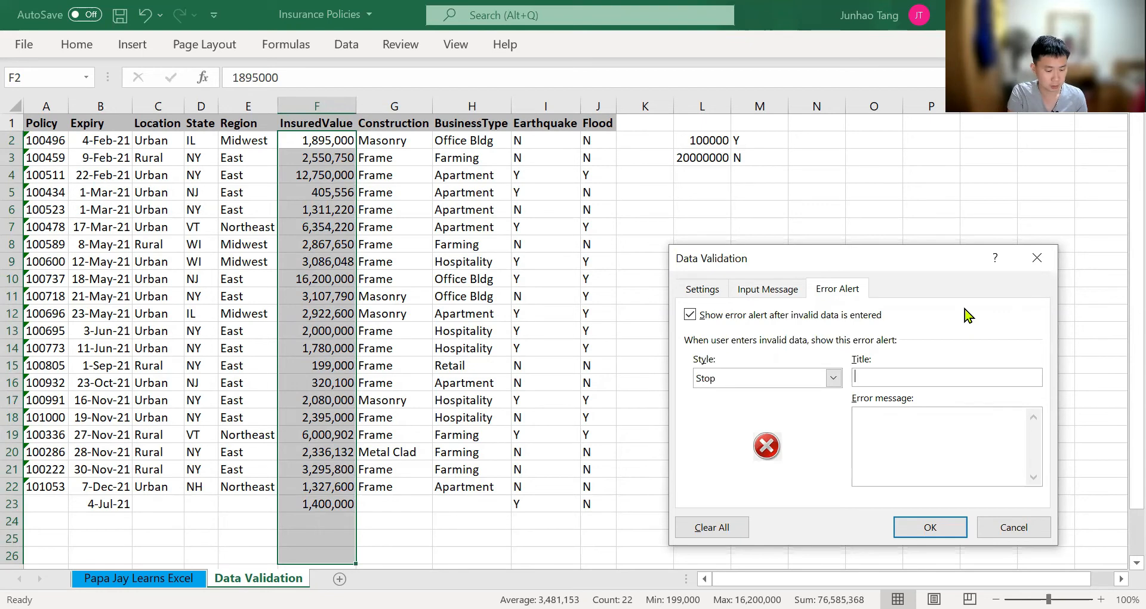
{"action": "type", "text": "Insured "}
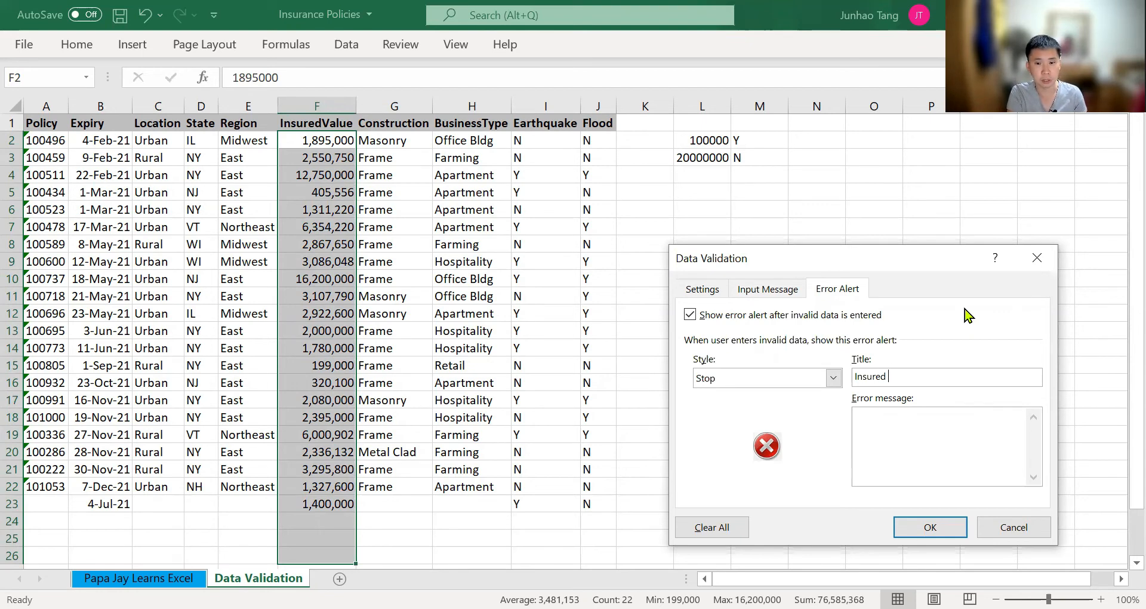
{"action": "type", "text": "Value"}
{"action": "key", "text": "Tab"}
Write the error message "Insured Value has to be between 100,000 and 20 mil" and apply the validation
{"action": "type", "text": "You h"}
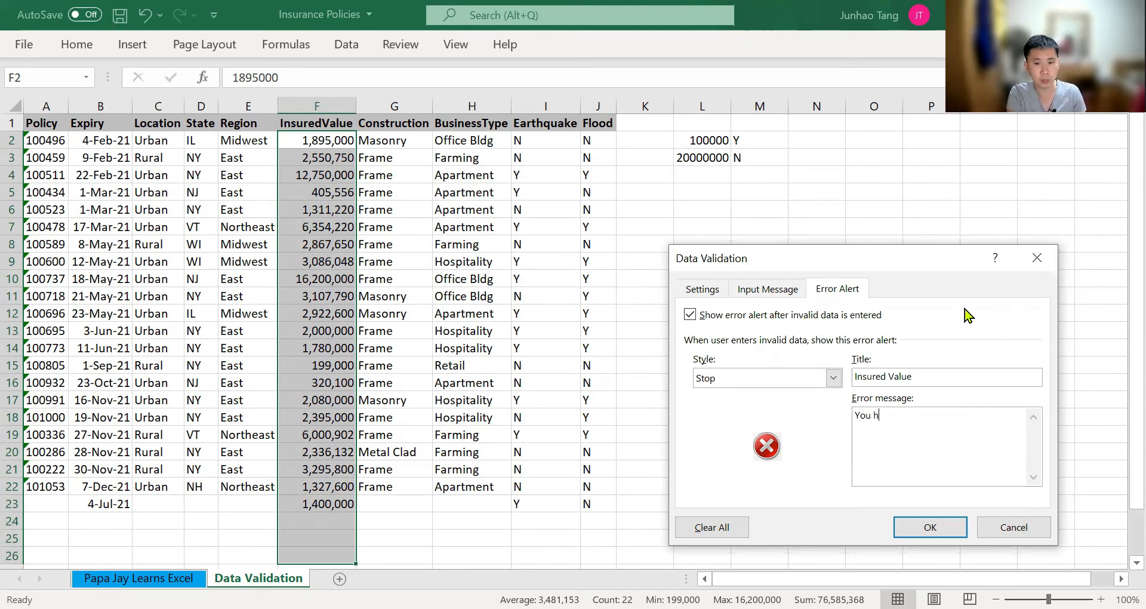
{"action": "type", "text": "ave to be"}
{"action": "key", "text": "BackSpace"}
{"action": "key", "text": "BackSpace"}
{"action": "key", "text": "BackSpace"}
{"action": "key", "text": "BackSpace"}
{"action": "key", "text": "BackSpace"}
{"action": "key", "text": "BackSpace"}
{"action": "key", "text": "BackSpace"}
{"action": "key", "text": "BackSpace"}
{"action": "key", "text": "BackSpace"}
{"action": "key", "text": "BackSpace"}
{"action": "key", "text": "BackSpace"}
{"action": "key", "text": "BackSpace"}
{"action": "key", "text": "BackSpace"}
{"action": "key", "text": "BackSpace"}
{"action": "type", "text": "Insure"}
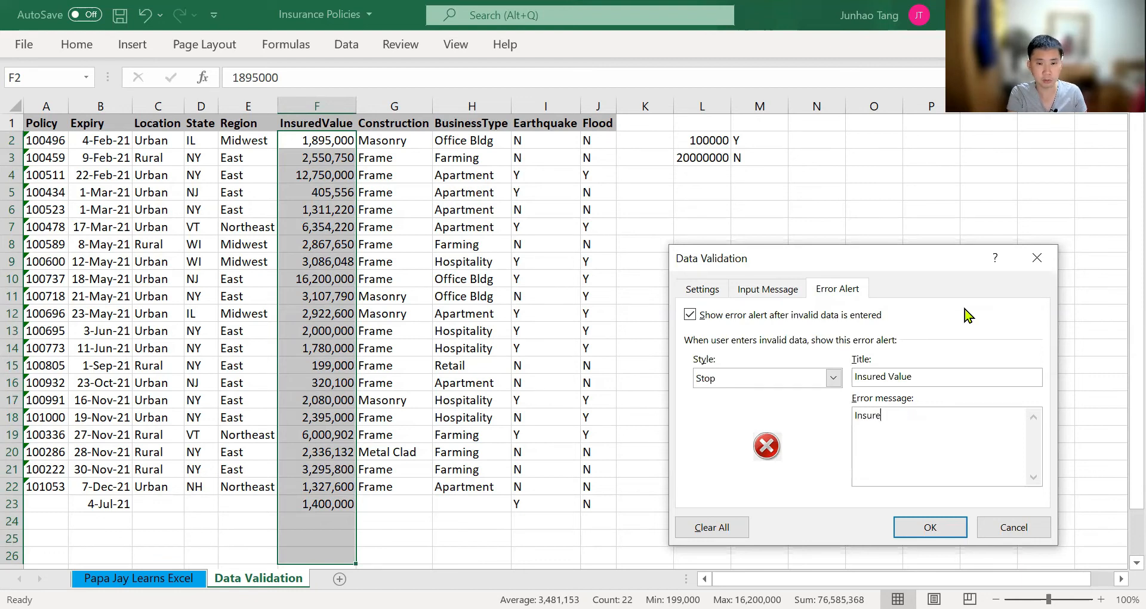
{"action": "type", "text": "d Value has to be"}
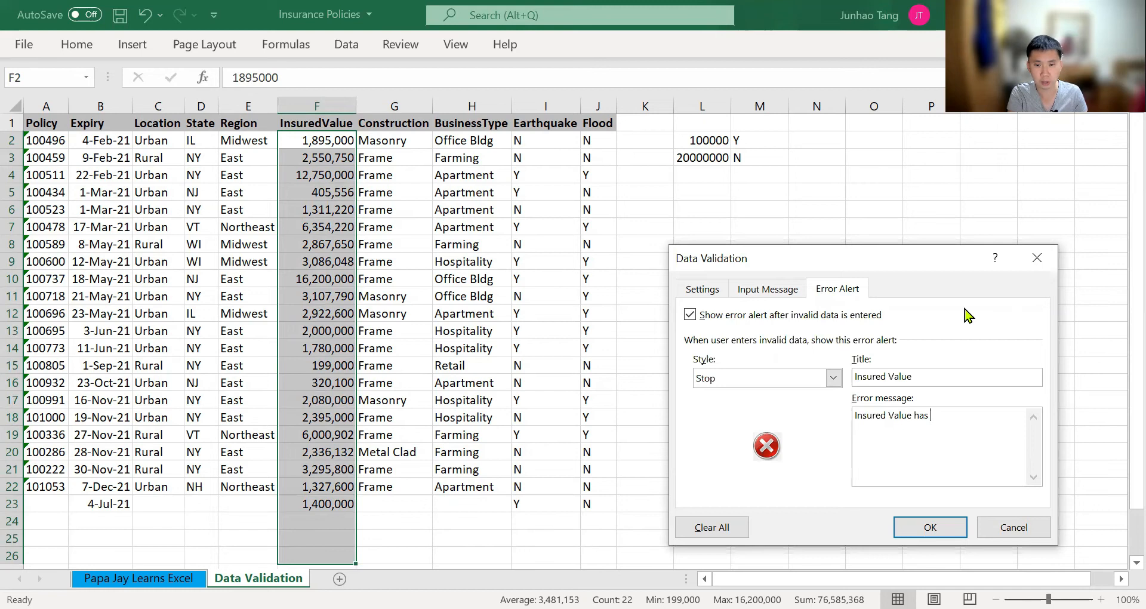
{"action": "type", "text": "betwe"}
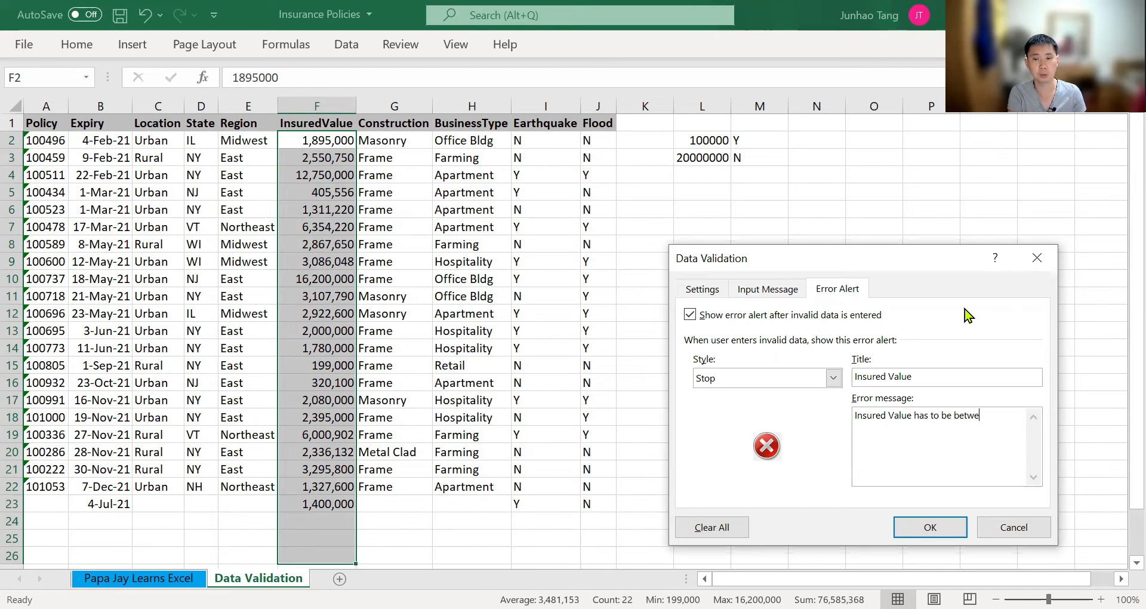
{"action": "type", "text": "en 100,000"}
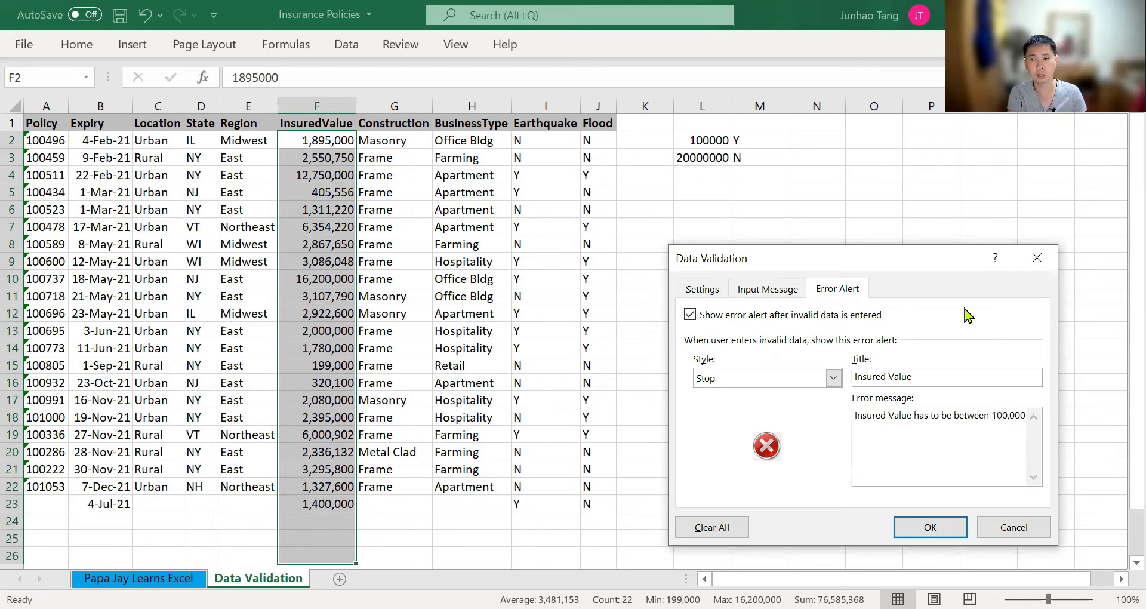
{"action": "type", "text": " and 20 mil"}
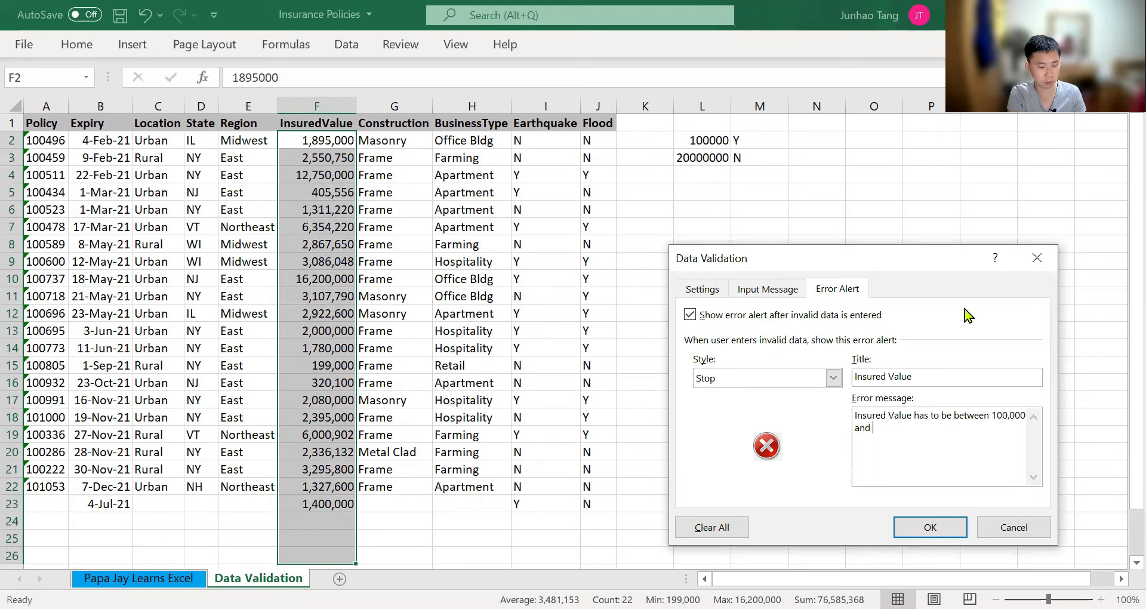
{"action": "key", "text": "Return"}
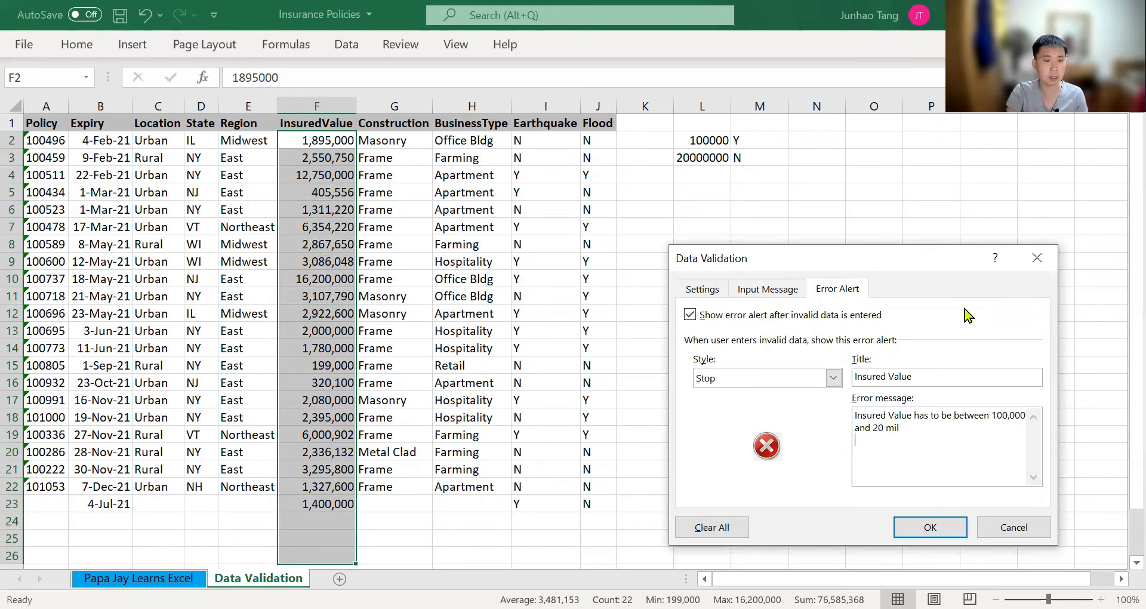
{"action": "left_click", "coordinate": [955, 532]}
{"action": "key", "text": "Return"}
Check the input message on InsuredValue cells F16 and F23
{"action": "left_click", "coordinate": [349, 382]}
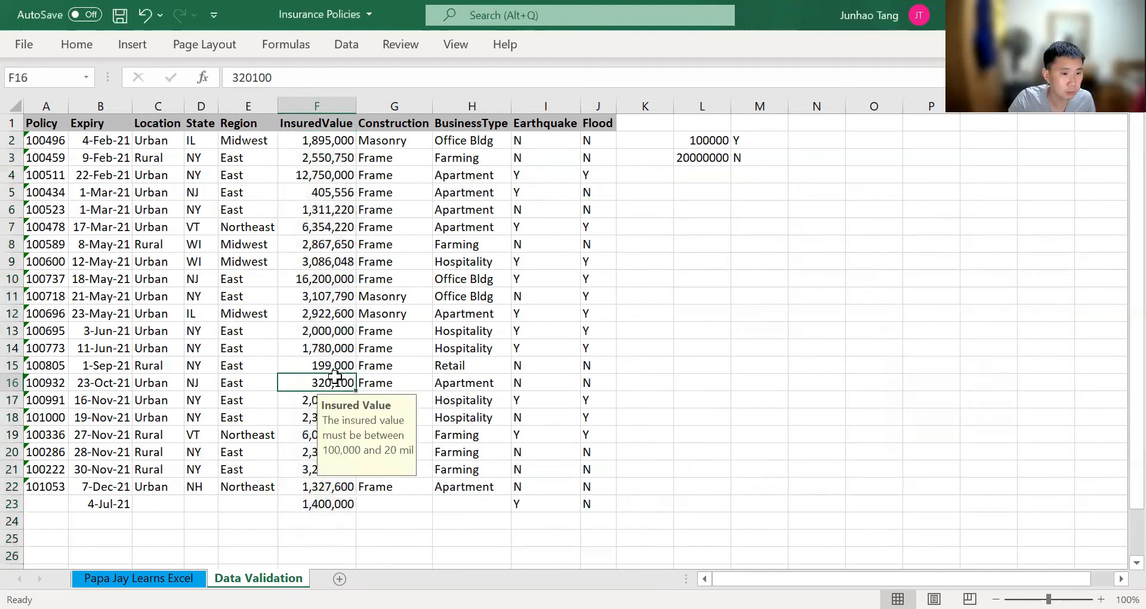
{"action": "scroll", "coordinate": [324, 442], "scroll_direction": "down", "scroll_amount": 2}
{"action": "scroll", "coordinate": [325, 452], "scroll_direction": "up", "scroll_amount": 1}
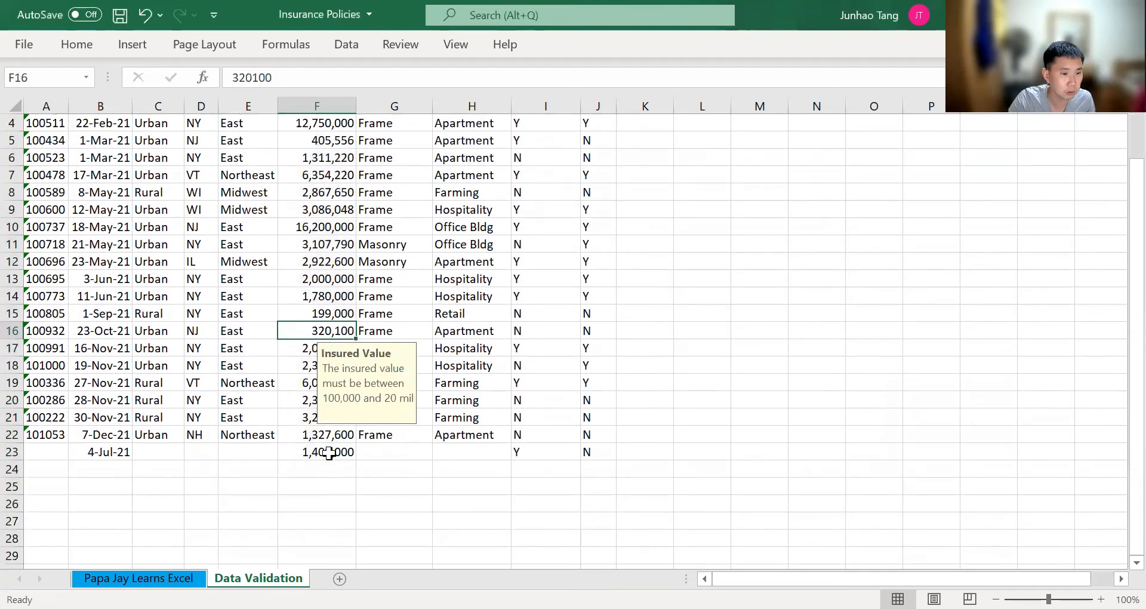
{"action": "left_click", "coordinate": [327, 452]}
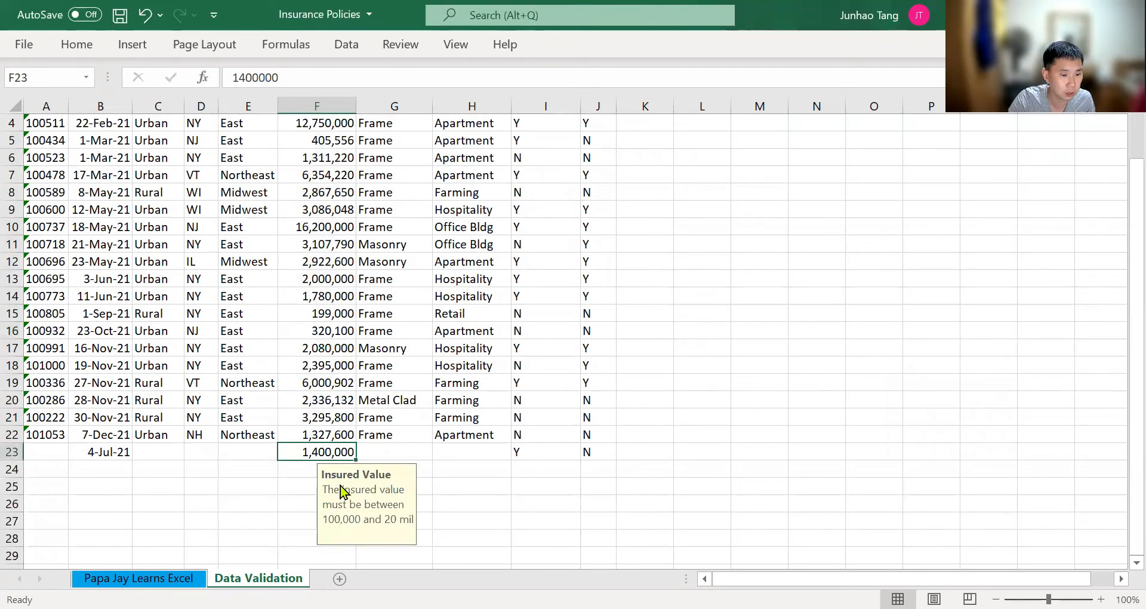
Test the InsuredValue error alert by trying to enter 25000000 in cell F24
{"action": "left_click", "coordinate": [297, 475]}
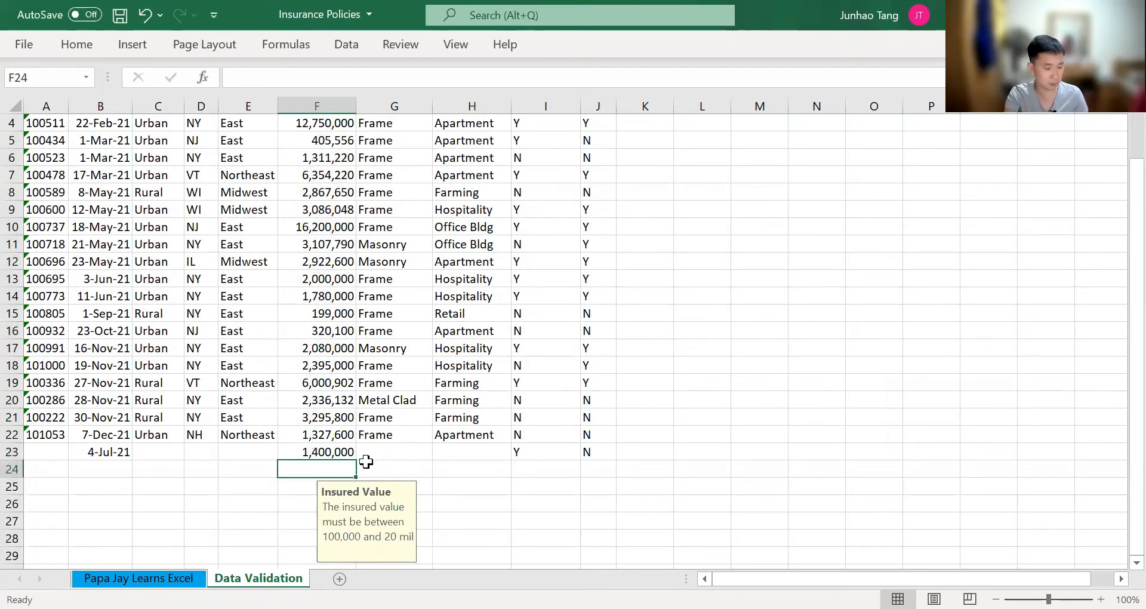
{"action": "type", "text": "25000000"}
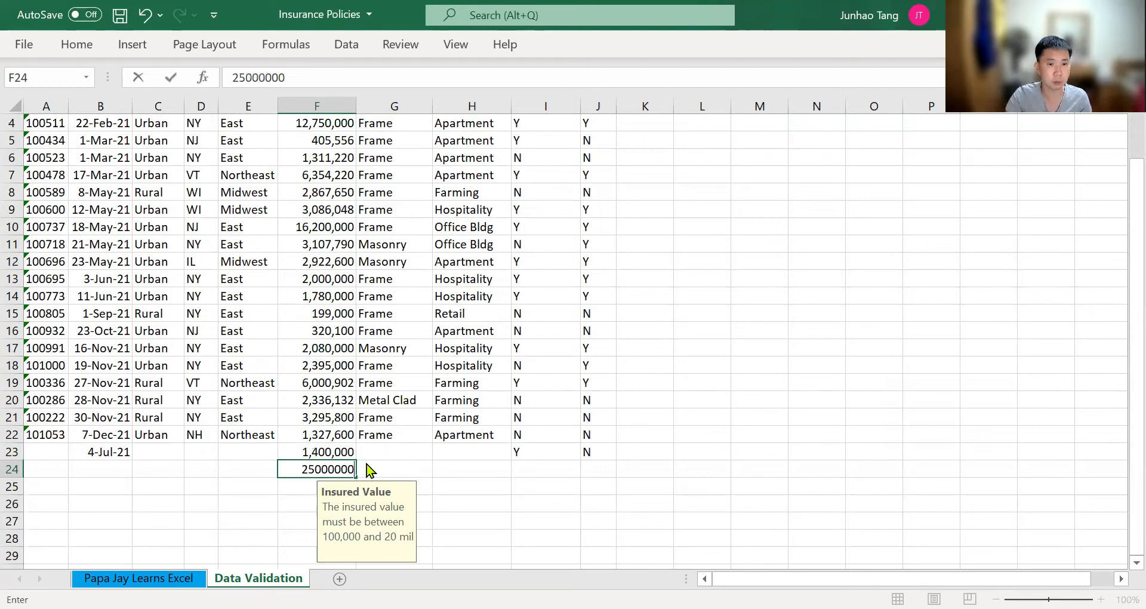
{"action": "key", "text": "Return"}
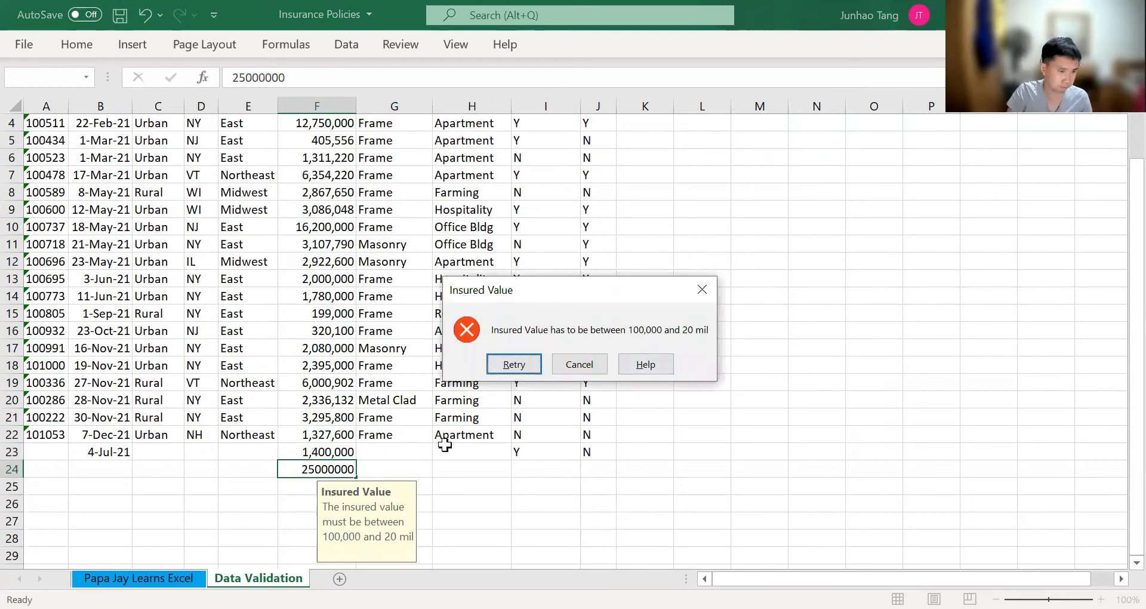
Cancel the rejected entry in cell F24 and select the State cells D2:D26
{"action": "key", "text": "Escape"}
{"action": "key", "text": "Up"}
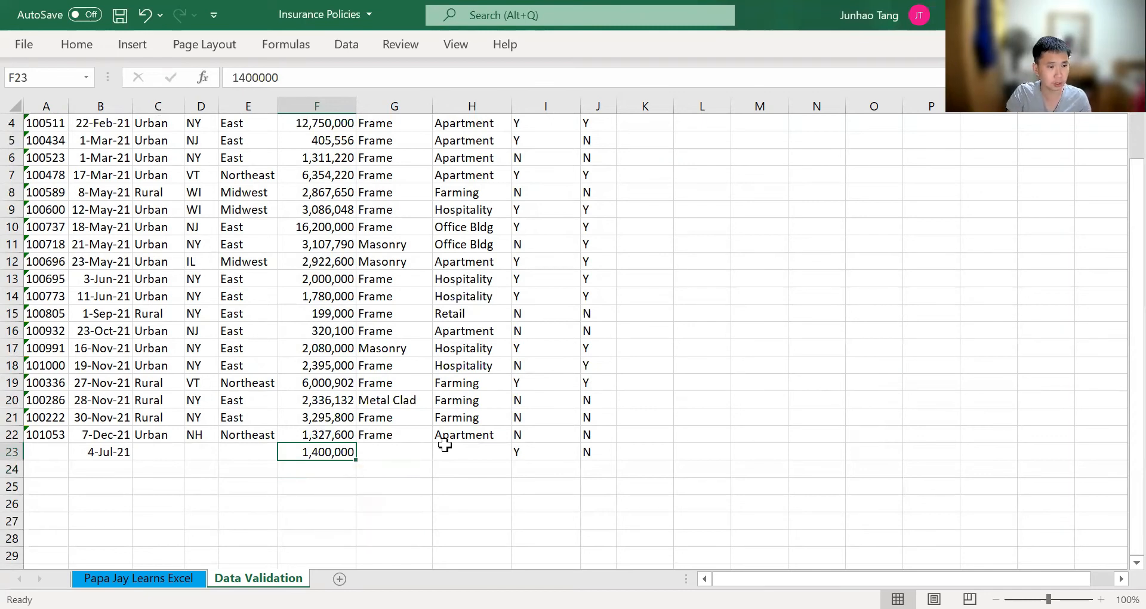
{"action": "key", "text": "Left"}
{"action": "key", "text": "Left"}
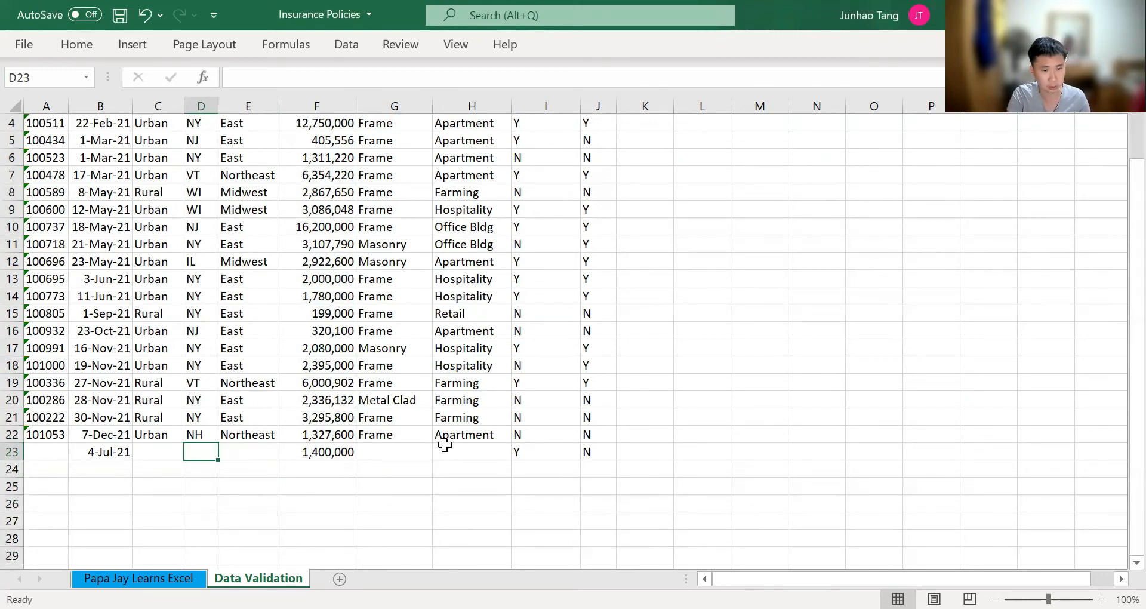
{"action": "key", "text": "Up"}
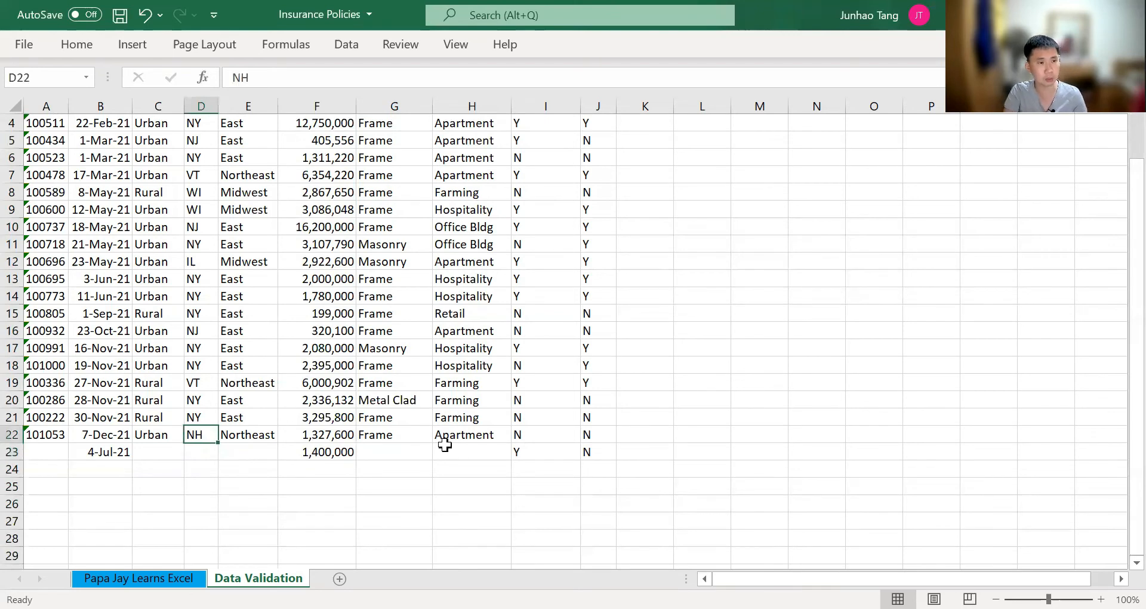
{"action": "key", "text": "ctrl+Up"}
{"action": "key", "text": "Down"}
{"action": "key", "text": "ctrl+shift+Down"}
{"action": "key", "text": "shift+Down"}
{"action": "key", "text": "shift+Down"}
{"action": "key", "text": "shift+Down"}
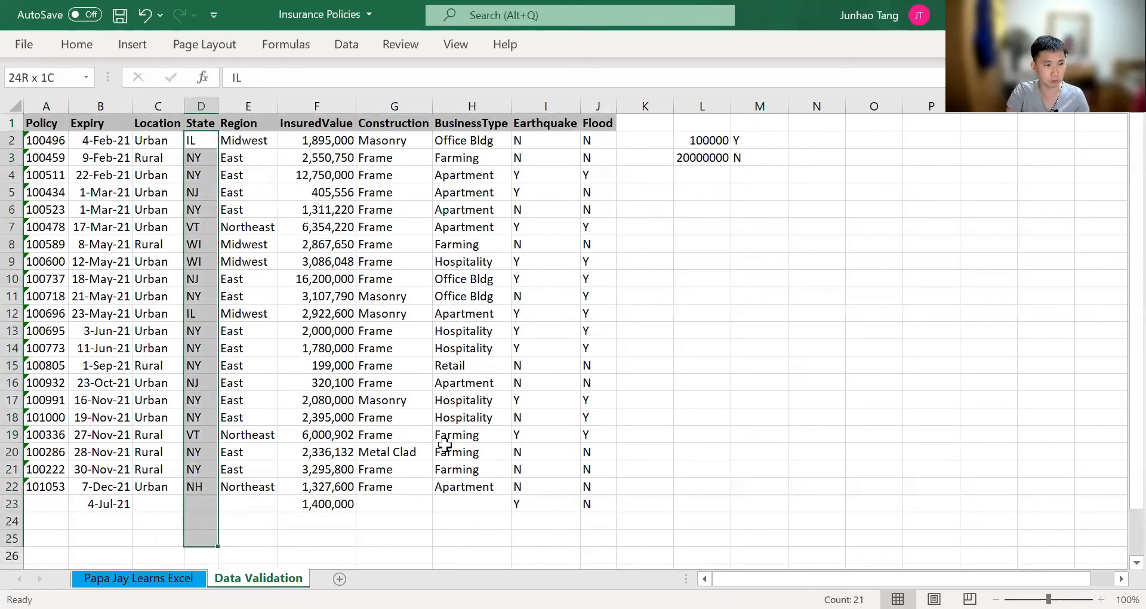
{"action": "key", "text": "shift+Down"}
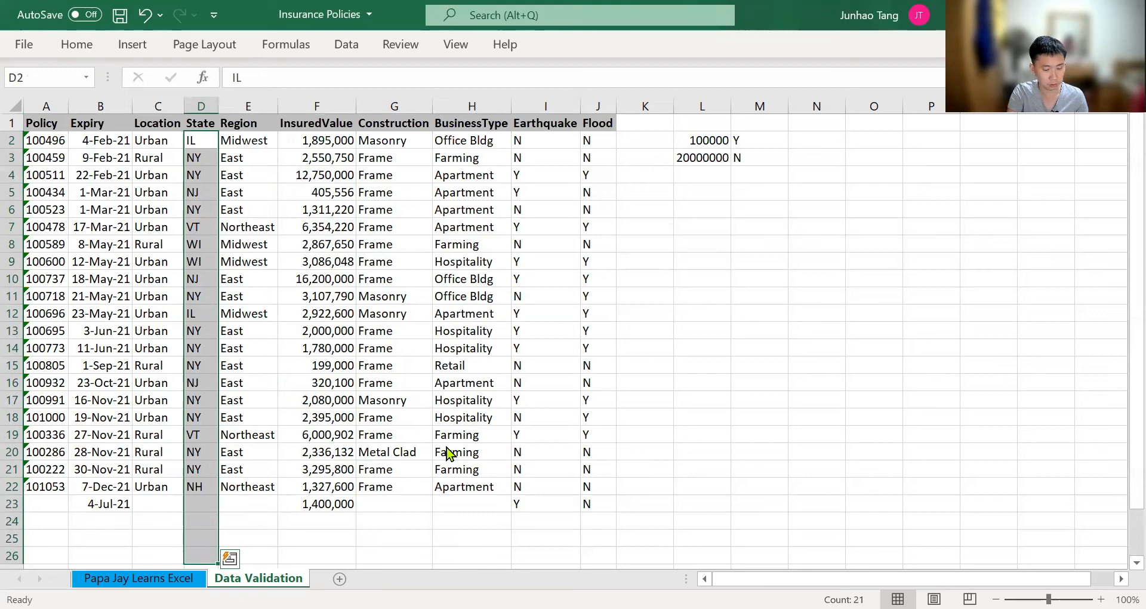
Open Data Validation for the State cells, extend it to the cells without settings, and allow any value
{"action": "key", "text": "alt+a"}
{"action": "key", "text": "v"}
{"action": "key", "text": "v"}
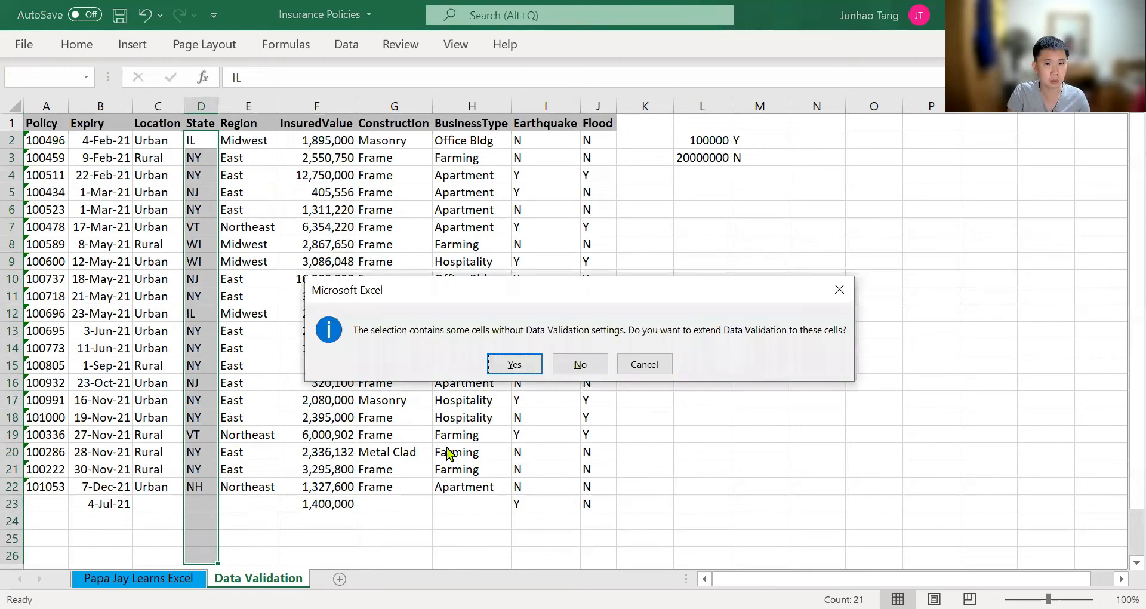
{"action": "key", "text": "Return"}
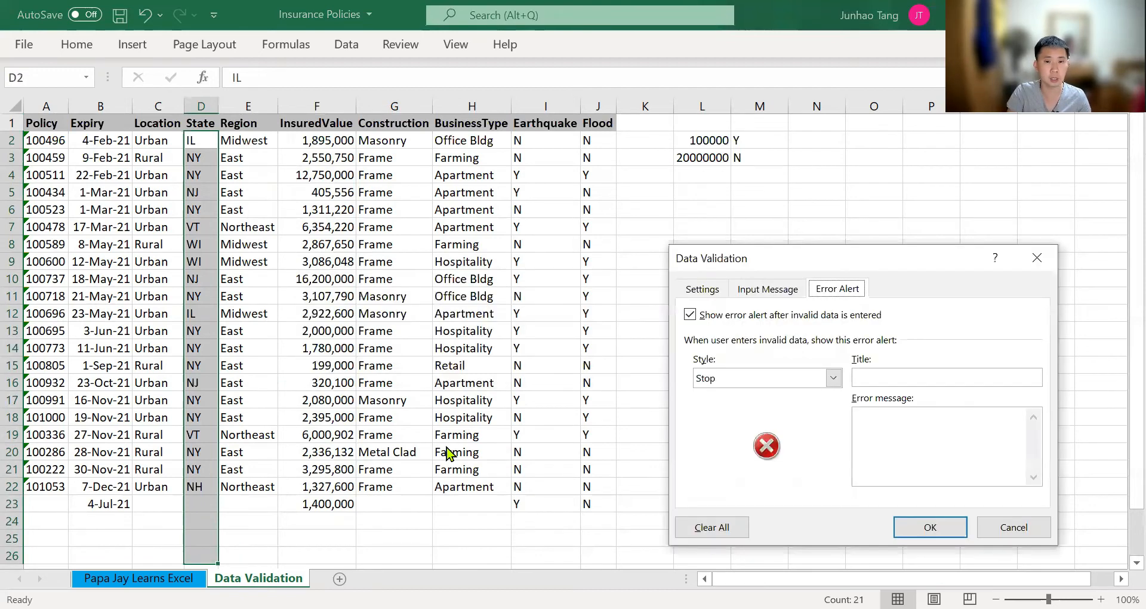
{"action": "key", "text": "ctrl+Tab"}
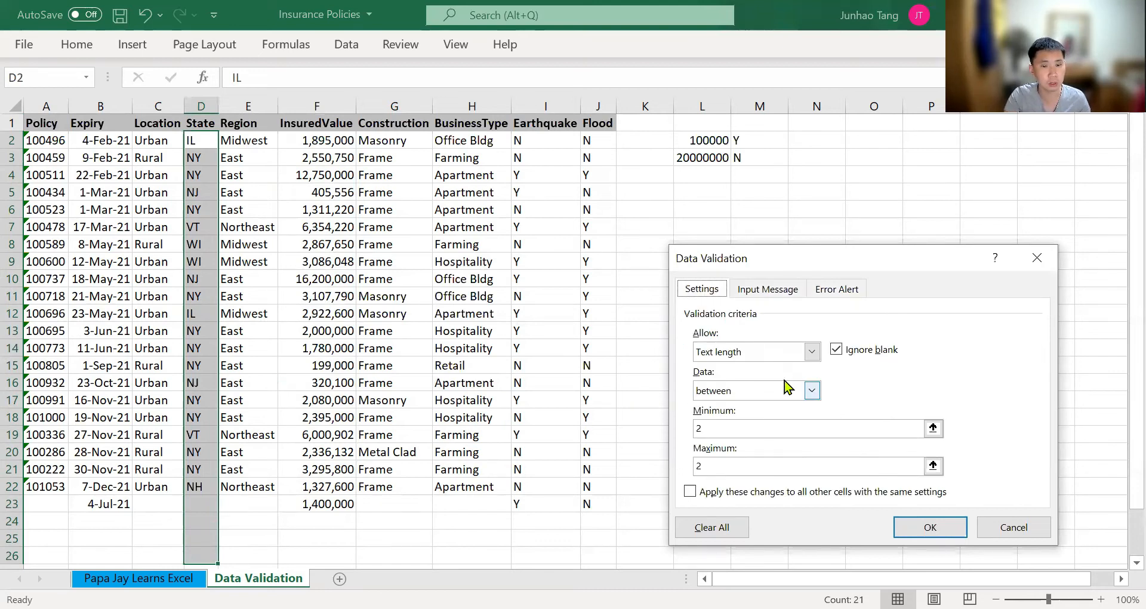
{"action": "left_click", "coordinate": [812, 354]}
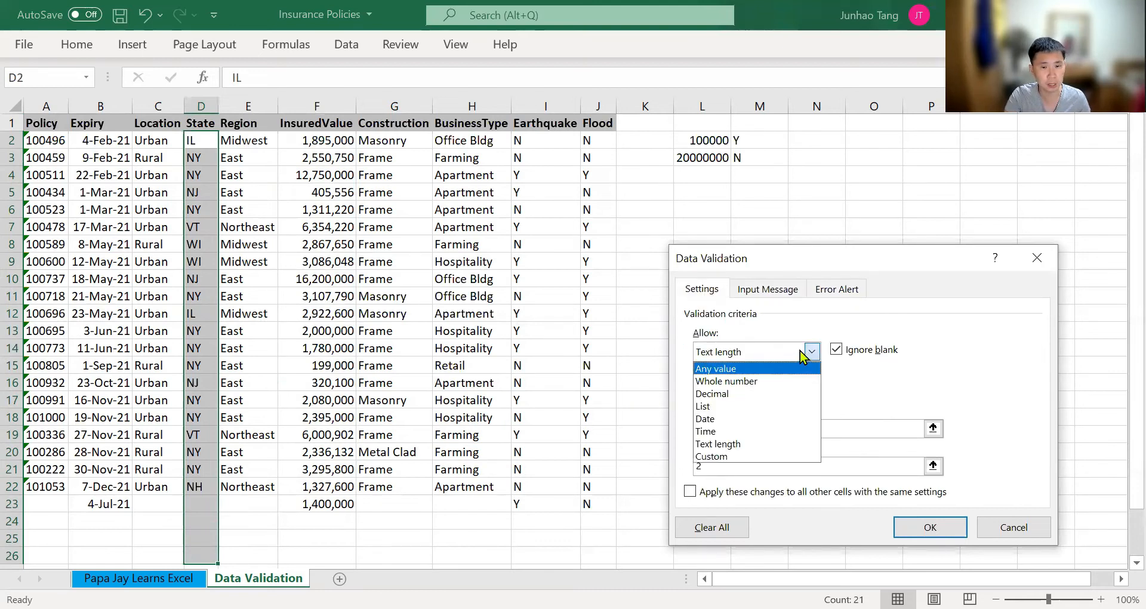
{"action": "key", "text": "Return"}
Add an input message titled "State" reading "State should be of 2 characters, if possible"
{"action": "left_click", "coordinate": [781, 289]}
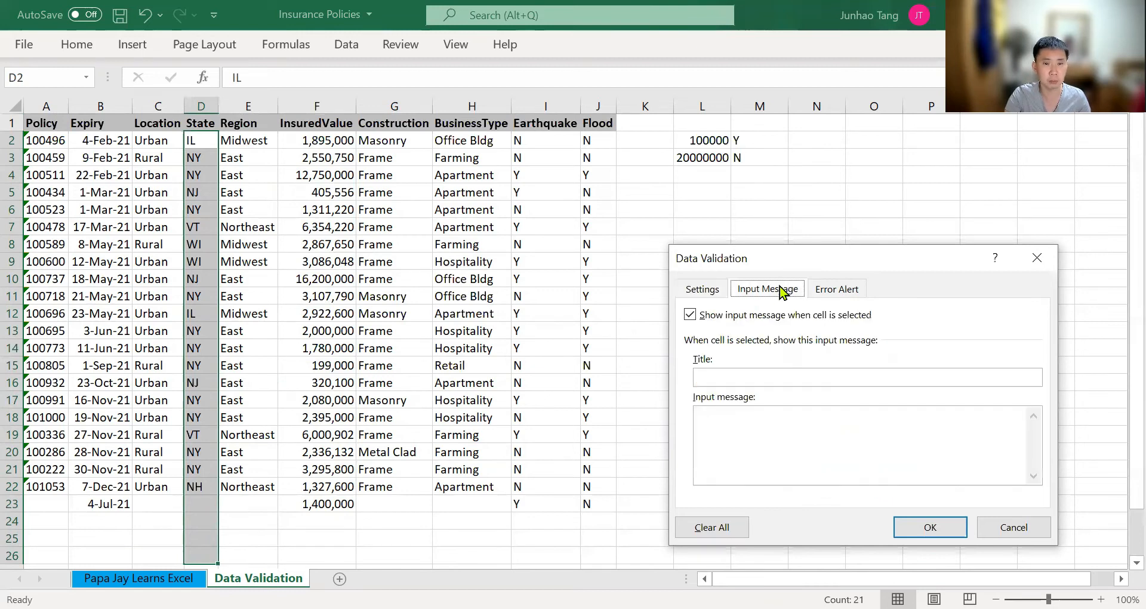
{"action": "left_click", "coordinate": [768, 383]}
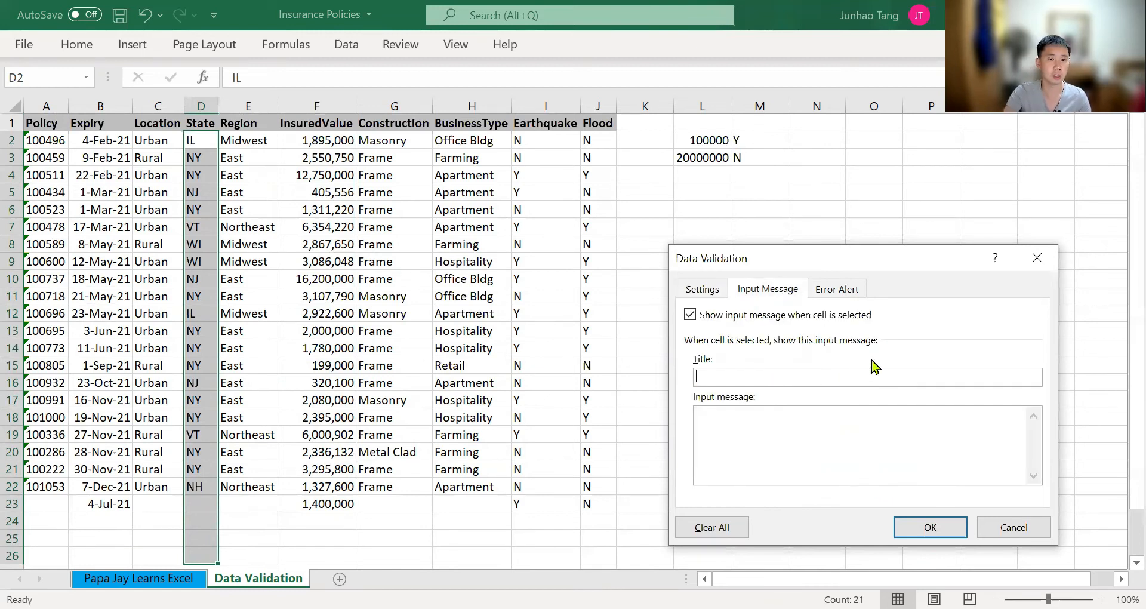
{"action": "type", "text": "State"}
{"action": "key", "text": "Tab"}
{"action": "type", "text": "State should"}
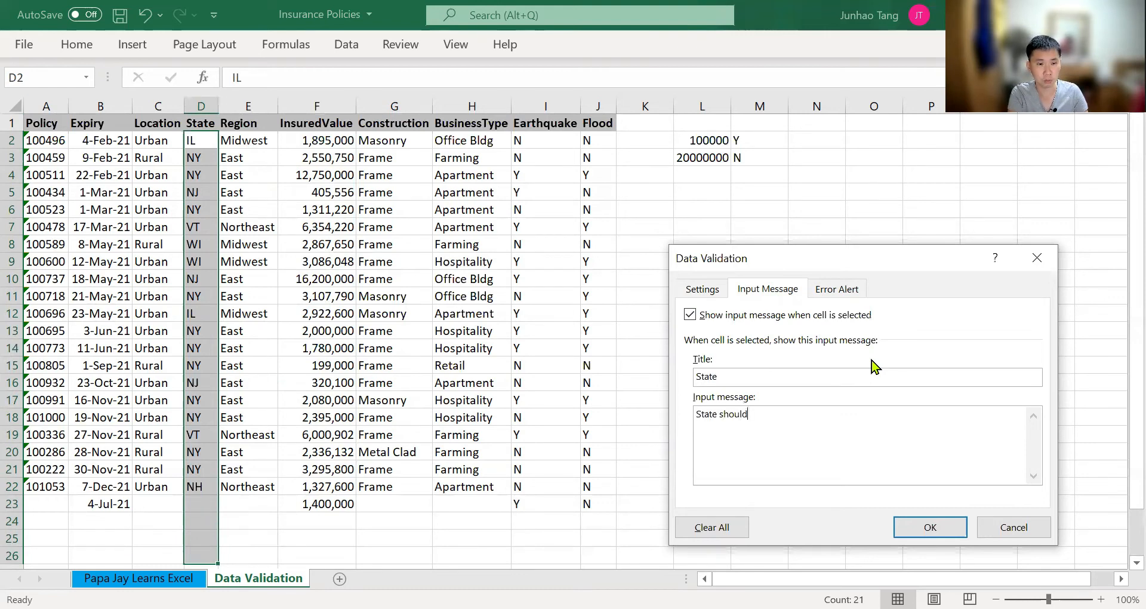
{"action": "type", "text": " be of "}
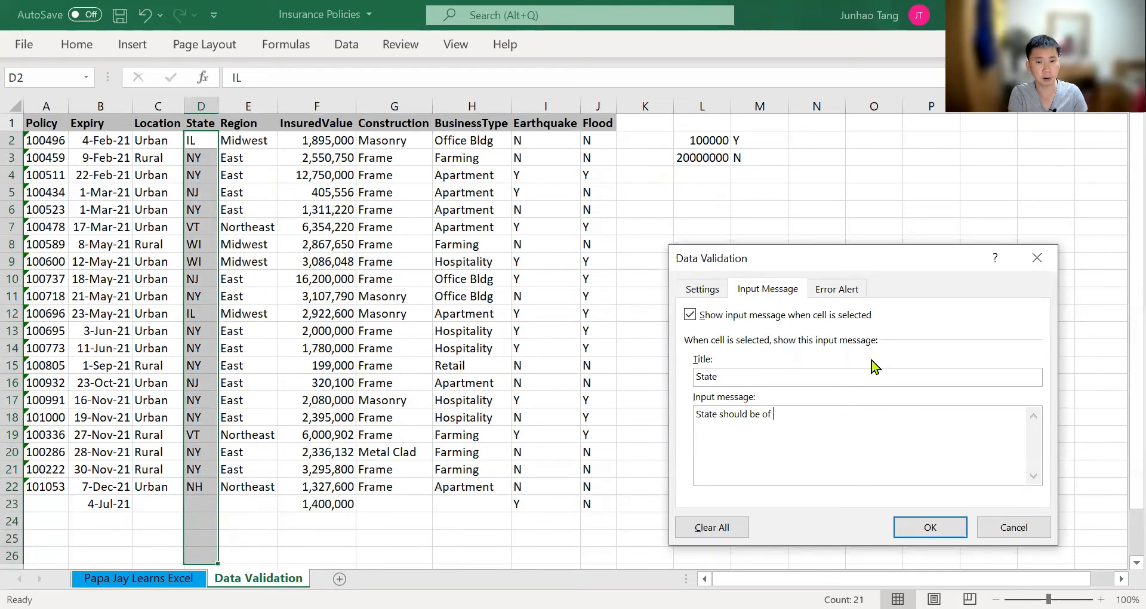
{"action": "type", "text": "2 characte"}
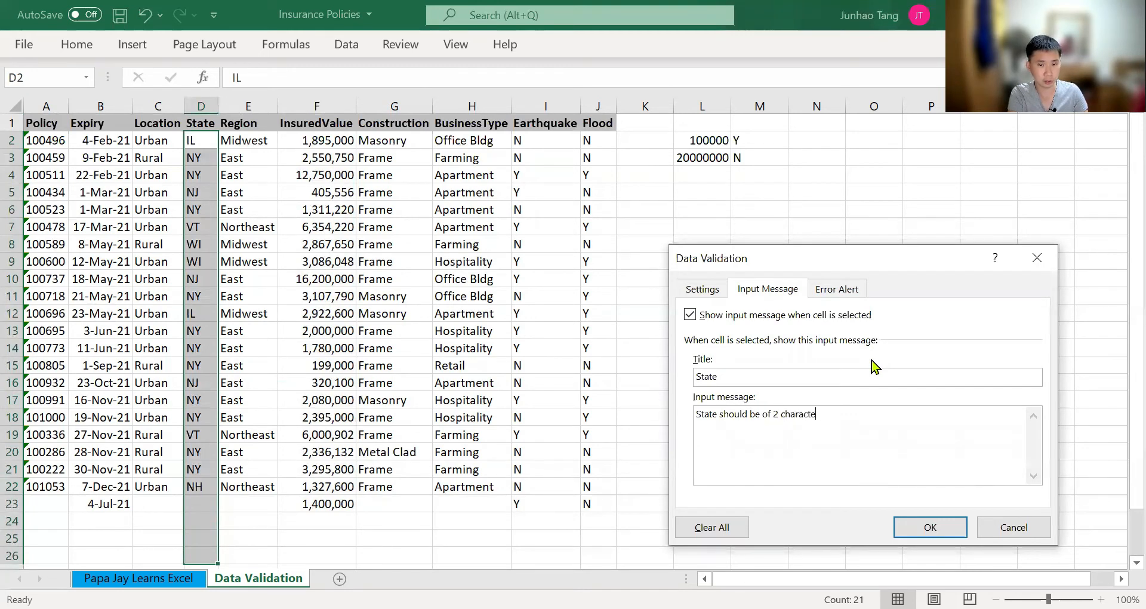
{"action": "type", "text": "rs, if possible"}
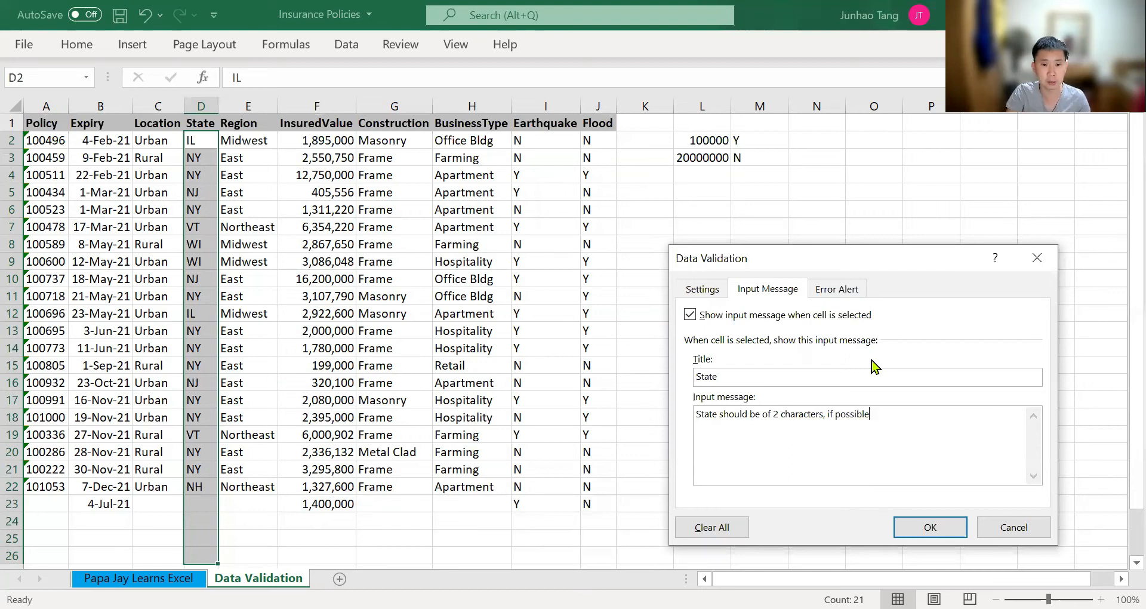
Choose the Warning style for the State error alert and title it "State"
{"action": "key", "text": "ctrl+Tab"}
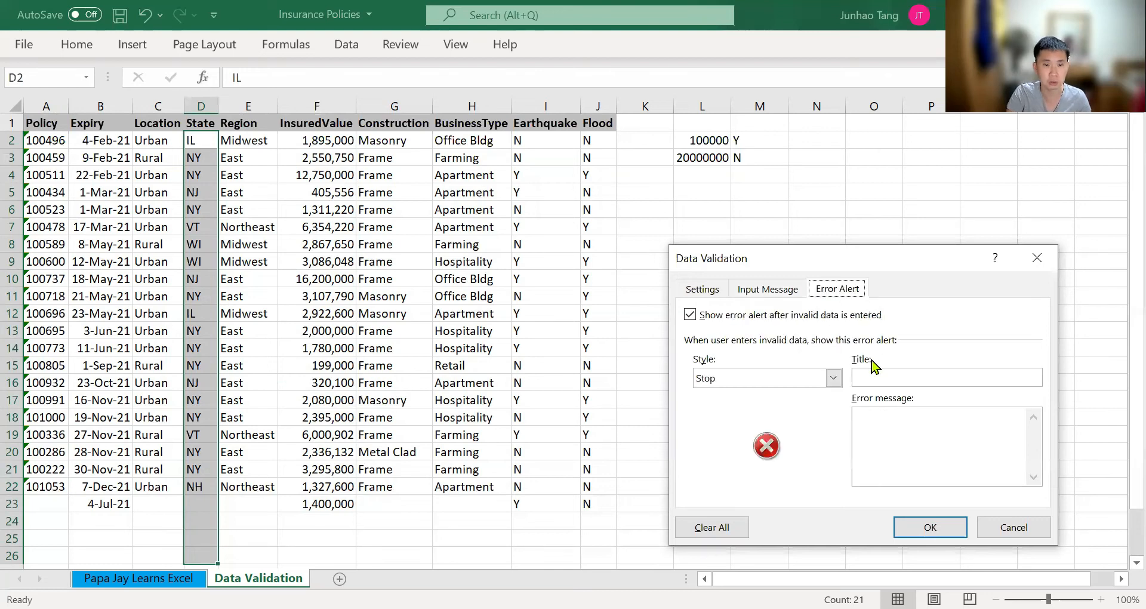
{"action": "left_click", "coordinate": [834, 378]}
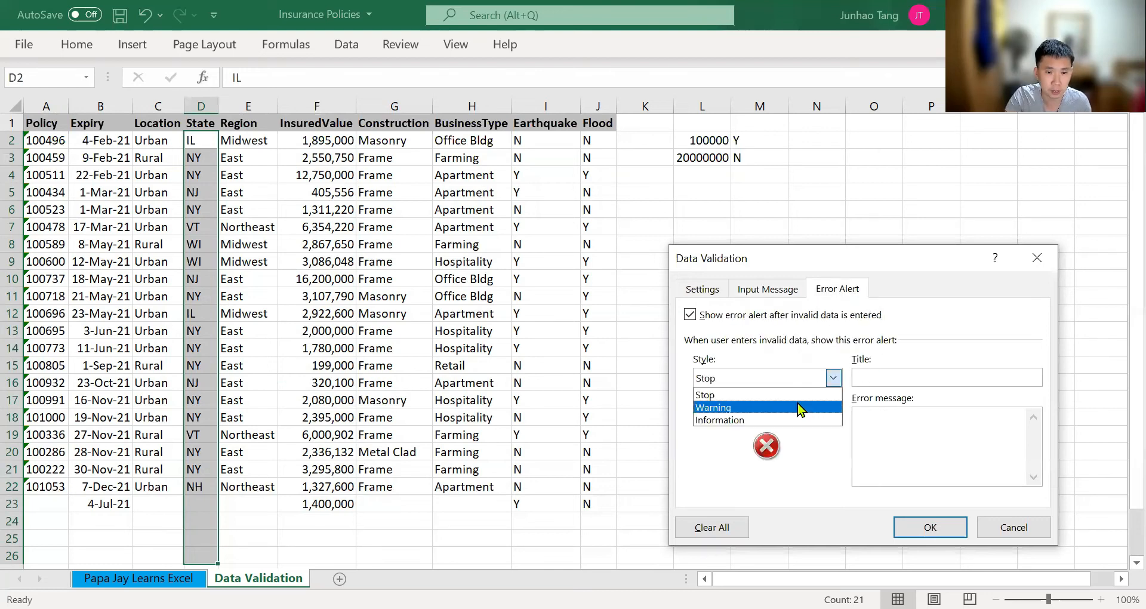
{"action": "left_click", "coordinate": [915, 370]}
{"action": "type", "text": "State"}
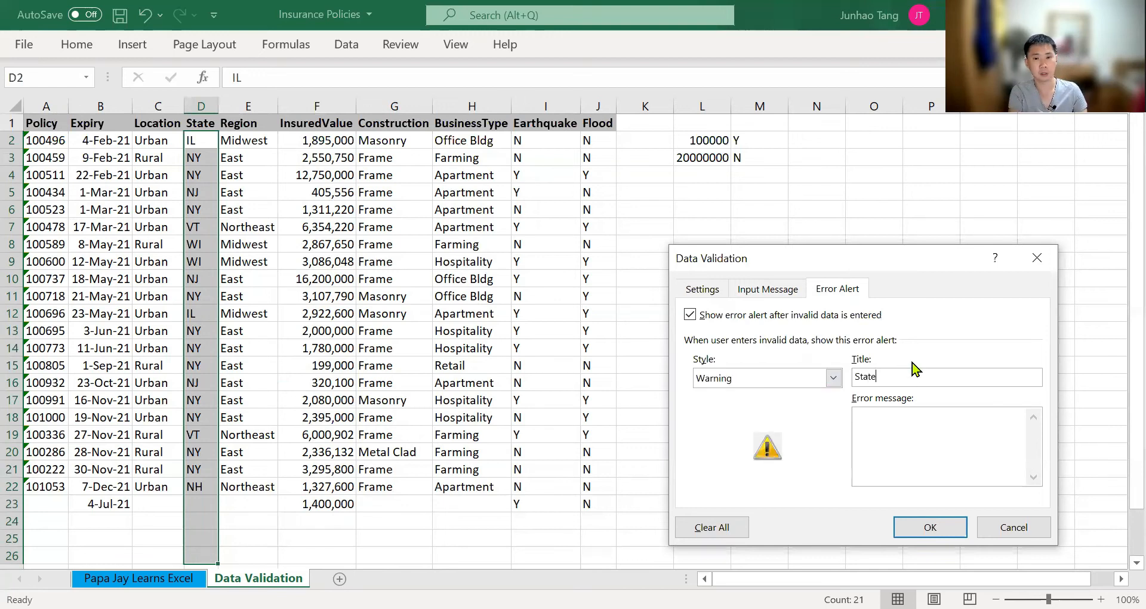
Write the error message "Please check that the State is correct" and apply the validation
{"action": "key", "text": "Tab"}
{"action": "type", "text": "Ple"}
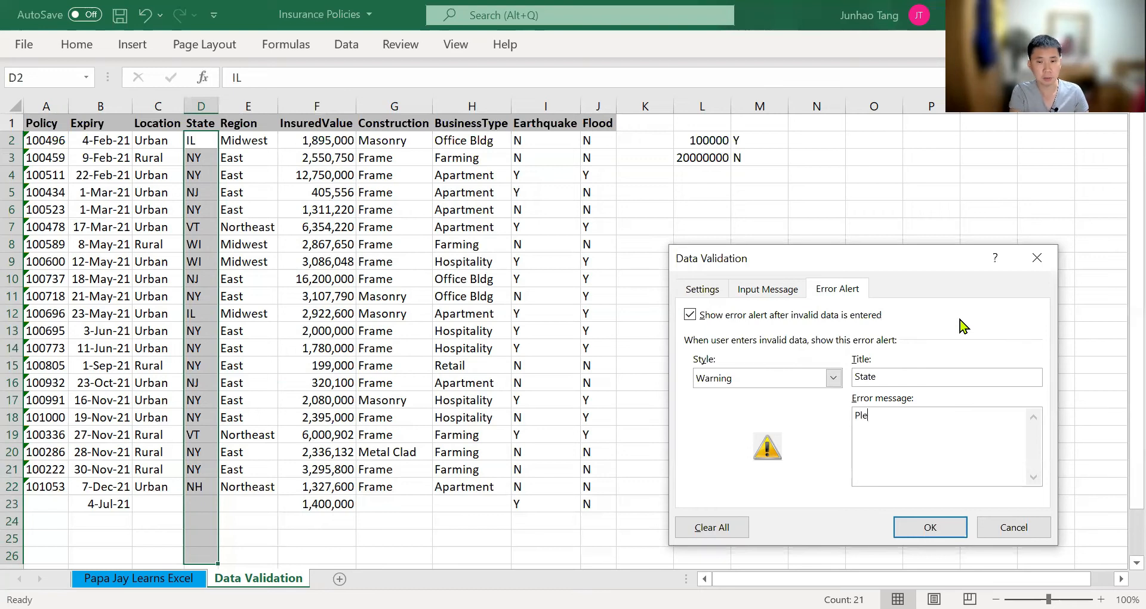
{"action": "type", "text": "ase check that "}
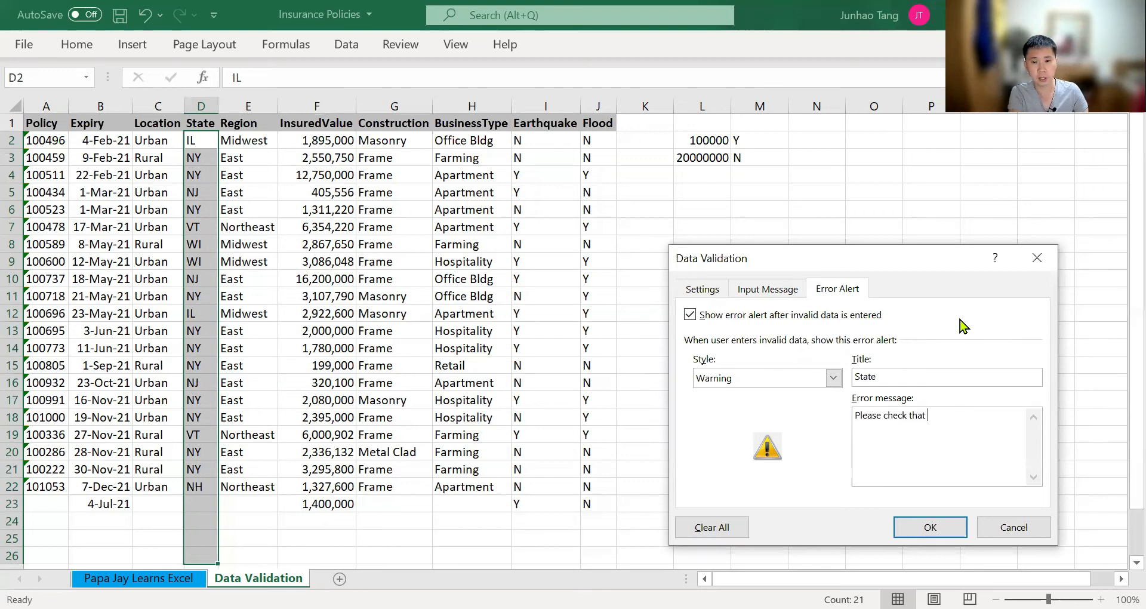
{"action": "type", "text": "the Stat"}
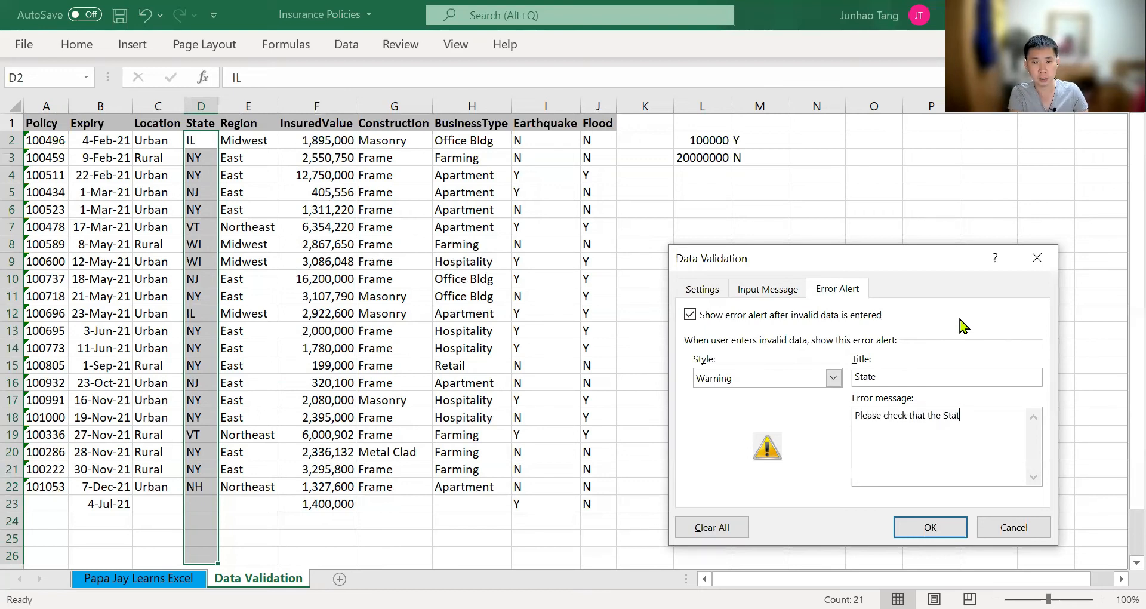
{"action": "type", "text": "e has"}
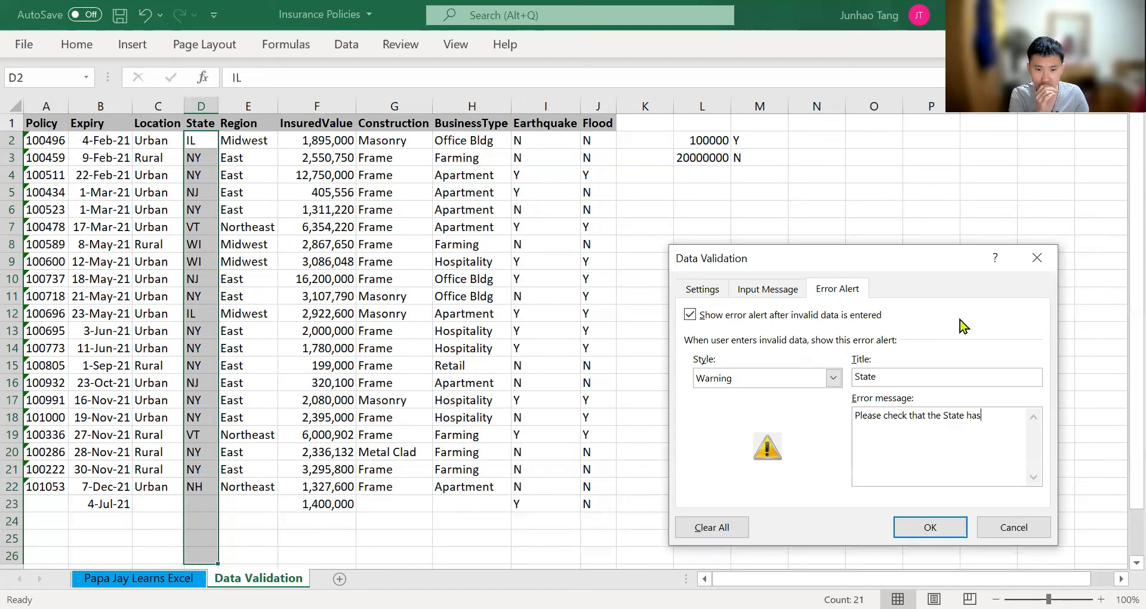
{"action": "key", "text": "BackSpace"}
{"action": "key", "text": "BackSpace"}
{"action": "key", "text": "BackSpace"}
{"action": "type", "text": "is correct"}
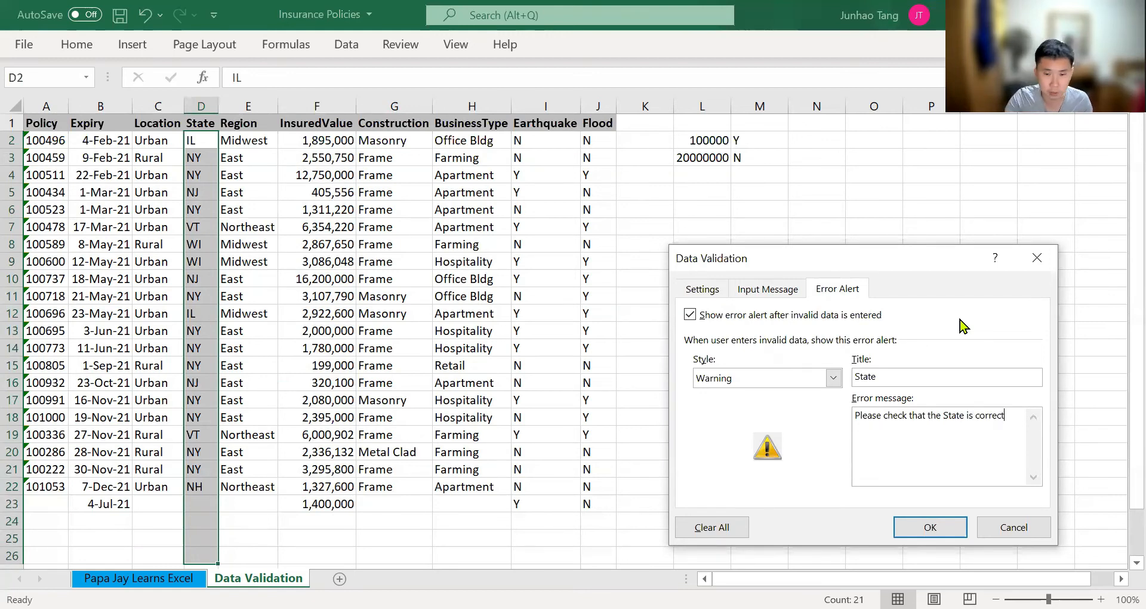
{"action": "left_click", "coordinate": [914, 536]}
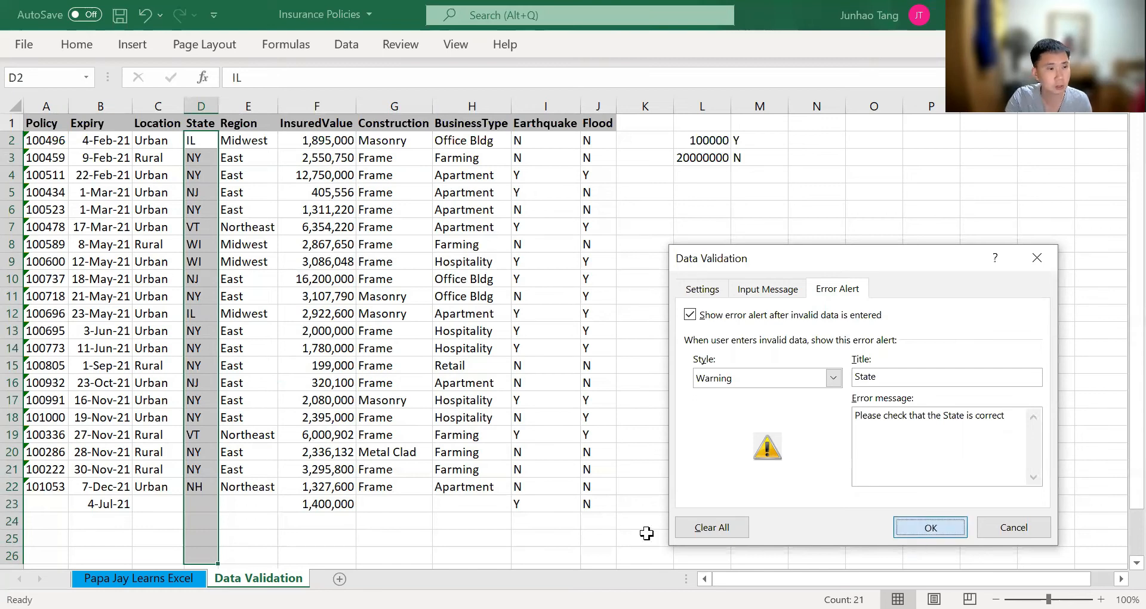
Test the State error alert by entering FER in cell D23
{"action": "left_click", "coordinate": [204, 503]}
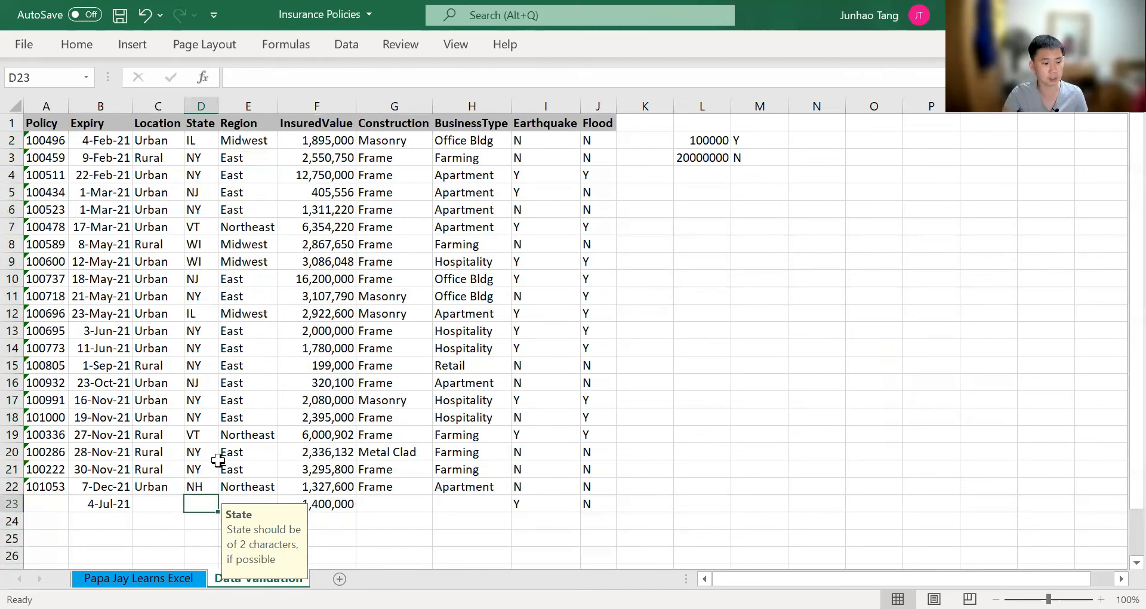
{"action": "type", "text": "FER"}
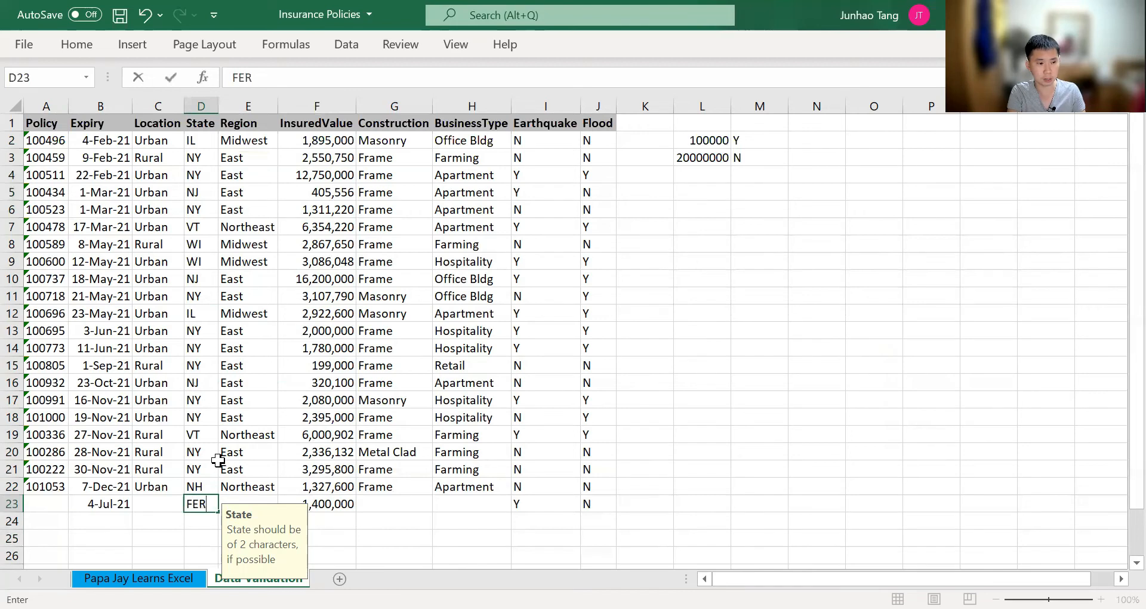
{"action": "key", "text": "Return"}
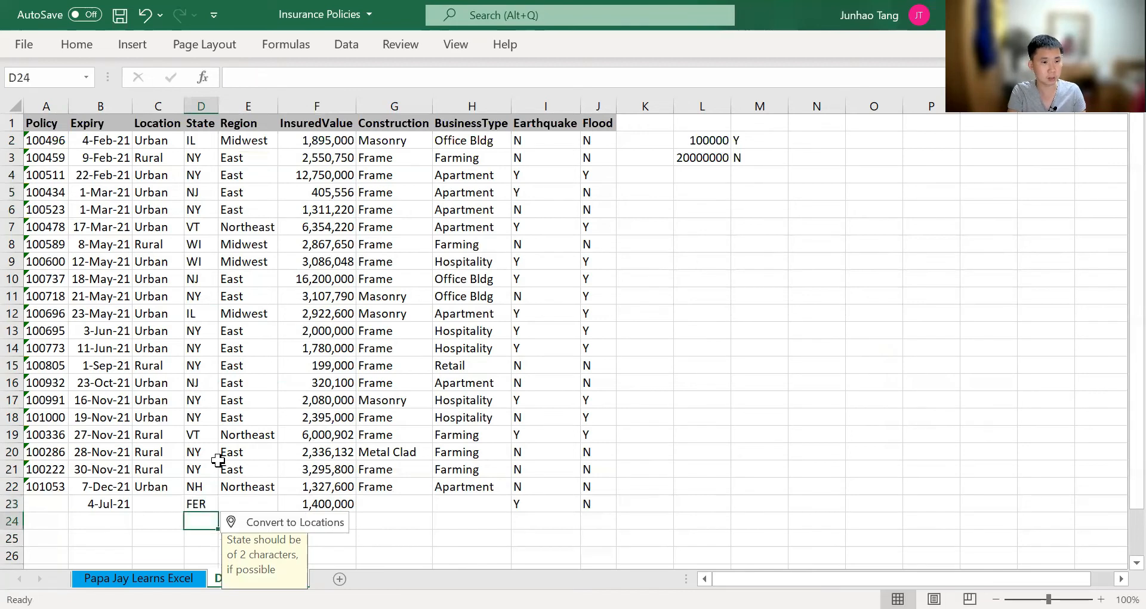
{"action": "key", "text": "Up"}
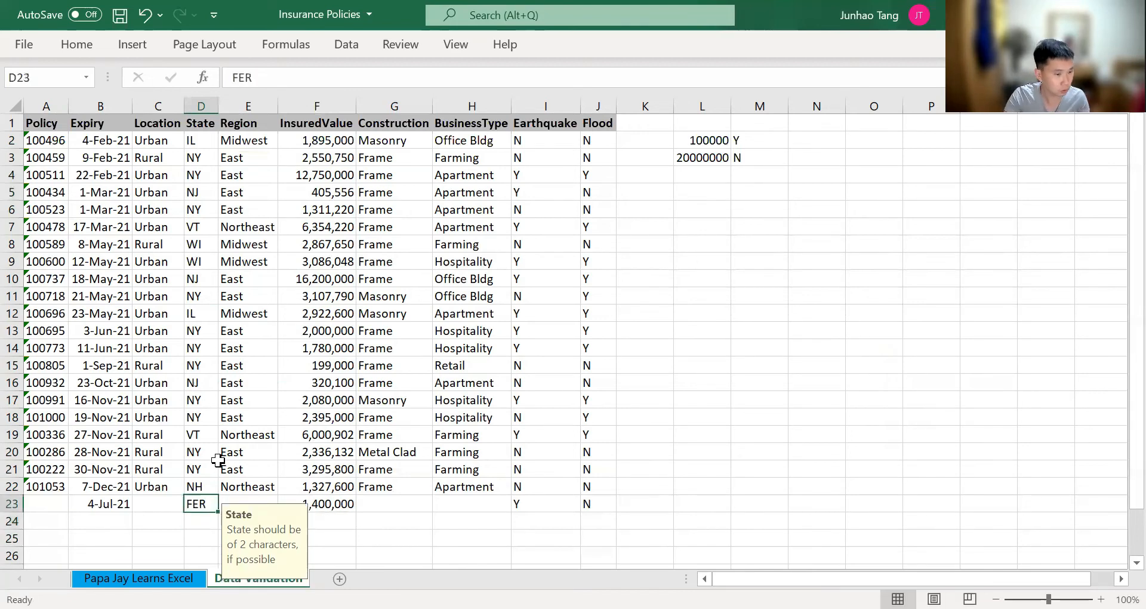
{"action": "scroll", "coordinate": [218, 460], "scroll_direction": "down", "scroll_amount": 1}
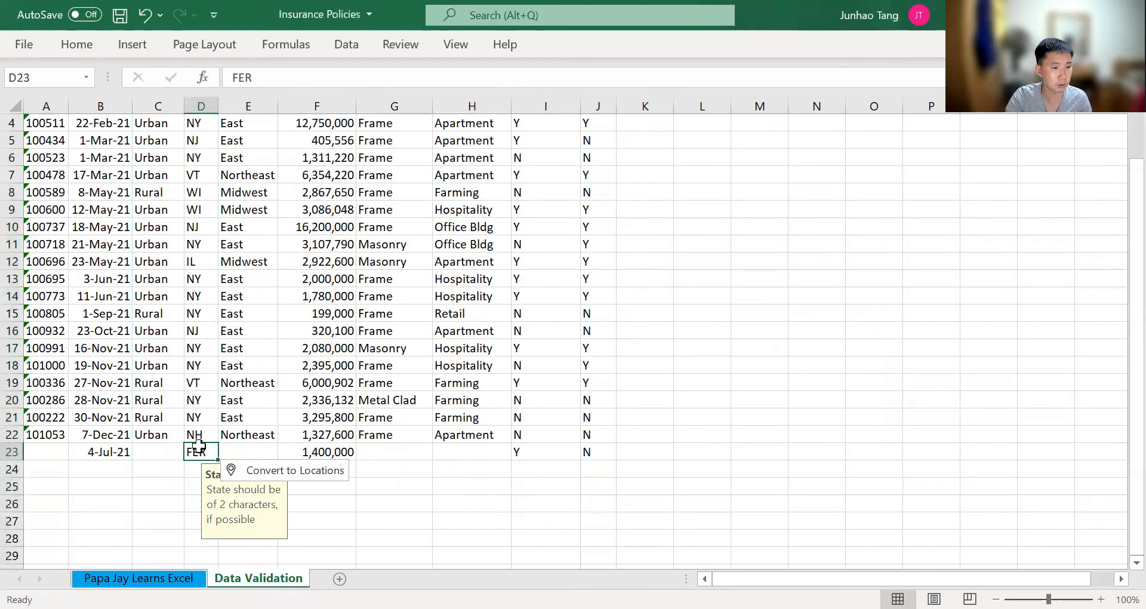
{"action": "scroll", "coordinate": [200, 496], "scroll_direction": "up", "scroll_amount": 1}
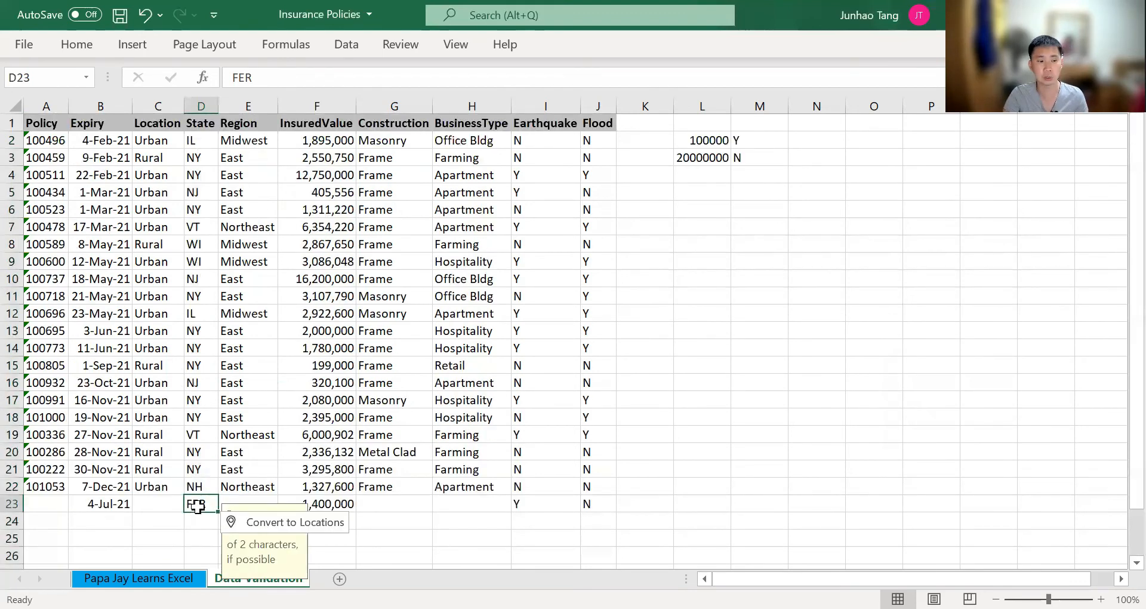
Check the input message on State cell D18 and clear the test entry from D23
{"action": "left_click", "coordinate": [198, 416]}
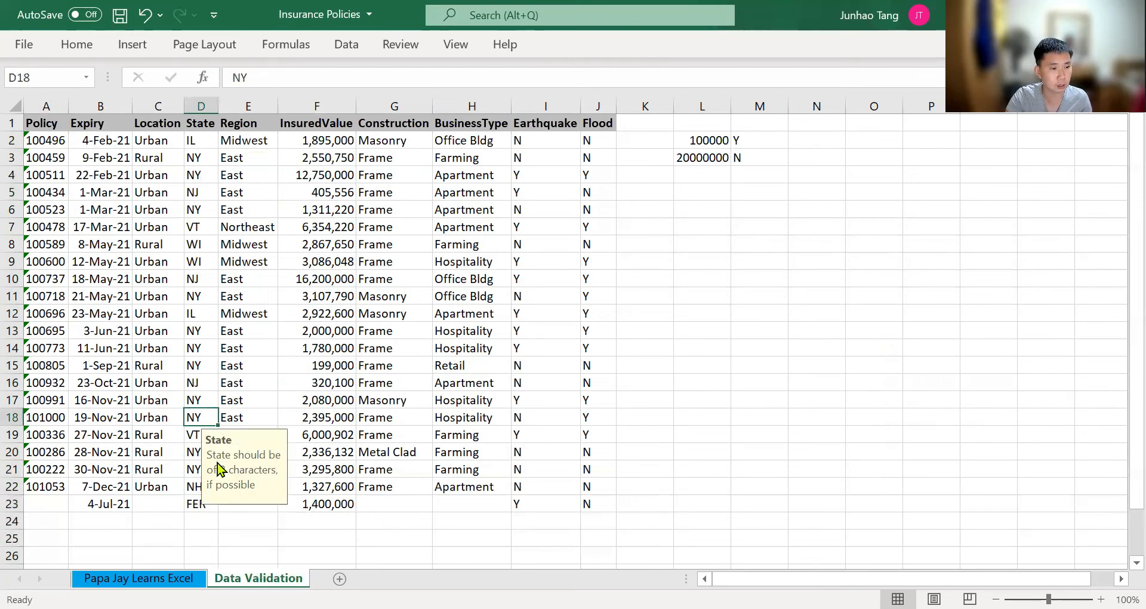
{"action": "left_click", "coordinate": [196, 501]}
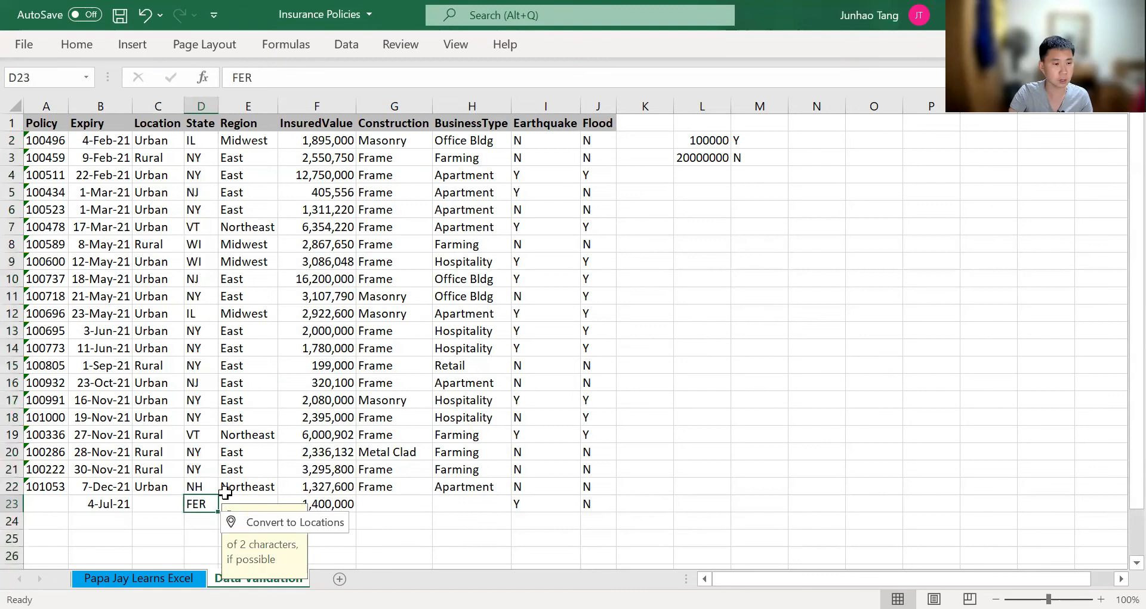
{"action": "key", "text": "Delete"}
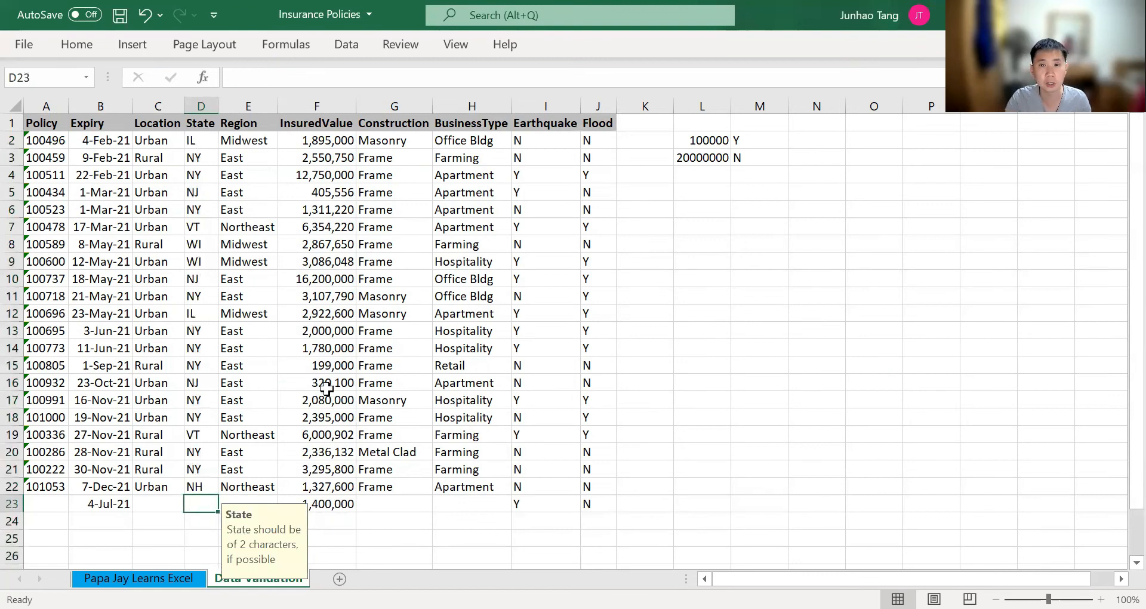
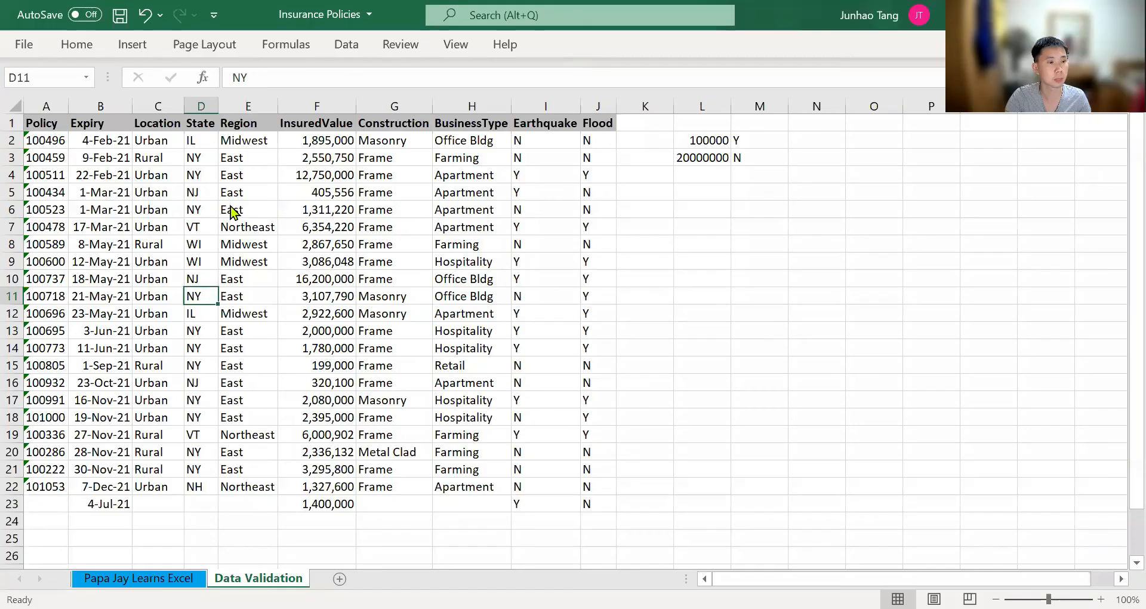
{"action": "left_click", "coordinate": [203, 505]}
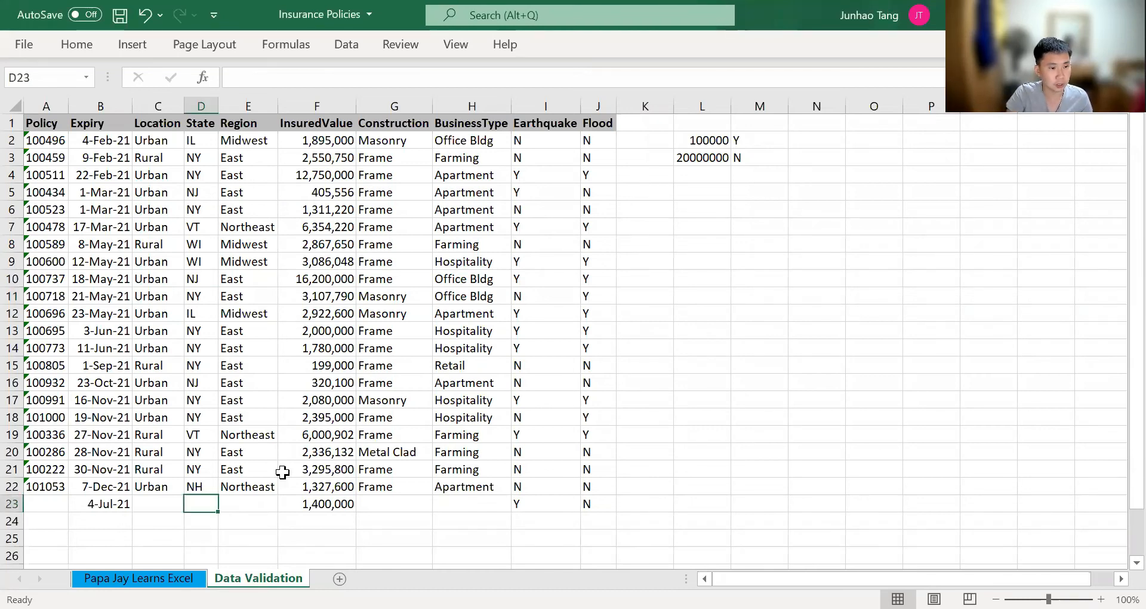
{"action": "key", "text": "ctrl+Up"}
{"action": "key", "text": "ctrl+Up"}
{"action": "key", "text": "Down"}
{"action": "key", "text": "ctrl+shift+Down"}
{"action": "key", "text": "shift+Down"}
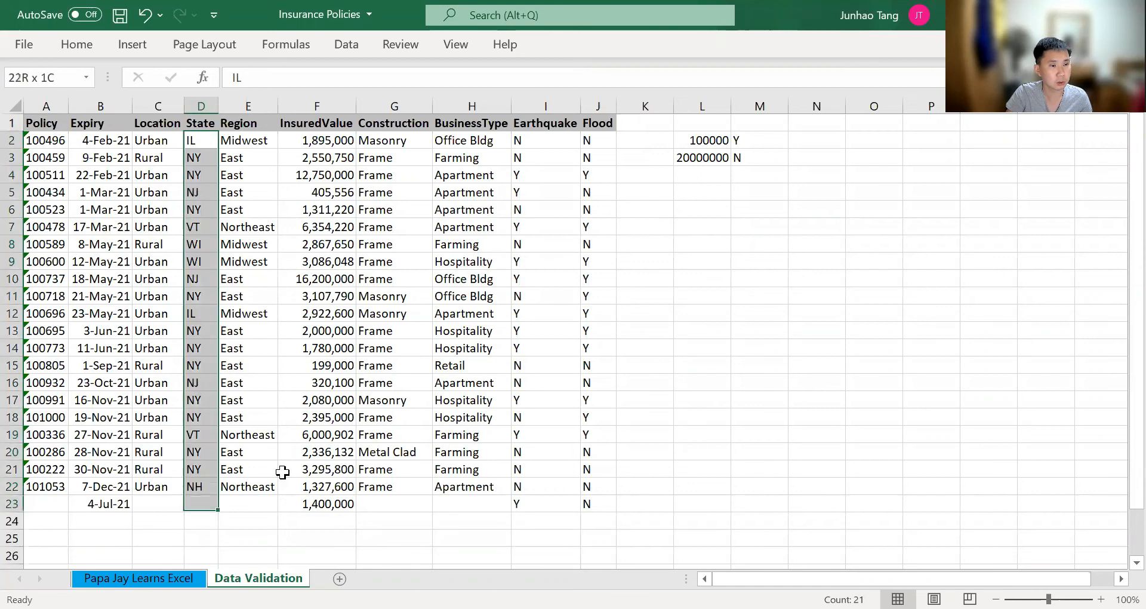
{"action": "key", "text": "shift+Down"}
{"action": "key", "text": "shift+Down"}
{"action": "key", "text": "shift+Down"}
{"action": "key", "text": "alt"}
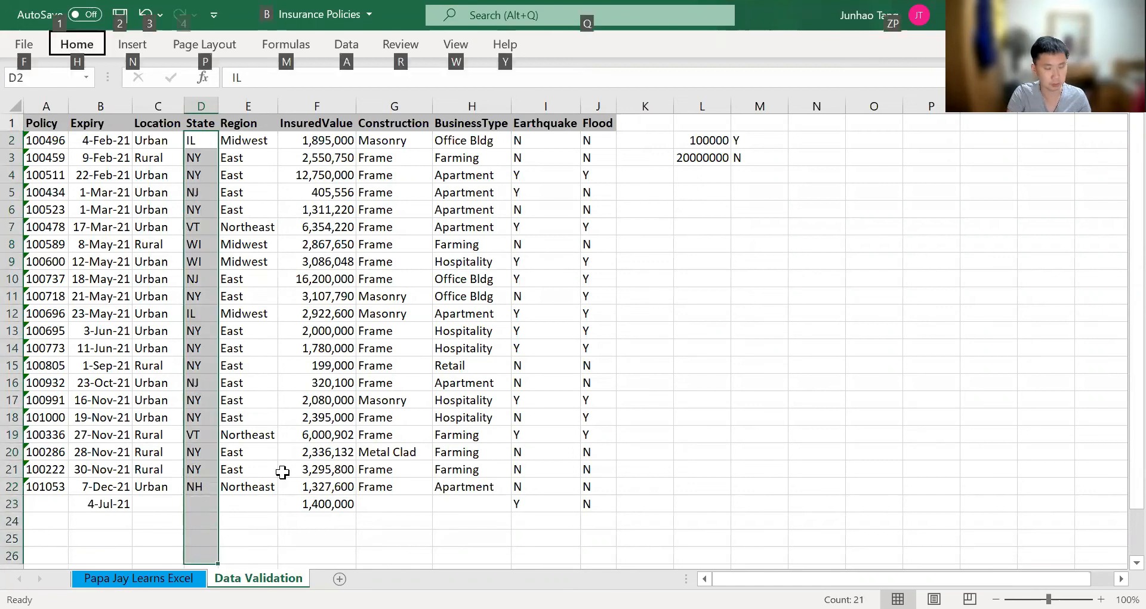
{"action": "key", "text": "a"}
{"action": "key", "text": "v"}
{"action": "key", "text": "v"}
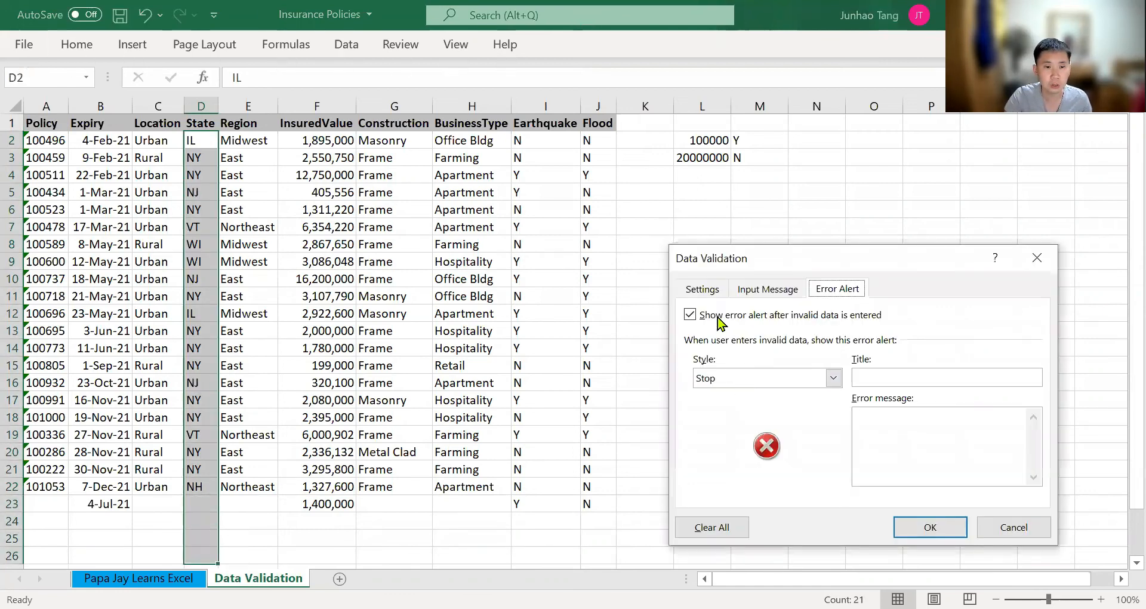
{"action": "left_click", "coordinate": [714, 292]}
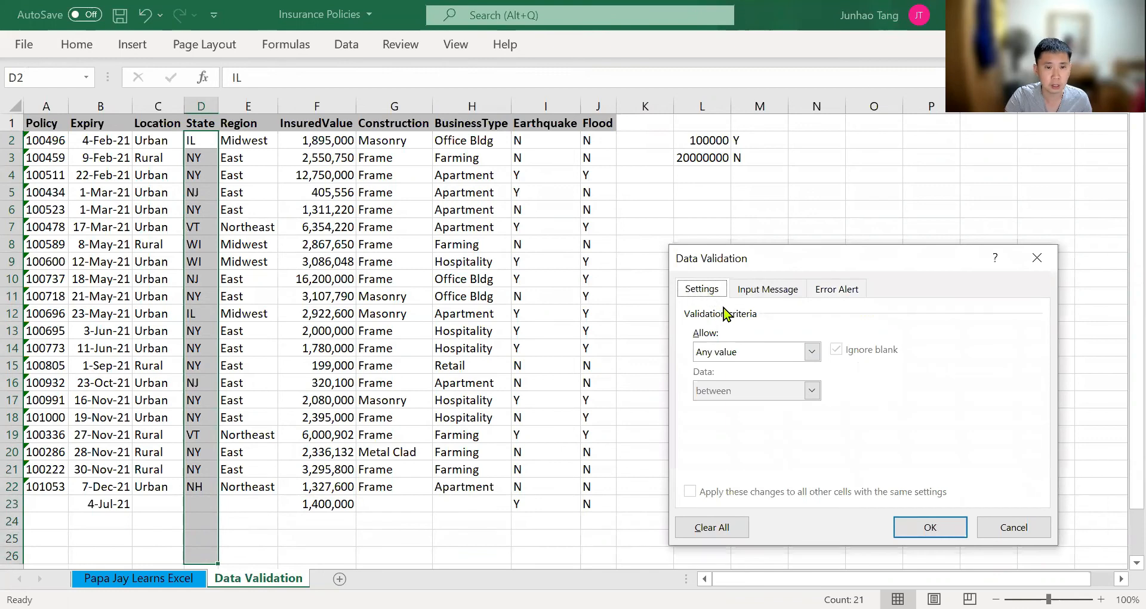
{"action": "left_click", "coordinate": [757, 293]}
{"action": "left_click", "coordinate": [765, 375]}
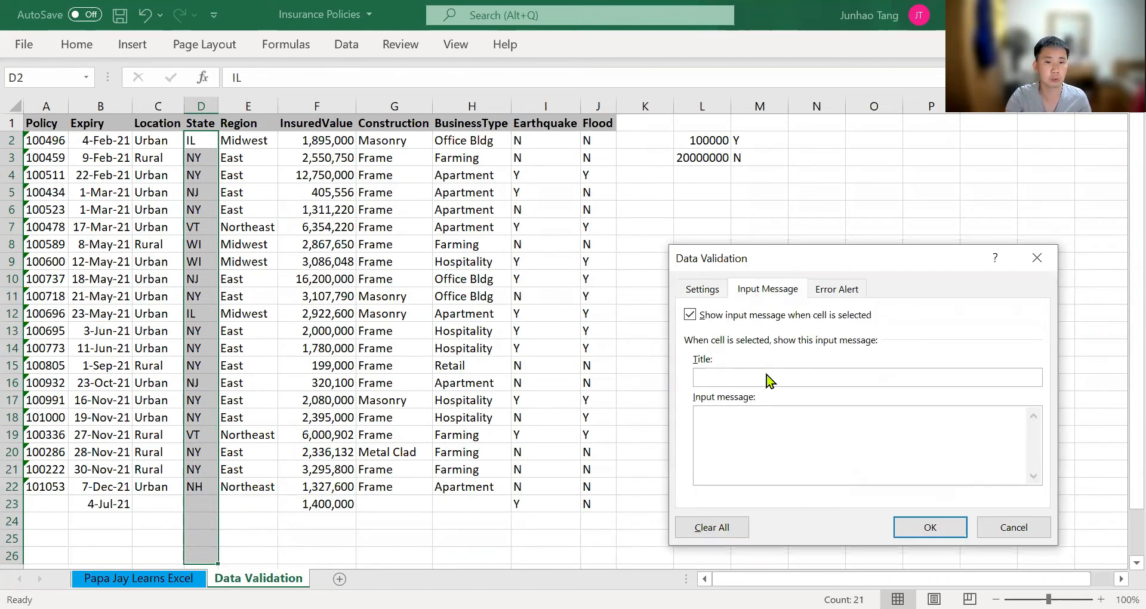
{"action": "type", "text": "State"}
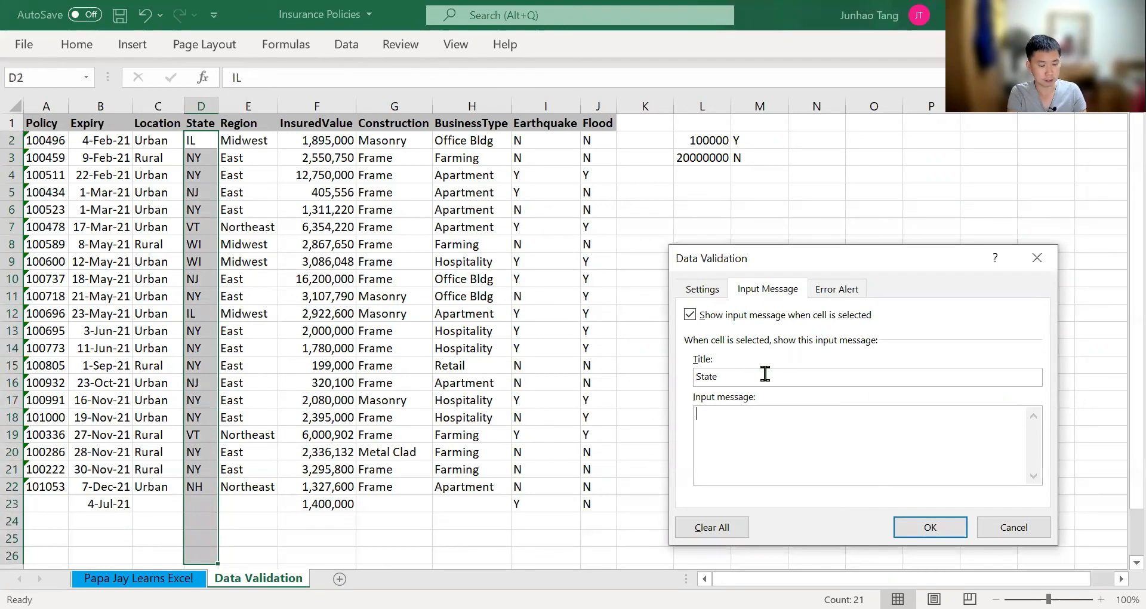
{"action": "type", "text": "State s"}
{"action": "type", "text": "hould be of 2 c"}
{"action": "type", "text": "har"}
{"action": "key", "text": "BackSpace"}
{"action": "key", "text": "BackSpace"}
{"action": "key", "text": "BackSpace"}
{"action": "type", "text": "hra"}
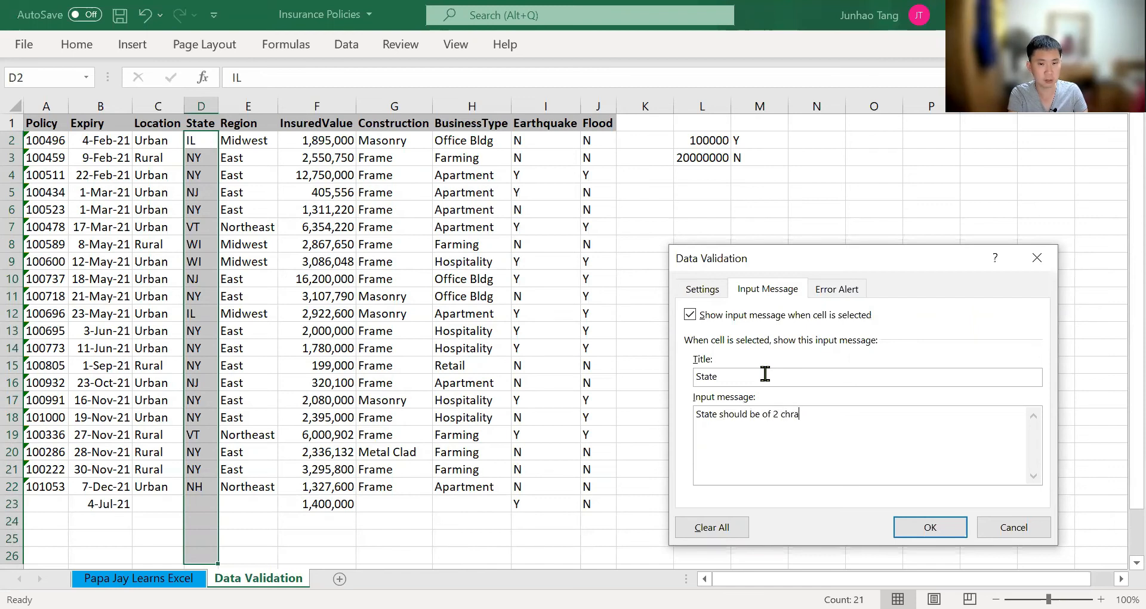
{"action": "type", "text": "cter"}
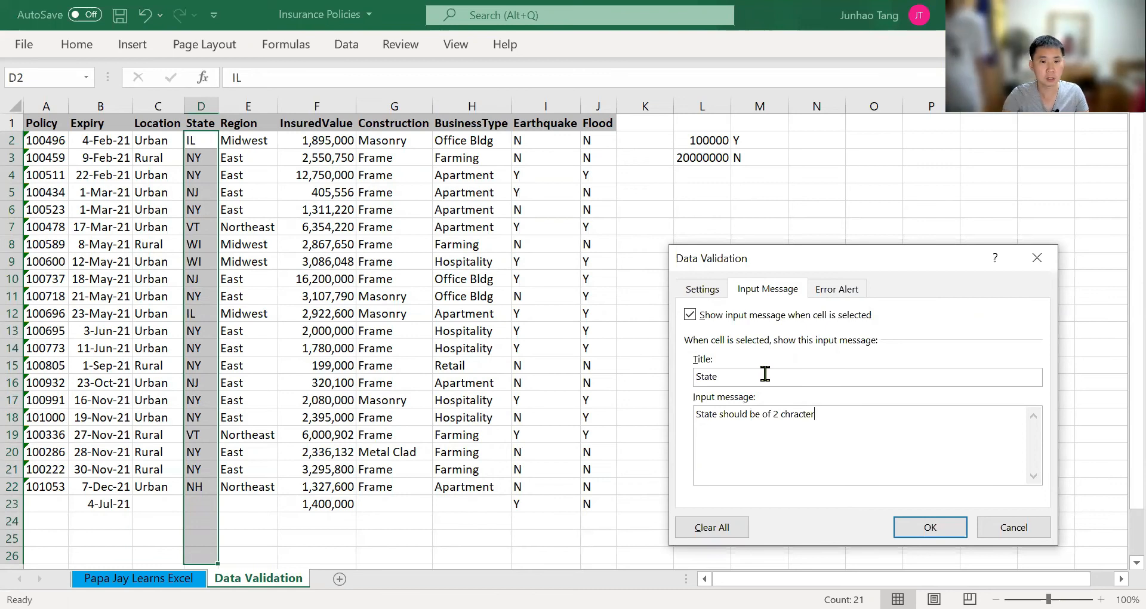
{"action": "key", "text": "Return"}
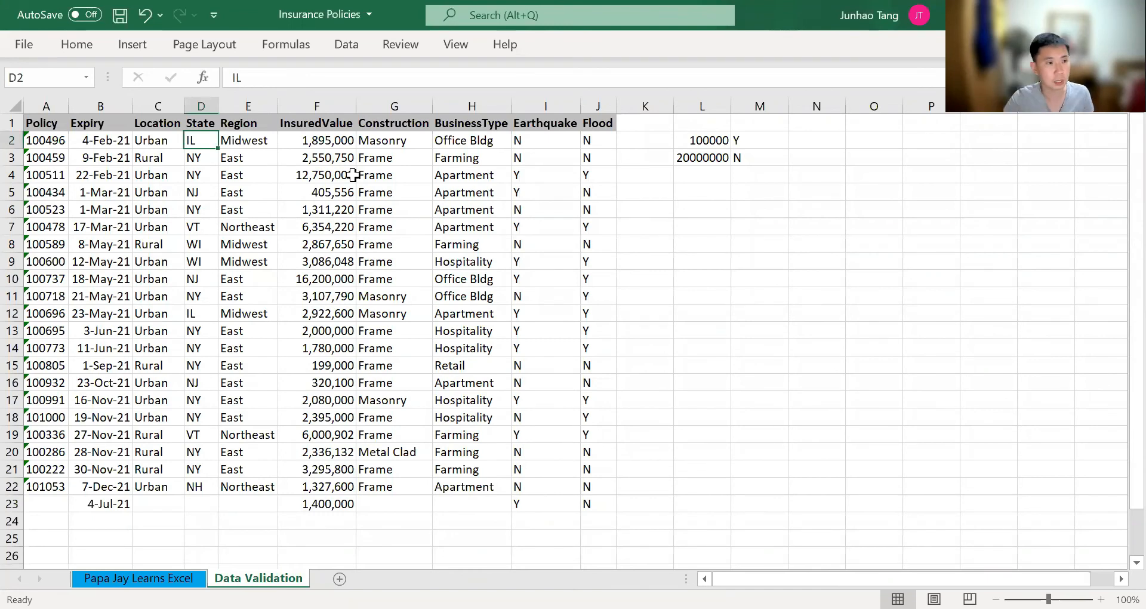
Select State cells D2:D26 and open their data validation settings
{"action": "key", "text": "ctrl+shift+Down"}
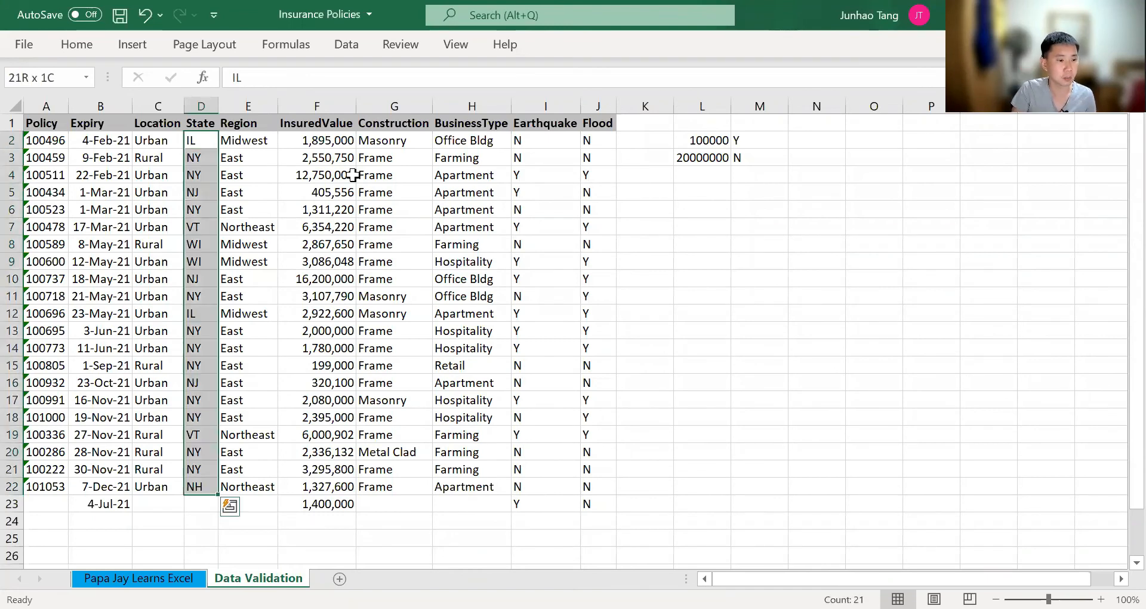
{"action": "key", "text": "shift+Down"}
{"action": "key", "text": "shift+Down"}
{"action": "key", "text": "shift+Down"}
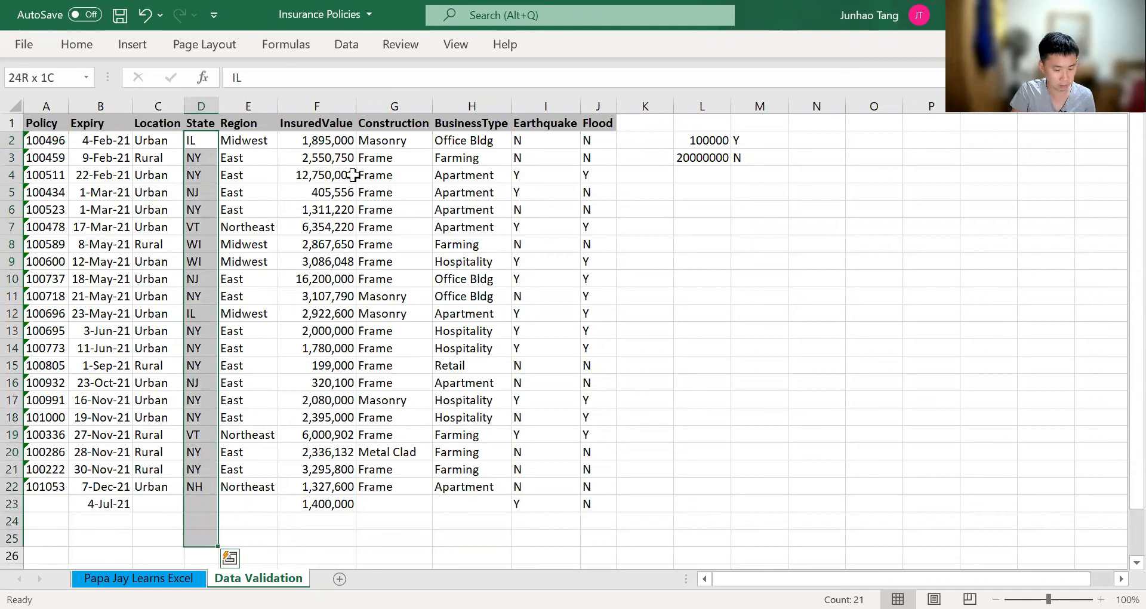
{"action": "key", "text": "shift+Down"}
{"action": "key", "text": "alt"}
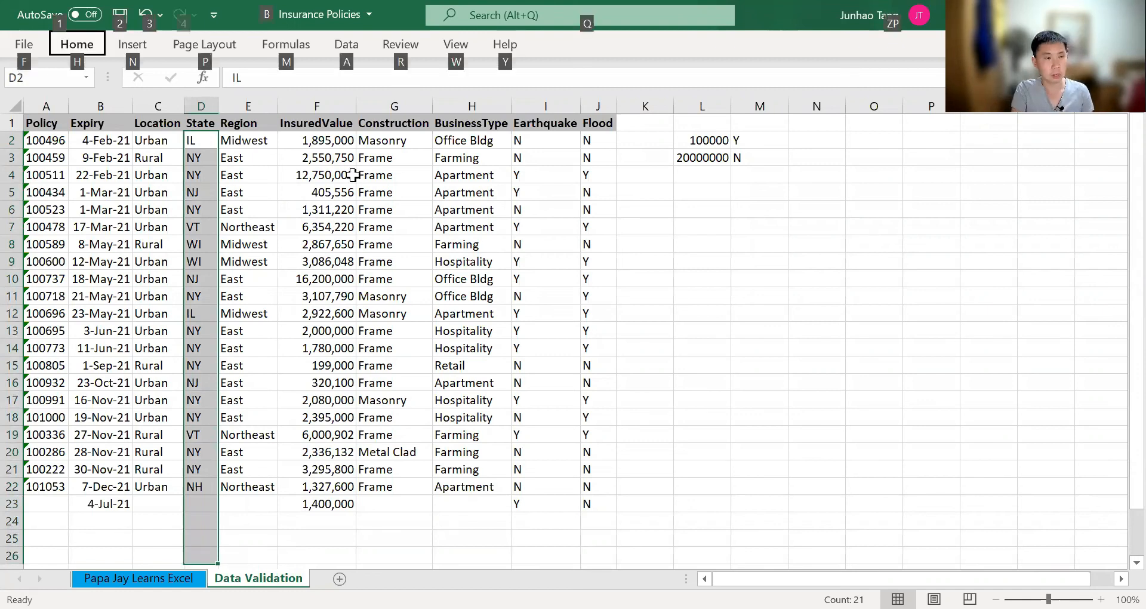
{"action": "key", "text": "a"}
{"action": "key", "text": "v"}
{"action": "key", "text": "v"}
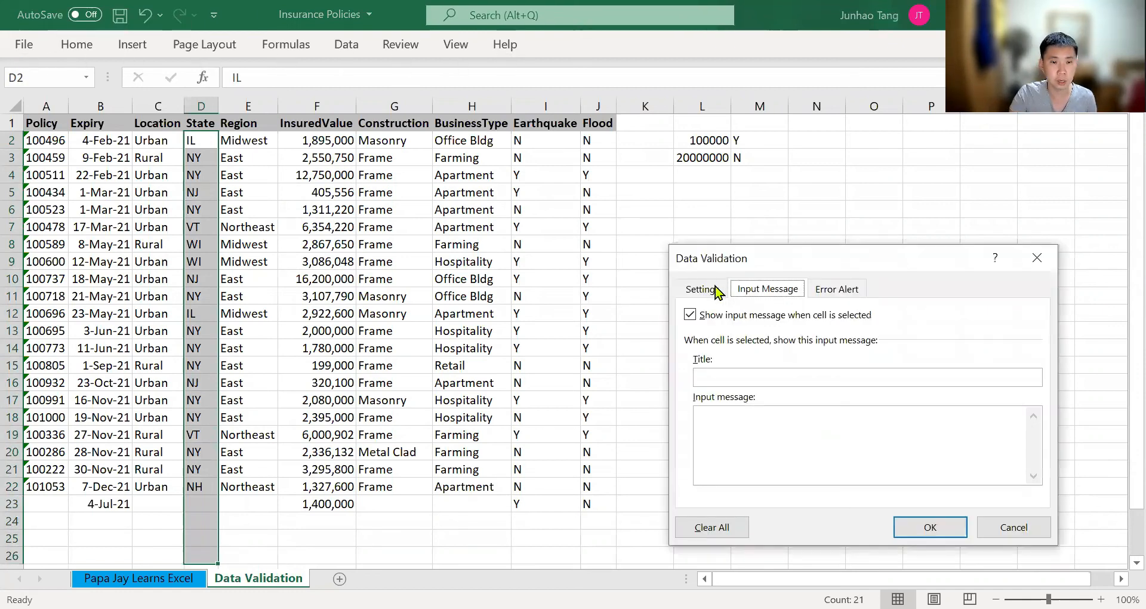
{"action": "left_click", "coordinate": [710, 291]}
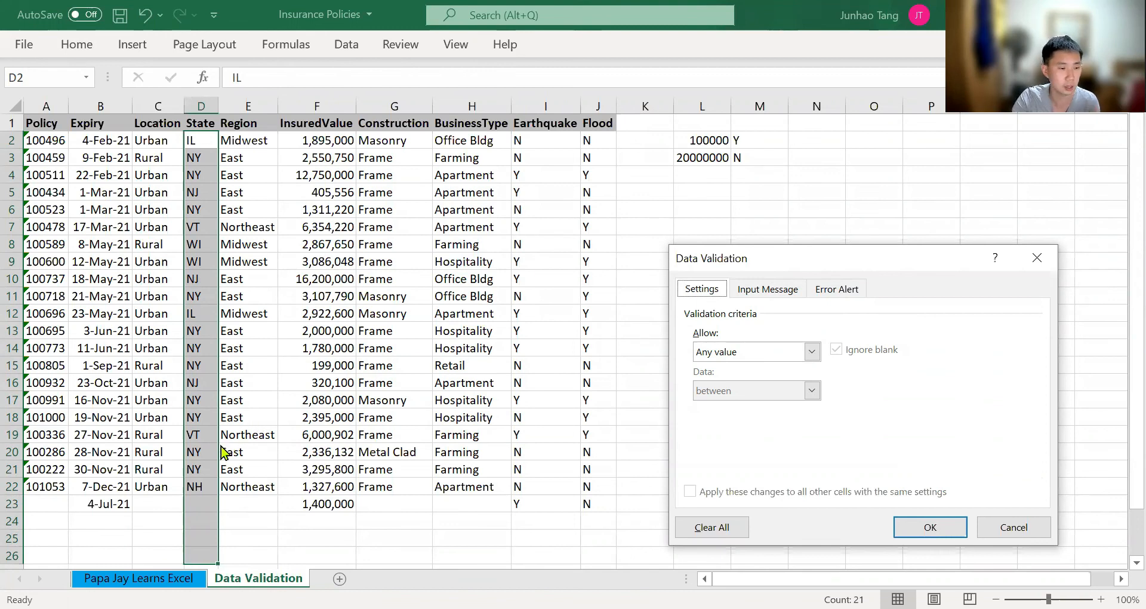
Add an input message titled "State" reading "State should be of 2 characters if possible" and apply the validation
{"action": "left_click", "coordinate": [785, 296]}
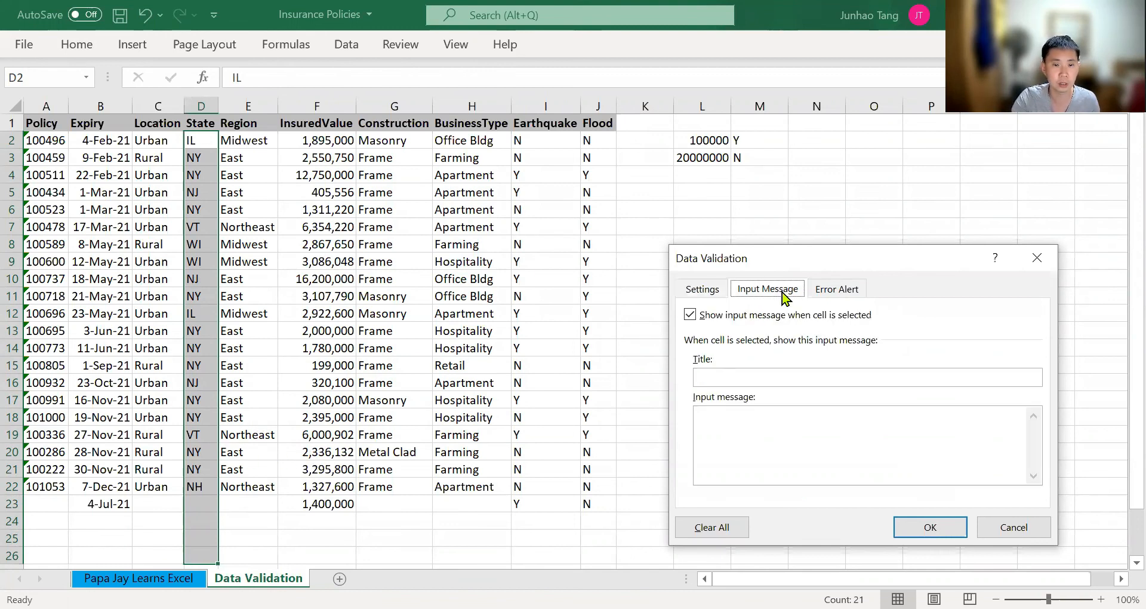
{"action": "left_click", "coordinate": [753, 378]}
{"action": "type", "text": "State"}
{"action": "key", "text": "Tab"}
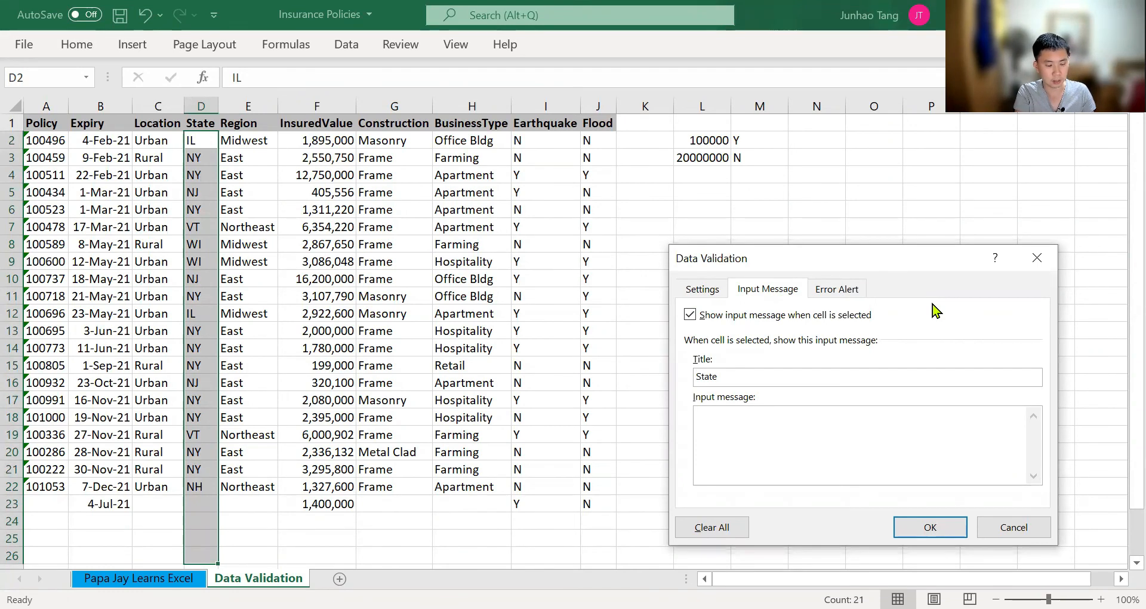
{"action": "type", "text": "State"}
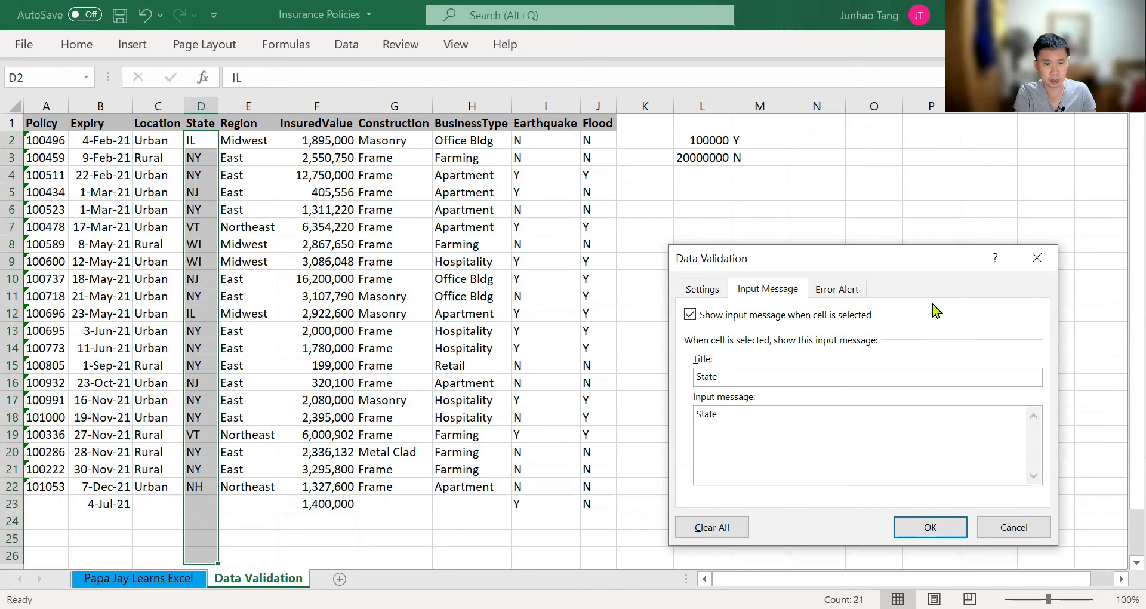
{"action": "type", "text": " should be of "}
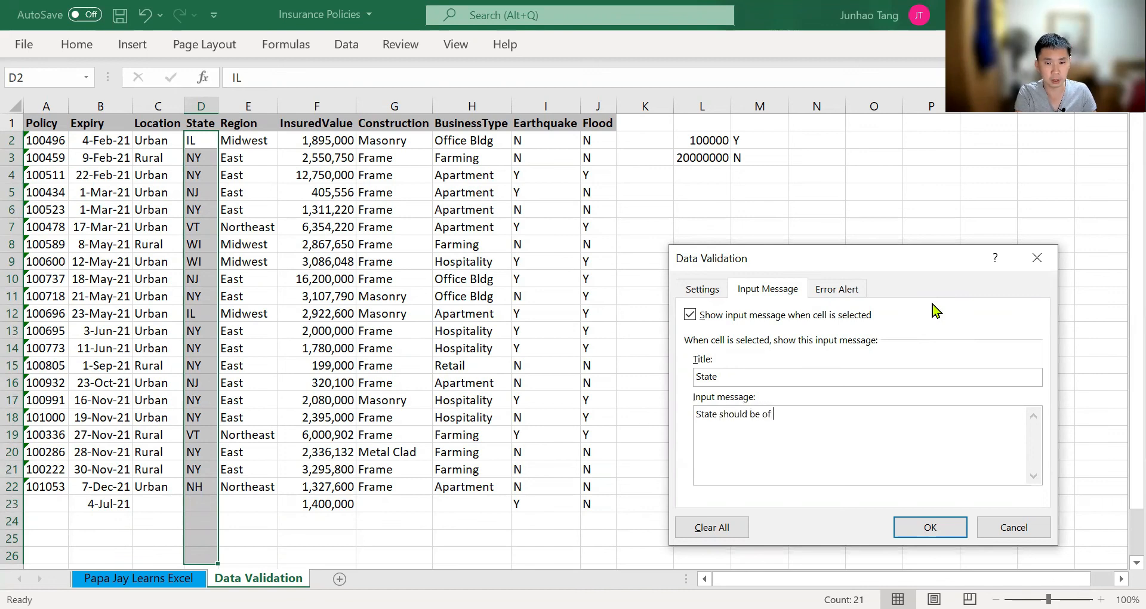
{"action": "type", "text": "2 cha"}
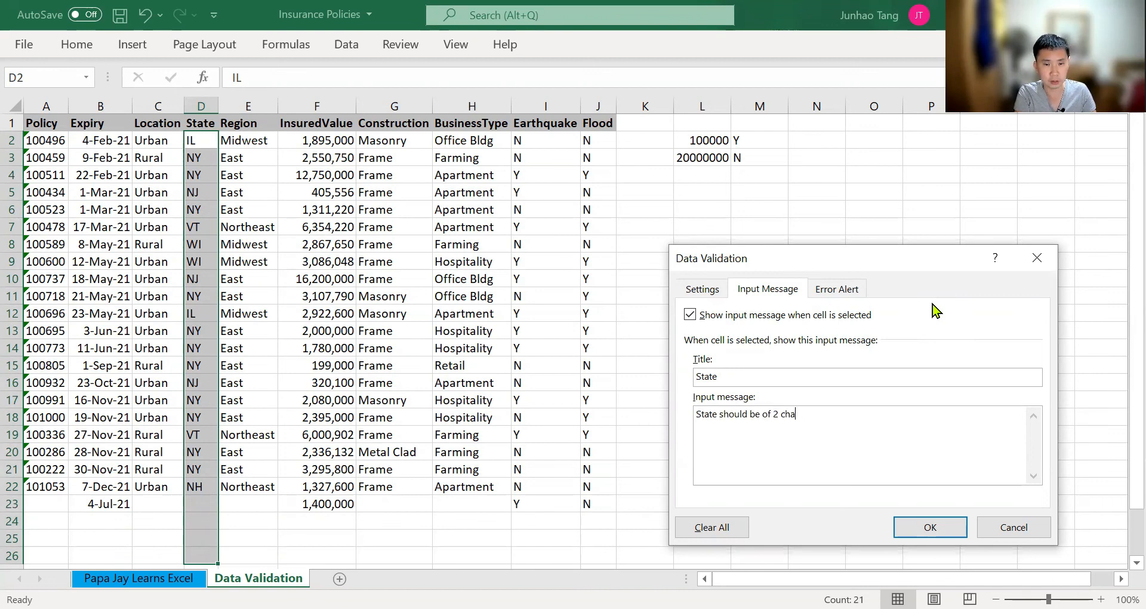
{"action": "type", "text": "racters if possible"}
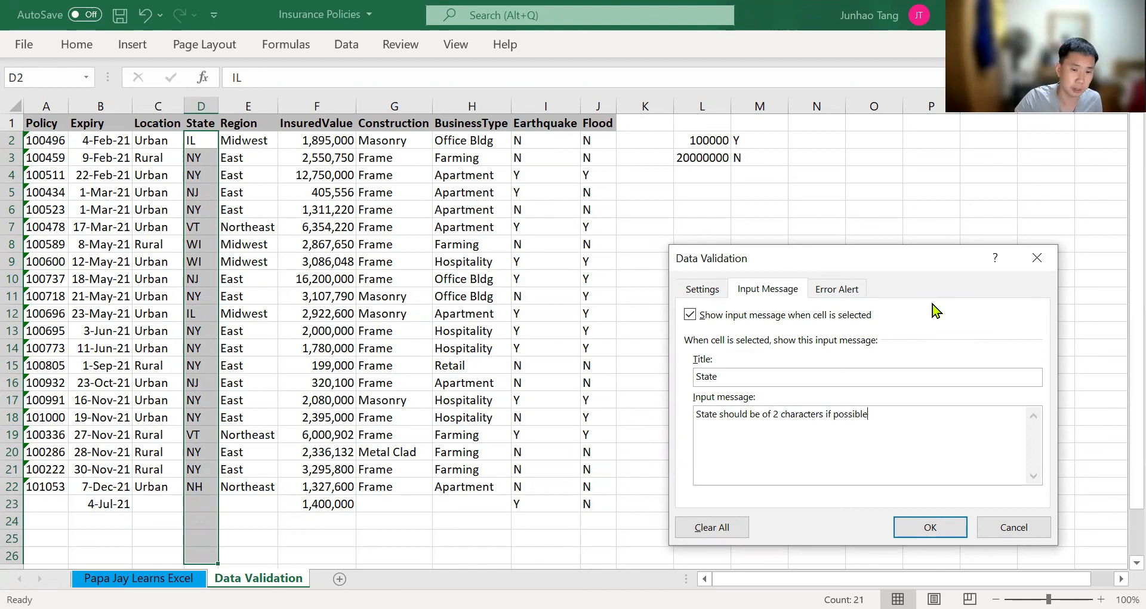
{"action": "left_click", "coordinate": [910, 521]}
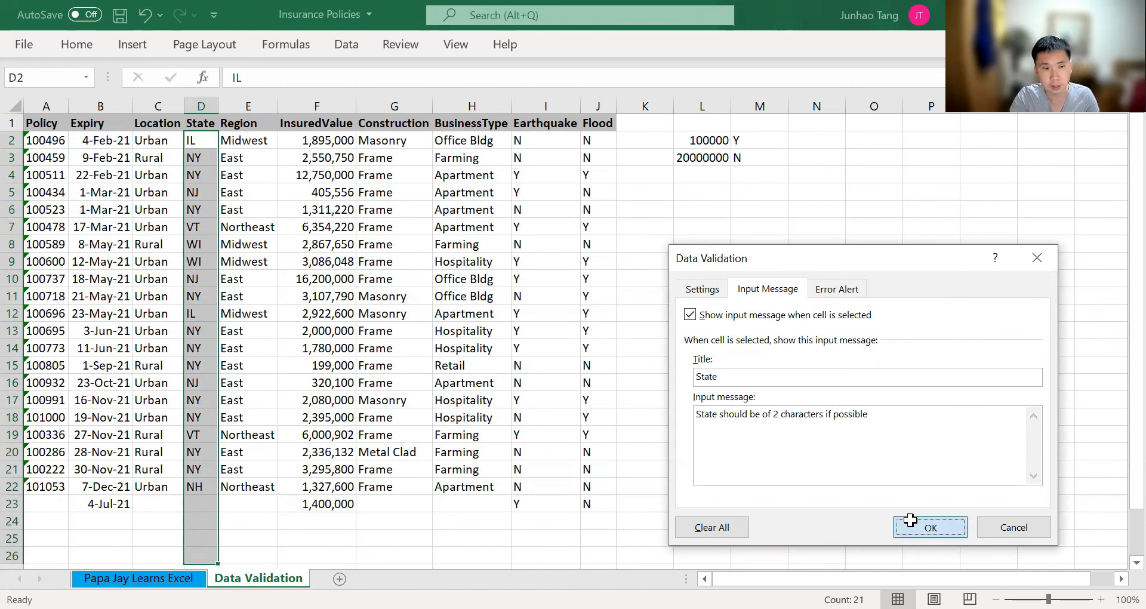
Check the input message on State cell D12, try the entry FER in D23 and erase it
{"action": "left_click", "coordinate": [195, 315]}
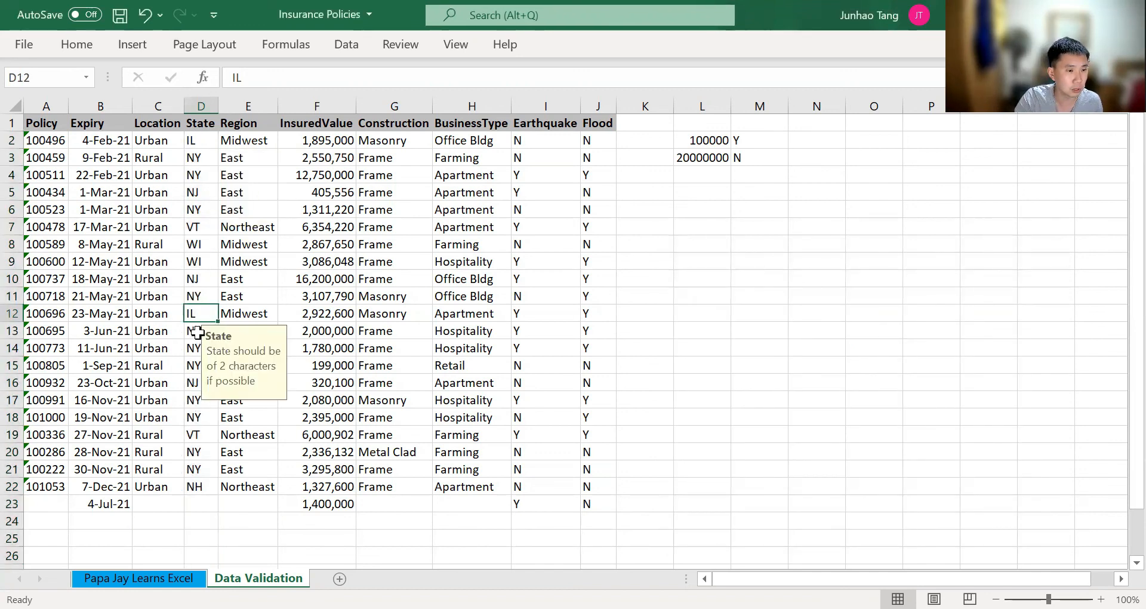
{"action": "left_click", "coordinate": [200, 505]}
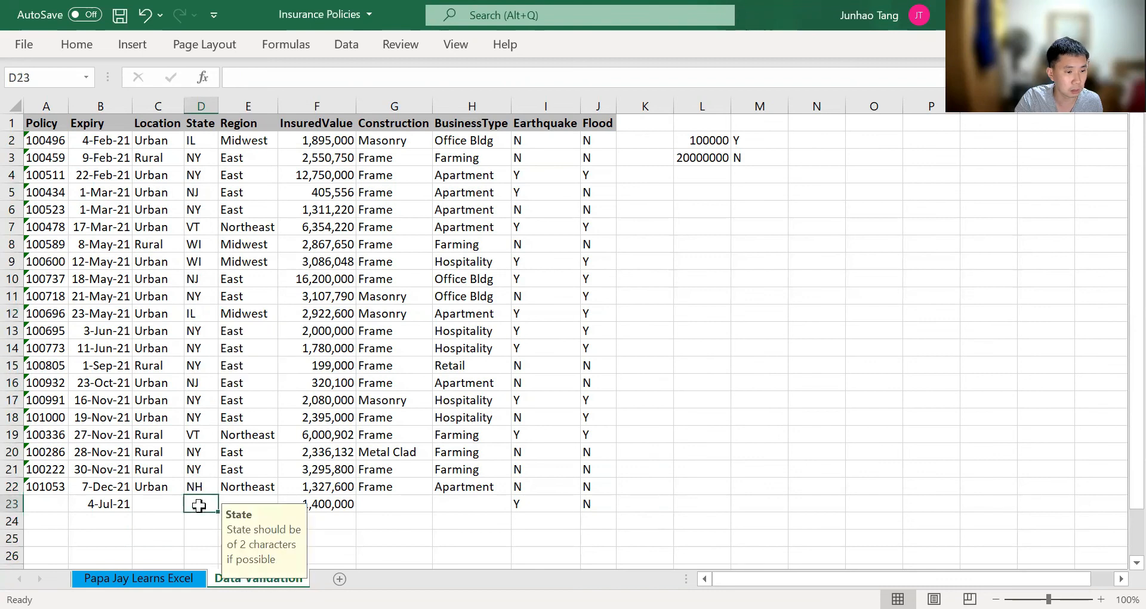
{"action": "type", "text": "FER"}
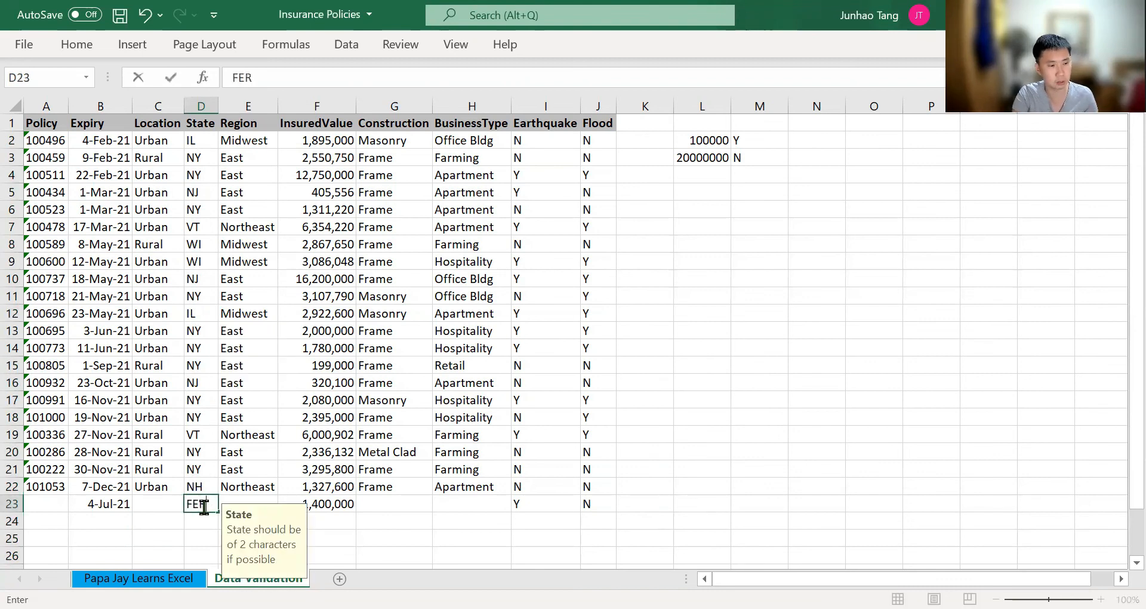
{"action": "key", "text": "BackSpace"}
{"action": "key", "text": "BackSpace"}
{"action": "key", "text": "BackSpace"}
Test D23 with the entries T and ERGT, clear the cell and check the input message on D21
{"action": "type", "text": "T"}
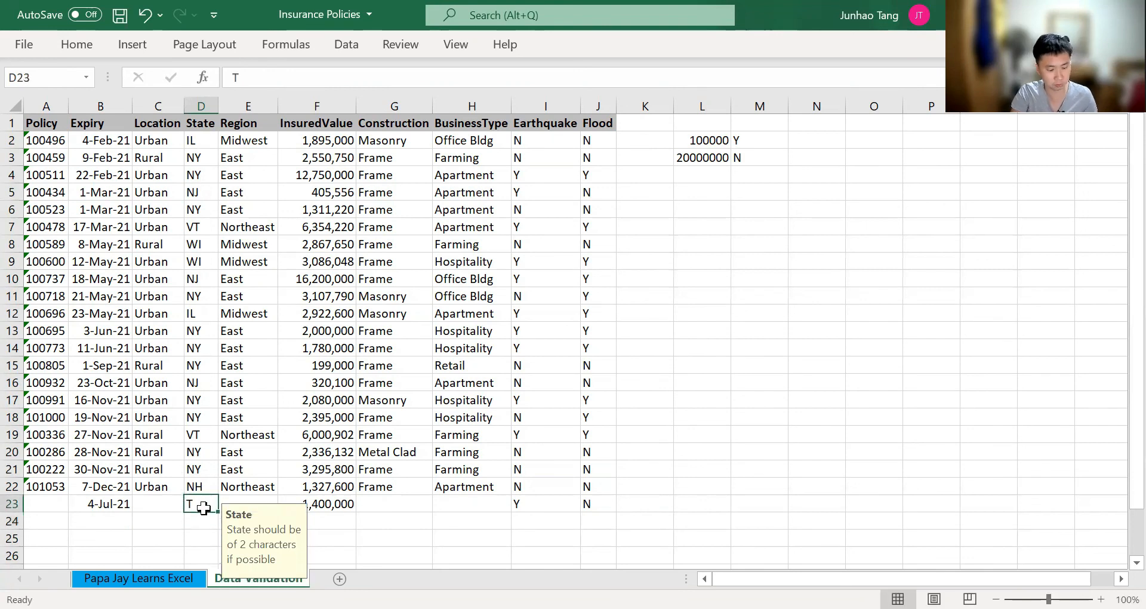
{"action": "key", "text": "BackSpace"}
{"action": "type", "text": "ERGT"}
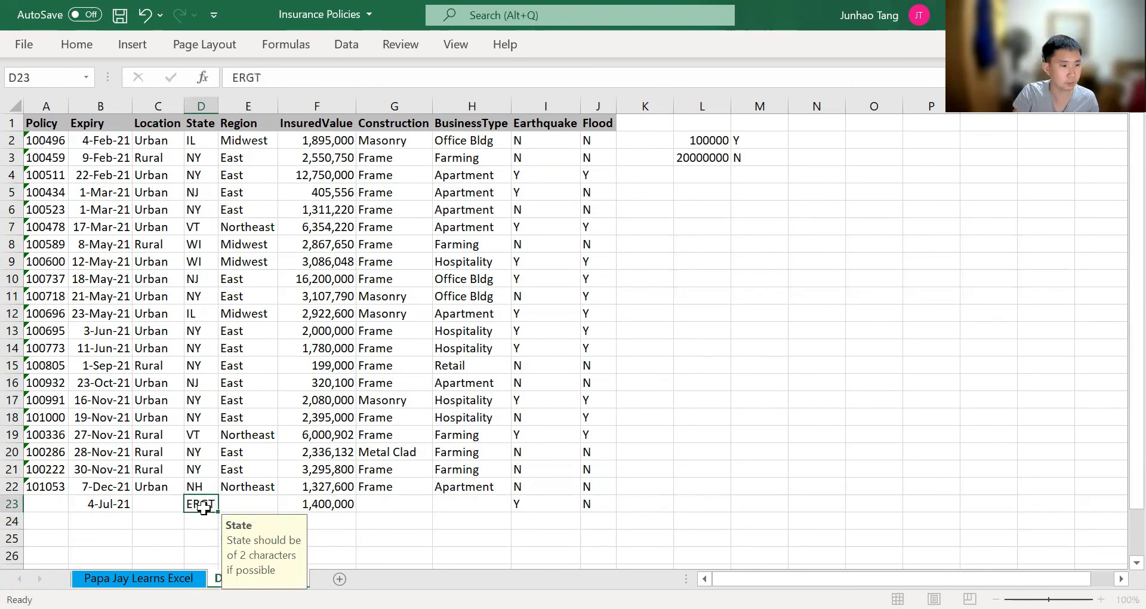
{"action": "key", "text": "Escape"}
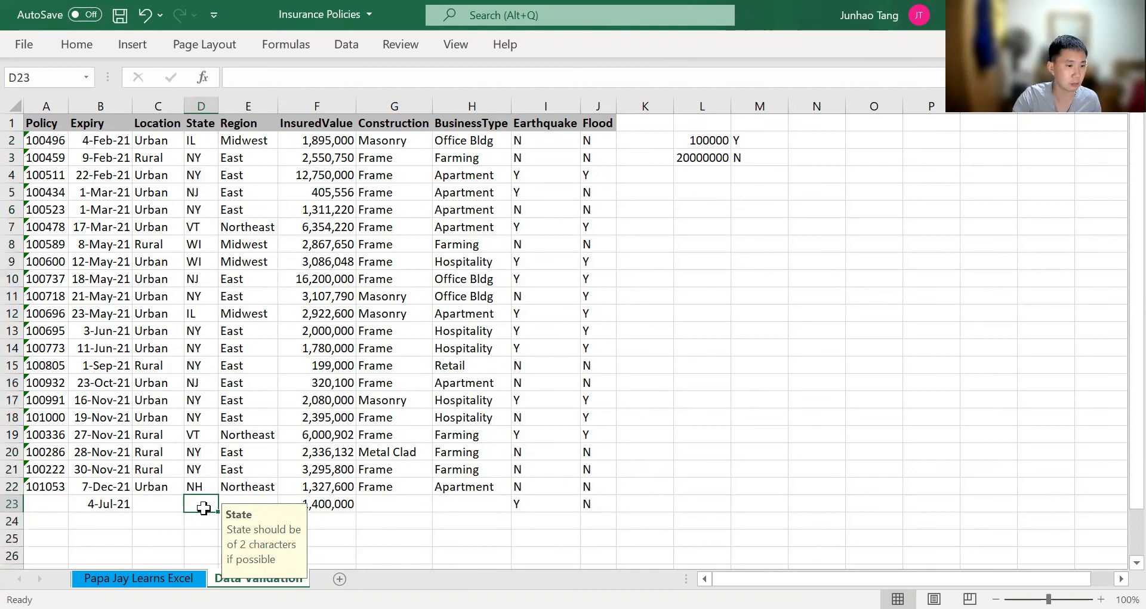
{"action": "left_click", "coordinate": [205, 470]}
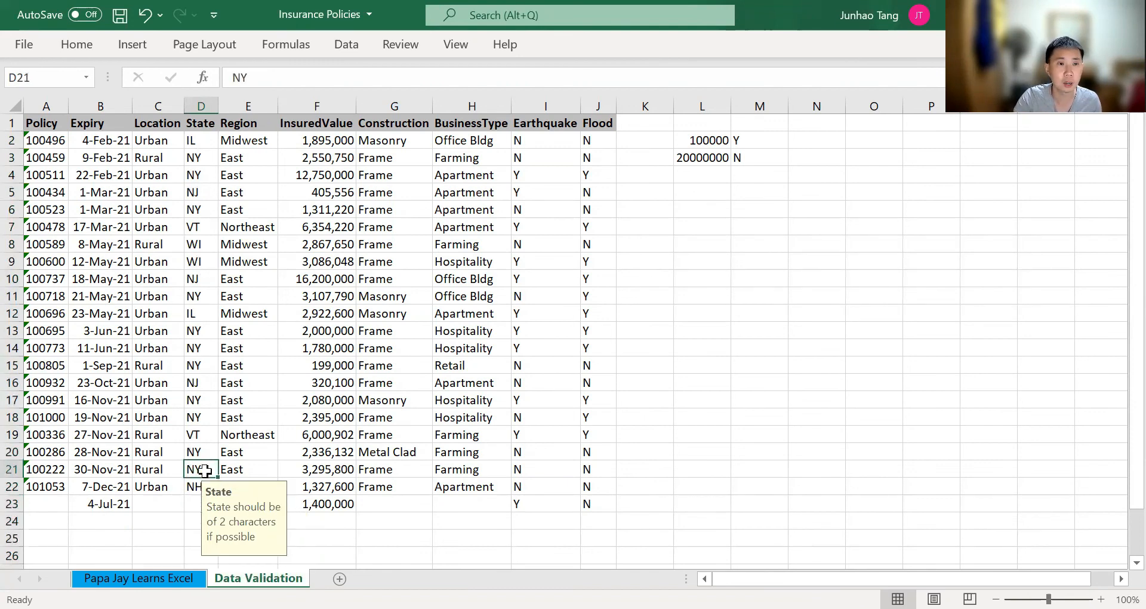